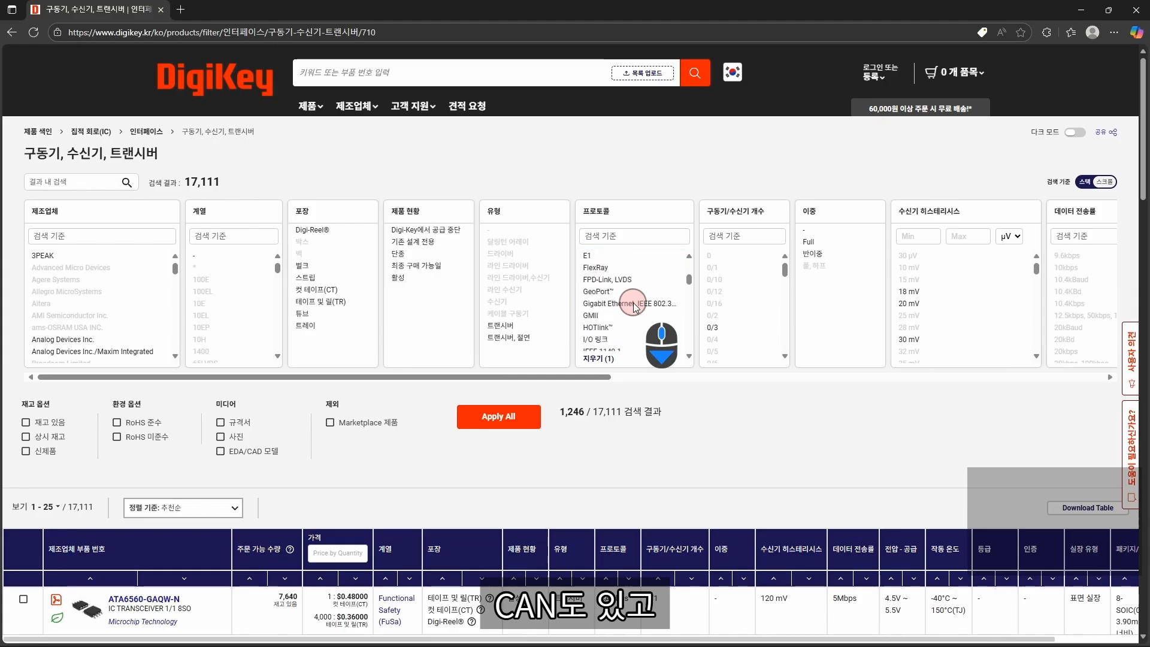
Step: Look through the options of the protocol filter and return to the selected CANbus entry
scroll(636, 307, down, 5)
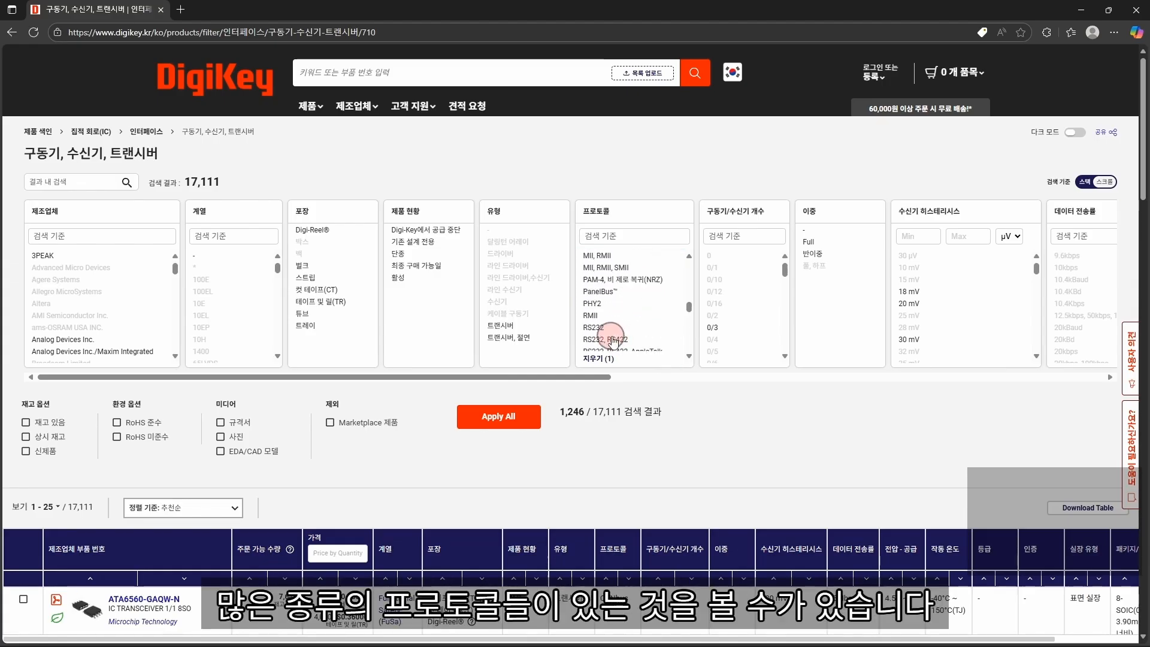
scroll(625, 344, up, 15)
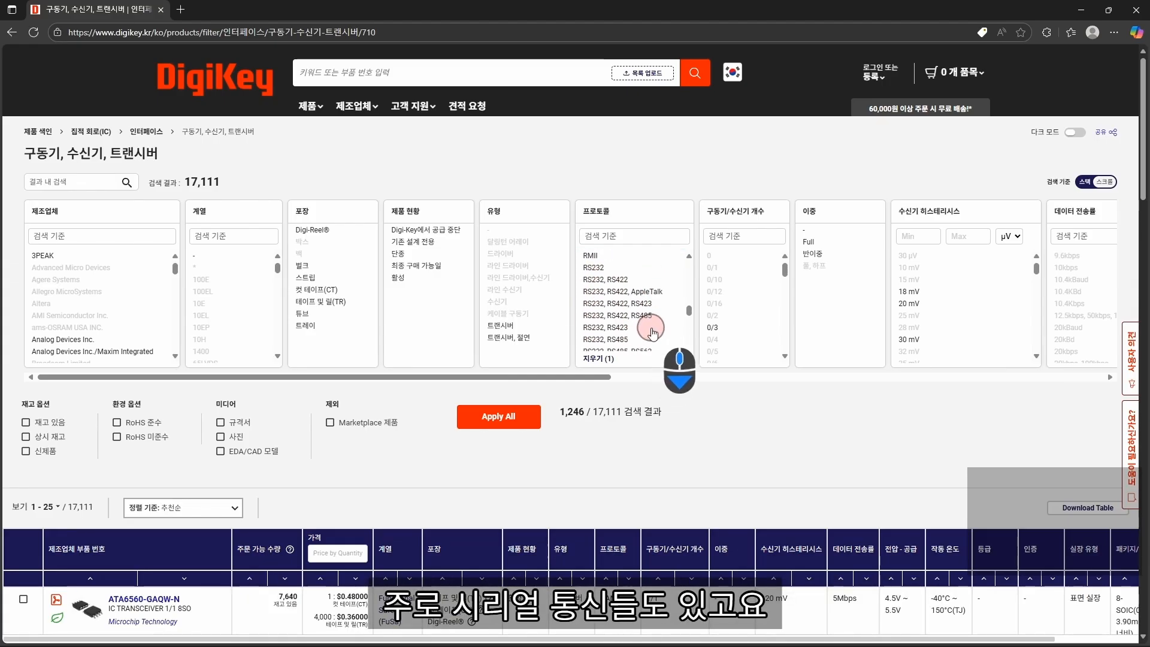
scroll(639, 344, down, 2)
click(662, 304)
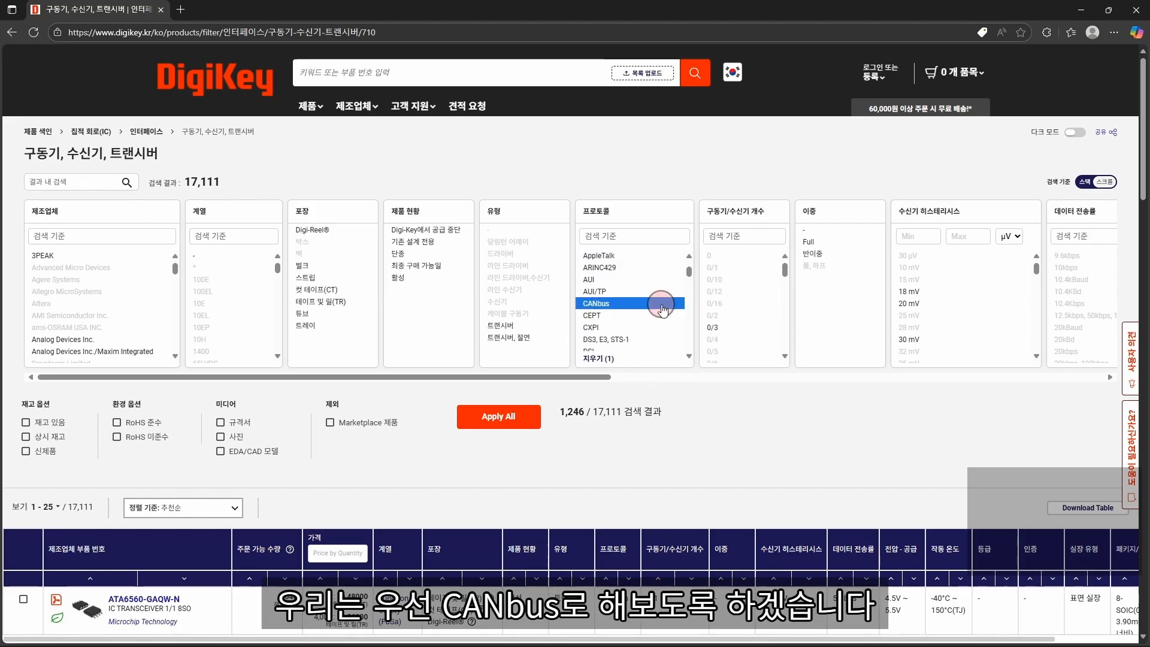
Step: Try adding CEPT, CXPI and DS3, E3, STS-1 to the protocol filter alongside CANbus
click(615, 315)
click(610, 328)
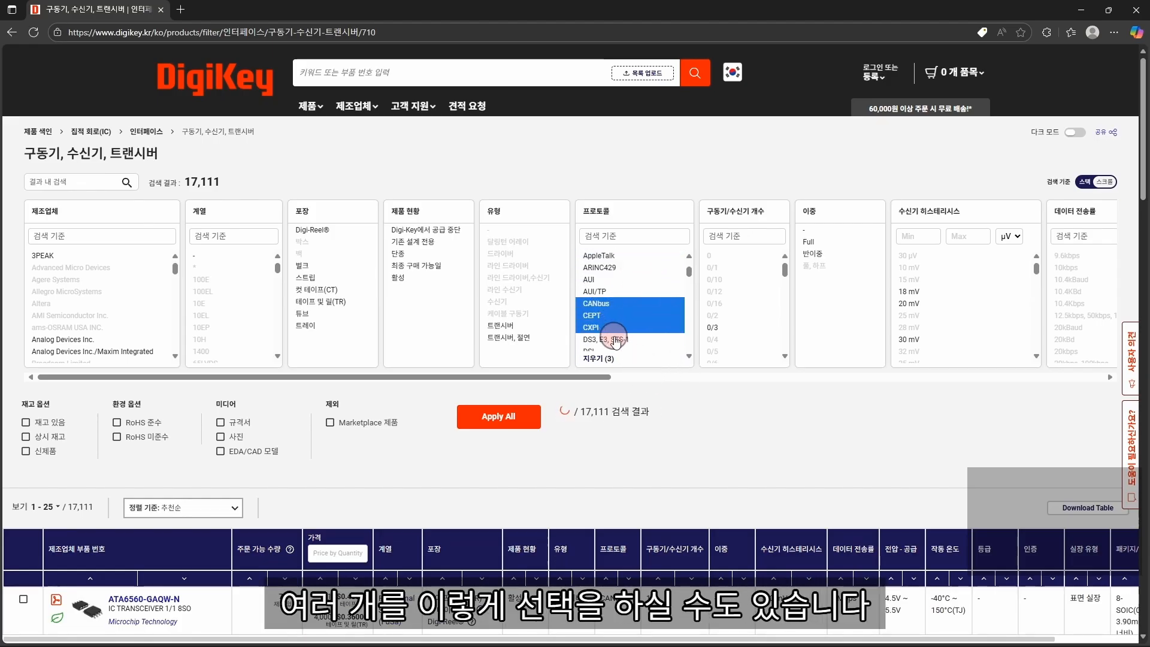
click(614, 339)
click(631, 335)
click(630, 322)
click(631, 313)
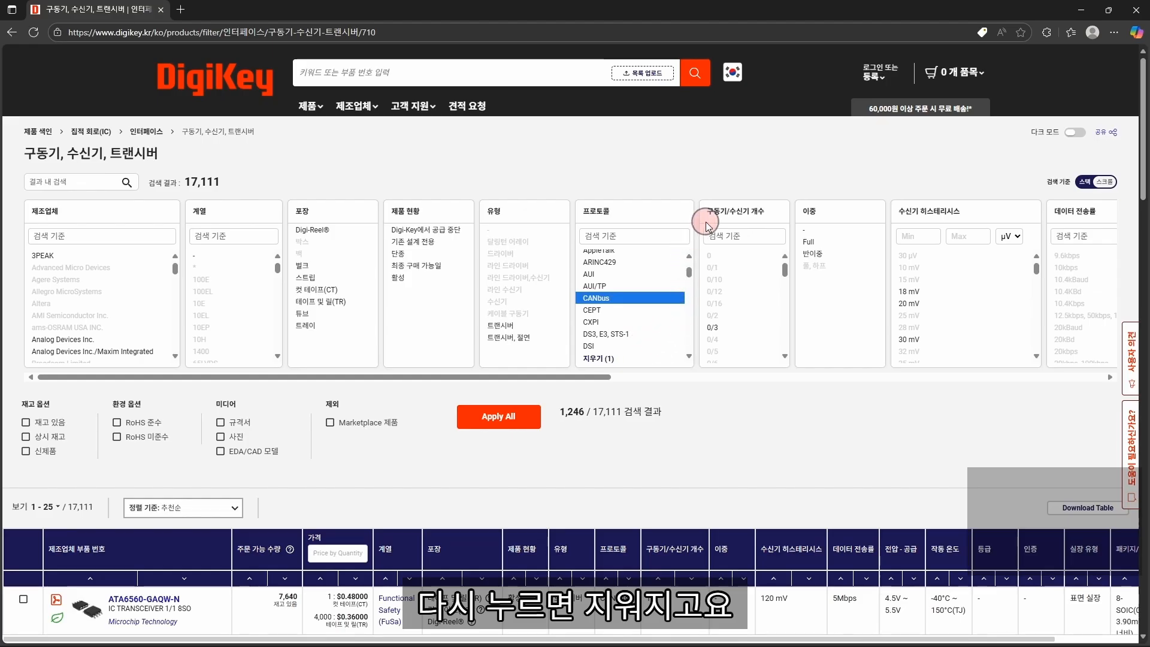
Step: Filter for 1/1 drivers/receivers and the active (활성) product status, and apply the filters
scroll(728, 324, down, 1)
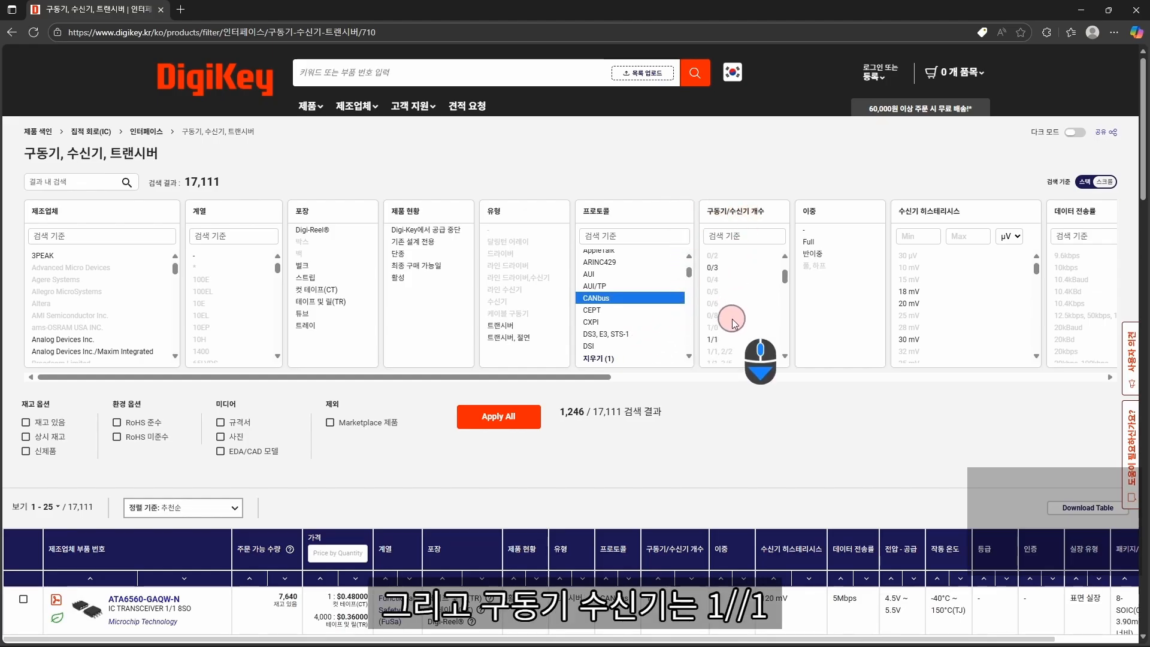
click(732, 340)
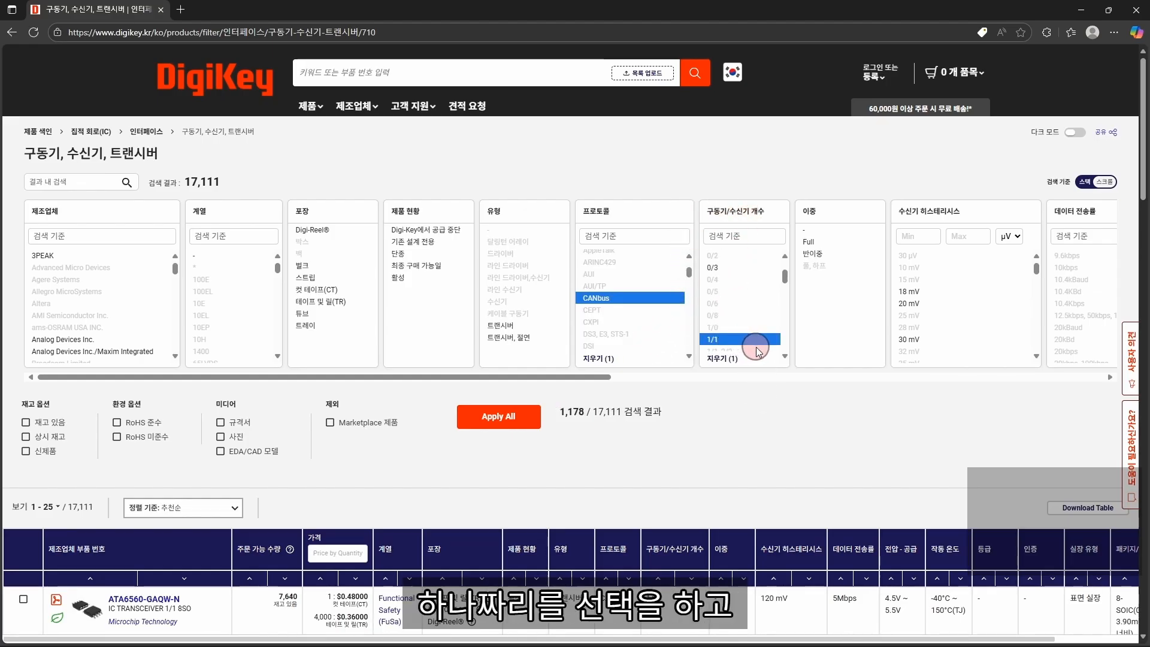
drag(526, 382, 588, 382)
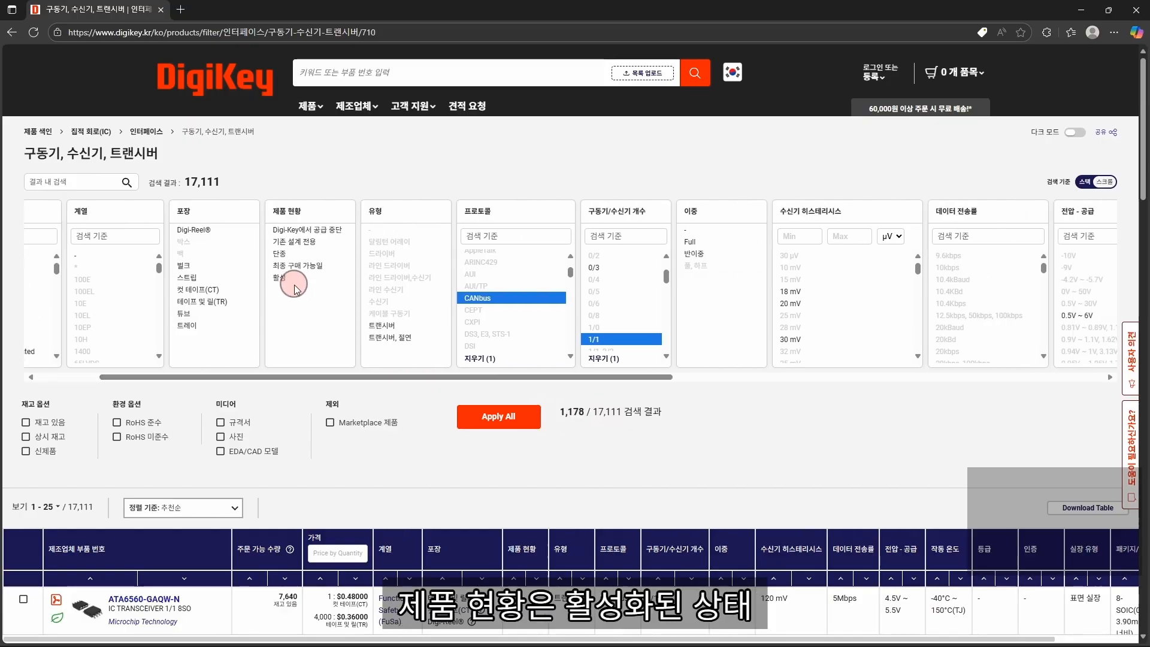
click(293, 279)
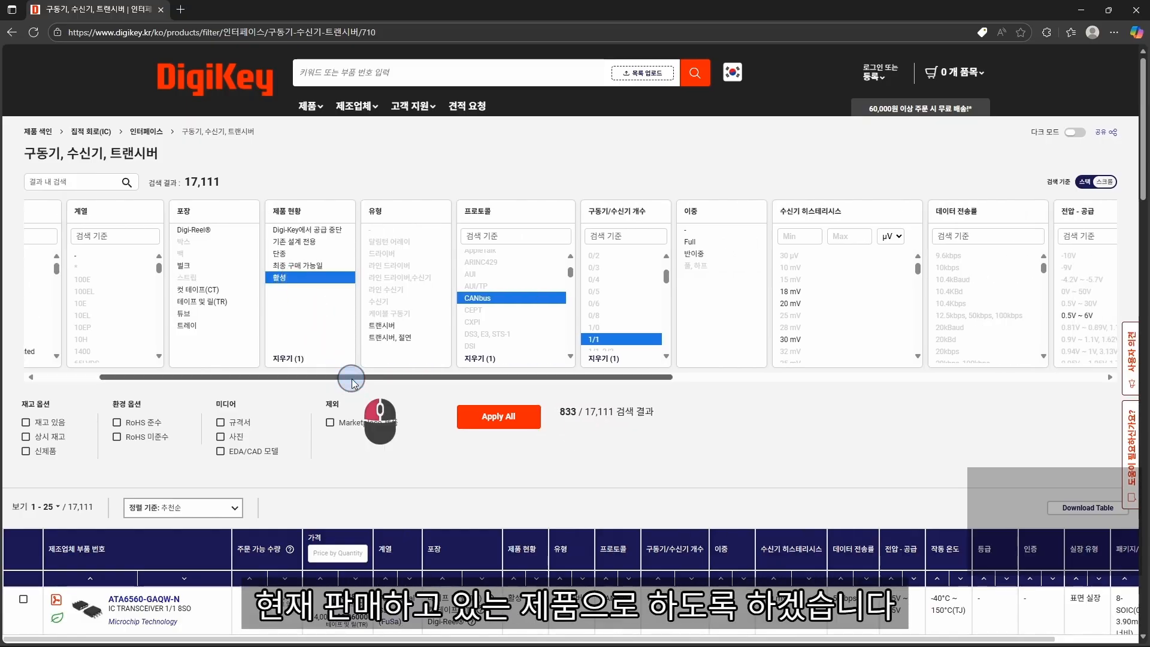
drag(353, 382, 543, 398)
click(482, 417)
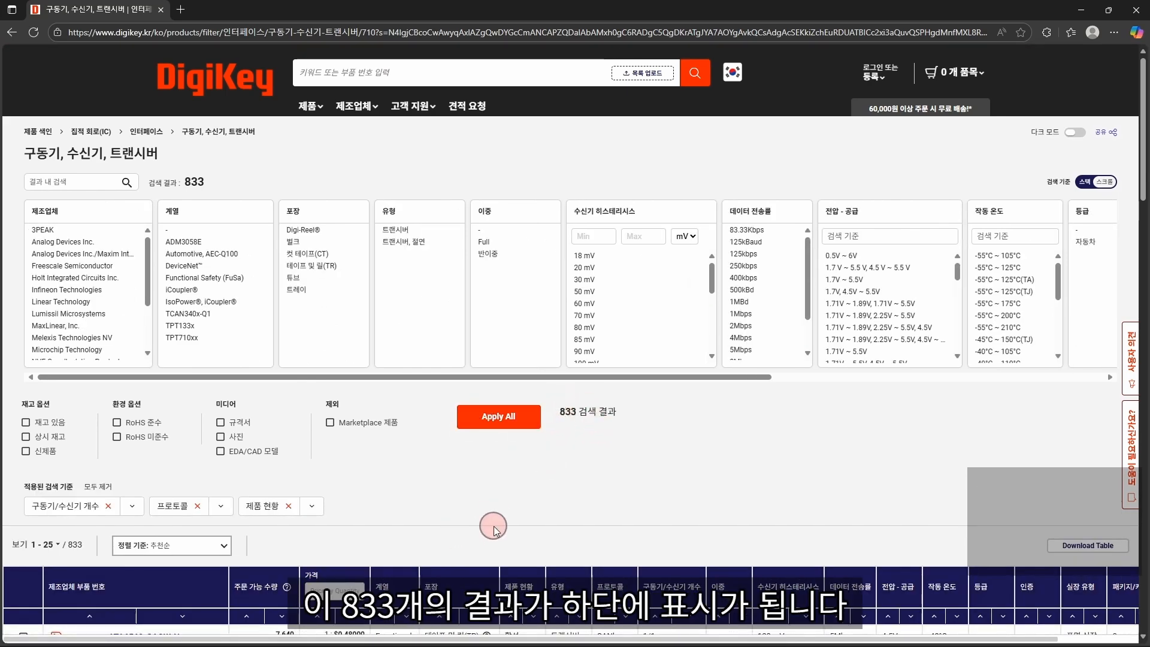
Step: Show 100 results per page and look over the part data in the results table
scroll(60, 557, down, 3)
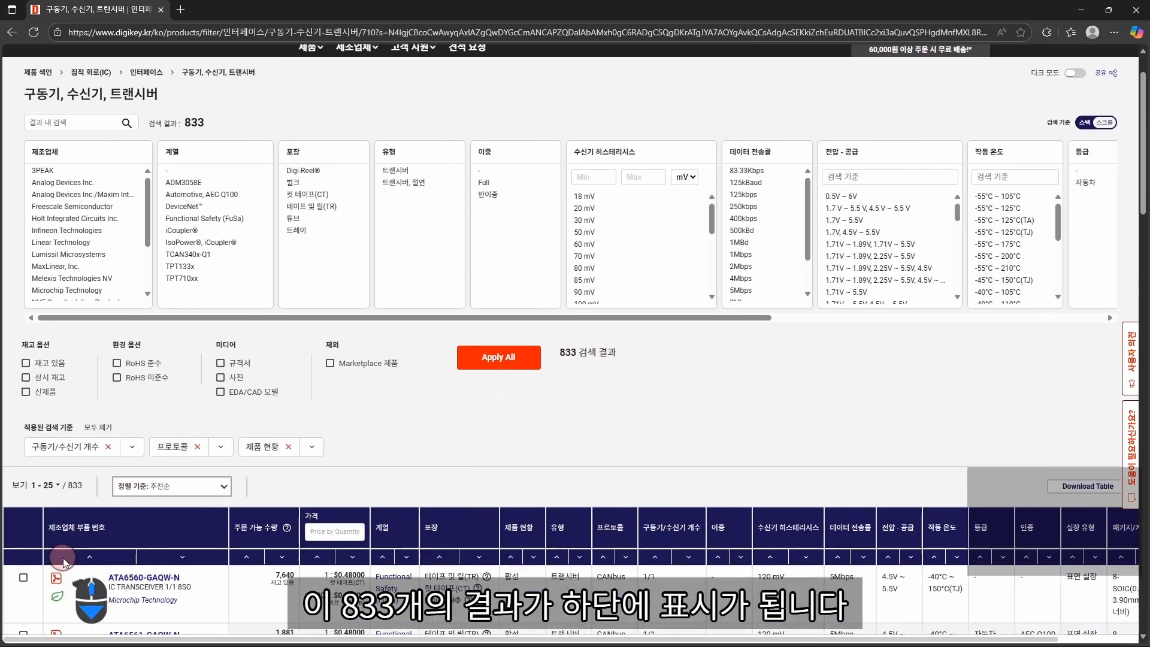
click(49, 367)
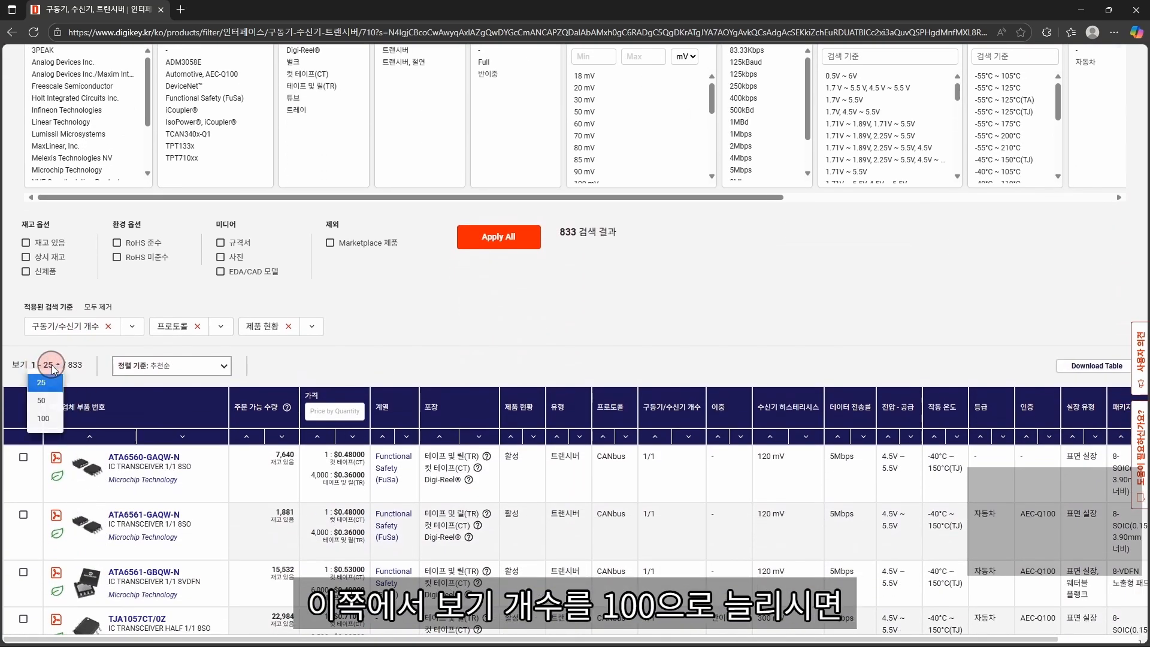
click(48, 423)
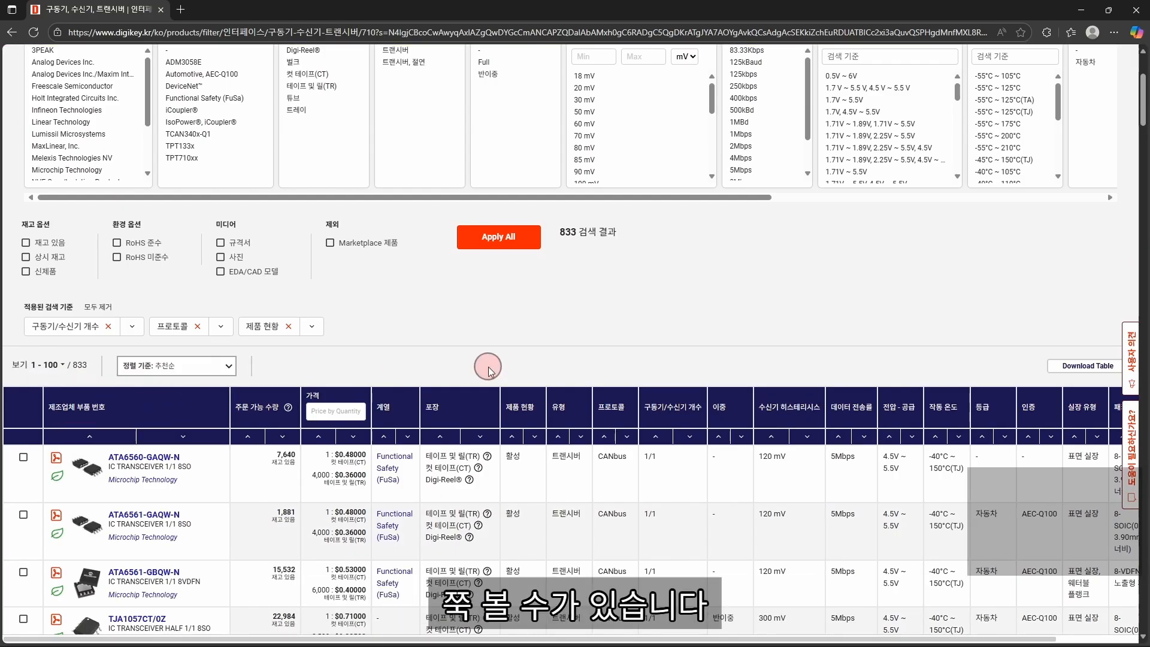
scroll(487, 367, down, 3)
mouse_move(93, 301)
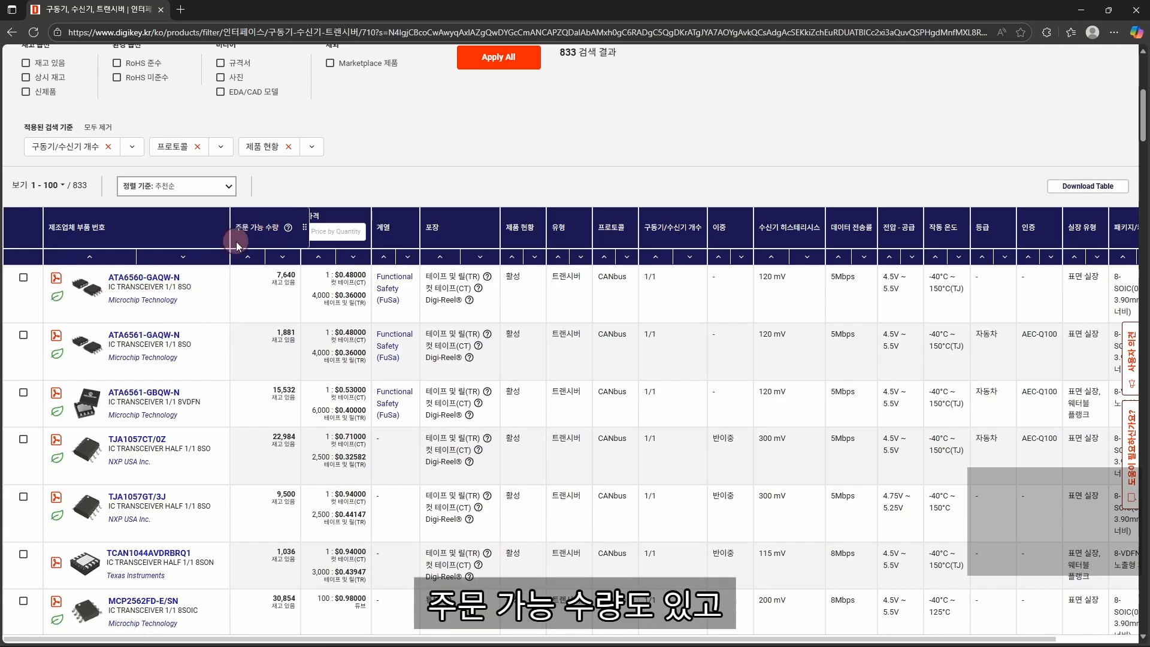
drag(607, 638, 511, 633)
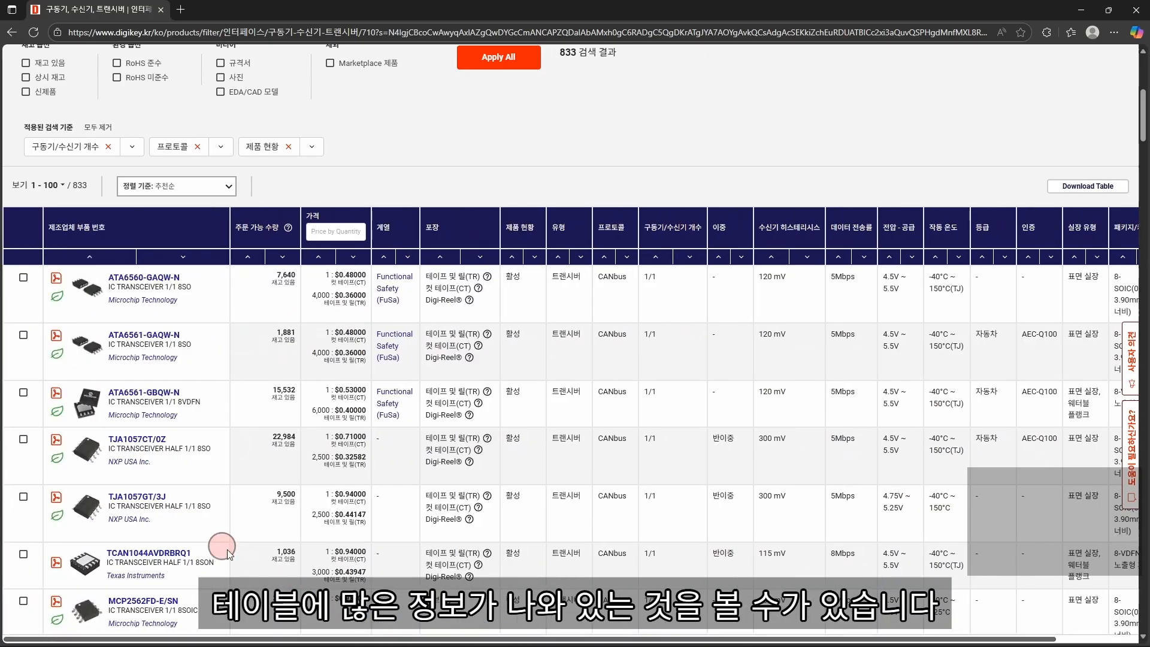
Step: Narrow the results to the manufacturer Texas Instruments and apply the filter
scroll(334, 386, up, 5)
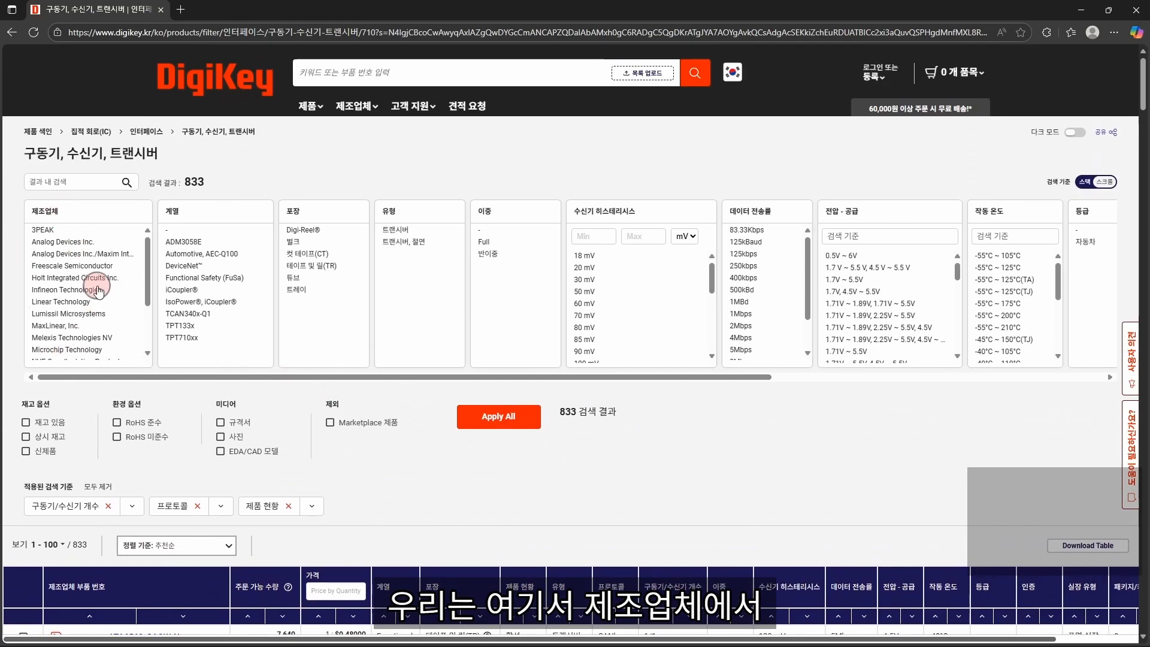
scroll(90, 270, down, 2)
click(56, 342)
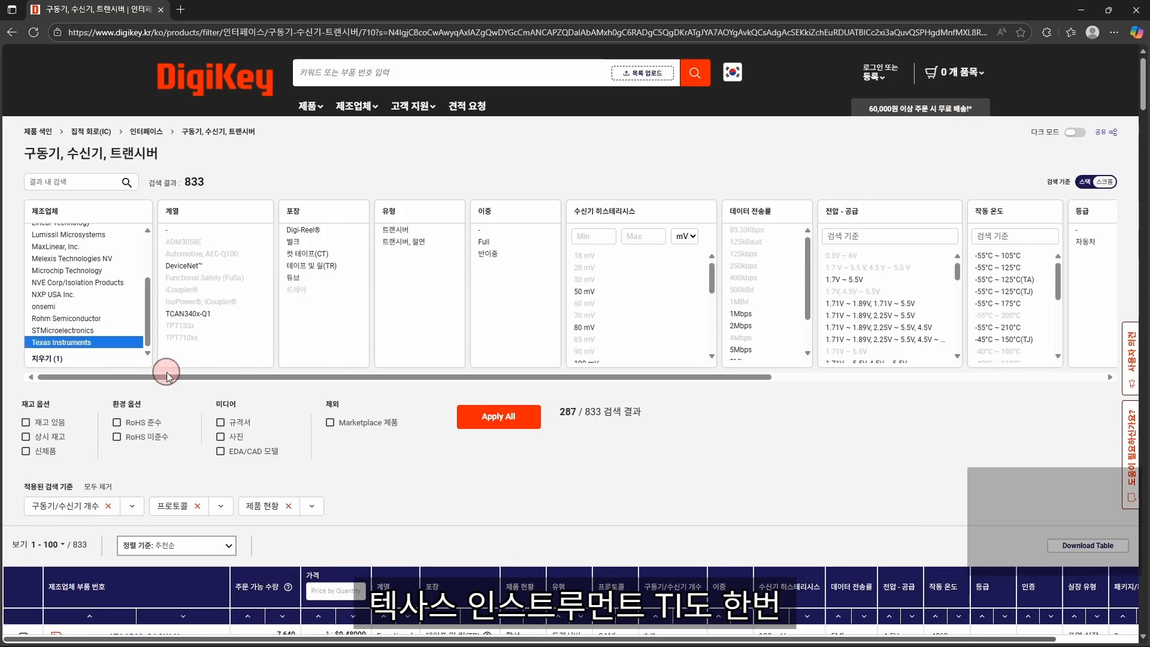
click(484, 423)
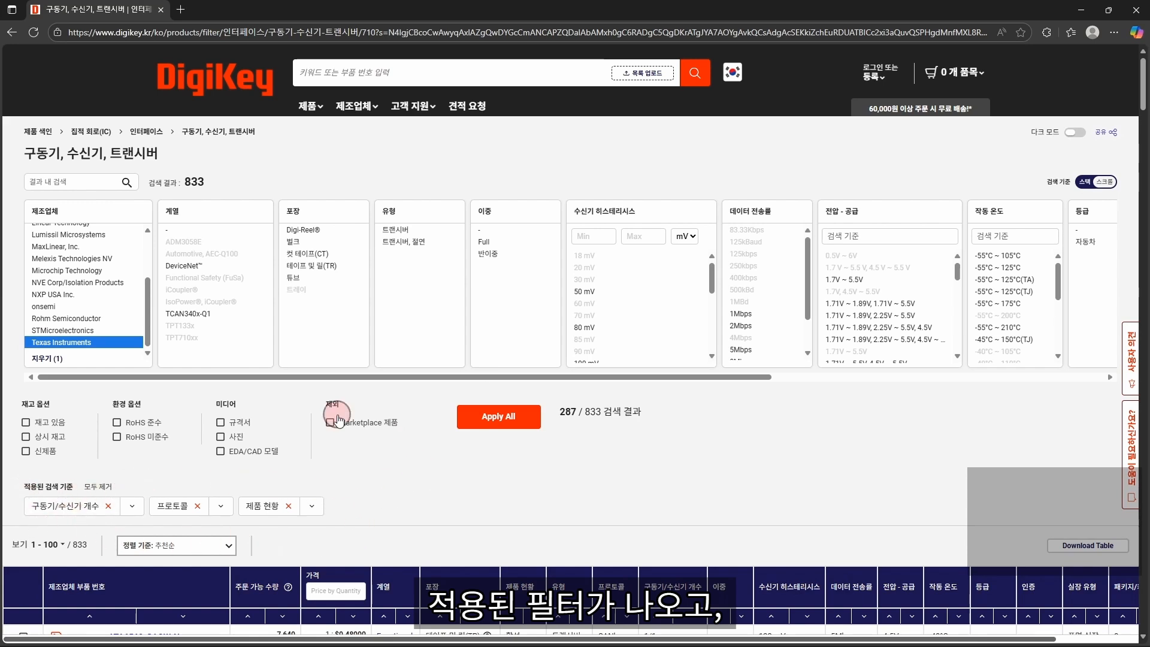
click(510, 427)
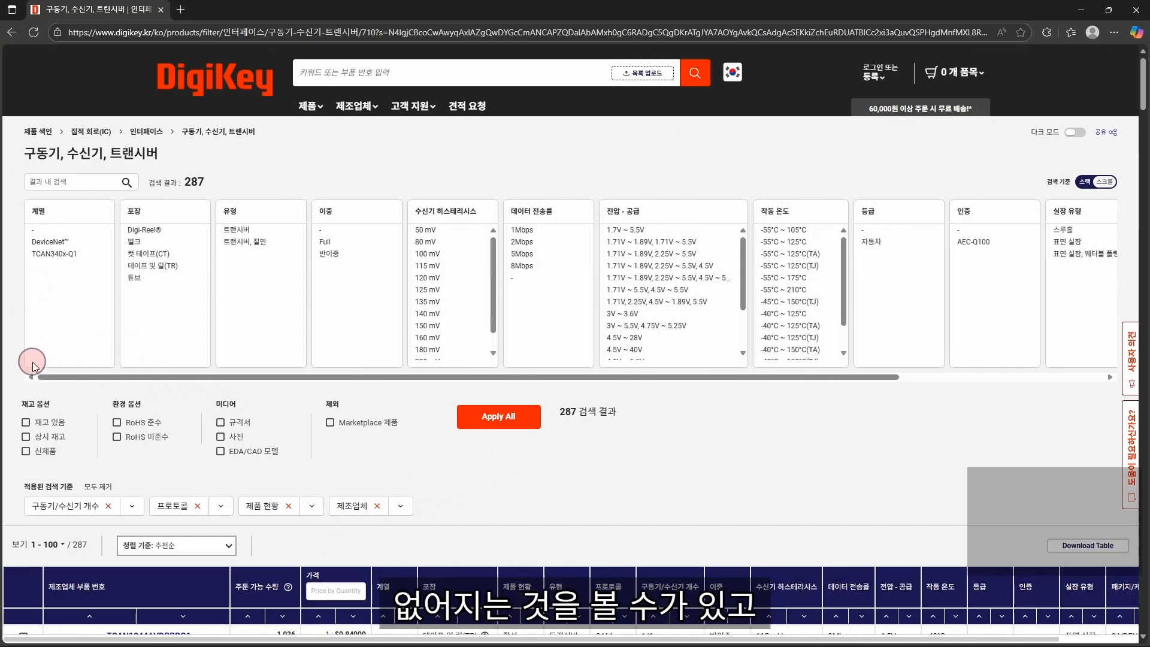
Step: Mark the TCAN1044VDRQ1 transceiver in the filtered results table
scroll(446, 420, down, 3)
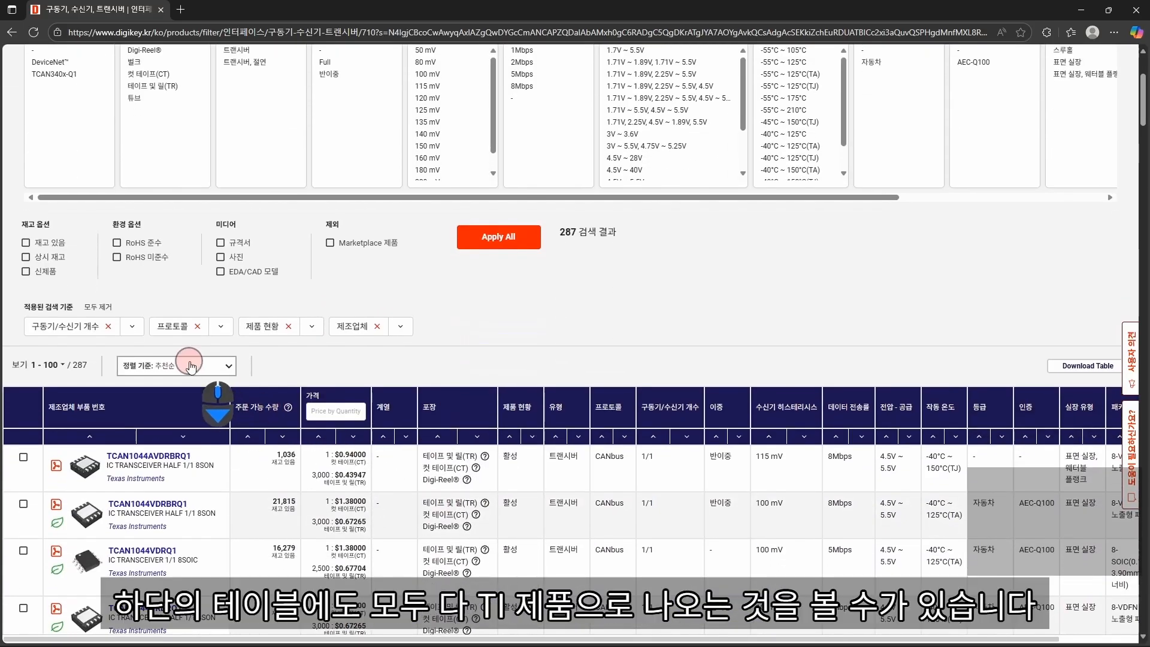
scroll(190, 365, down, 2)
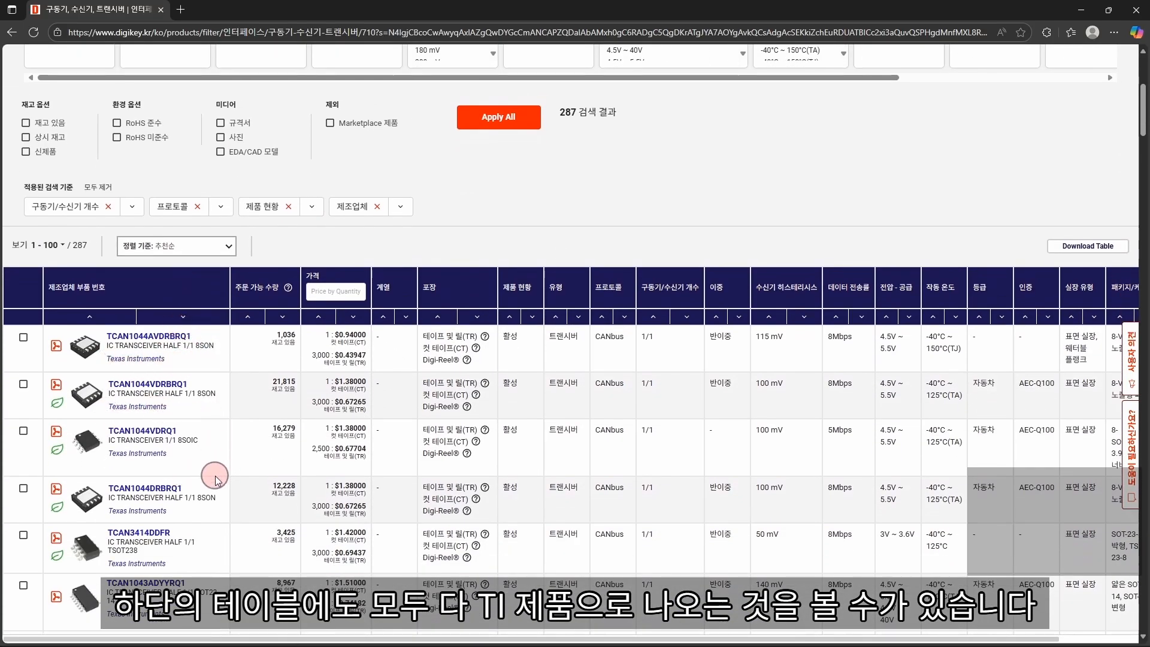
mouse_move(88, 444)
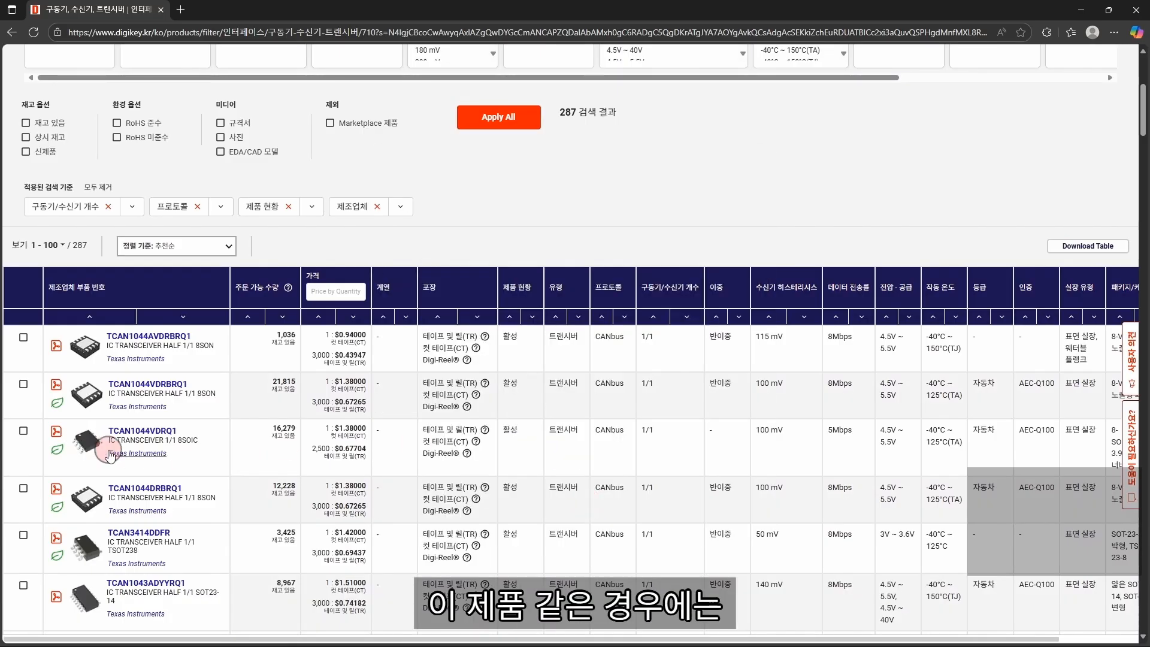
click(23, 431)
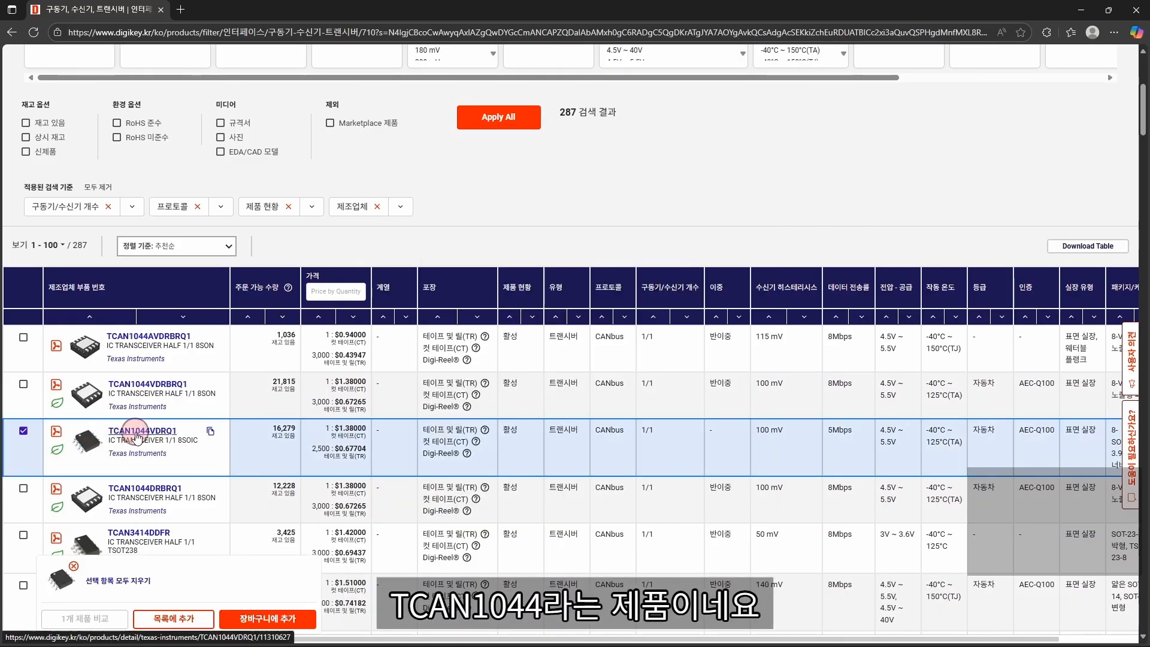
Step: Check the package columns of TCAN1044VDRQ1 and open its product detail page
scroll(659, 492, right, 2)
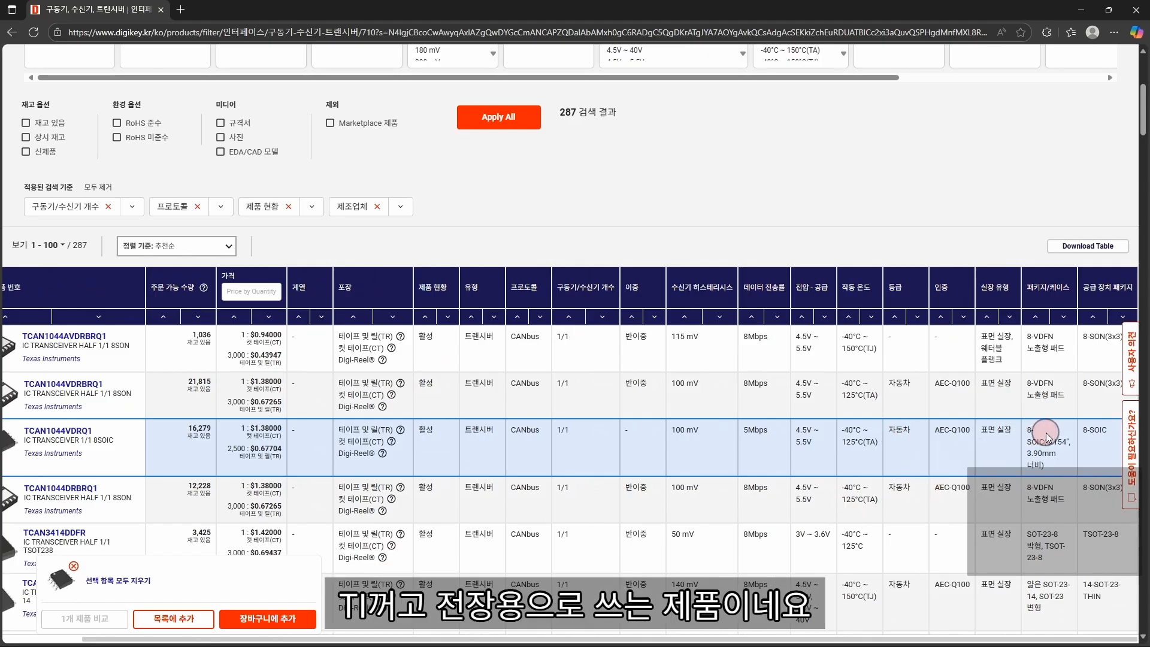
click(1109, 437)
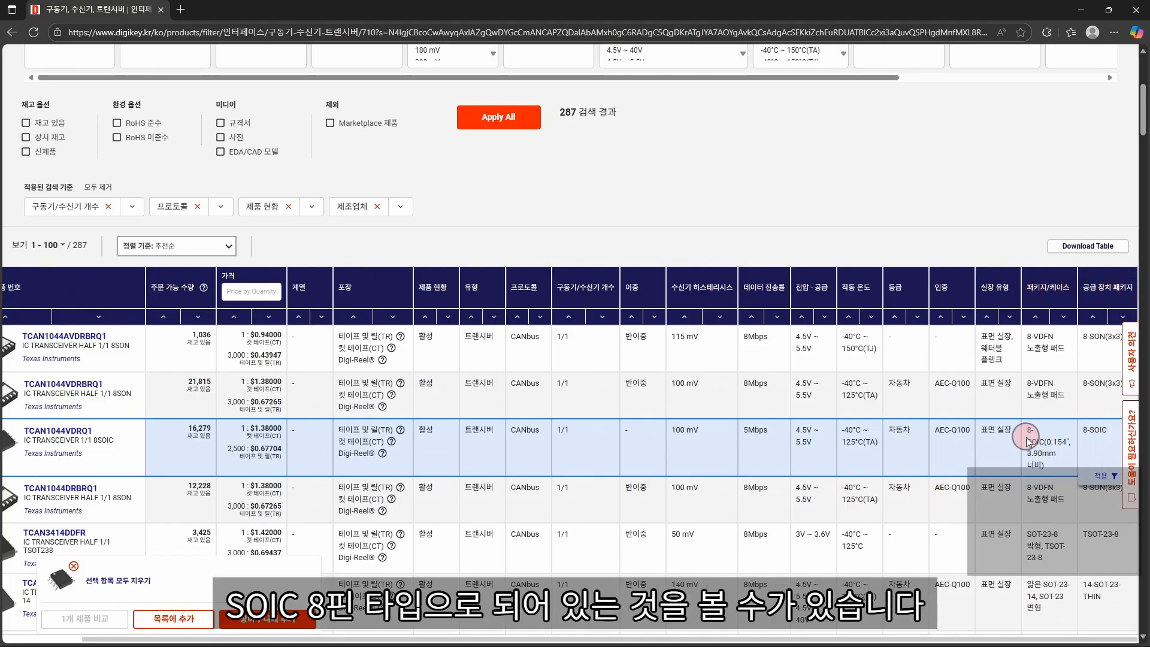
click(938, 451)
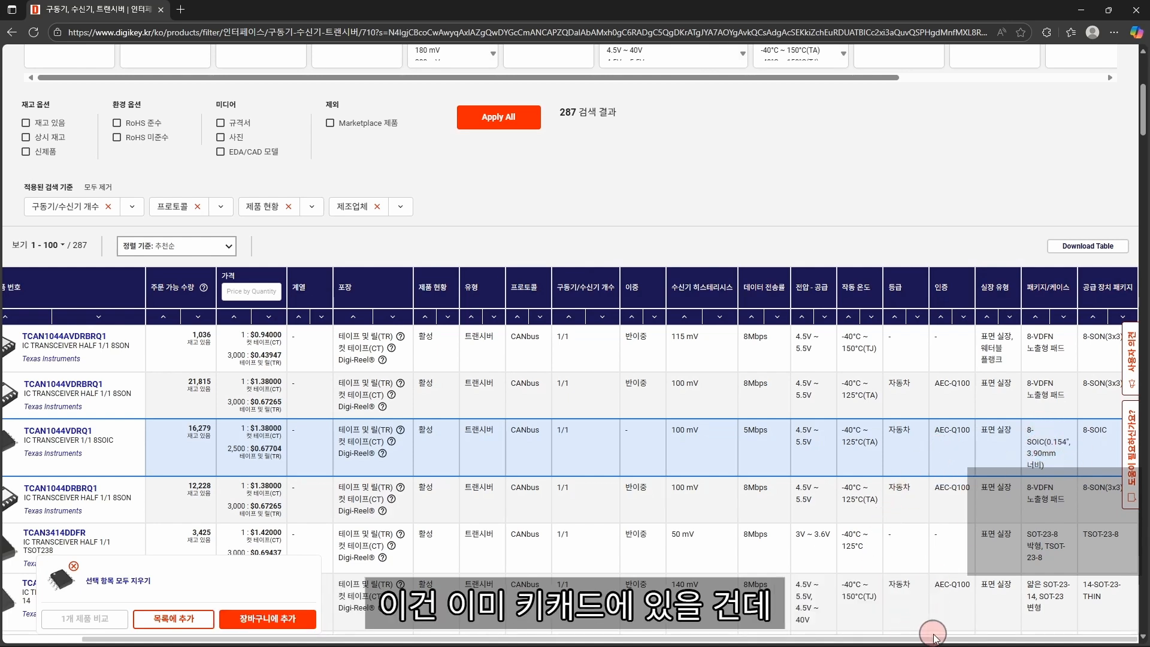
scroll(827, 632, left, 3)
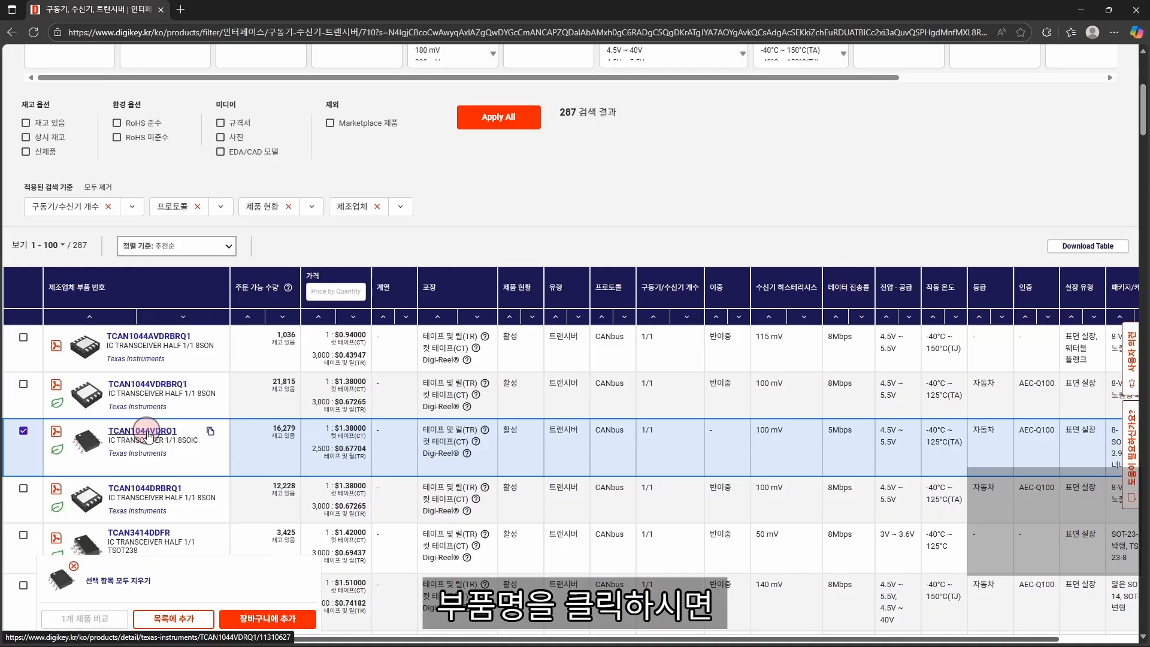
click(148, 431)
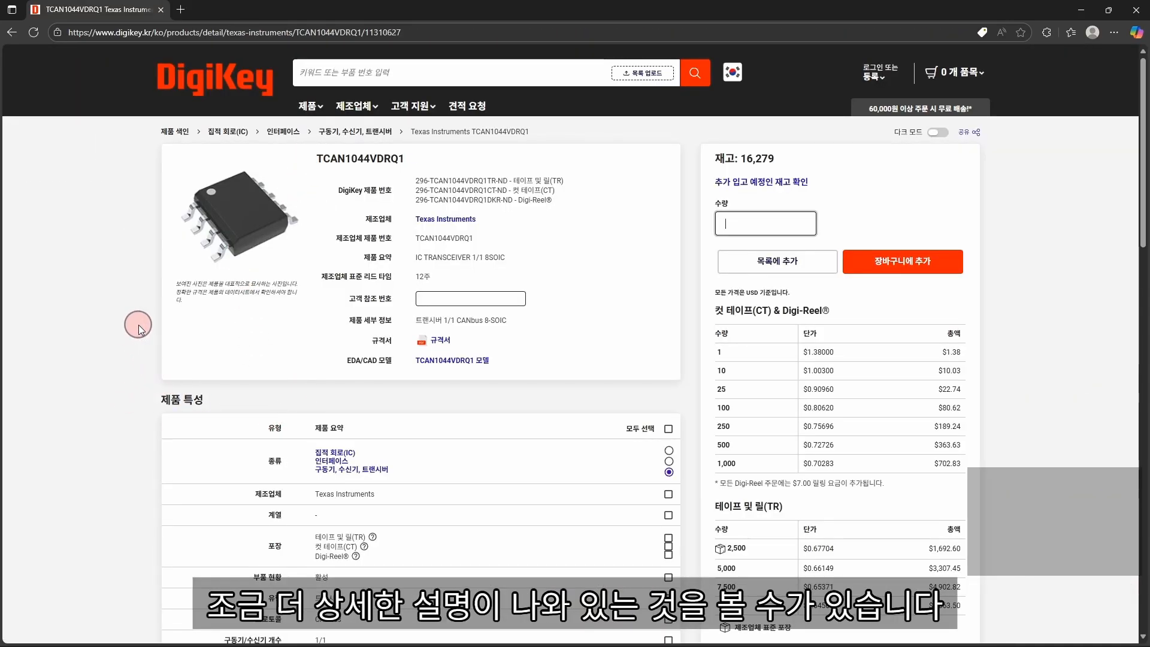
Step: Open the EDA/CAD models of TCAN1044VDRQ1 and rotate its 3D model to inspect the package
scroll(139, 328, down, 3)
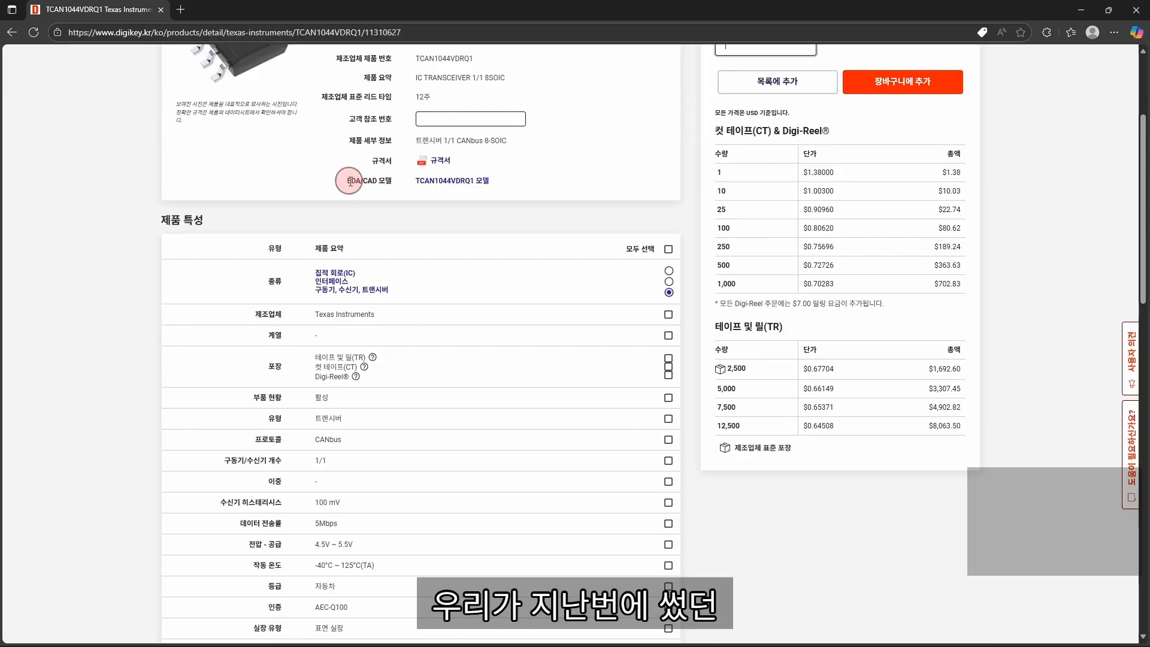
drag(350, 182, 412, 219)
click(422, 181)
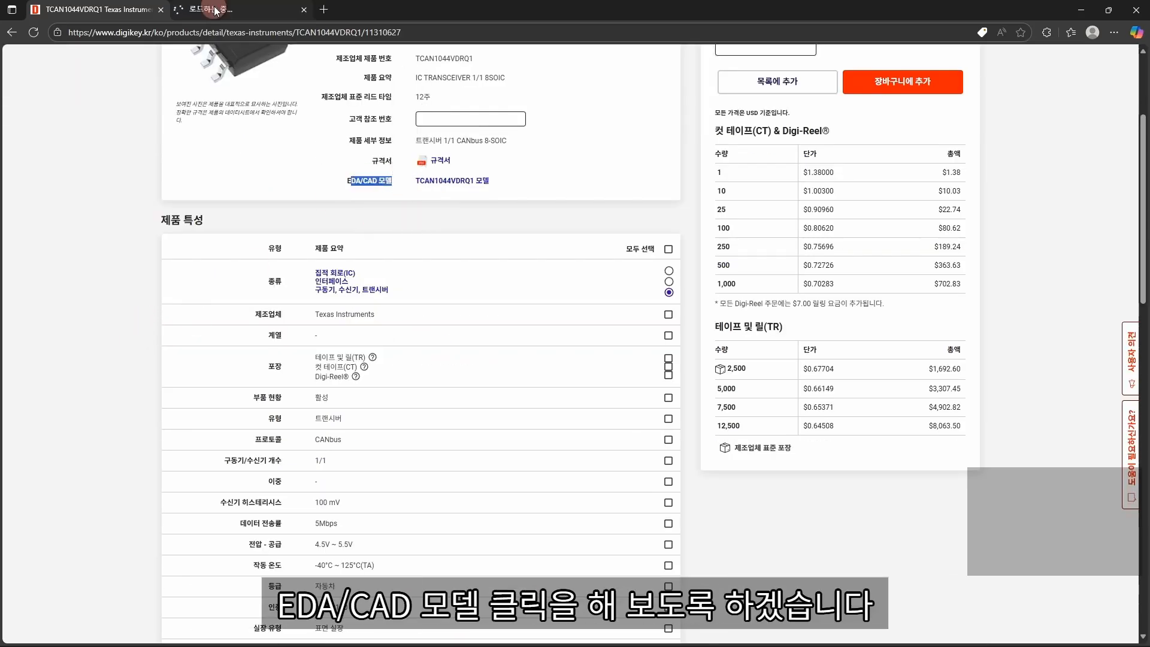
click(215, 11)
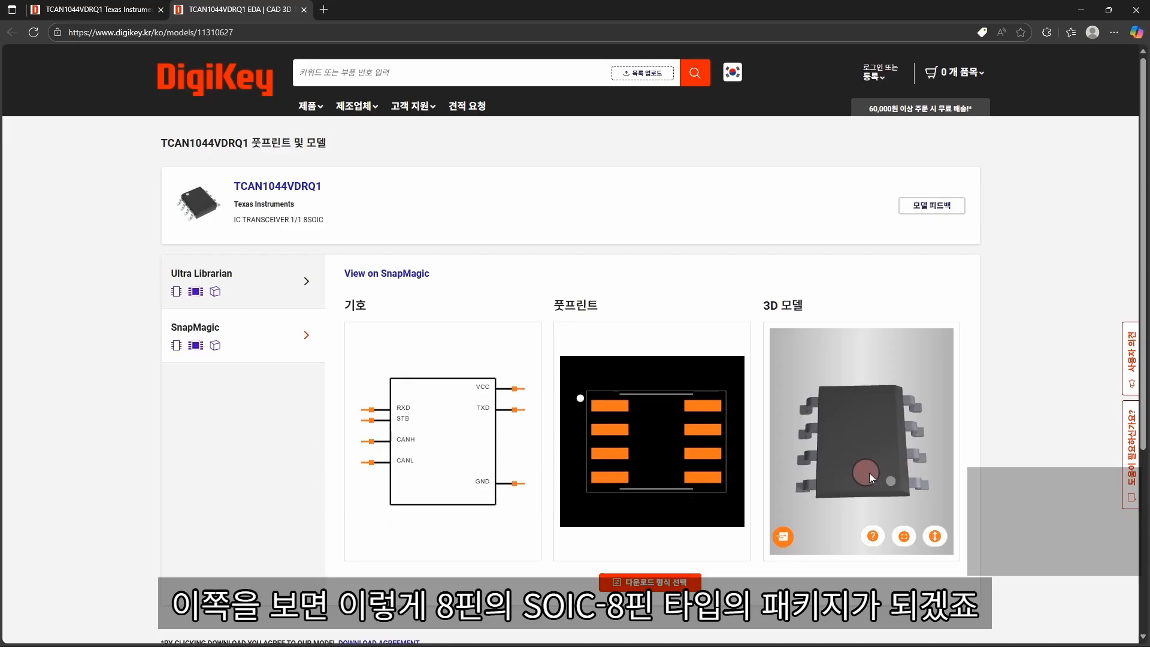
drag(850, 441, 922, 479)
click(493, 493)
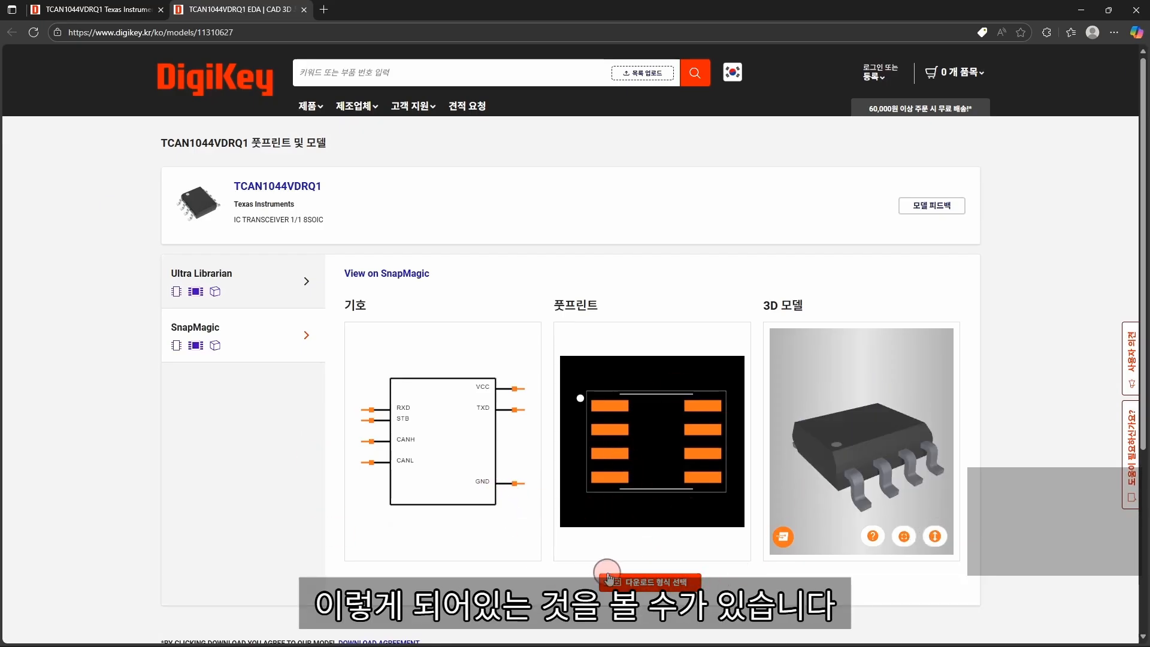
Step: Open the TCAN1044VDRQ1 datasheet from its product page, and return to that page to highlight the datasheet (규격서) link
click(120, 10)
scroll(377, 211, up, 1)
click(441, 222)
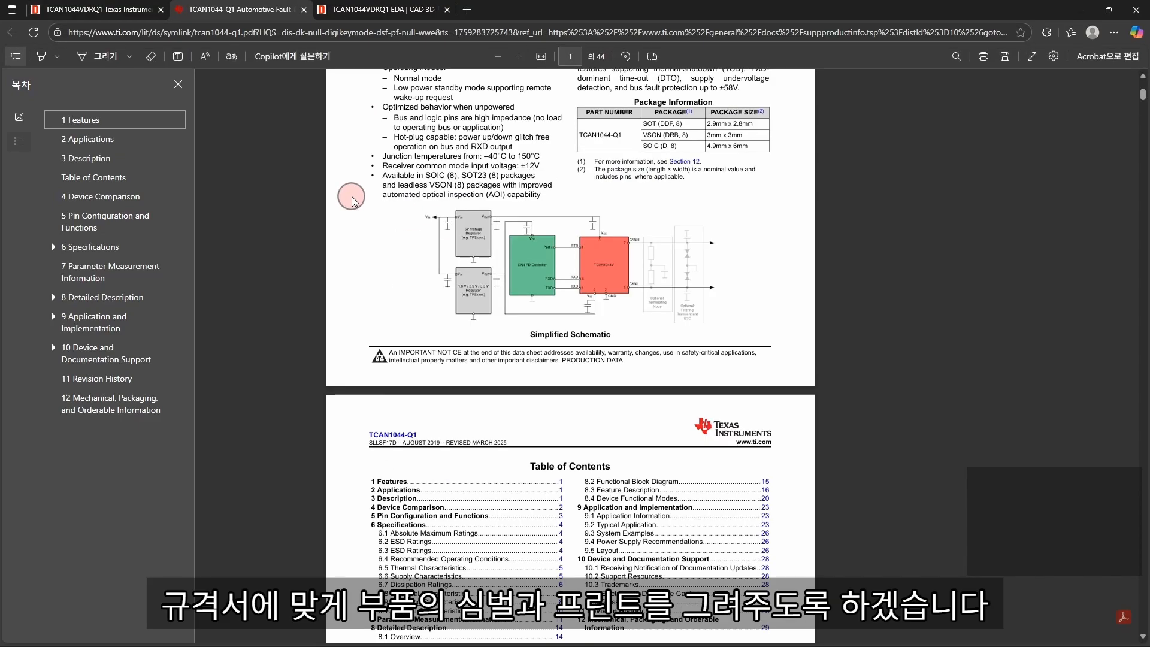
click(120, 10)
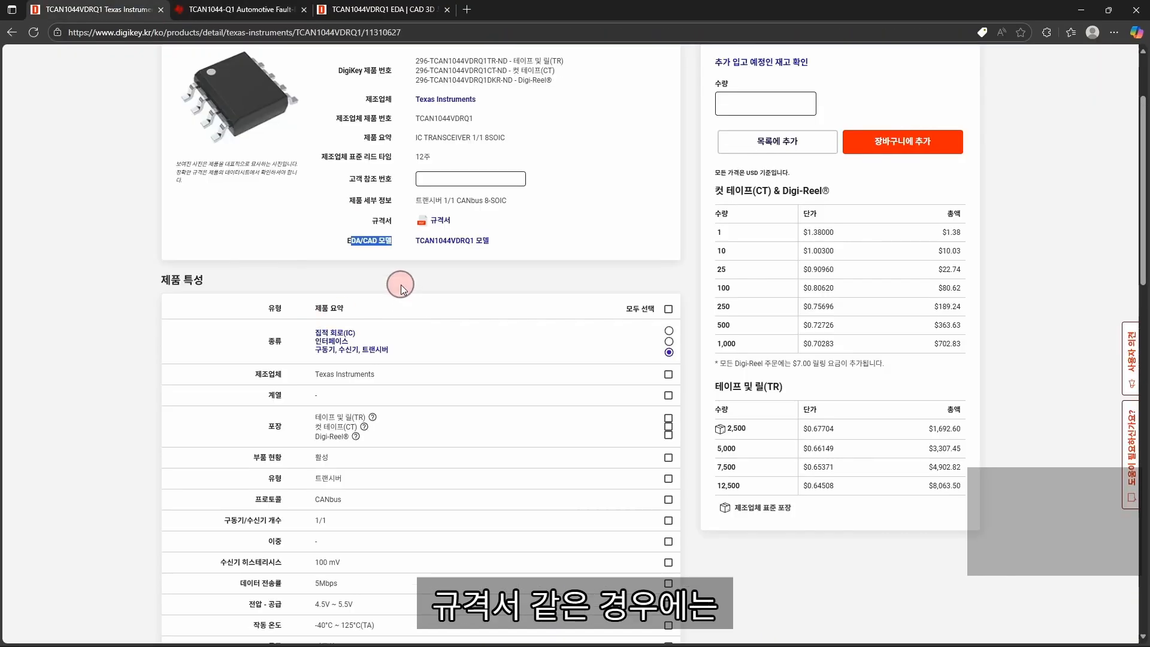
drag(410, 224, 460, 223)
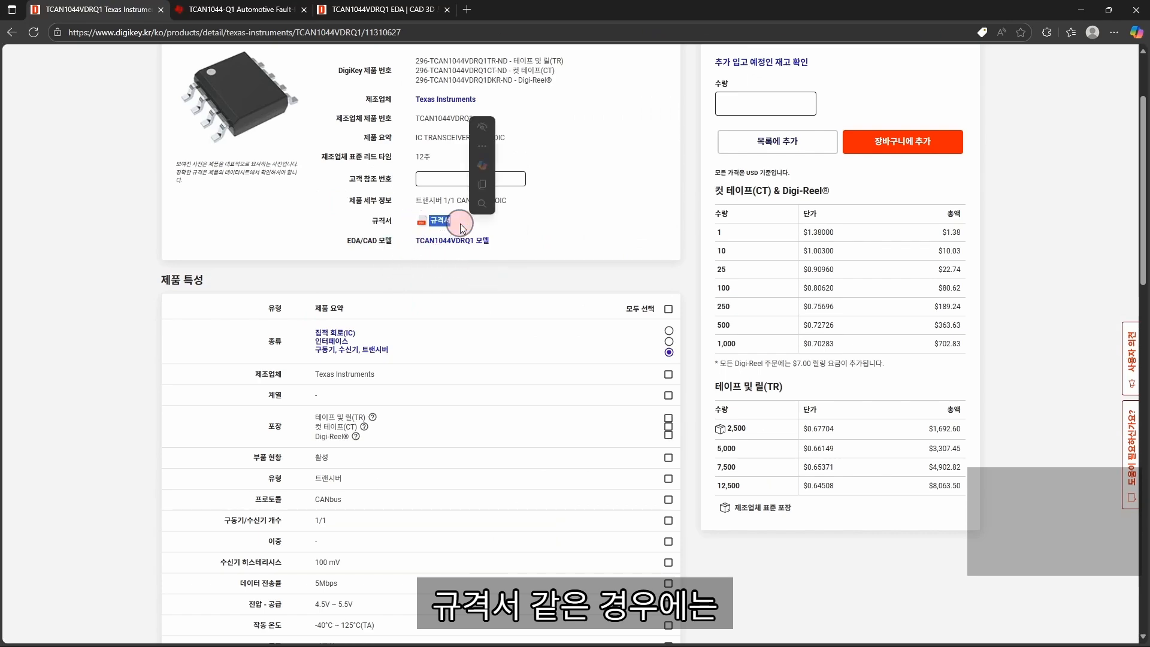
Step: Switch to the opened TCAN1044-Q1 datasheet and highlight the part number TCAN1044 in its title
click(596, 282)
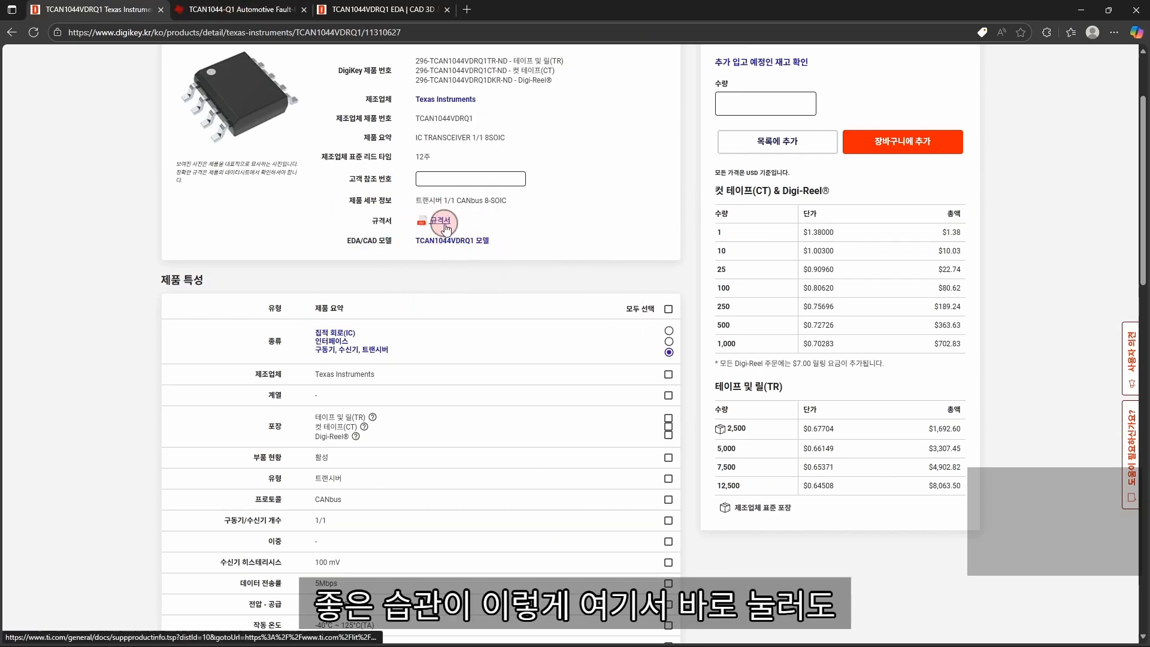
click(273, 11)
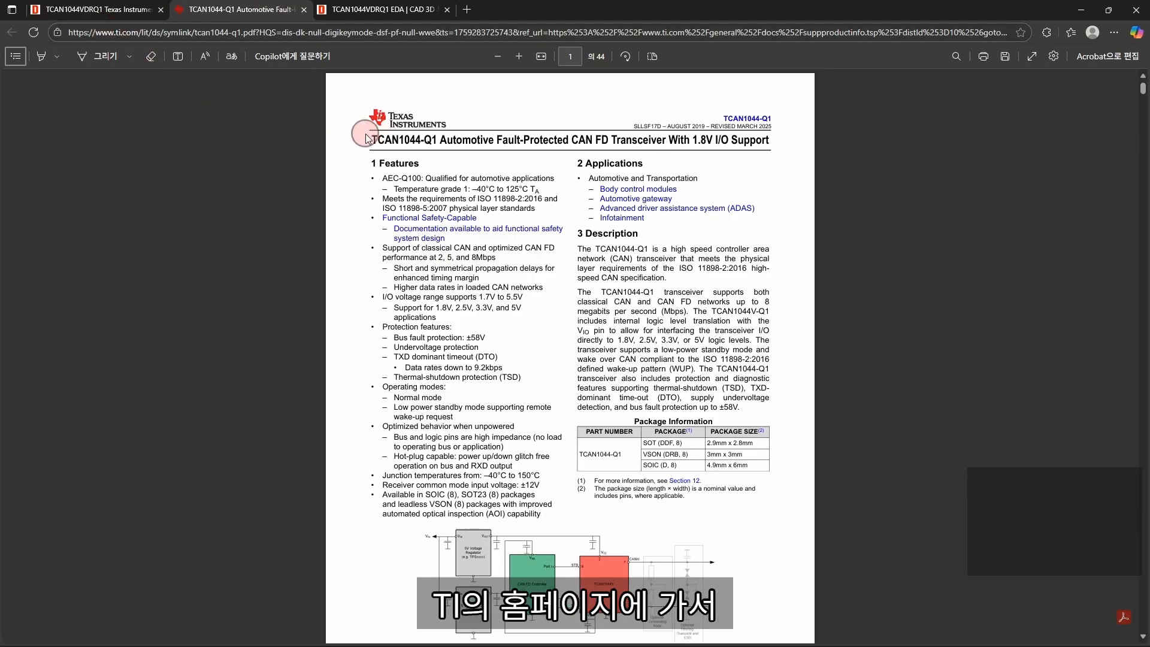
drag(368, 136, 447, 183)
click(339, 178)
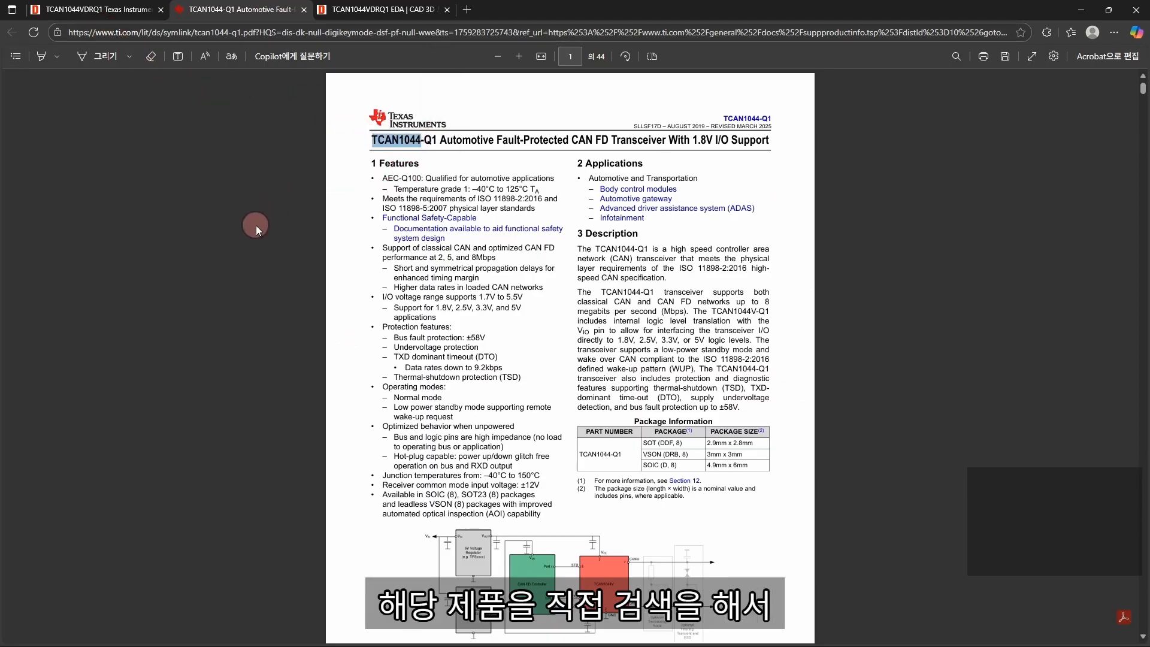
click(753, 180)
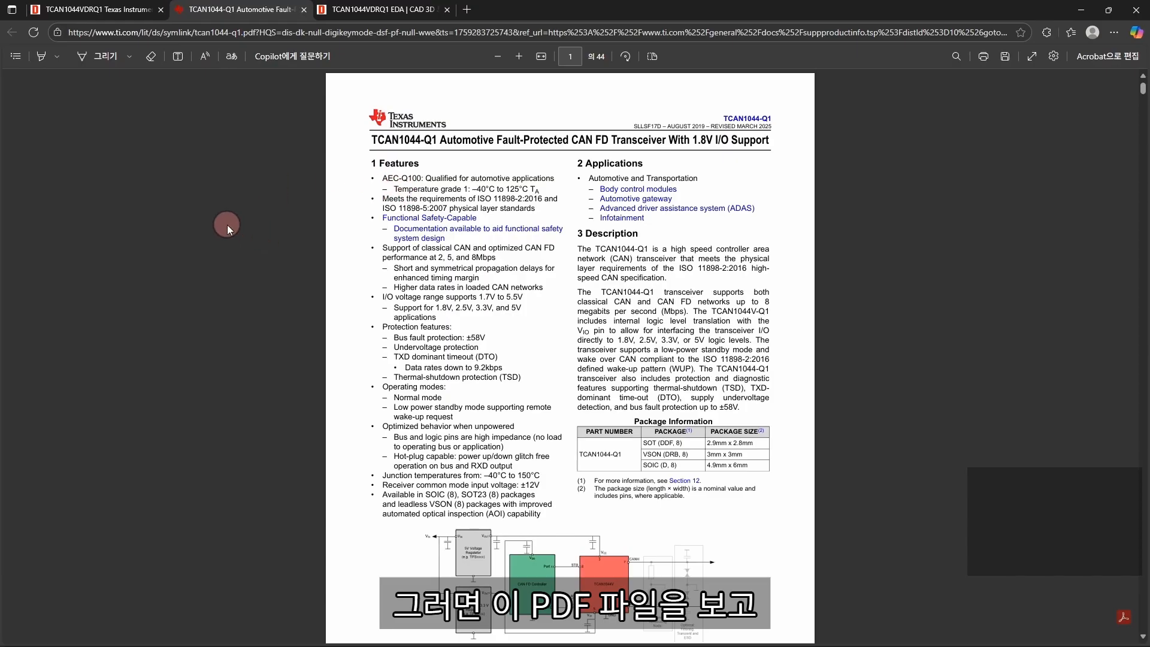
Step: Show the datasheet's table of contents and look through the features, the simplified schematic and the pin configuration pages
click(16, 55)
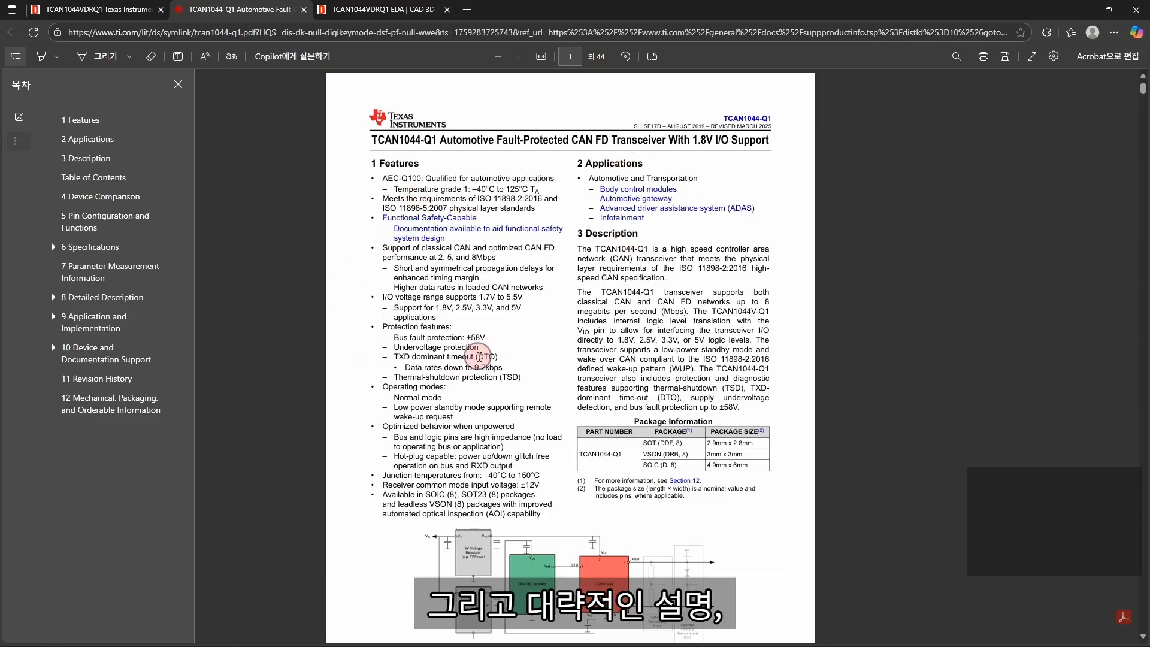
scroll(555, 486, down, 1)
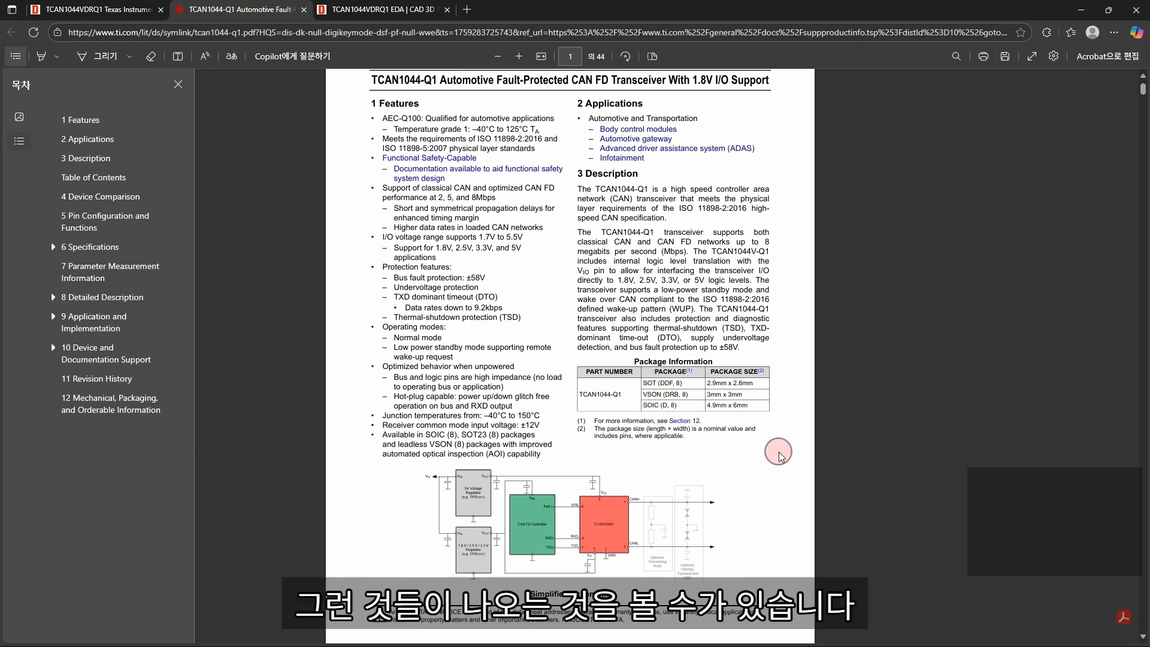
scroll(777, 456, down, 5)
ctrl+scroll(453, 465, up, 3)
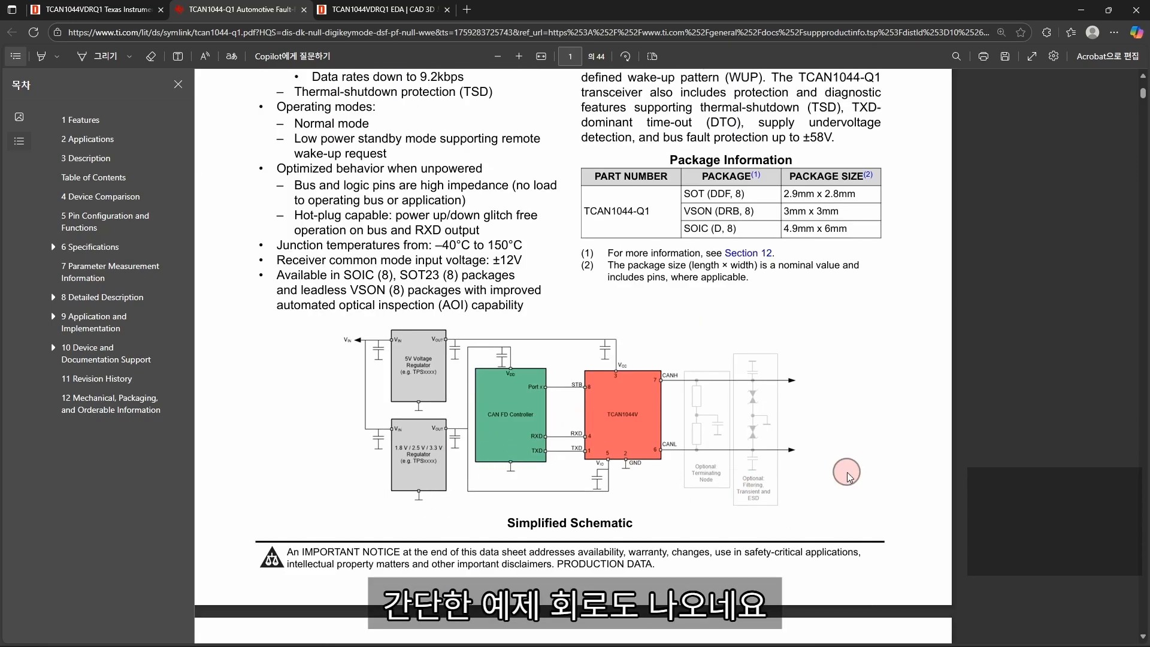
scroll(847, 474, down, 15)
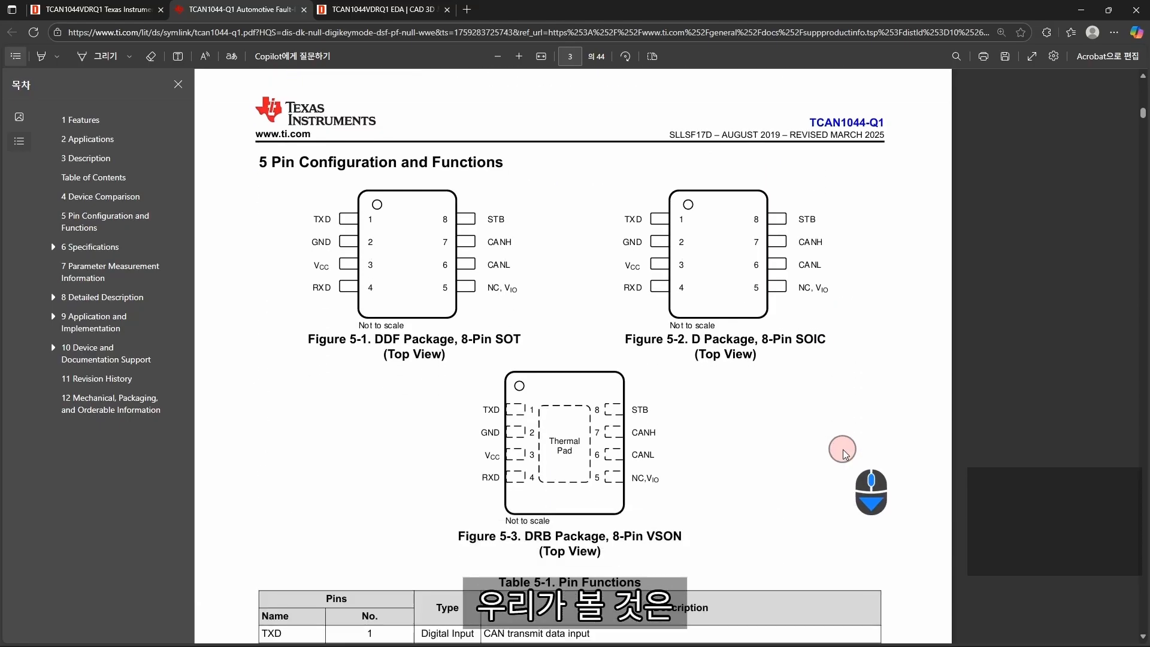
Step: Recheck the part details on the DigiKey product page, and highlight SOIC (D, 8) in the datasheet's Package Information table
click(90, 9)
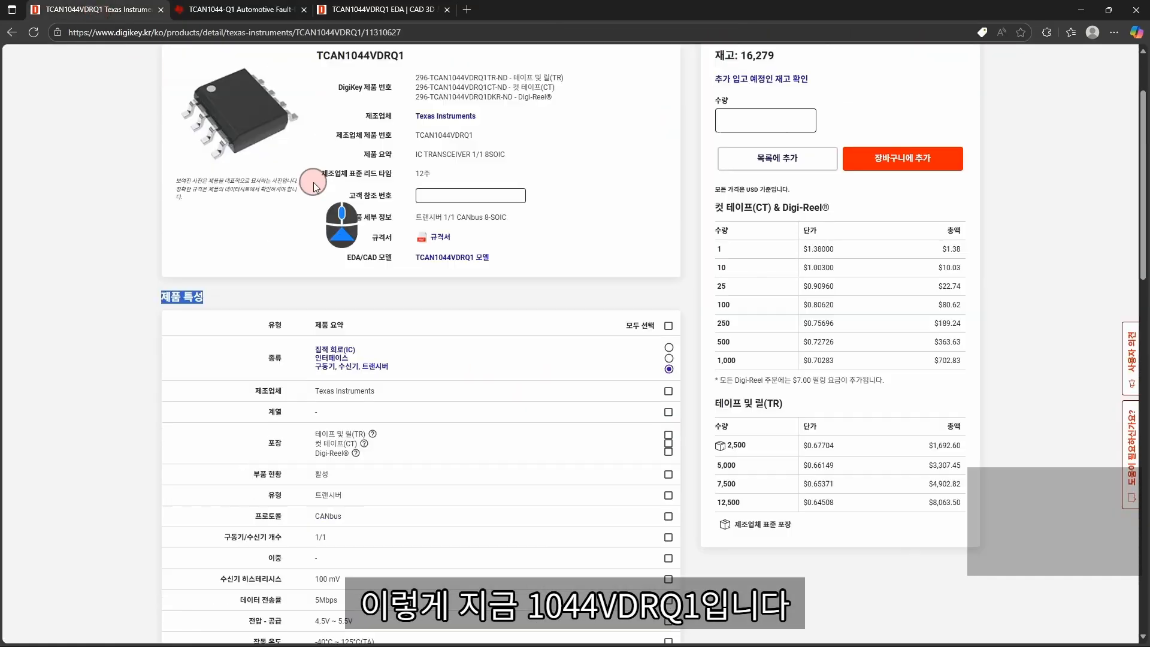
scroll(316, 187, up, 2)
drag(369, 158, 398, 159)
click(221, 10)
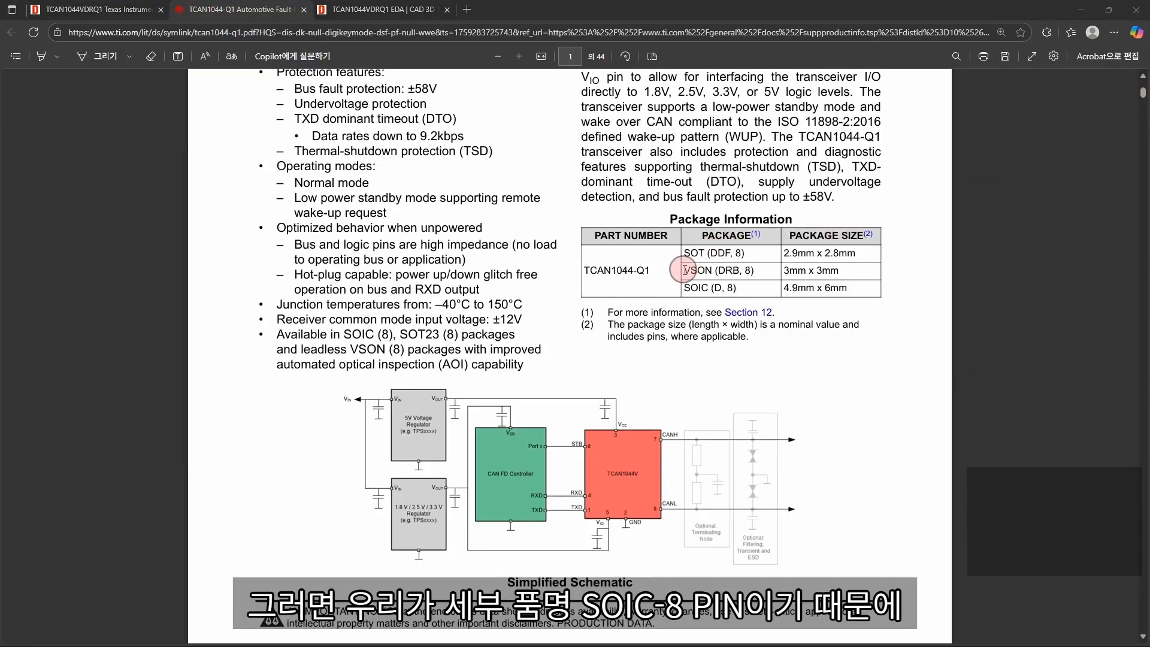
drag(684, 290, 737, 291)
click(1017, 225)
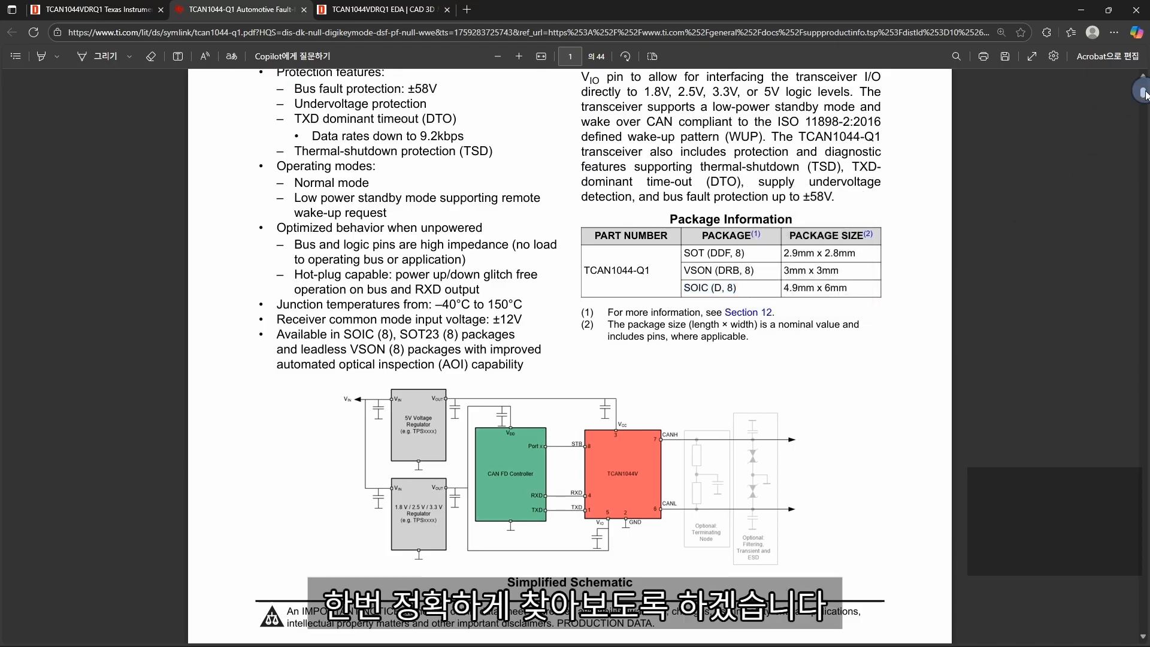
Step: Go to section 12 Mechanical, Packaging, and Orderable Information through the table of contents and continue to the Packaging Information table
click(15, 56)
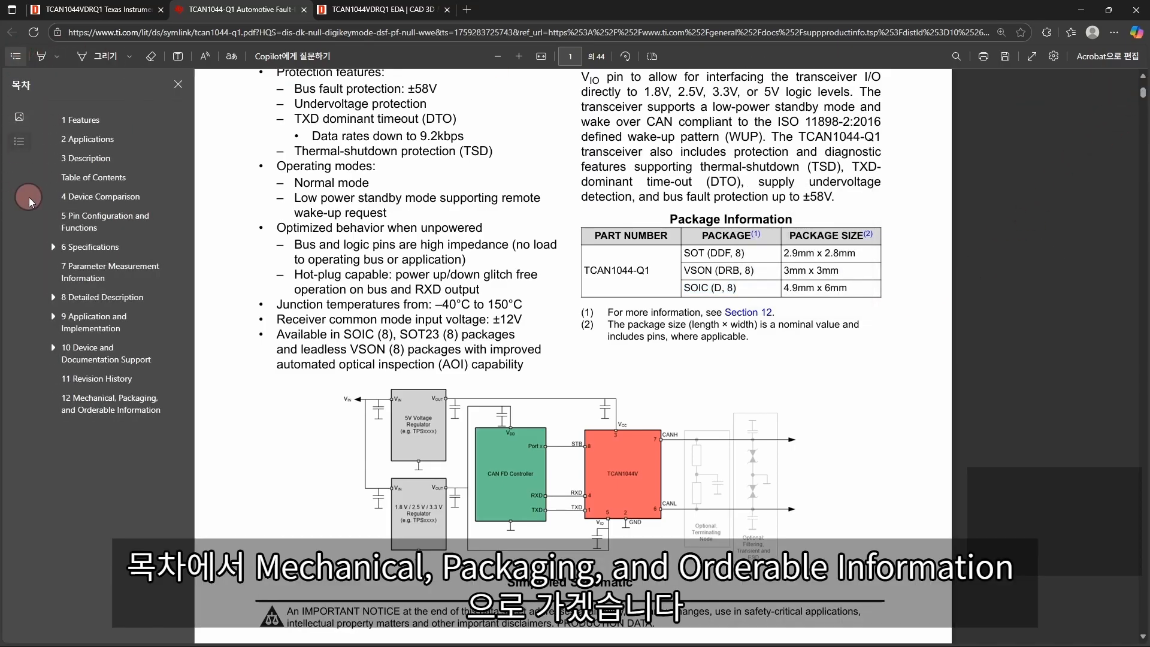
click(117, 408)
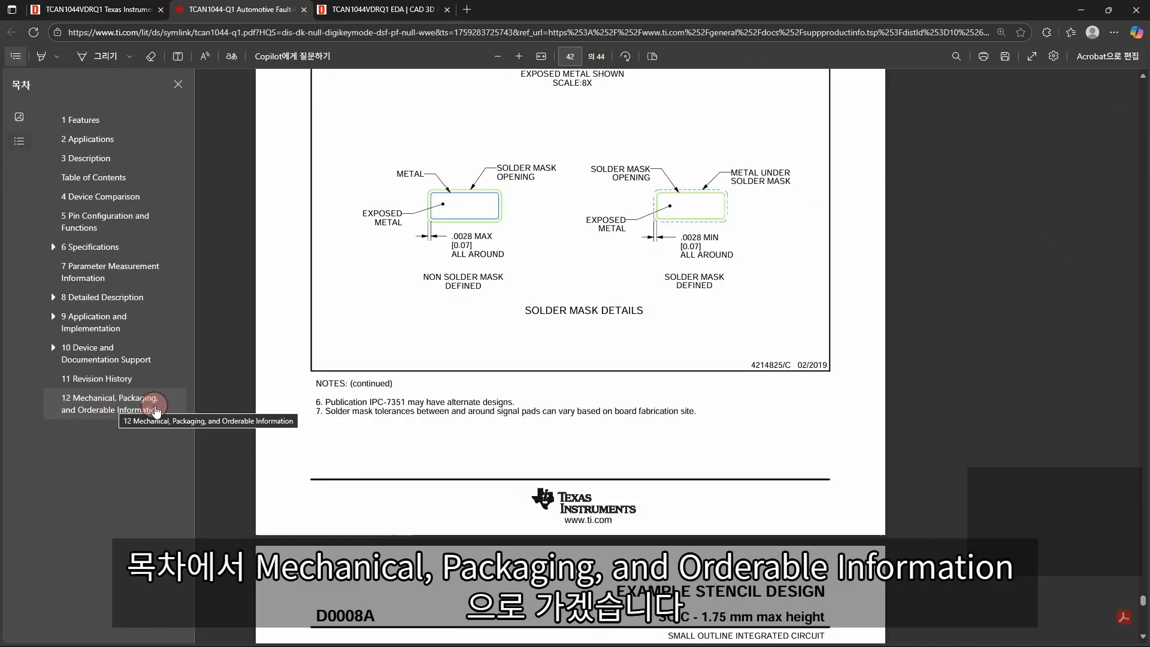
click(155, 412)
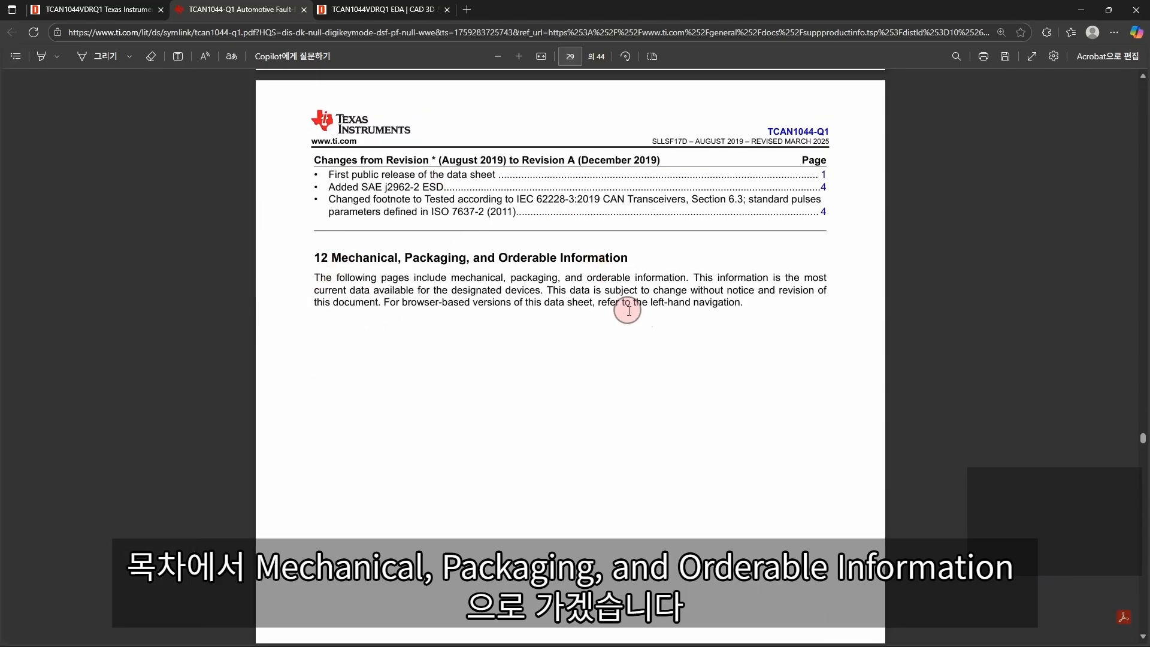
scroll(629, 311, up, 5)
scroll(642, 321, down, 15)
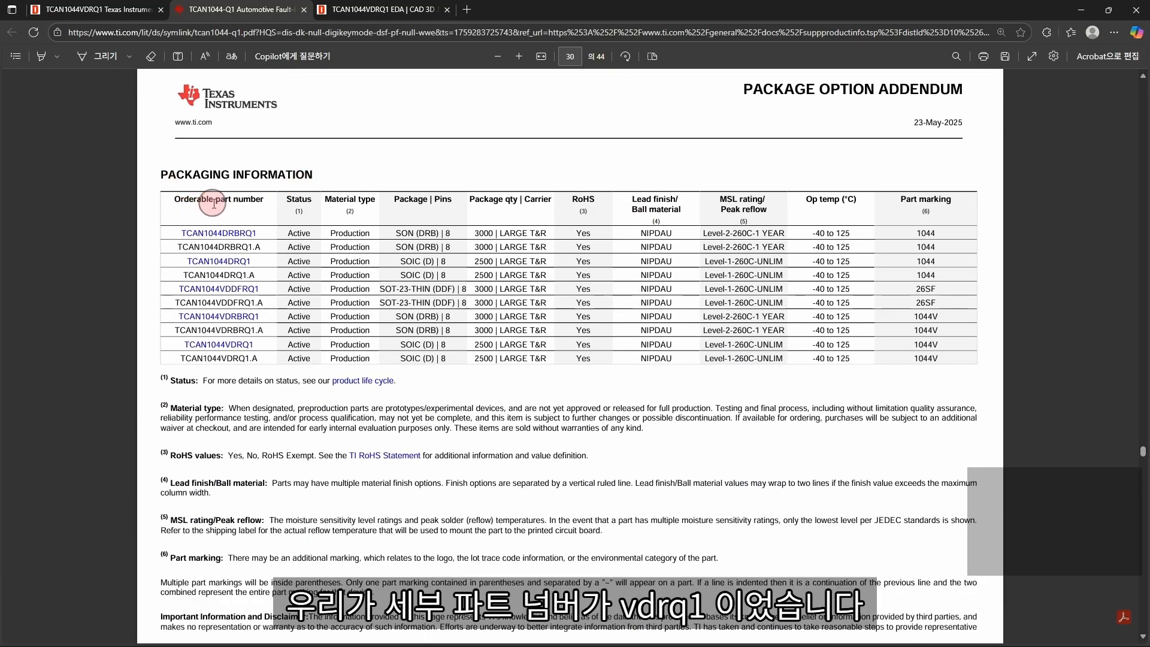
Step: Underline the TCAN1044VDRQ1 row in the Packaging Information table, circle its SOIC (D) package, and clear the marks
drag(214, 201, 261, 202)
click(244, 204)
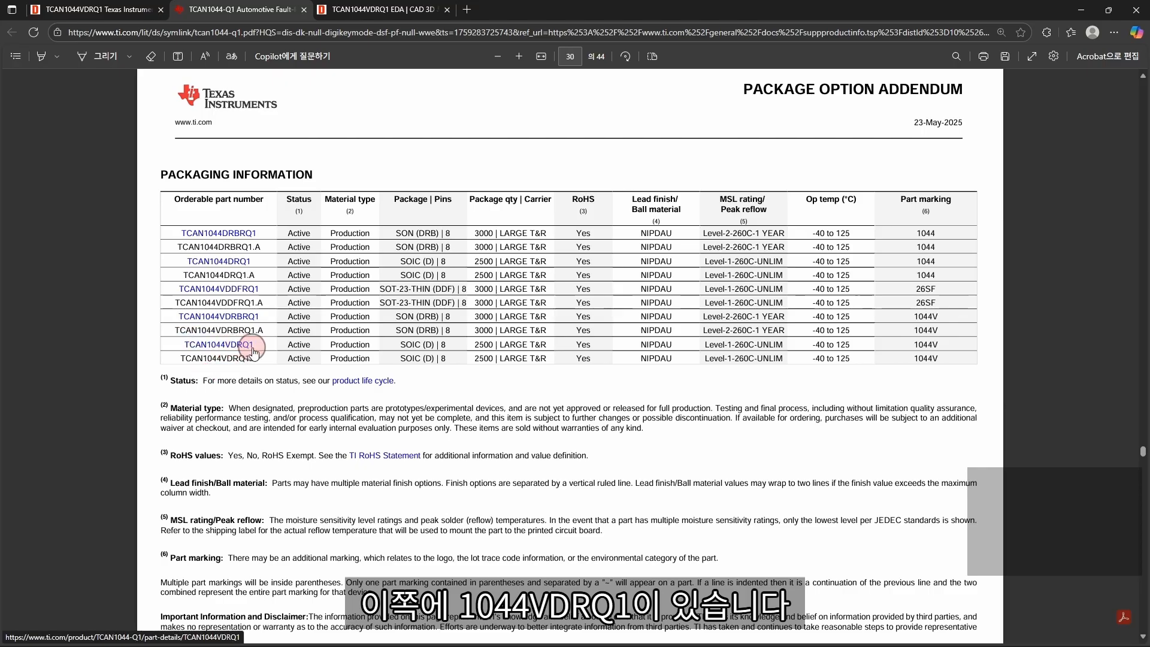
key(ctrl+2)
shift+drag(168, 349, 947, 350)
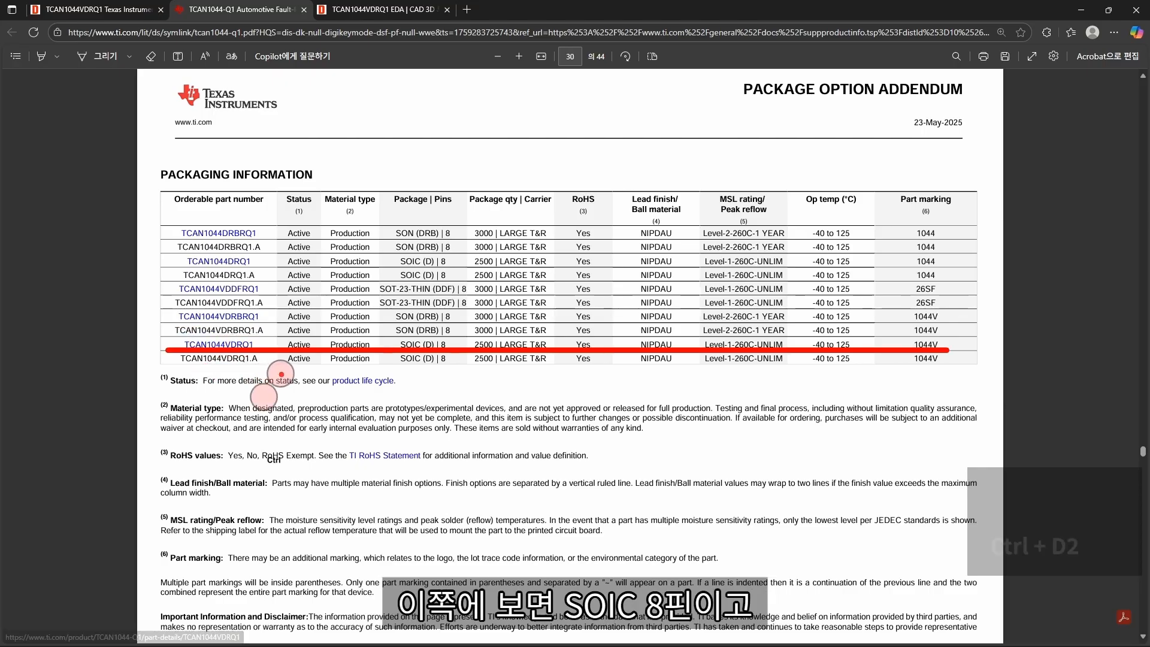
mouse_move(436, 356)
mouse_down()
mouse_move(396, 354)
mouse_move(400, 336)
mouse_move(443, 337)
mouse_move(422, 344)
mouse_move(428, 354)
mouse_up()
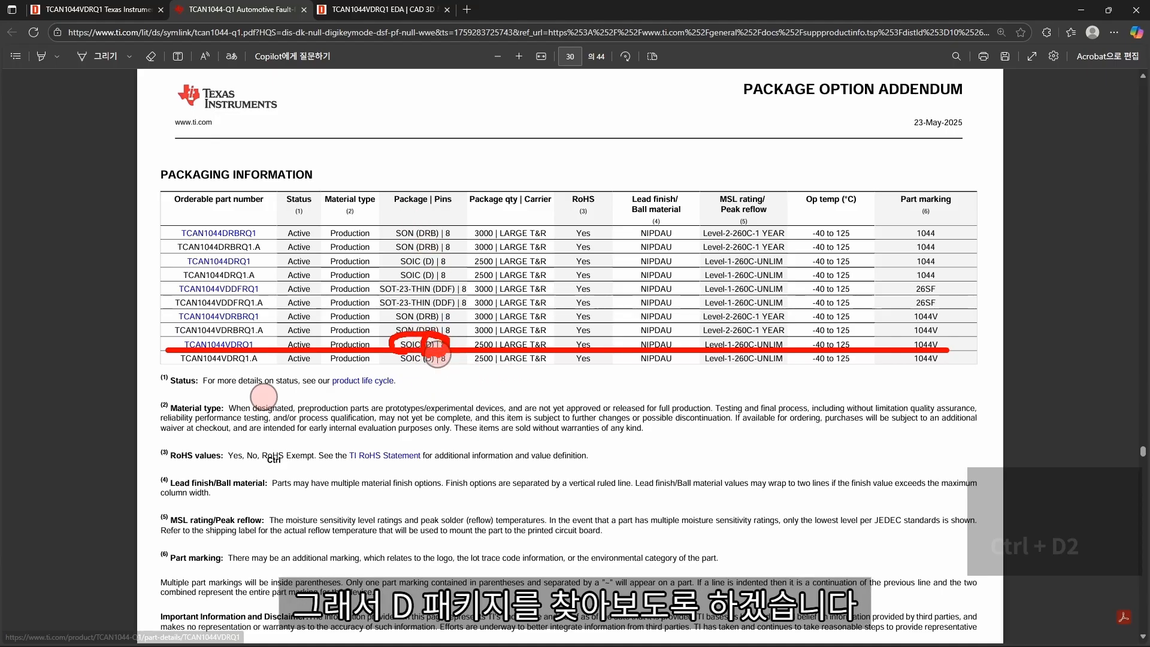
key(Escape)
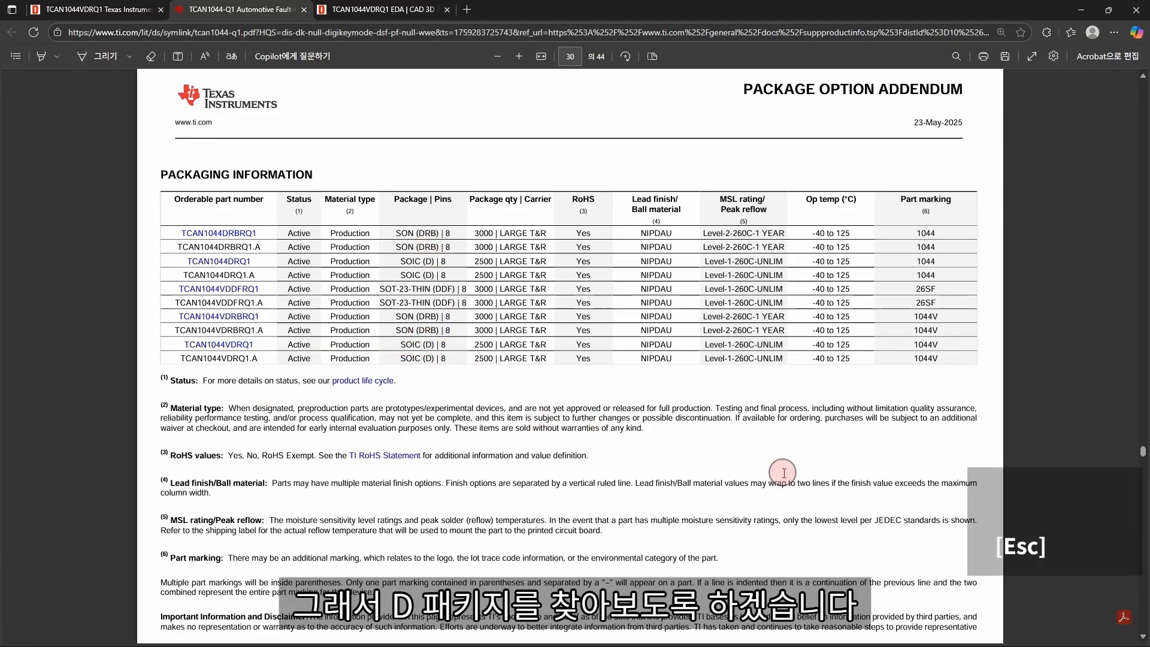
Step: Return to section 12 through the table of contents and locate the D0008A SOIC package outline drawing
click(16, 56)
click(72, 389)
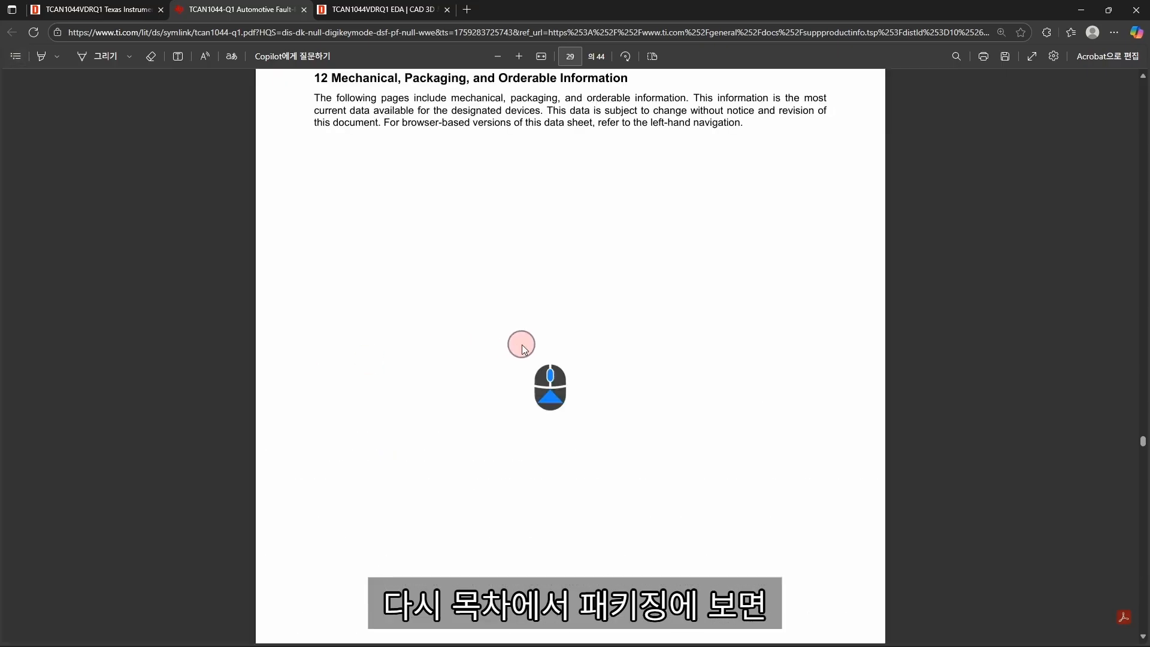
scroll(523, 346, up, 10)
scroll(522, 346, down, 20)
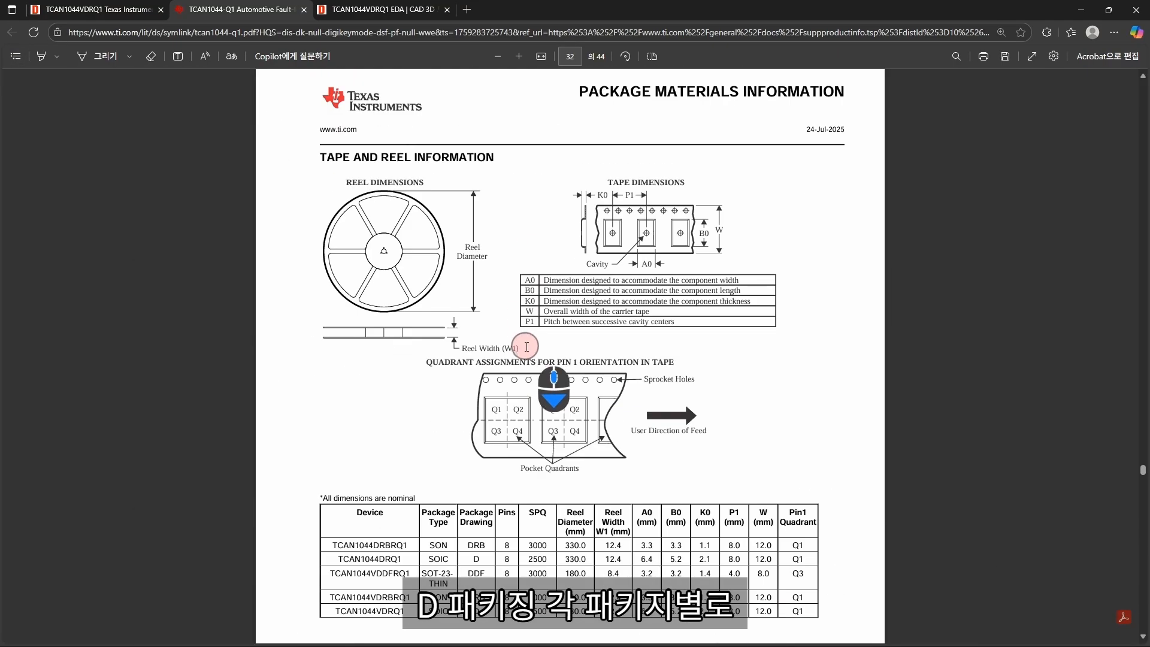
scroll(527, 346, down, 20)
scroll(584, 369, up, 5)
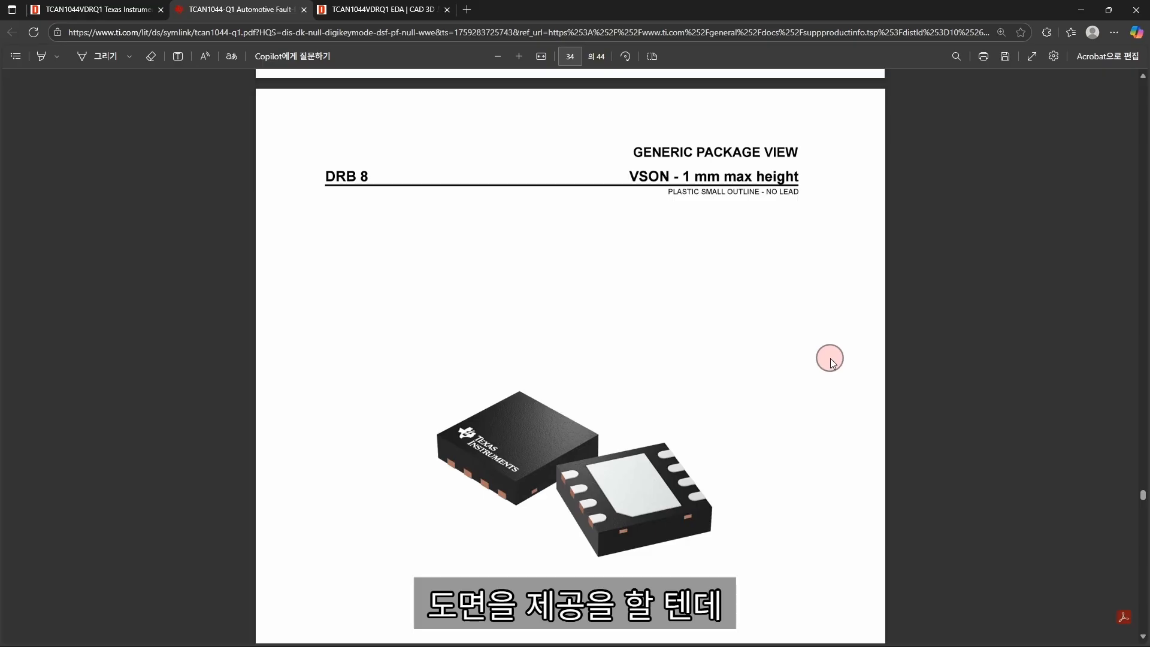
scroll(831, 358, down, 12)
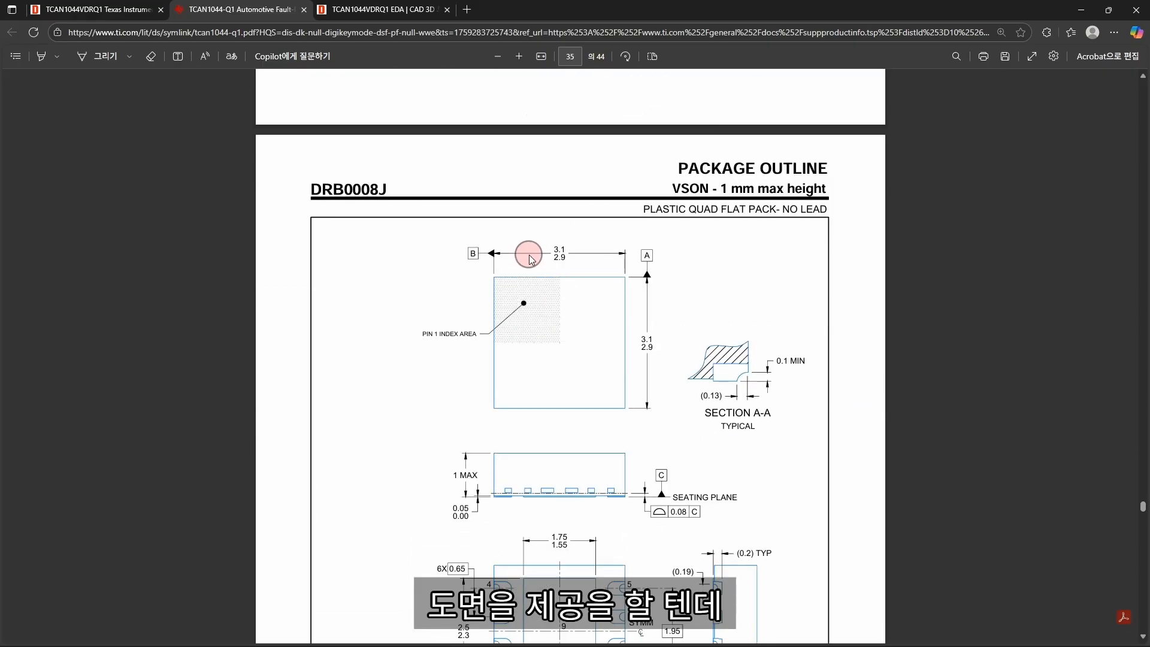
scroll(873, 300, down, 20)
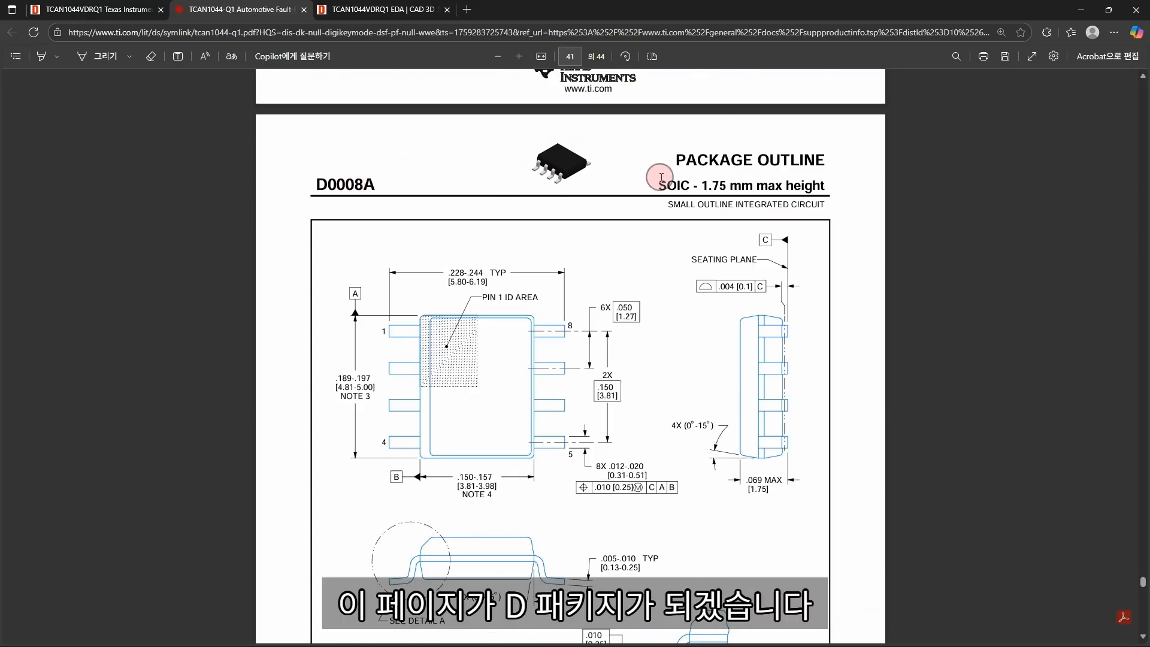
Step: Skim the D0008A package outline, example board layout and example stencil design pages, and return to the package outline
scroll(531, 197, down, 5)
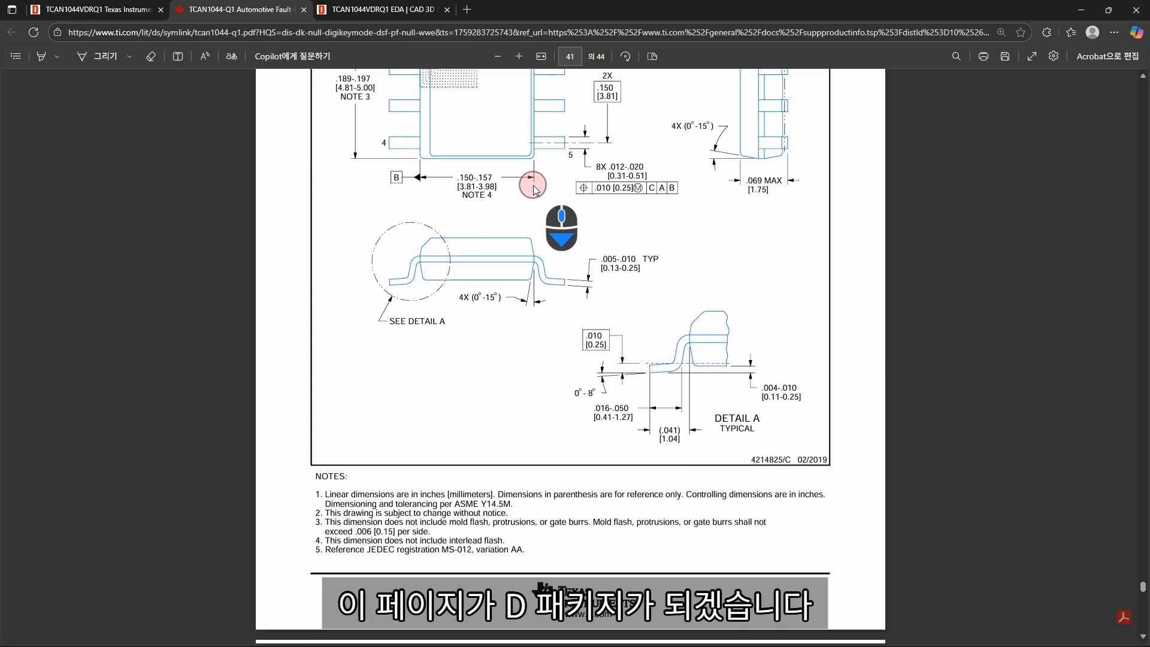
scroll(966, 317, down, 15)
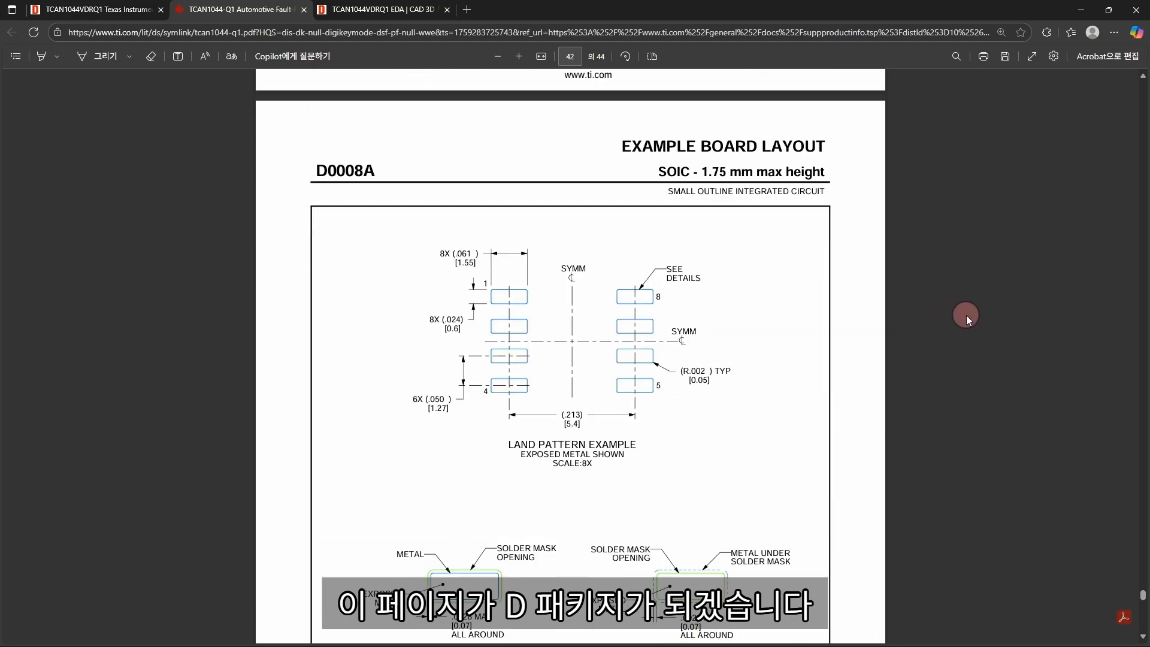
scroll(966, 315, down, 9)
scroll(966, 315, up, 4)
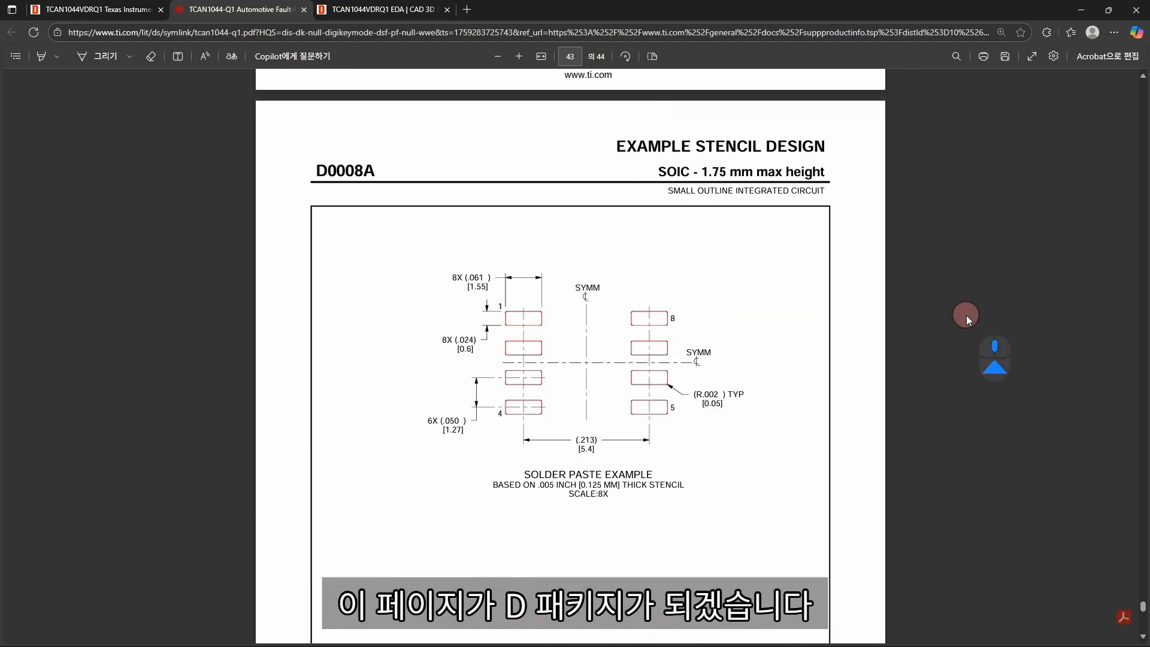
scroll(966, 315, down, 4)
scroll(965, 317, up, 20)
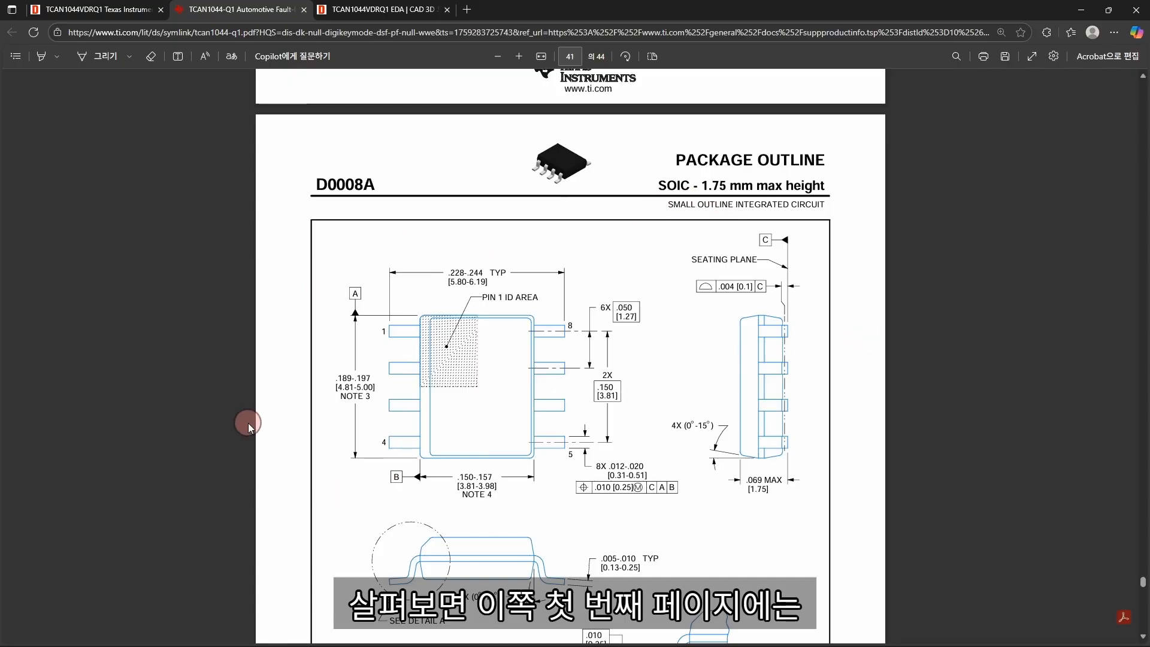
Step: Examine the D0008A mechanical dimensions, land pattern, solder mask details and solder paste example, and go back to the package outline
scroll(201, 365, down, 2)
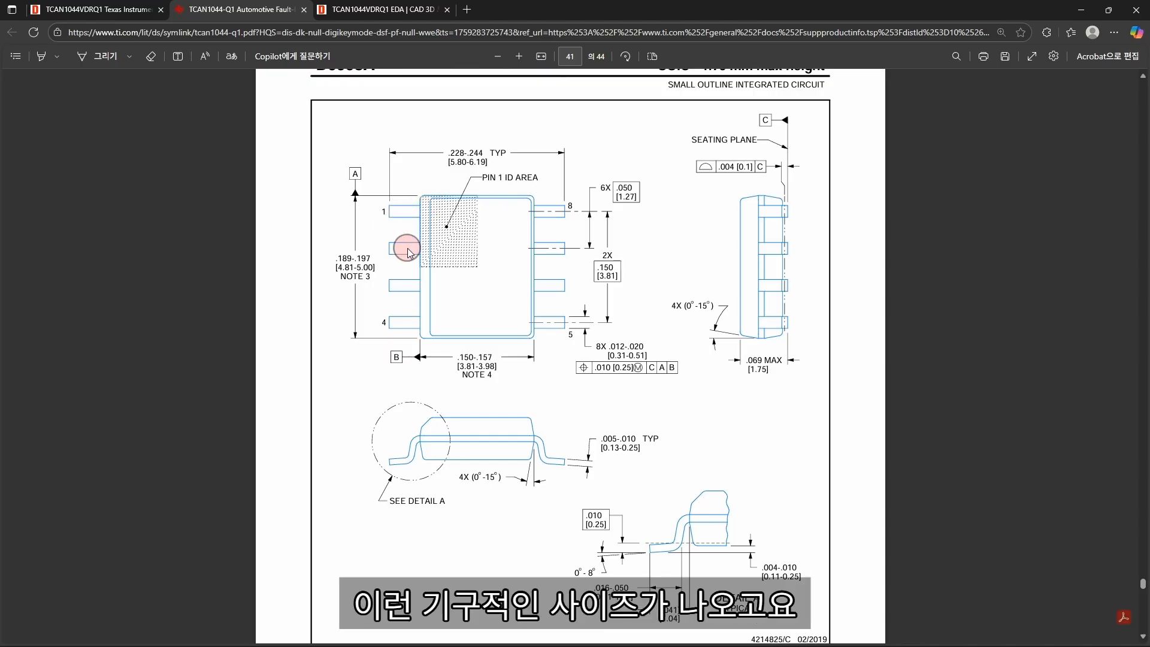
scroll(281, 297, down, 7)
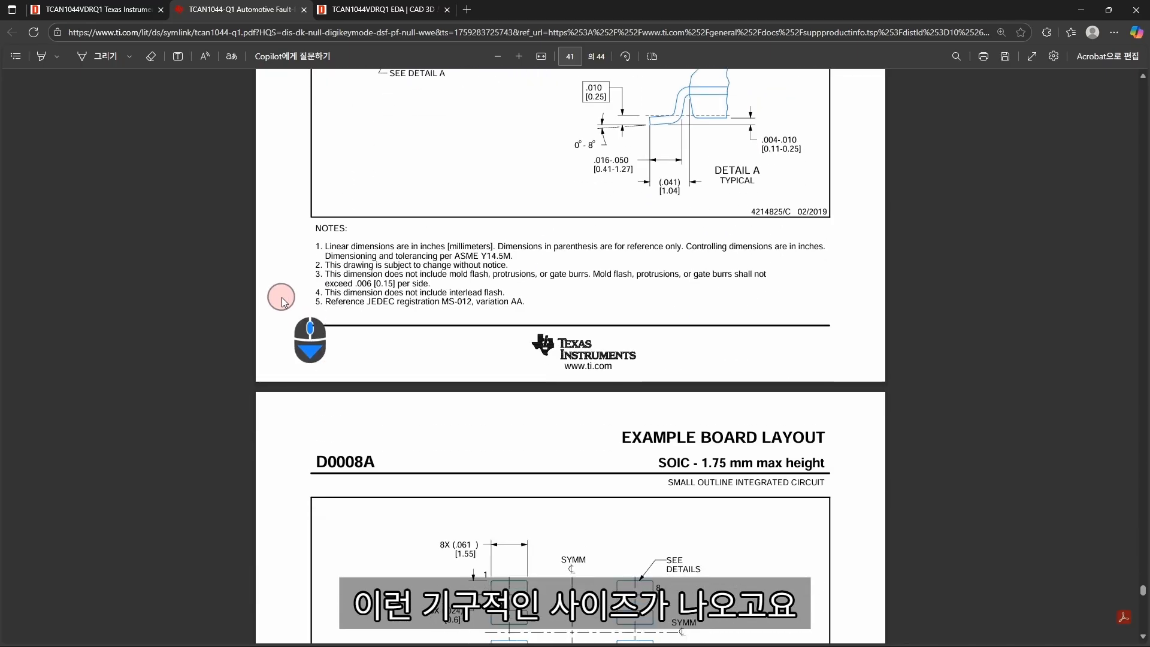
scroll(283, 298, down, 7)
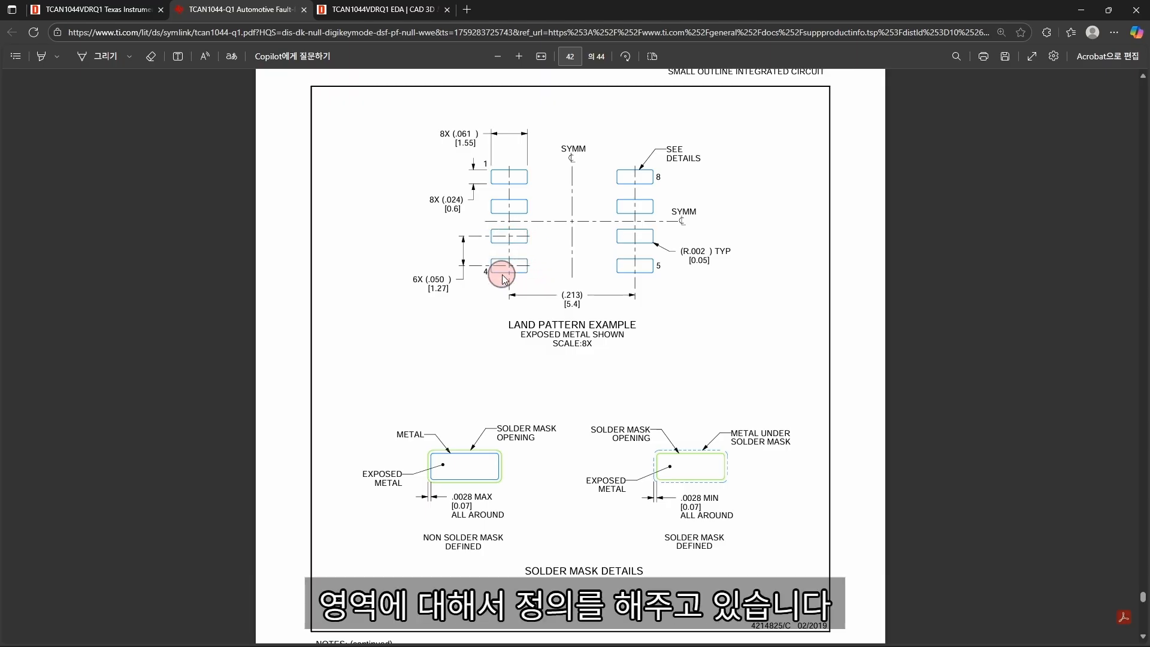
scroll(453, 425, down, 1)
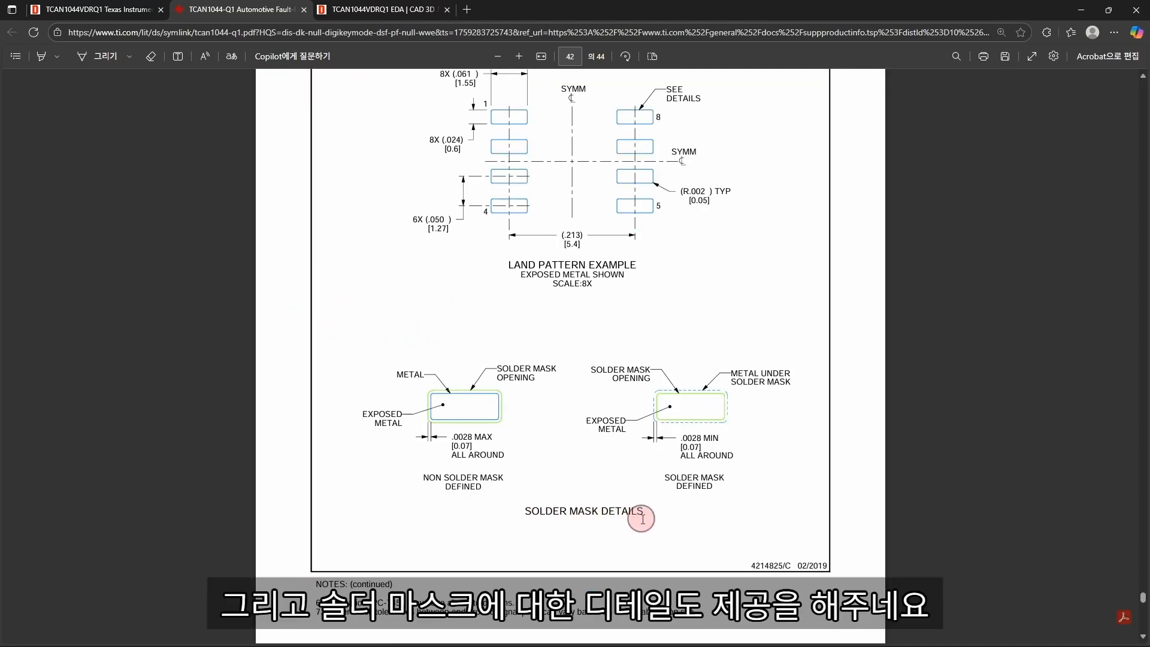
scroll(668, 554, down, 9)
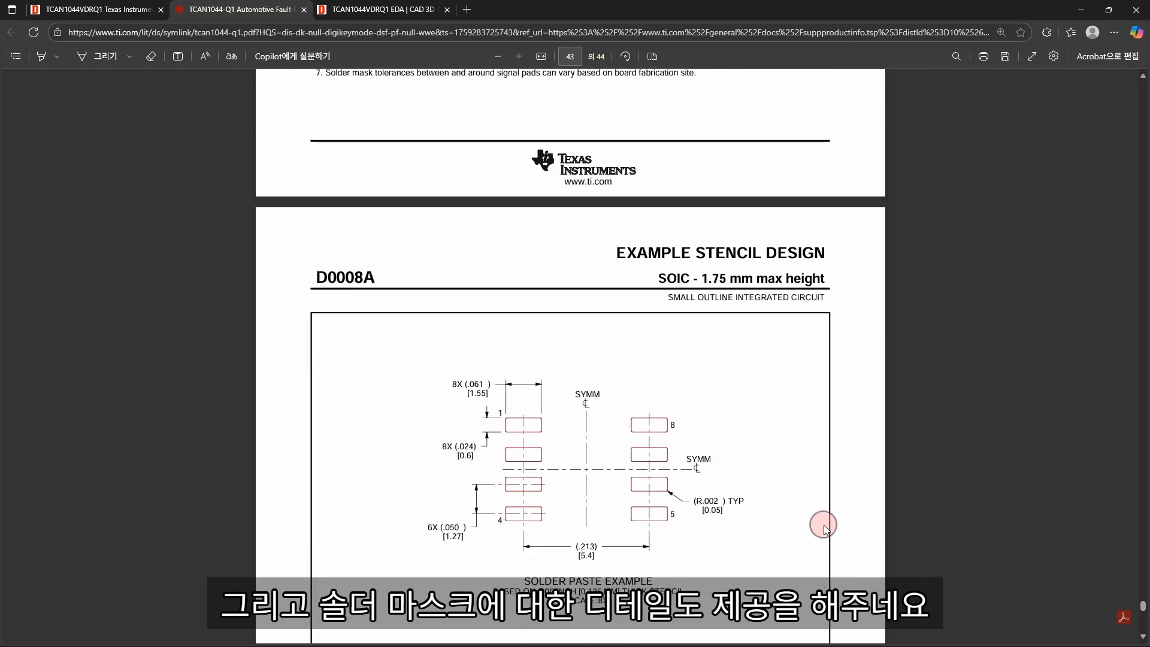
scroll(824, 524, down, 3)
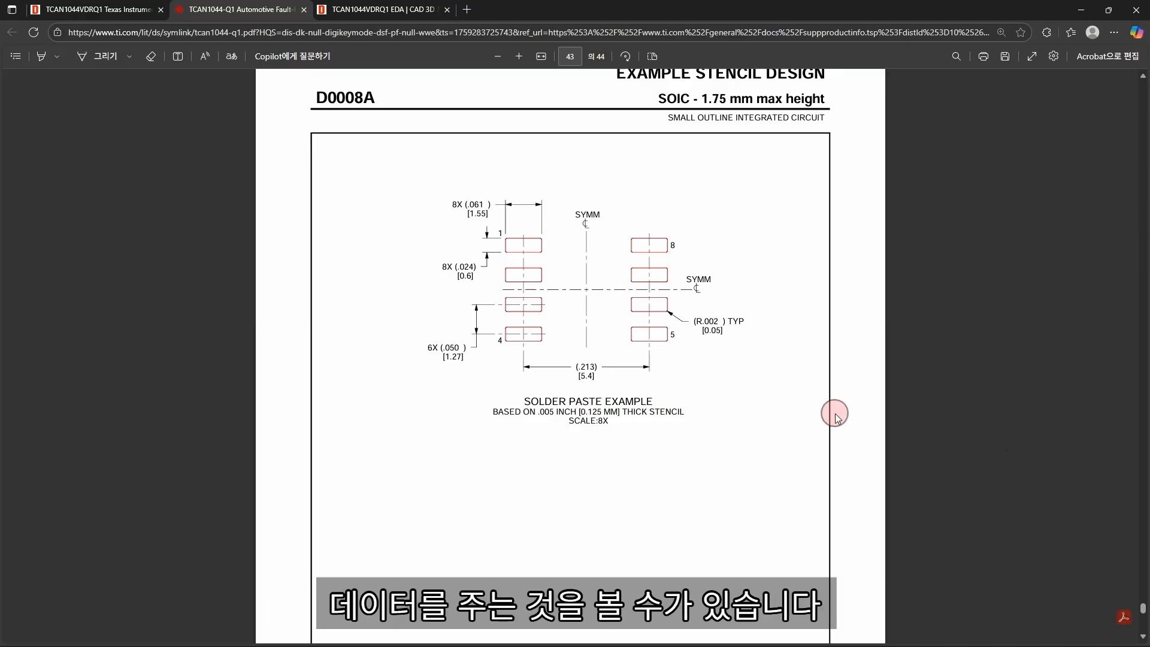
scroll(838, 418, down, 7)
scroll(911, 458, up, 8)
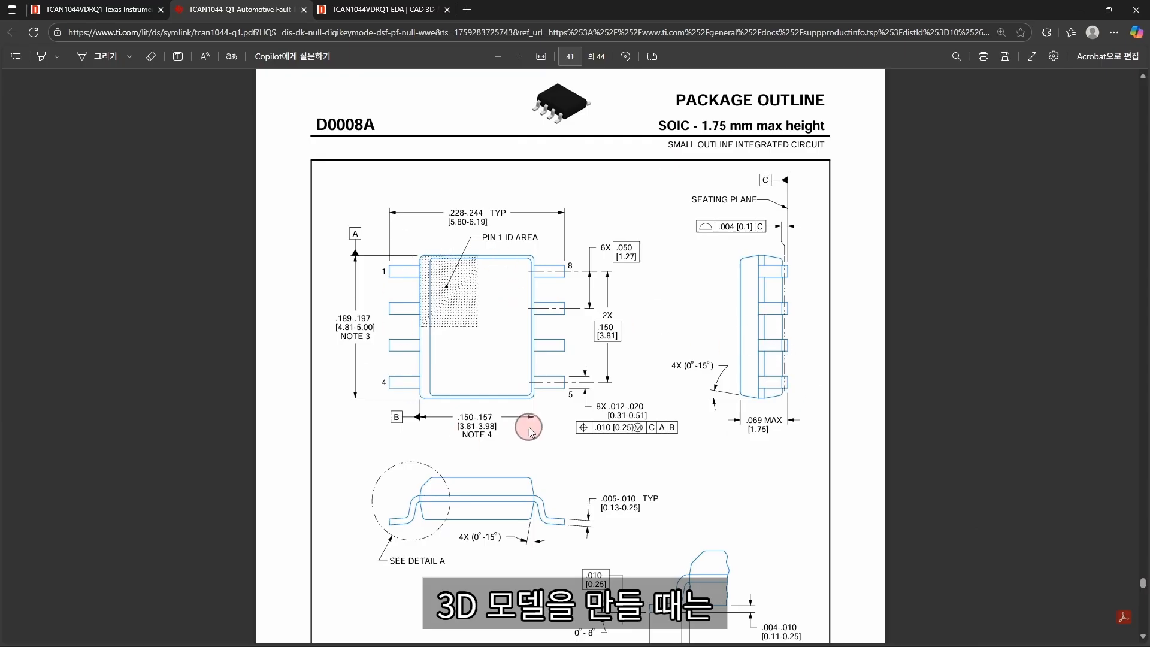
Step: Return from the D0008A drawings to the Pin Configuration and Functions section and read the SOIC pinout and Table 5-1
scroll(235, 415, down, 10)
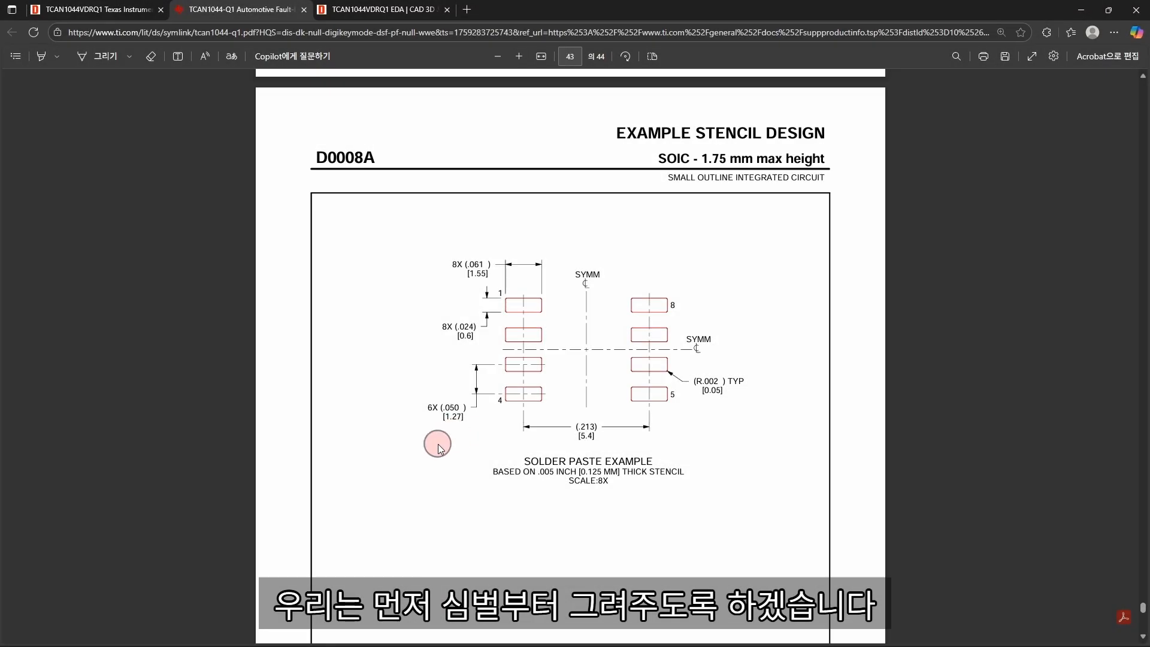
scroll(812, 295, up, 3)
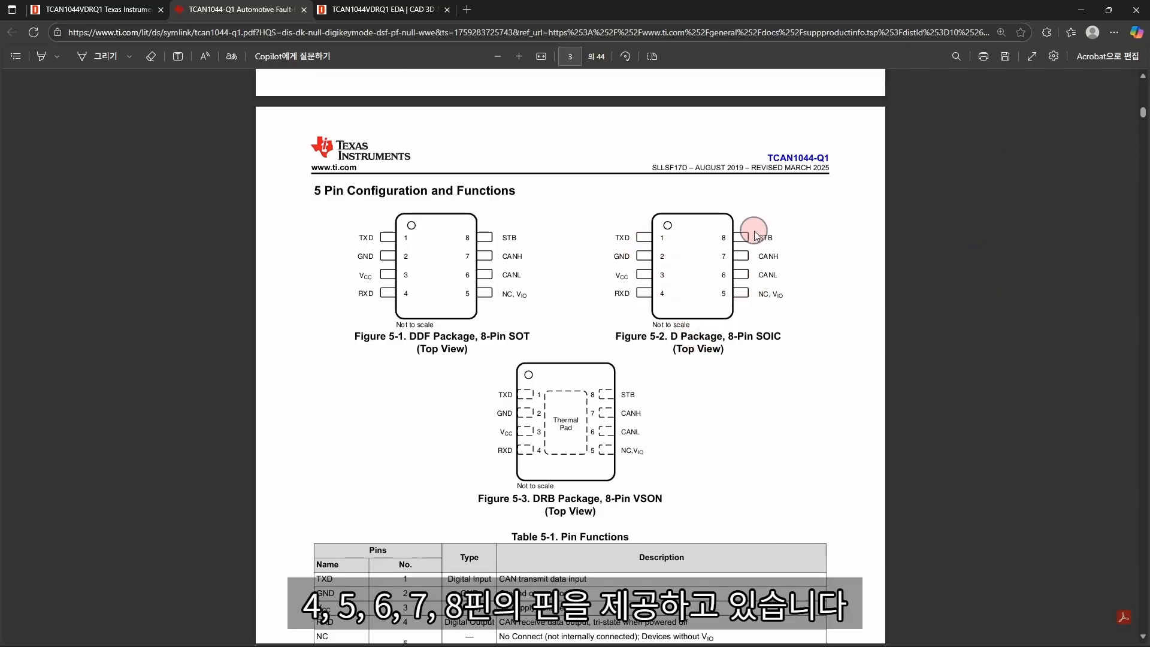
scroll(861, 278, down, 2)
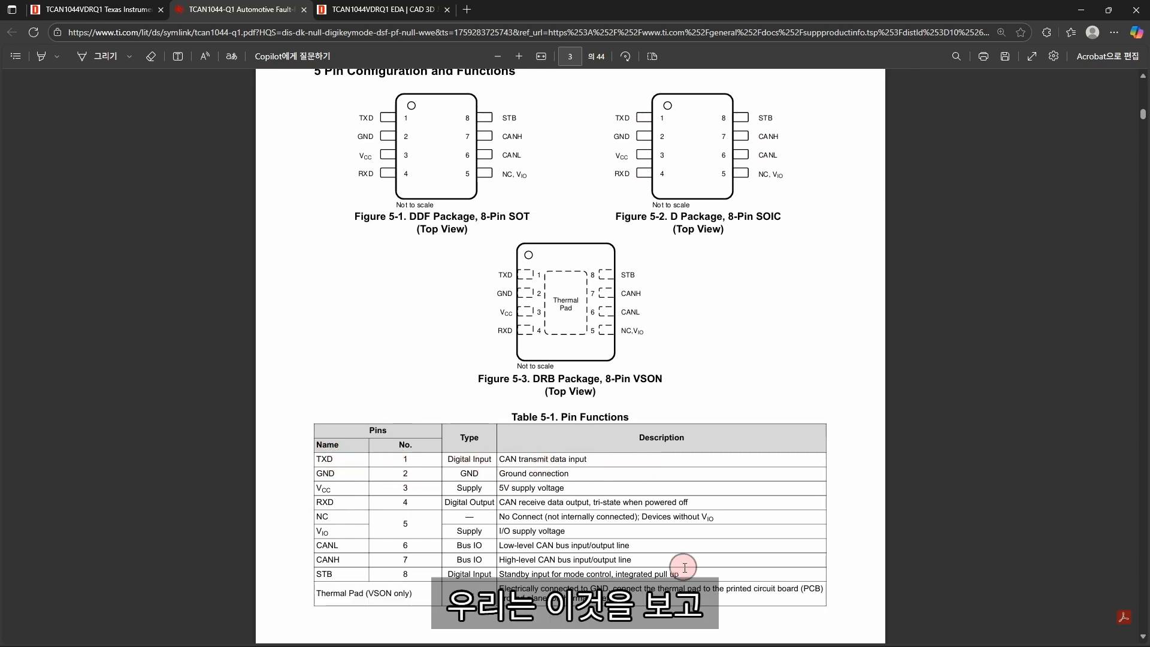
Step: Restore the browser window to a smaller size and open the Symbol Editor from the KiCad project window
double_click(726, 10)
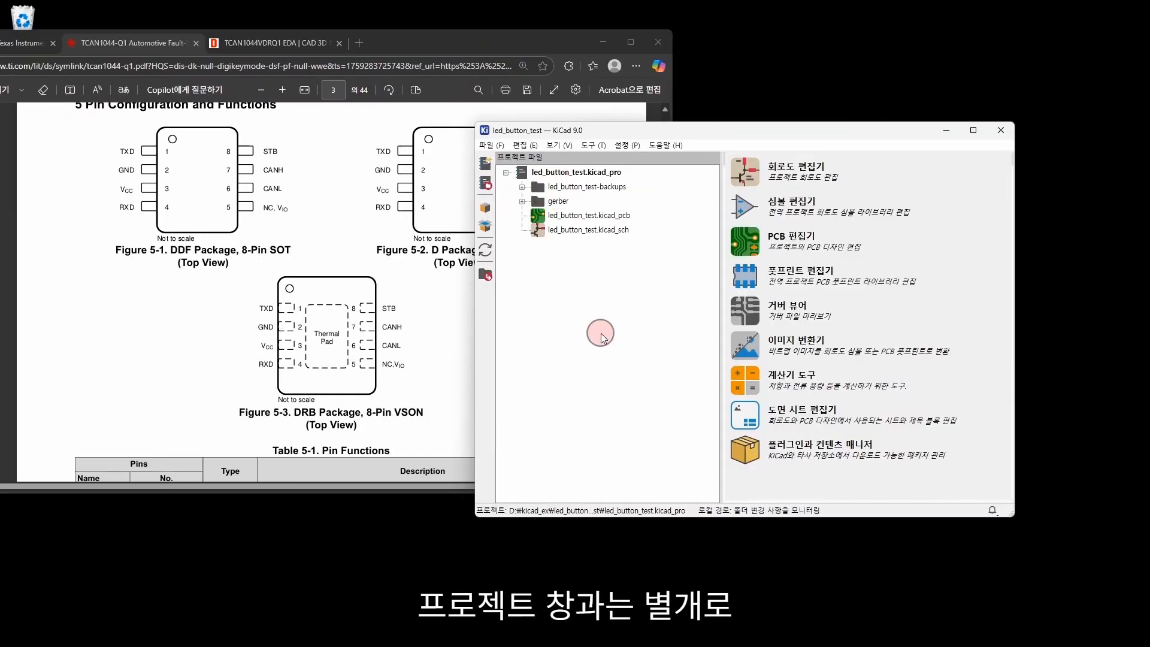
click(746, 208)
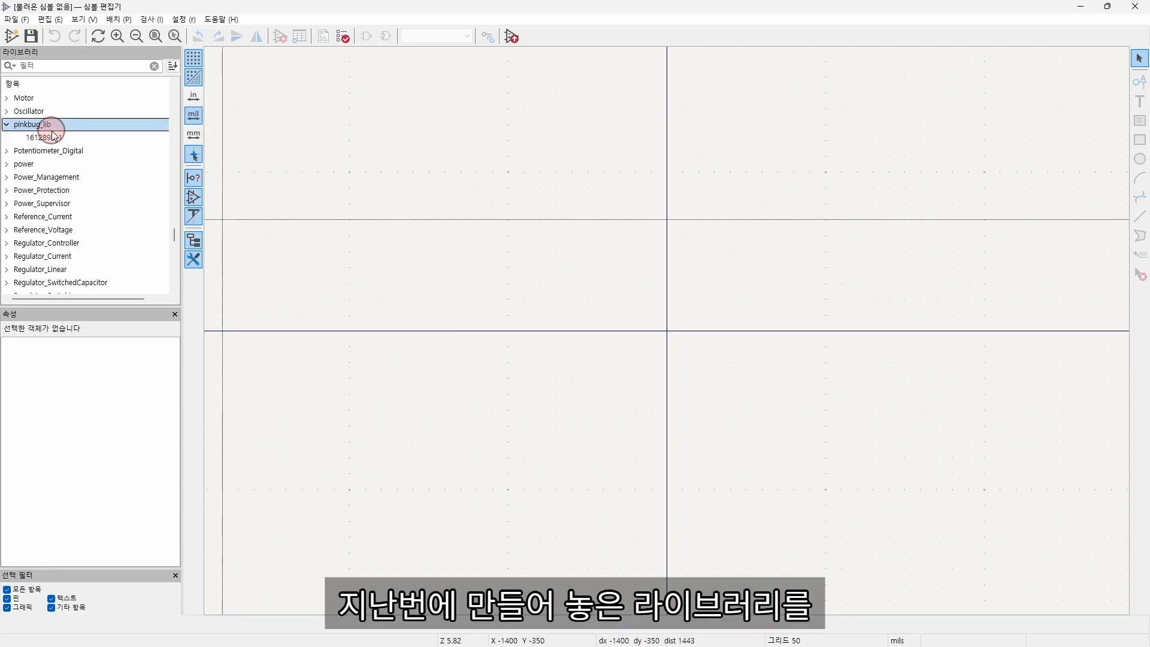
right_click(26, 124)
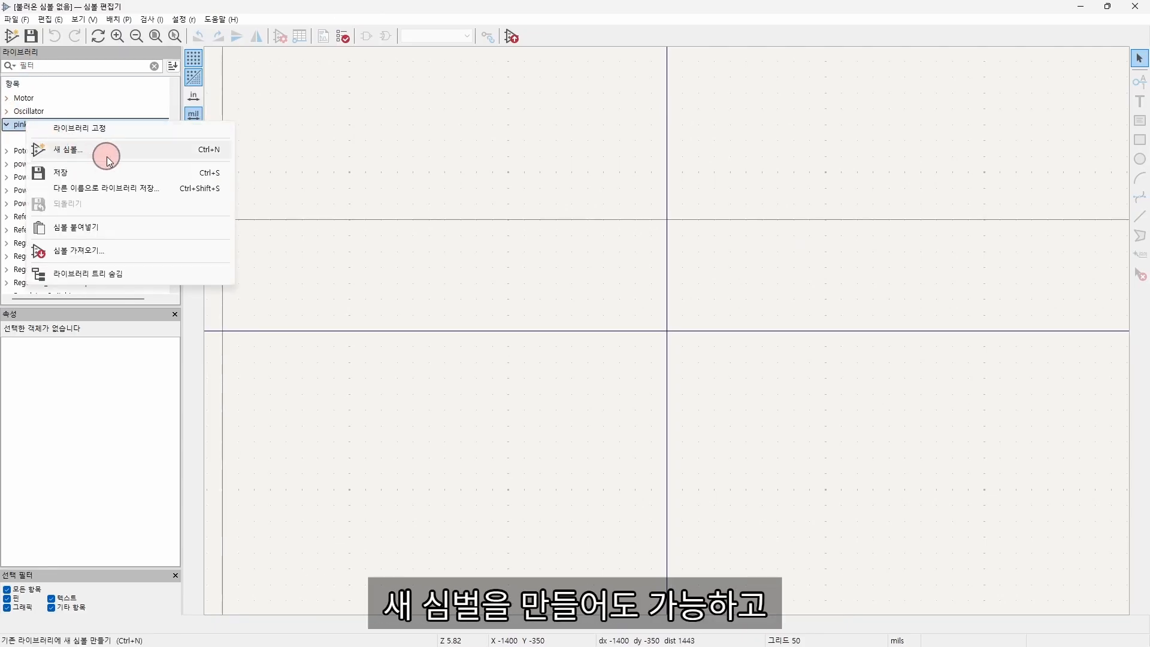
click(85, 9)
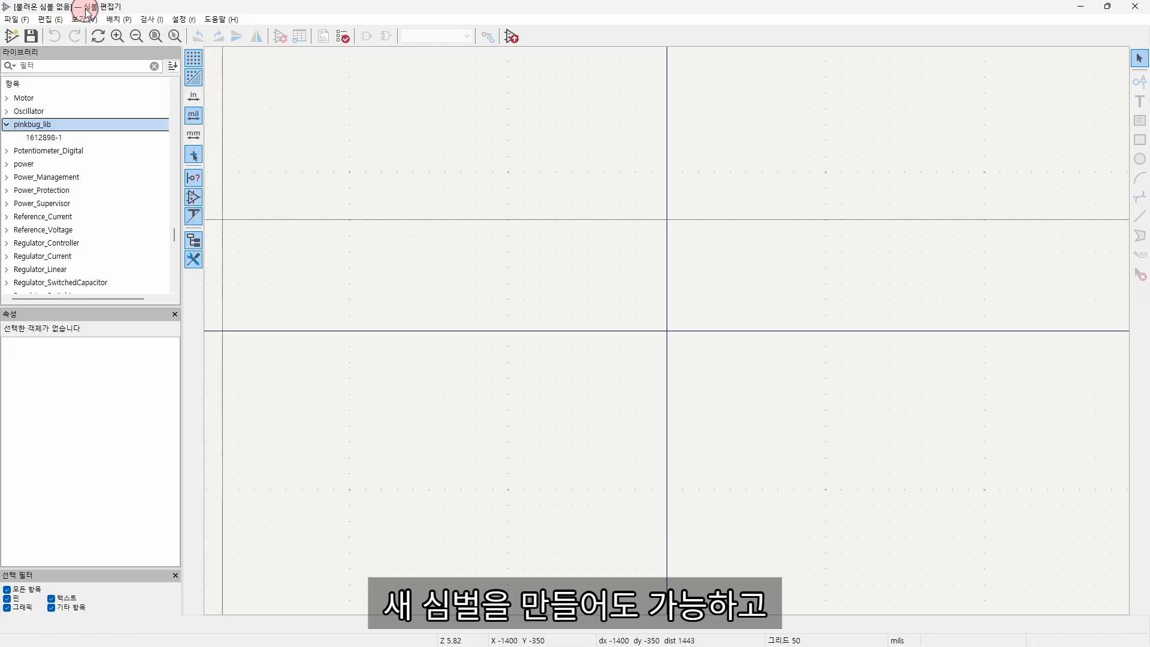
click(16, 19)
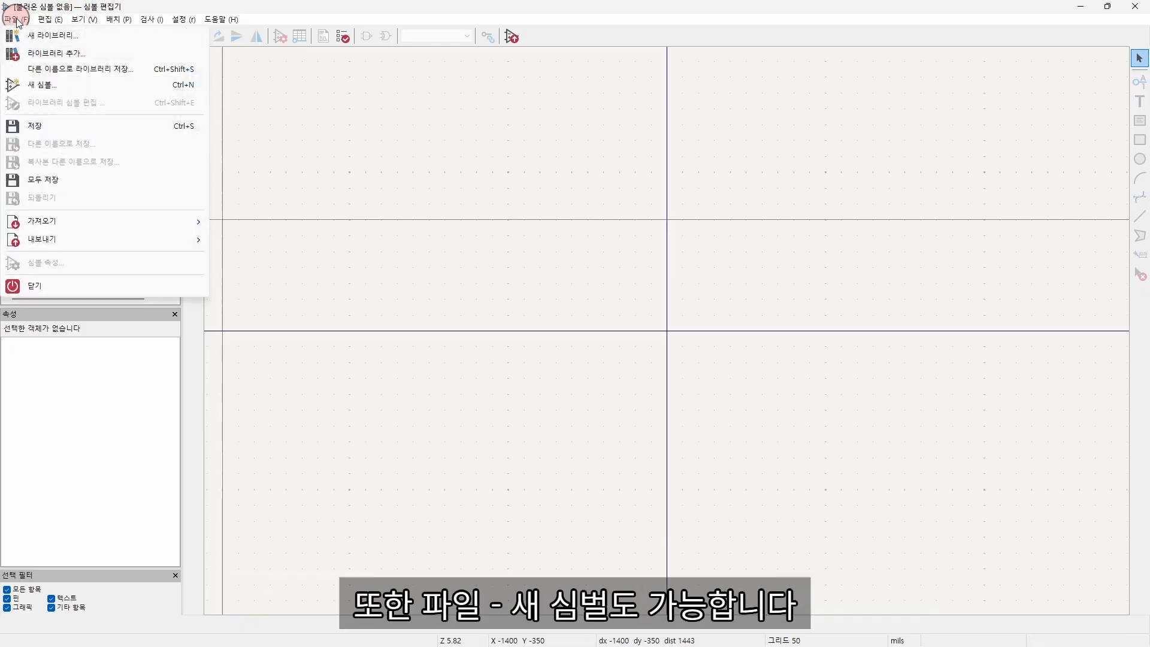
click(123, 9)
Step: Arrange the reduced Symbol Editor window beside the datasheet so that both the pinout figures and the editor can be seen
drag(221, 10, 150, 48)
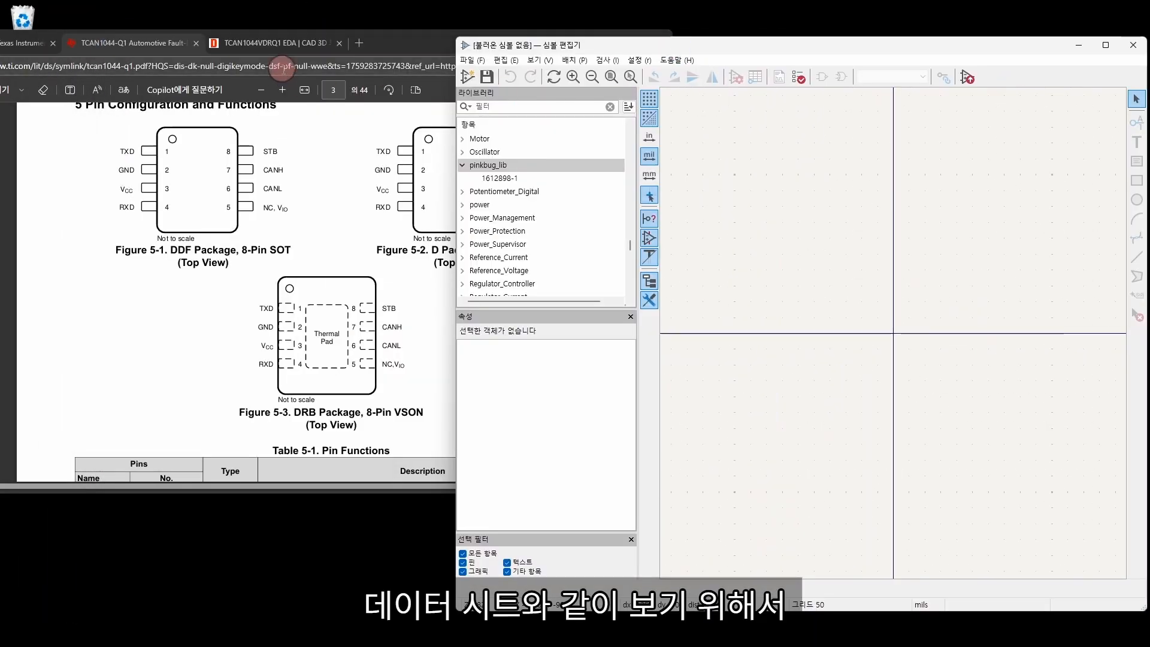
drag(398, 46, 376, 57)
scroll(382, 57, down, 2)
Step: Start a new symbol in the pinkbug_lib library and name it TCAN1044VDRQ1
right_click(515, 167)
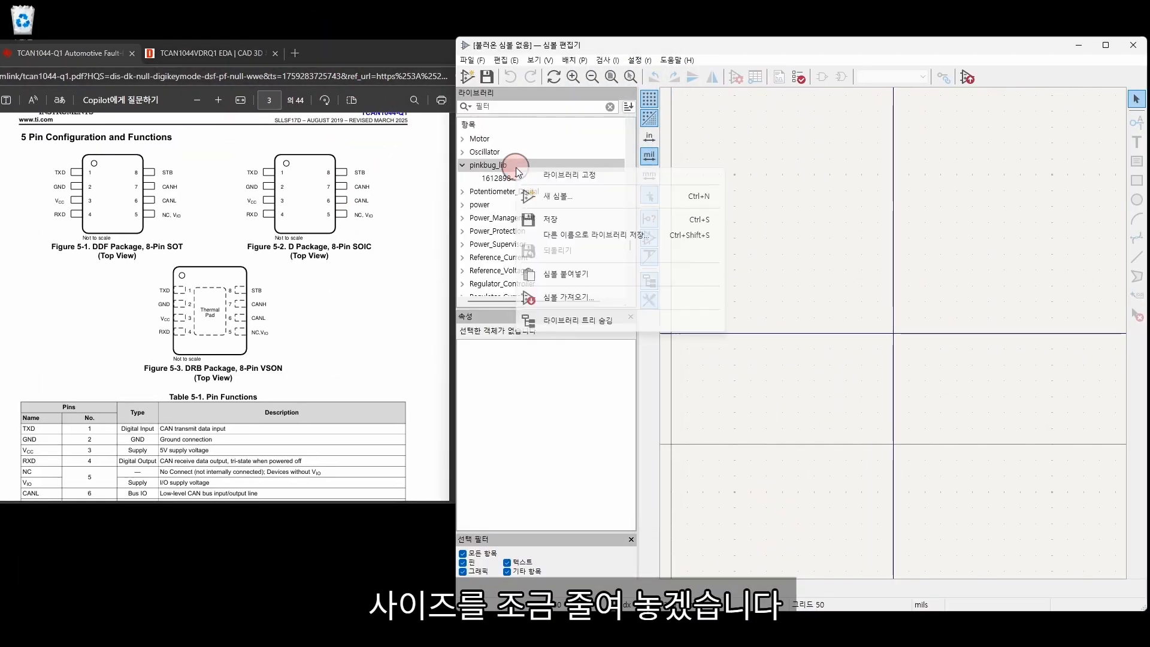
click(607, 198)
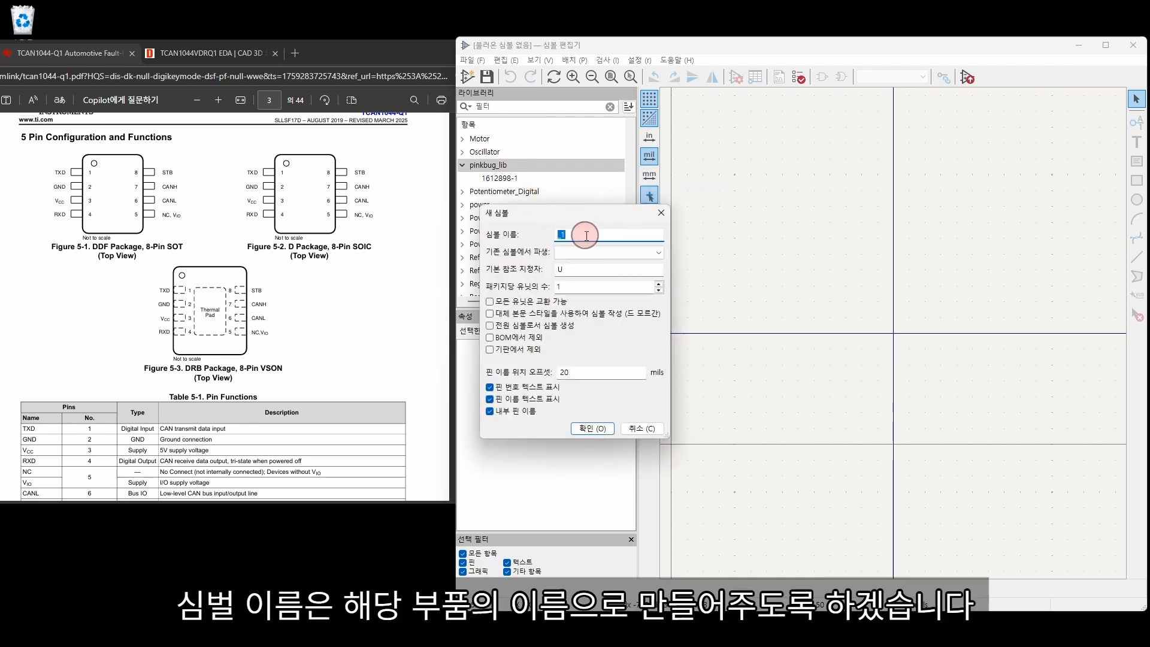
click(563, 234)
drag(563, 234, 538, 233)
text(T)
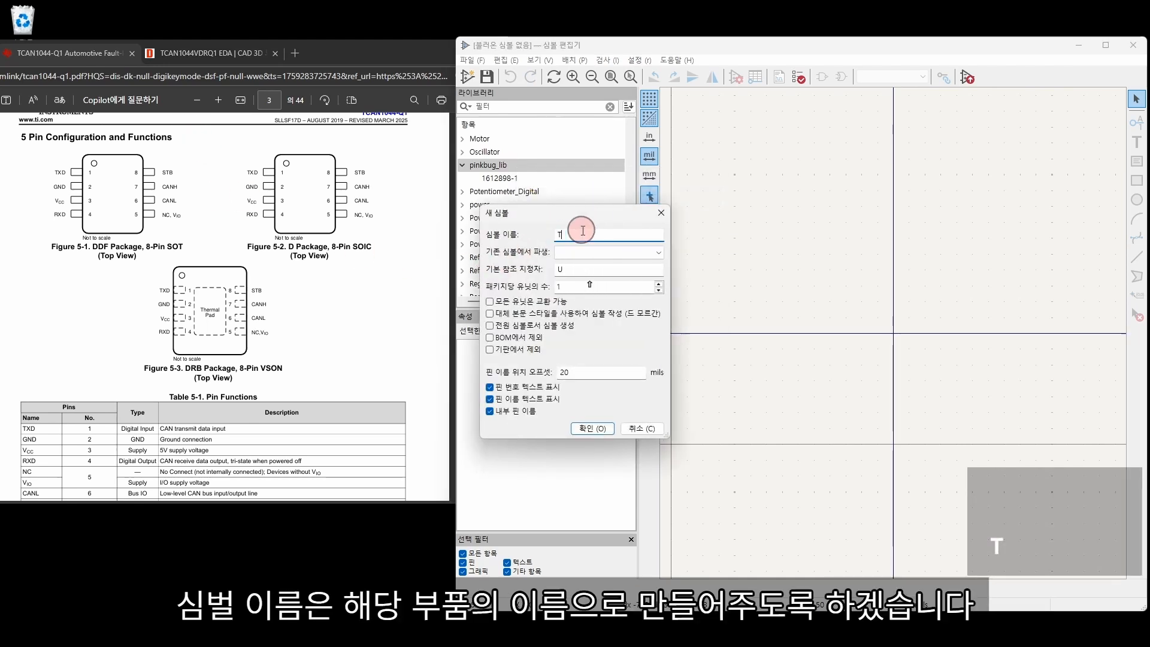
text(CAN10)
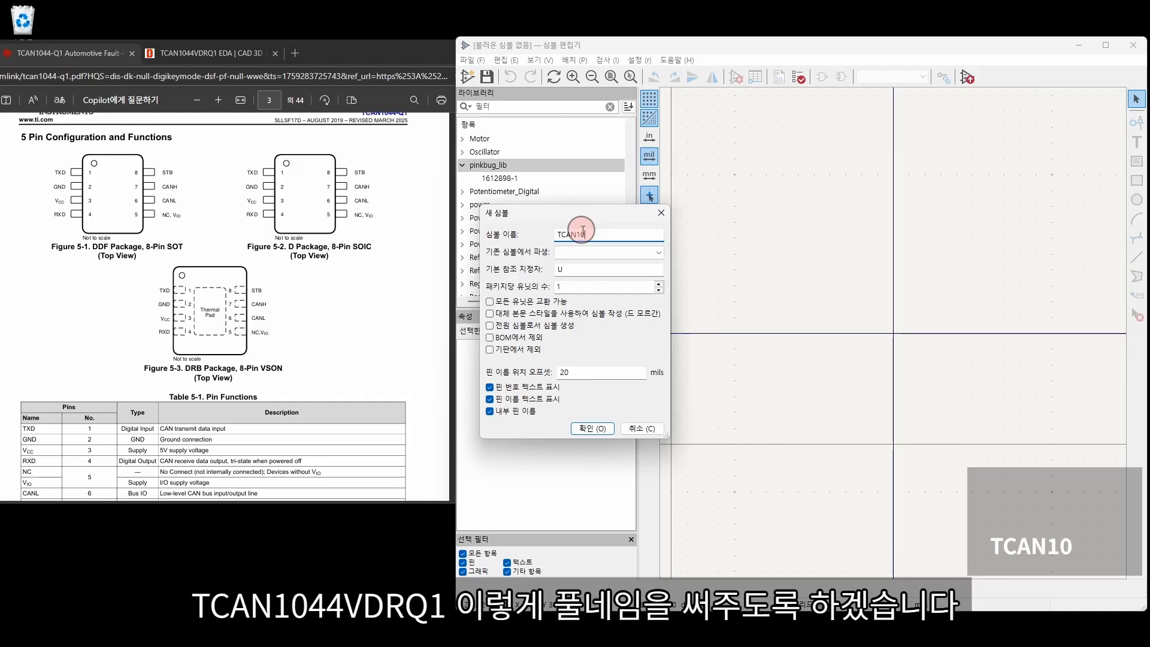
text(44VDRQ1)
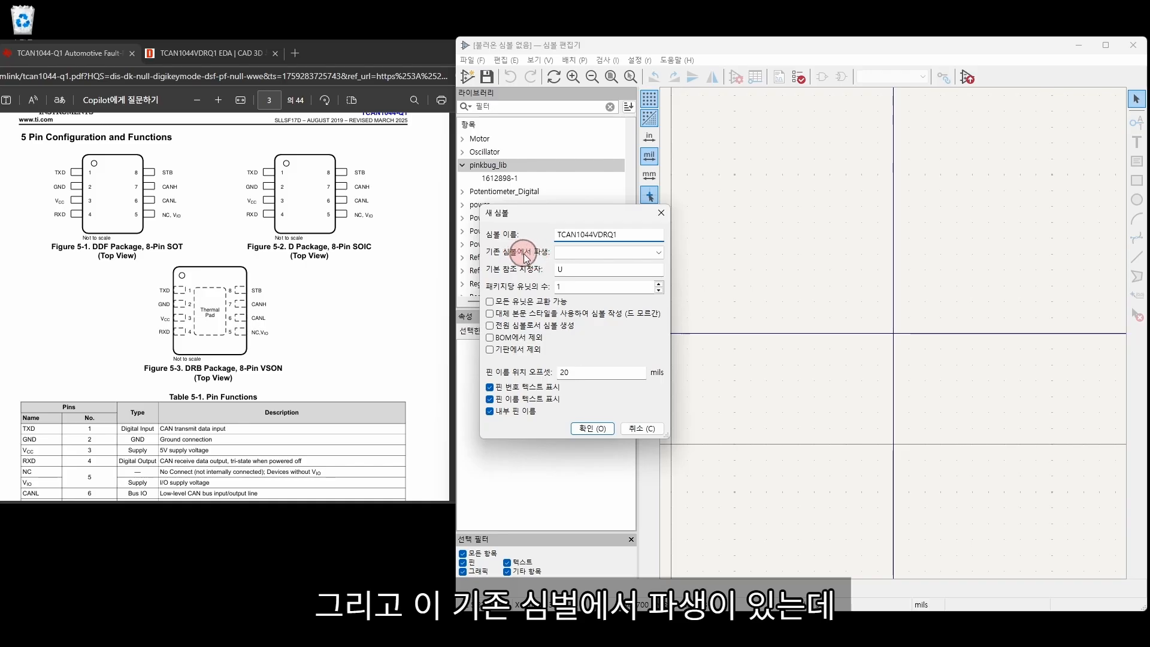
Step: Leave the new symbol underived from any existing symbol and set its default reference designator to U
click(580, 253)
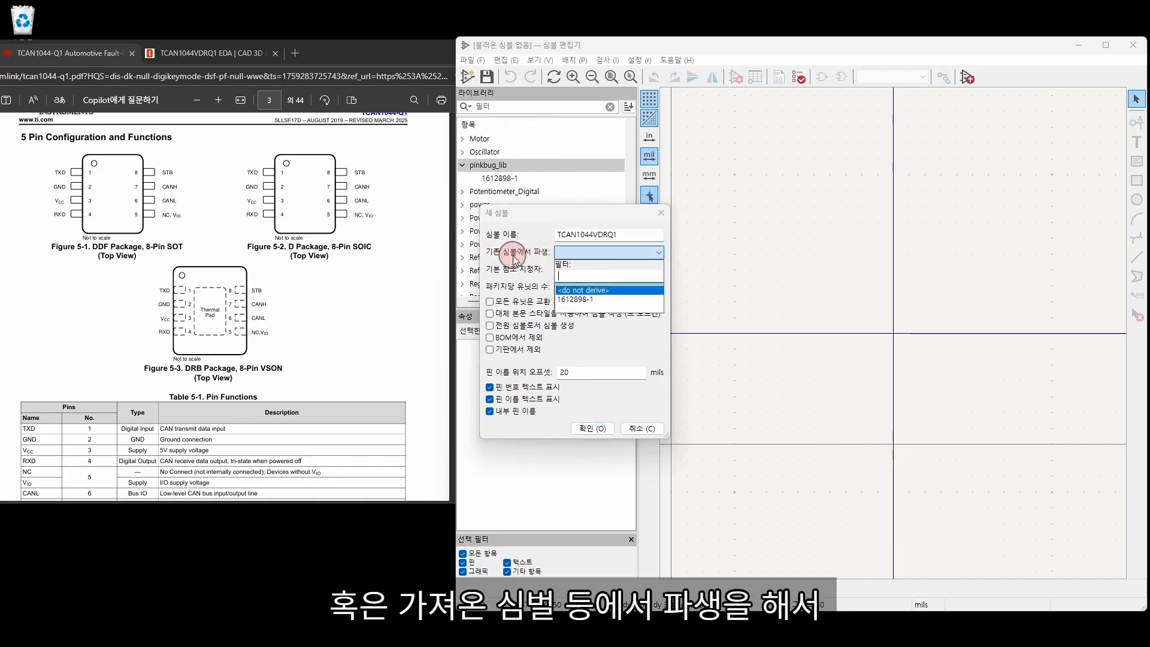
click(571, 256)
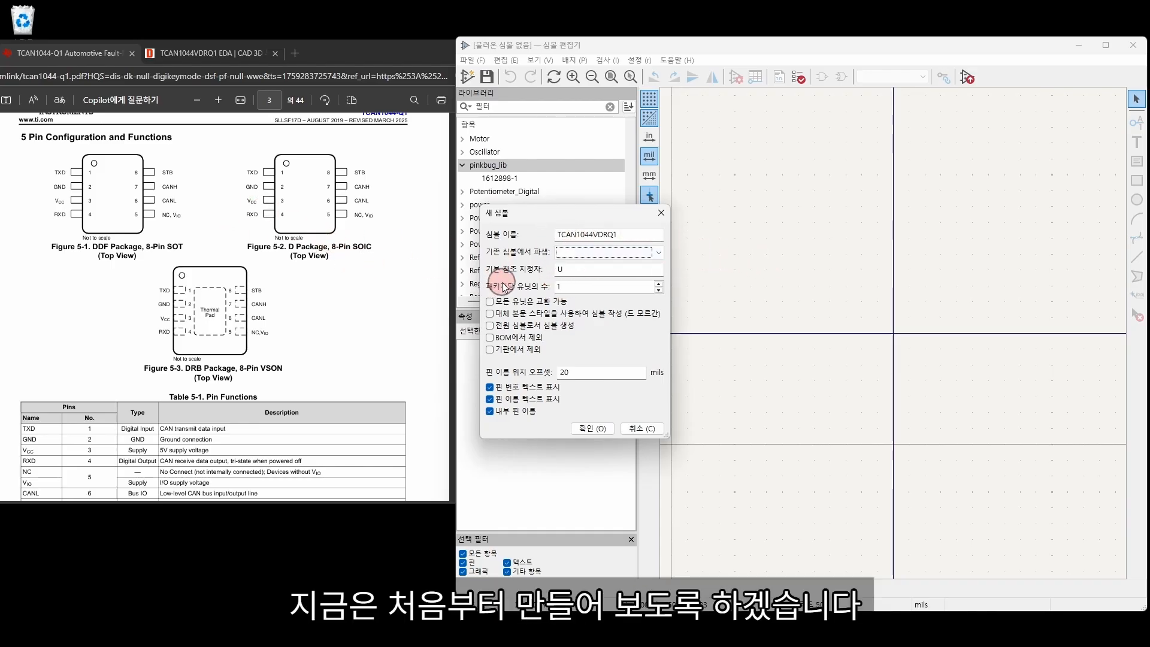
double_click(560, 269)
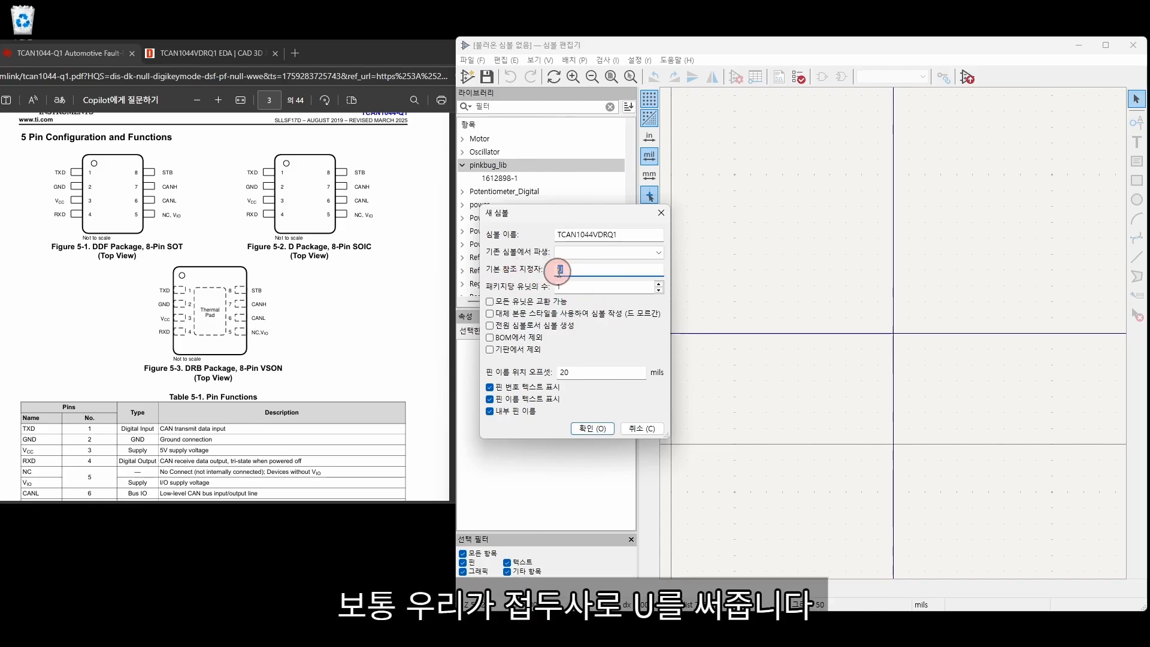
click(582, 270)
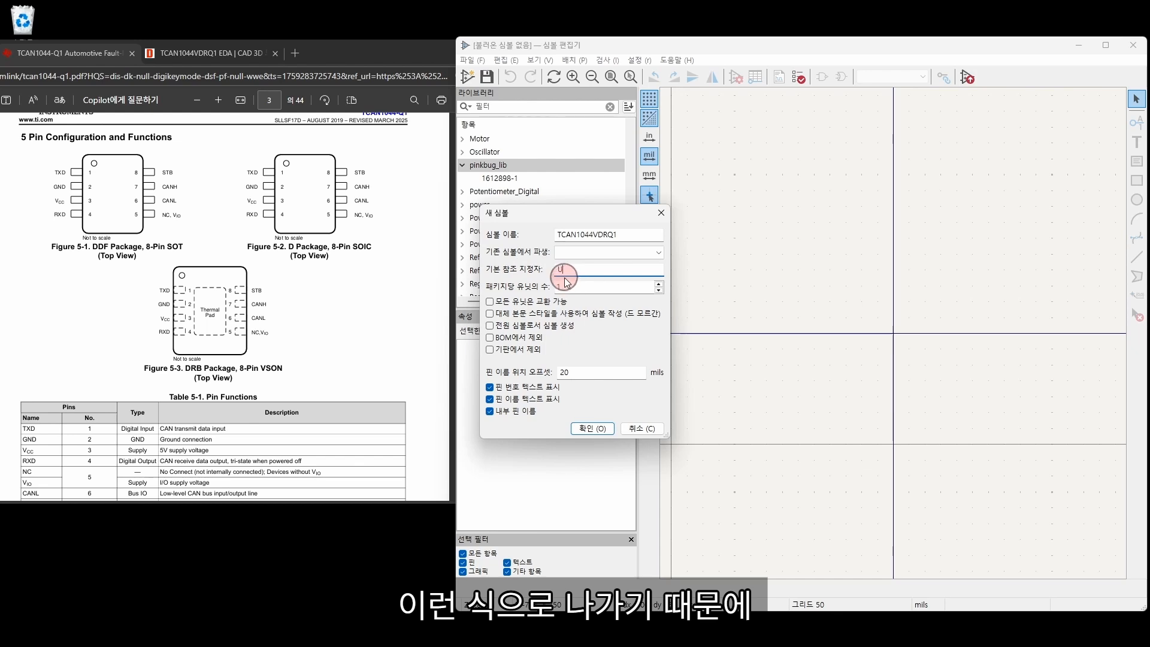
key(BackSpace)
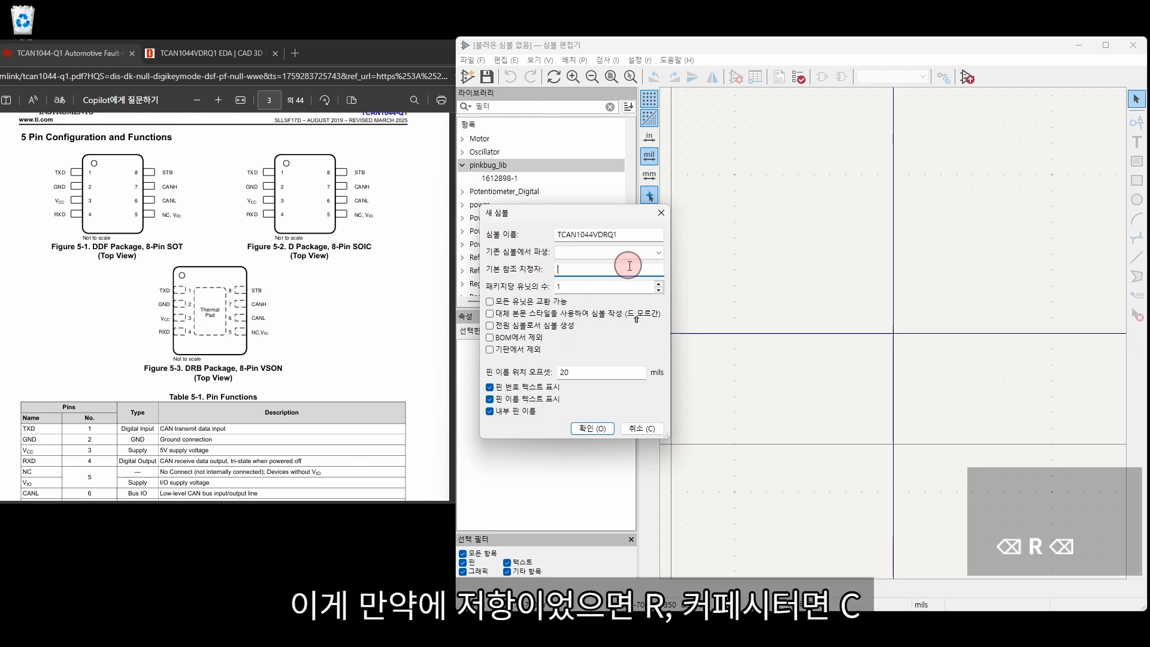
key(BackSpace)
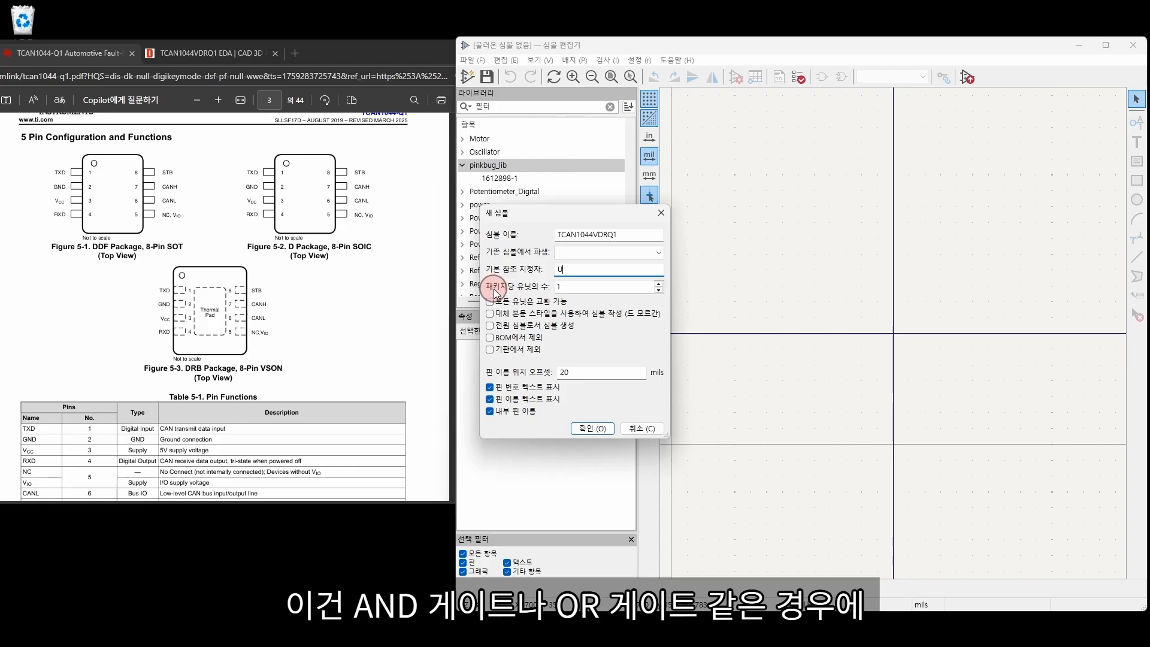
Step: Draw input and output arrows on the SOIC pinout and two NOT gates below it, and clear the marks
key(ctrl+2)
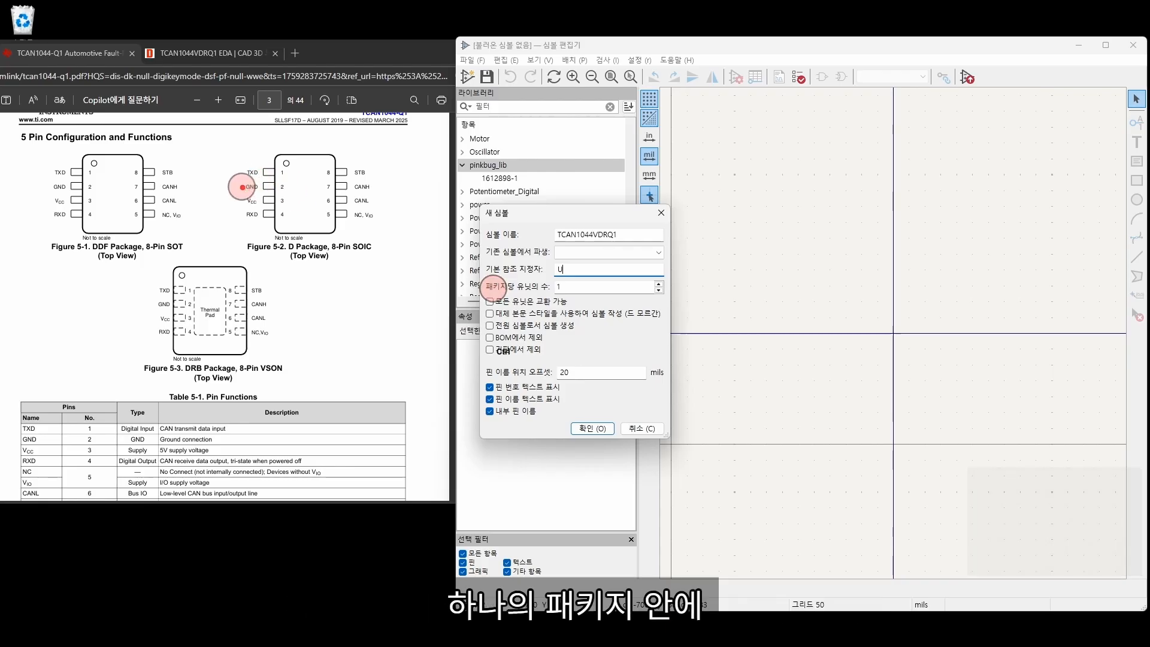
mouse_move(242, 187)
mouse_down()
mouse_move(264, 187)
mouse_move(223, 204)
mouse_up()
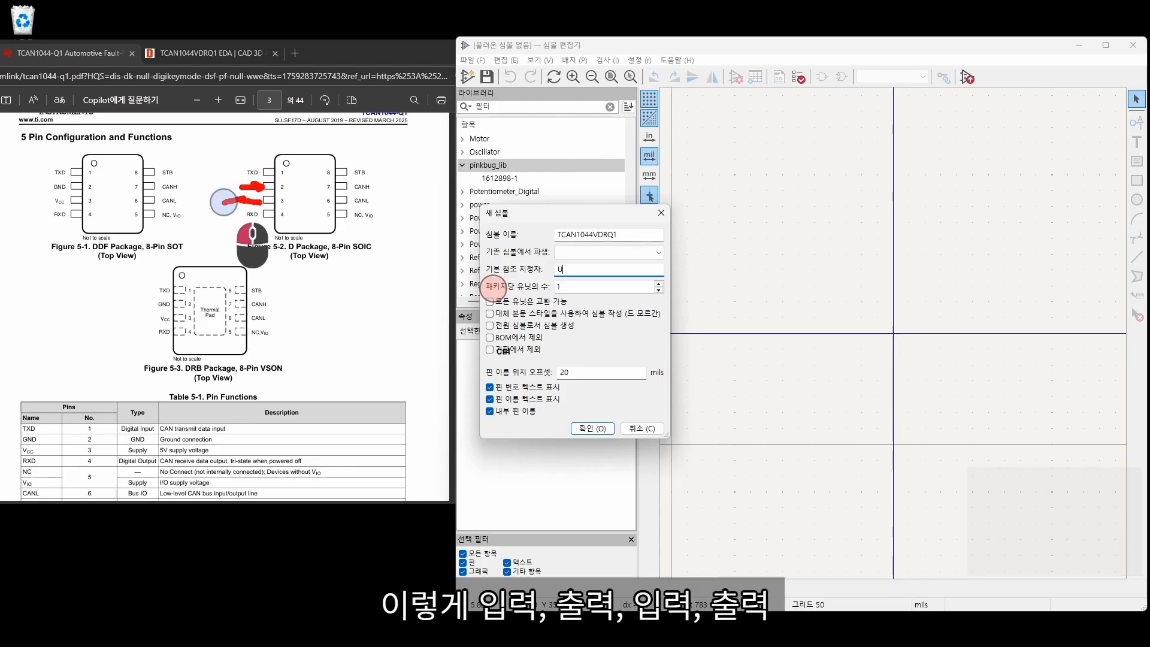
mouse_move(347, 186)
mouse_down()
mouse_move(374, 185)
mouse_move(341, 186)
mouse_move(375, 200)
mouse_move(367, 204)
mouse_up()
mouse_move(325, 283)
mouse_down()
mouse_move(324, 319)
mouse_move(324, 297)
mouse_move(362, 292)
mouse_move(328, 313)
mouse_up()
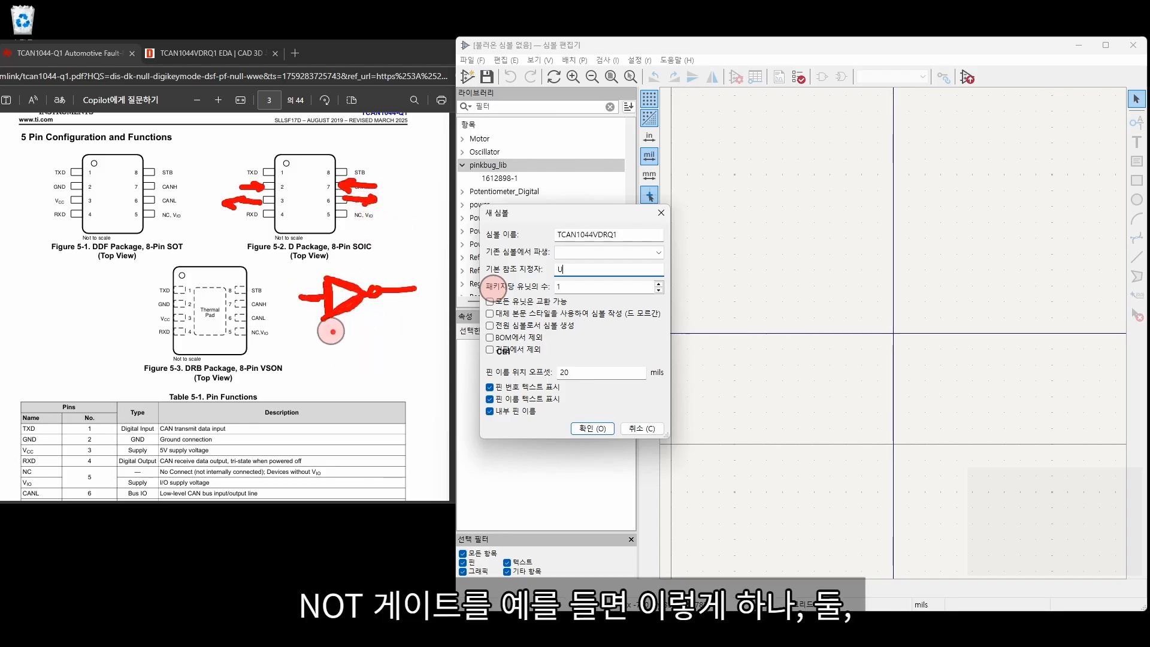
mouse_move(301, 353)
mouse_down()
mouse_move(364, 352)
mouse_move(338, 366)
mouse_move(431, 348)
mouse_up()
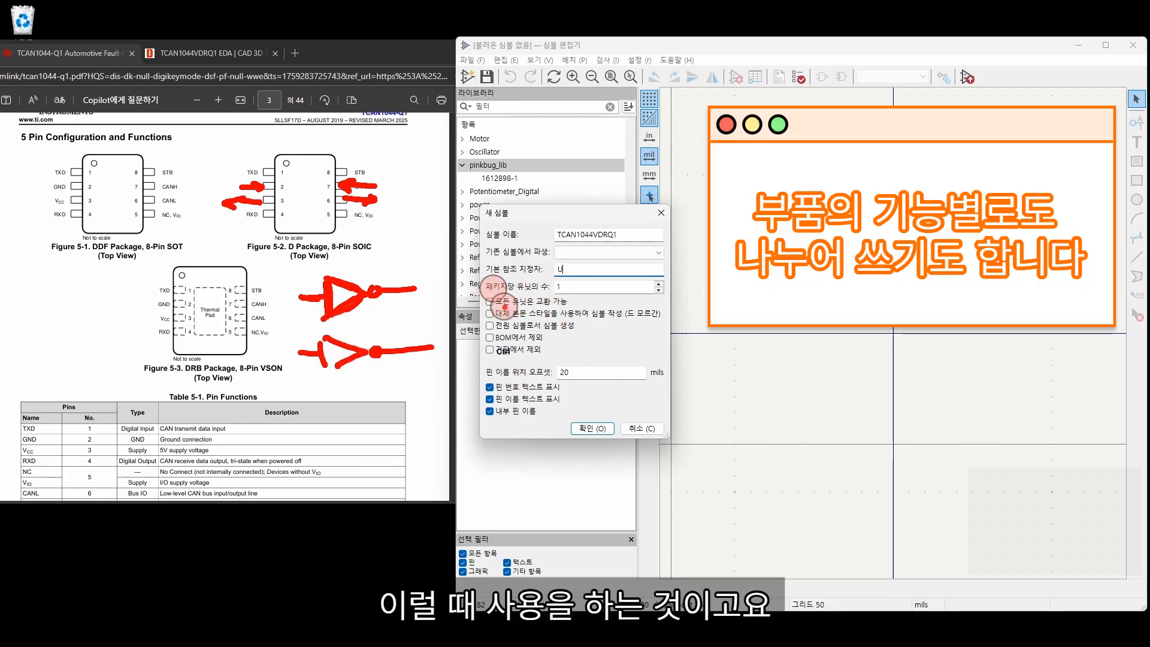
key(Escape)
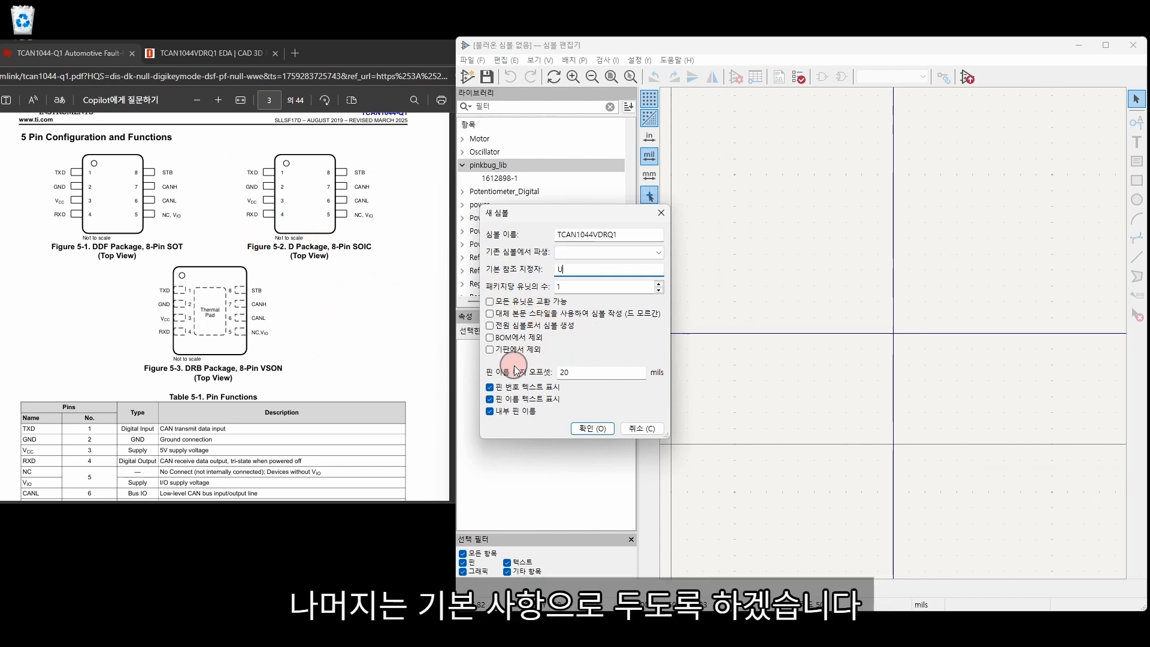
Step: Create the new symbol with one unit per package and the remaining options at their defaults
click(593, 429)
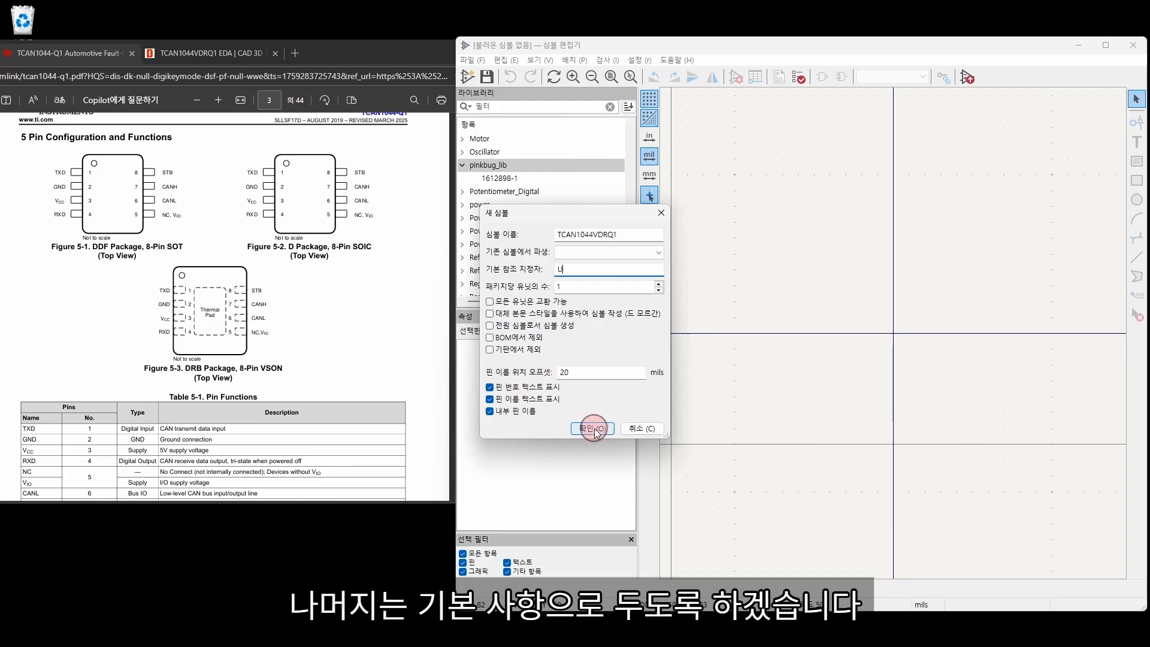
click(462, 195)
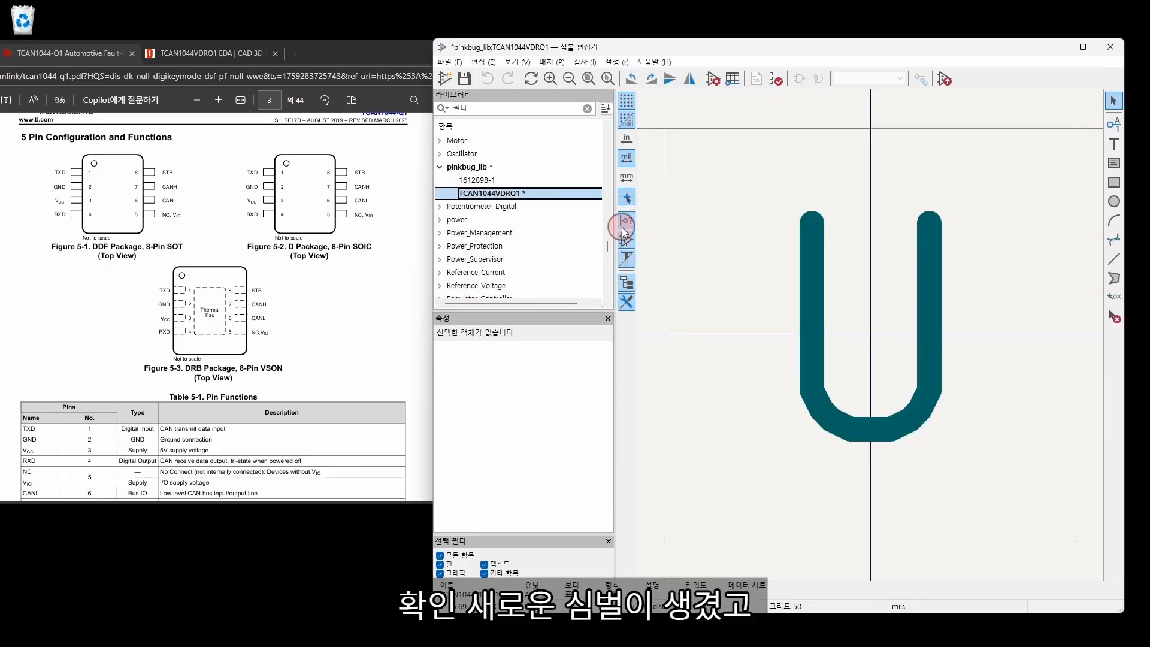
scroll(862, 333, up, 5)
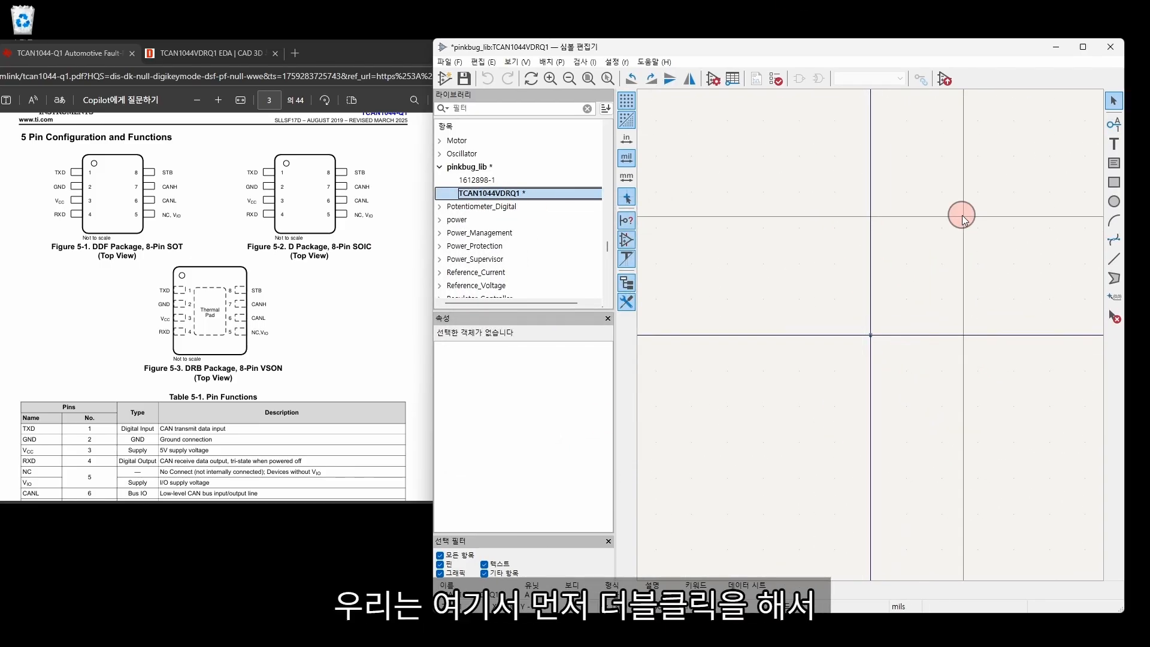
Step: Open the library symbol properties and set the Value field to TCAN1044VDRQ1
double_click(739, 187)
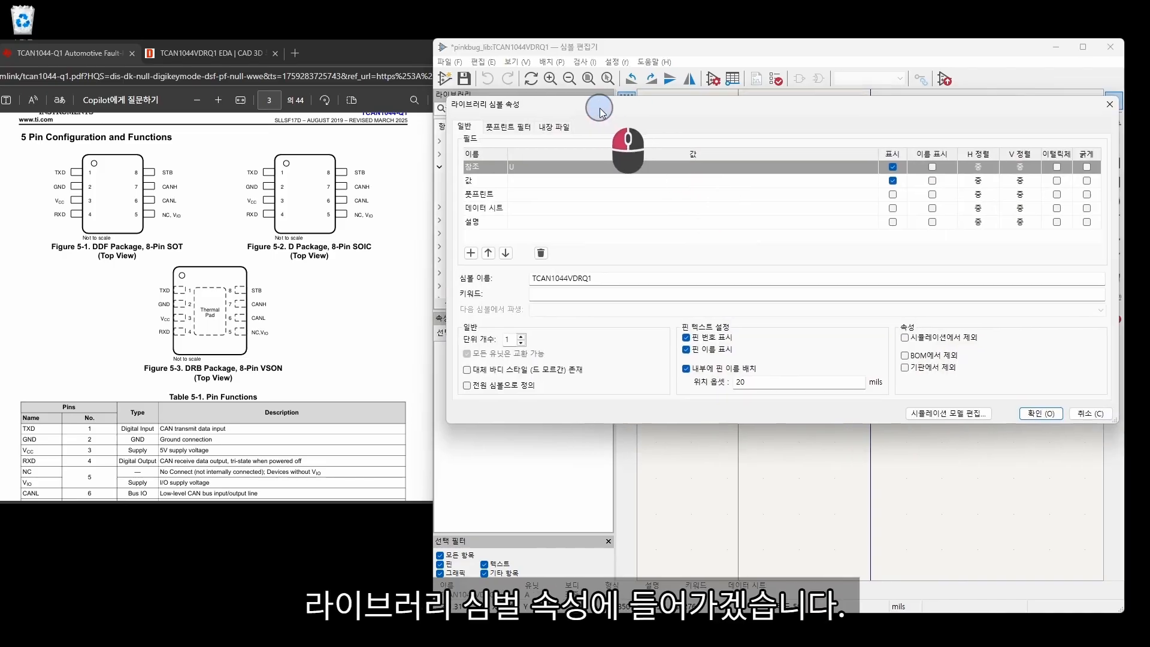
click(525, 197)
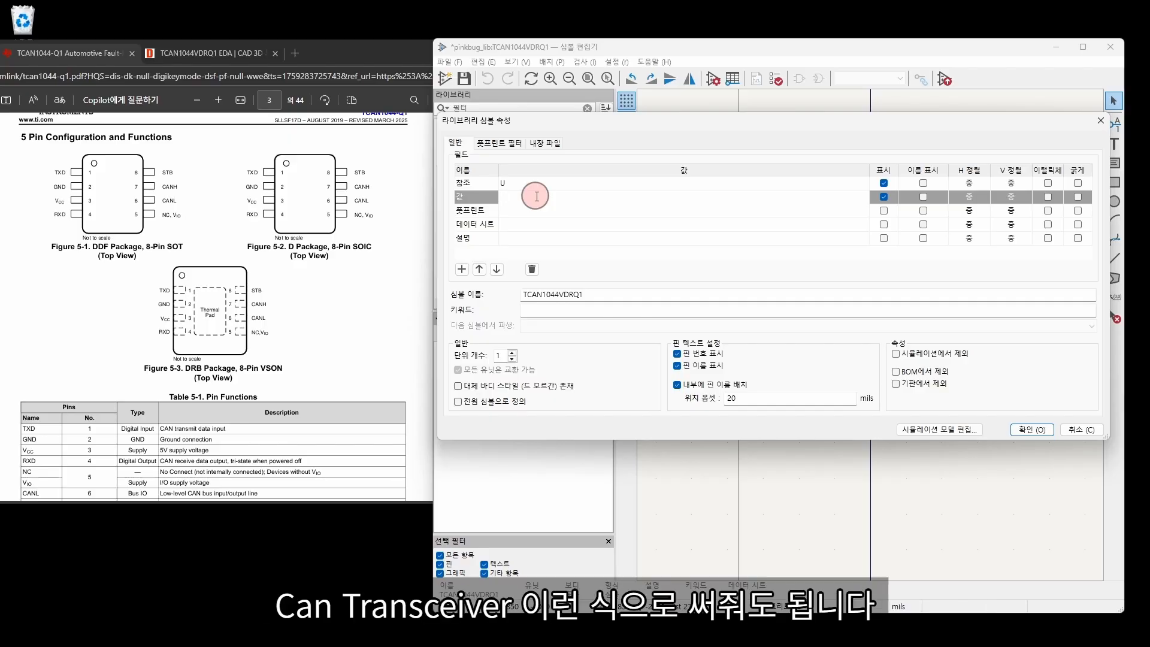
text(T)
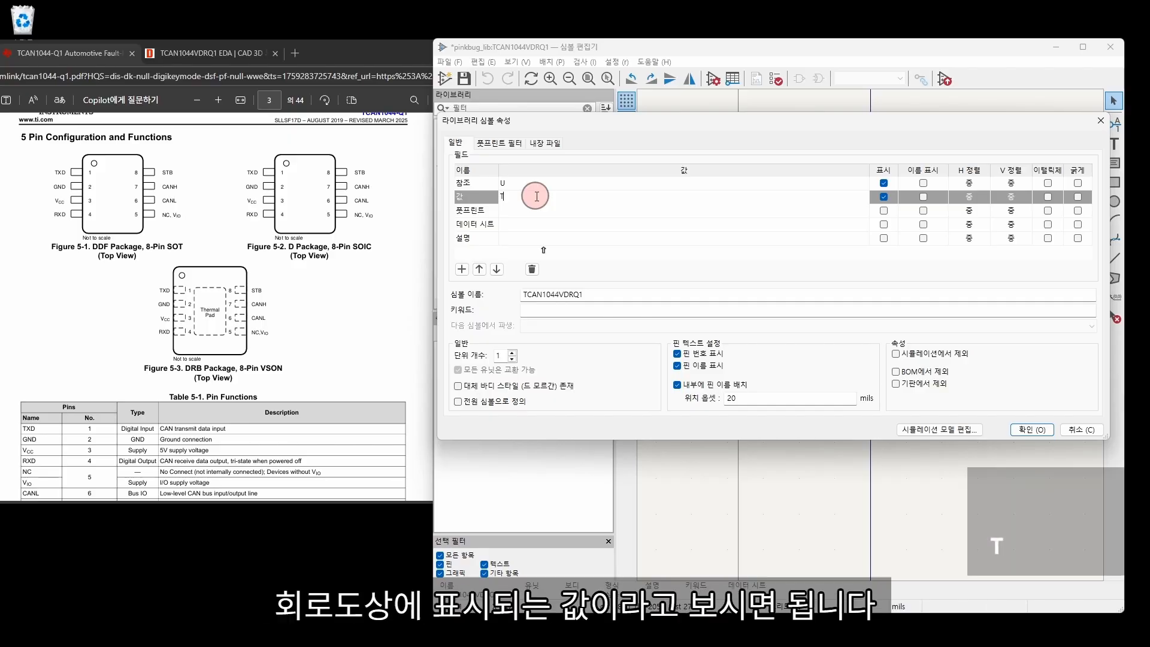
text(CA)
key(shift+BackSpace)
text(CAN)
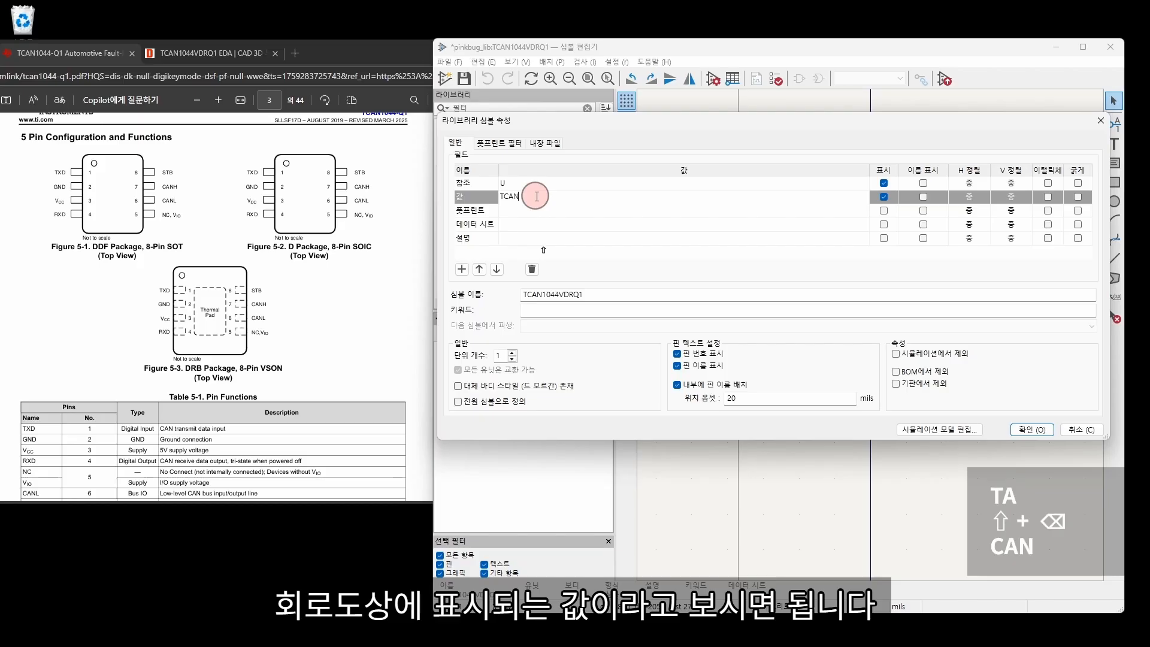
text(1044VDRQ1)
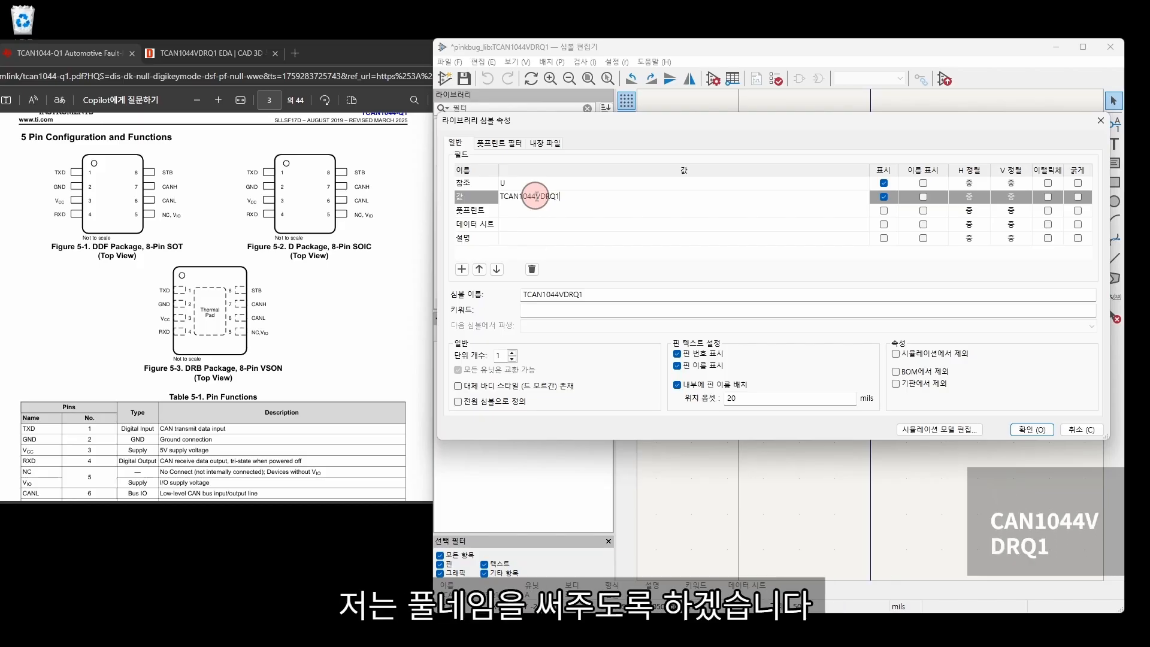
Step: Leave the Footprint field empty and fill the Datasheet field with the web address of the open TI datasheet PDF
click(516, 210)
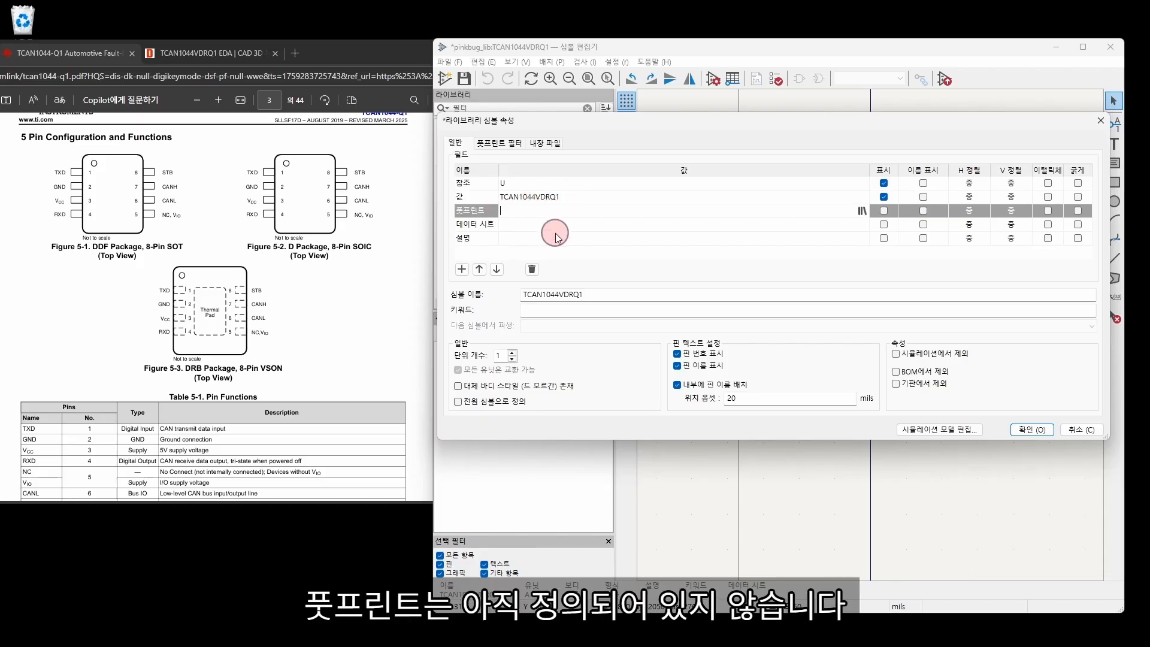
click(509, 225)
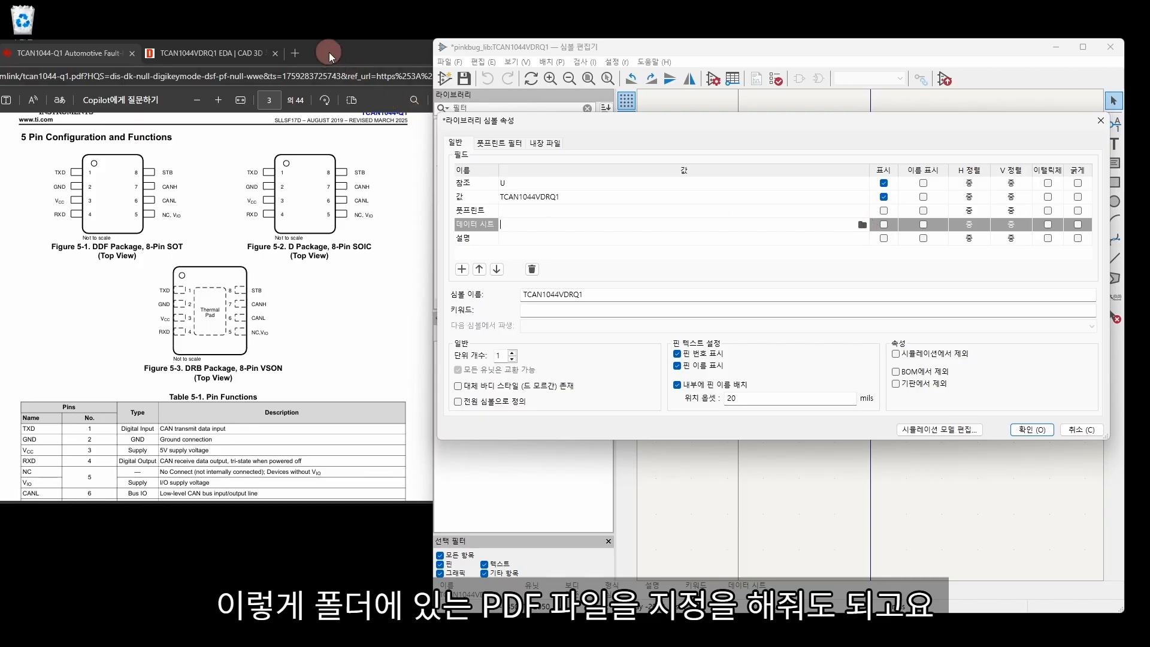
click(325, 74)
key(ctrl+a)
key(ctrl+c)
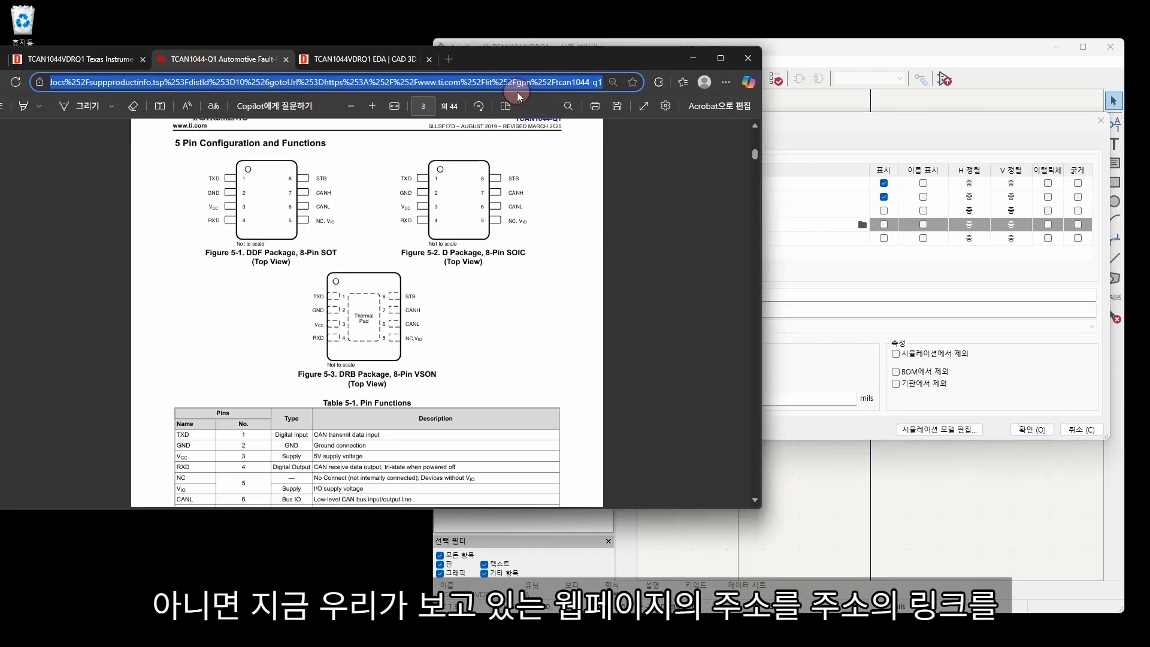
drag(555, 59, 391, 51)
key(ctrl+c)
click(699, 126)
click(527, 224)
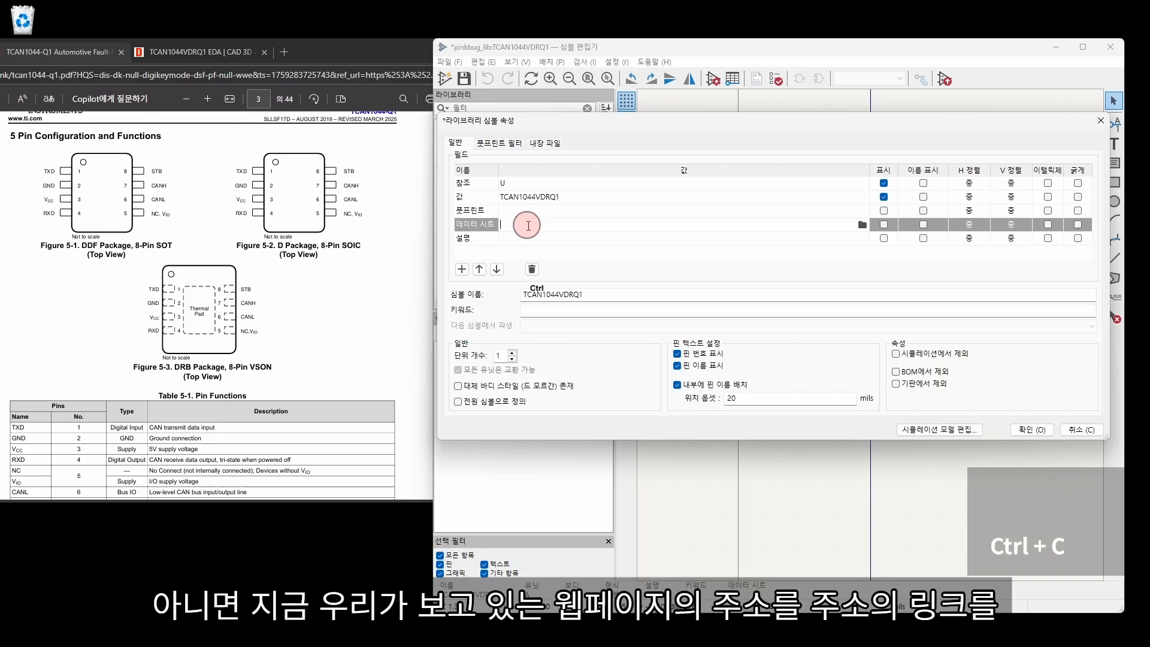
key(ctrl+v)
key(Return)
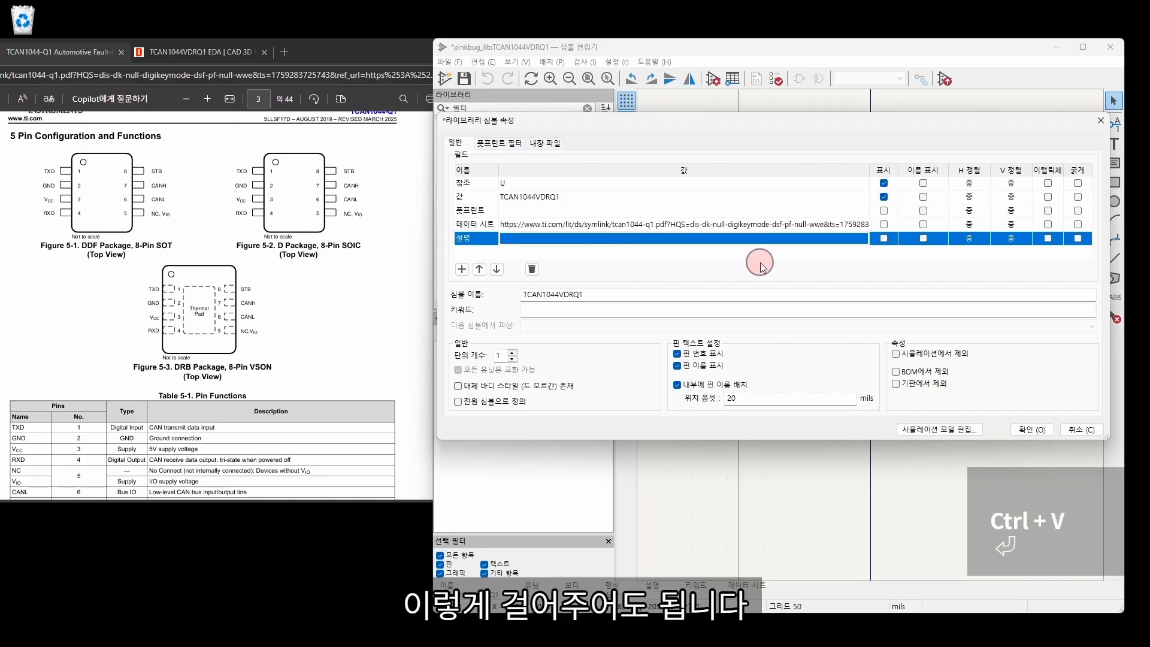
Step: Test the datasheet link from the symbol properties, close the extra browser tab and return to the original datasheet page
click(860, 226)
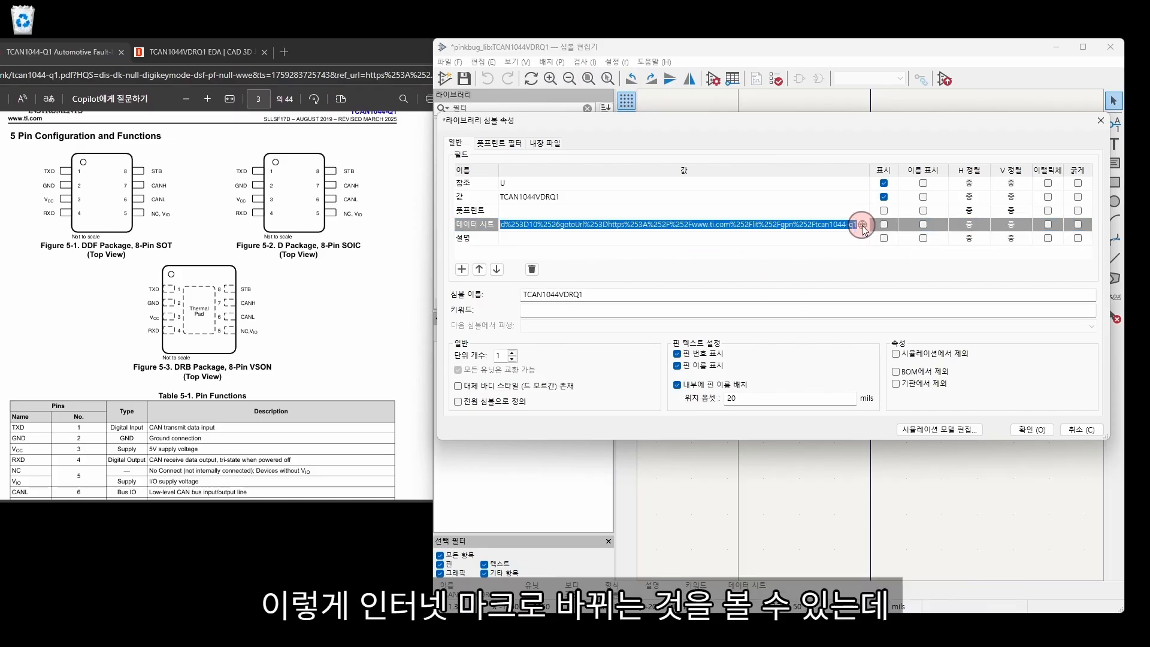
click(863, 225)
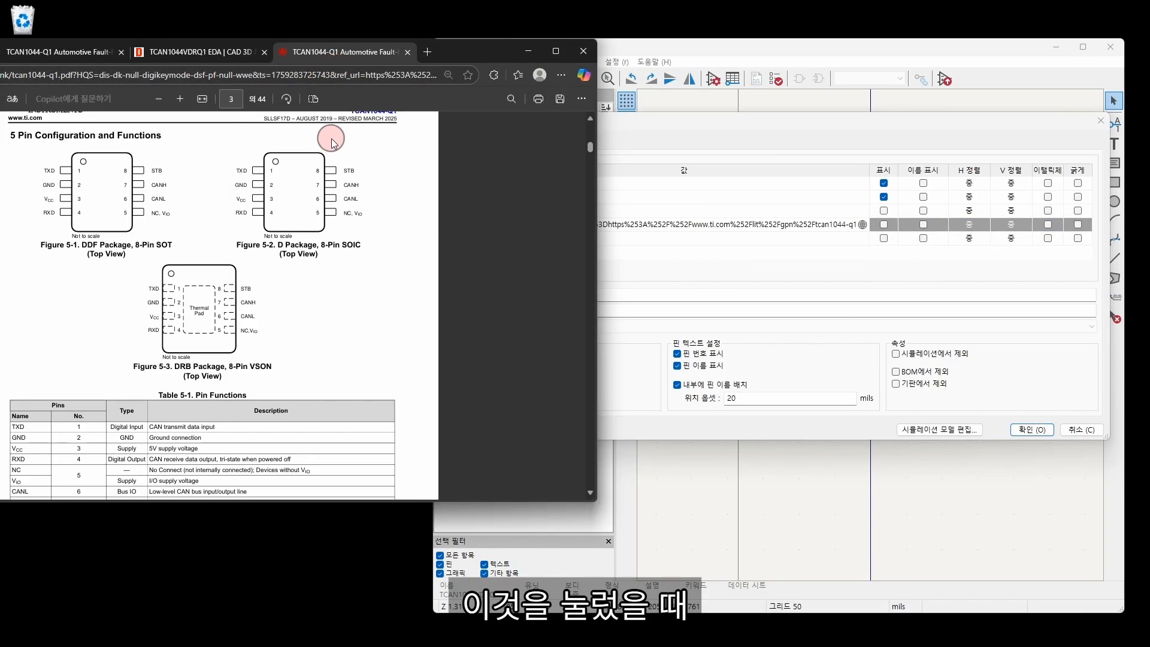
click(408, 52)
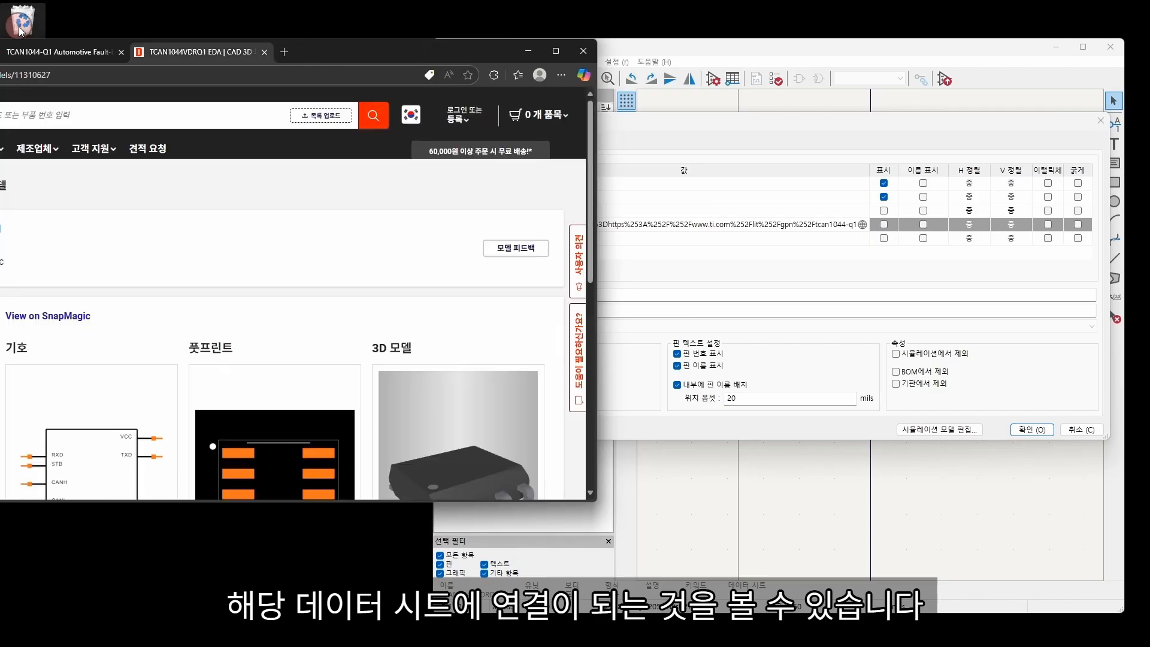
click(51, 53)
Step: Set the symbol's Description field to CANbus Transceiver
click(474, 211)
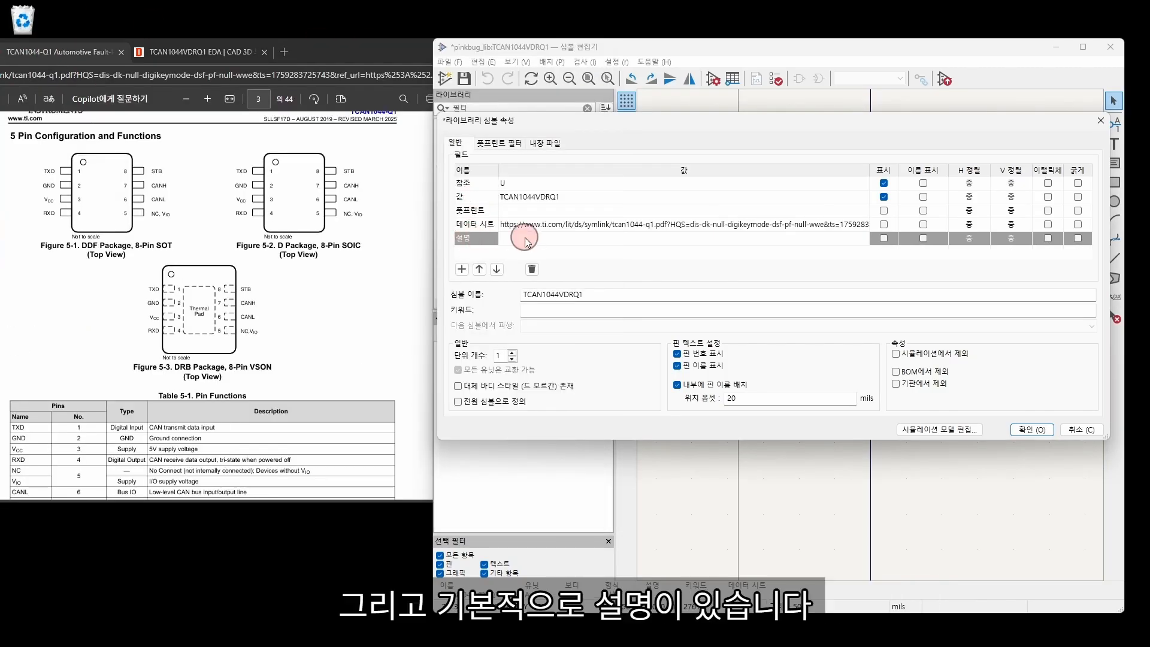
text(CANbus Transceiver)
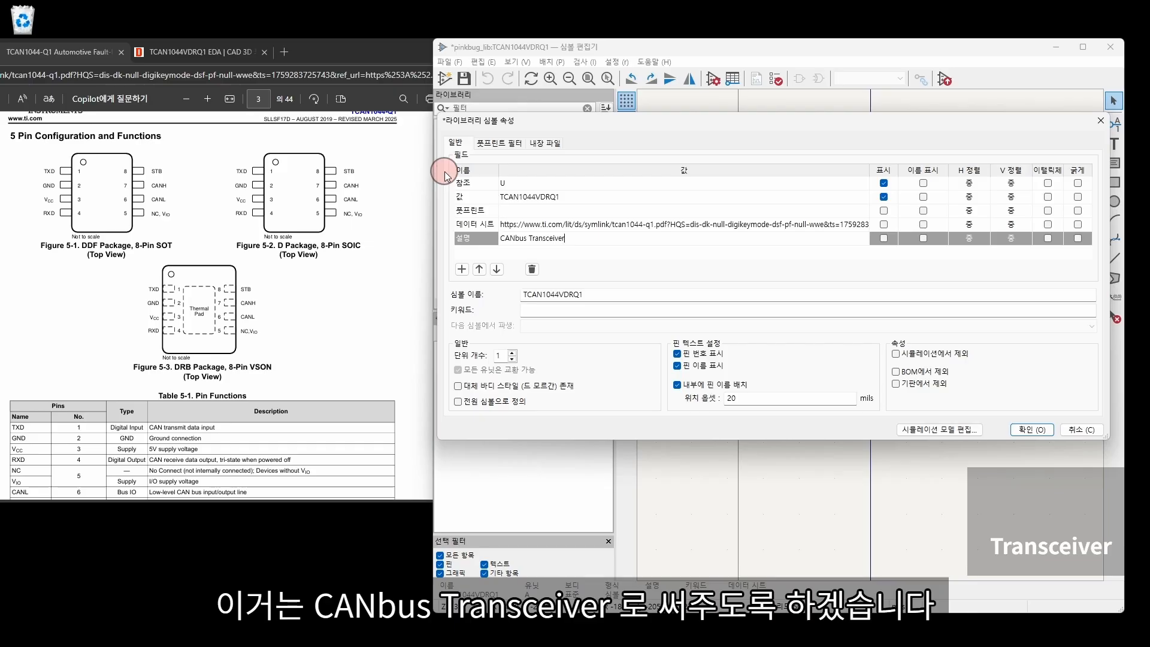
click(570, 254)
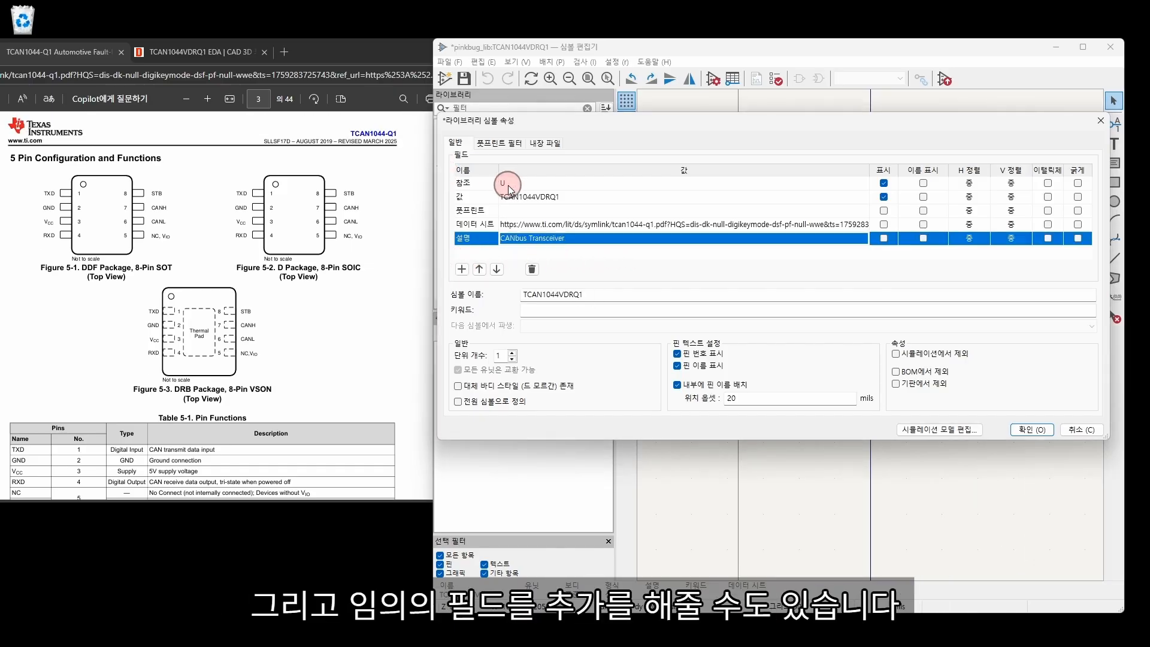
Step: Add a custom field named 제조사 with the value TI and accept the symbol properties
click(461, 269)
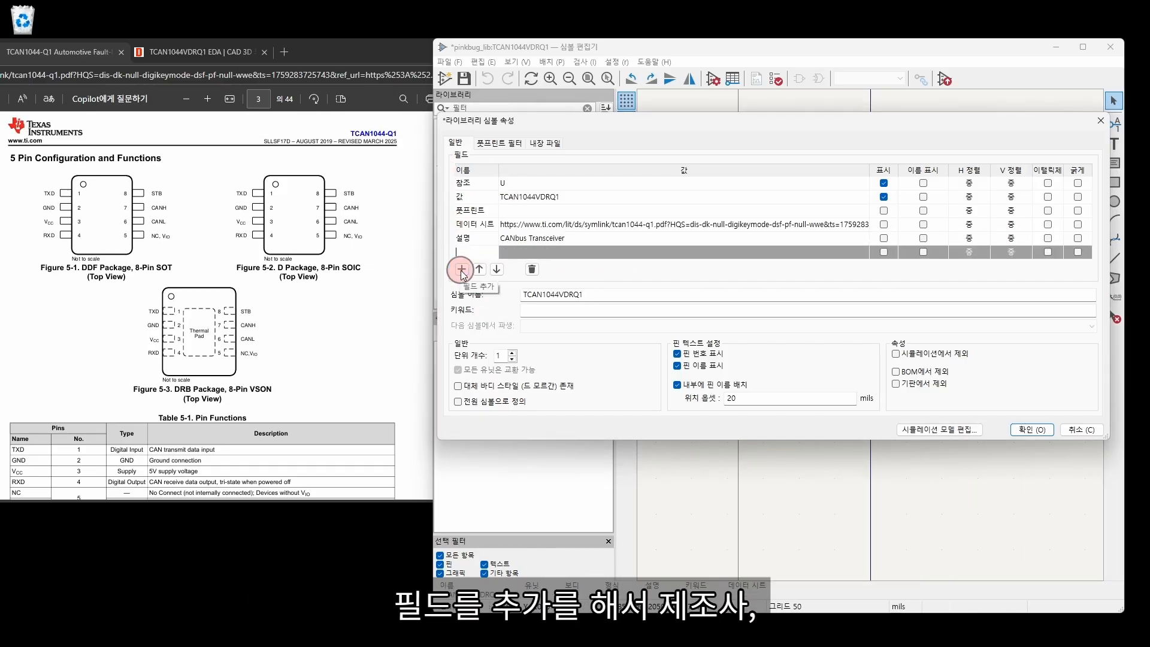
text(w)
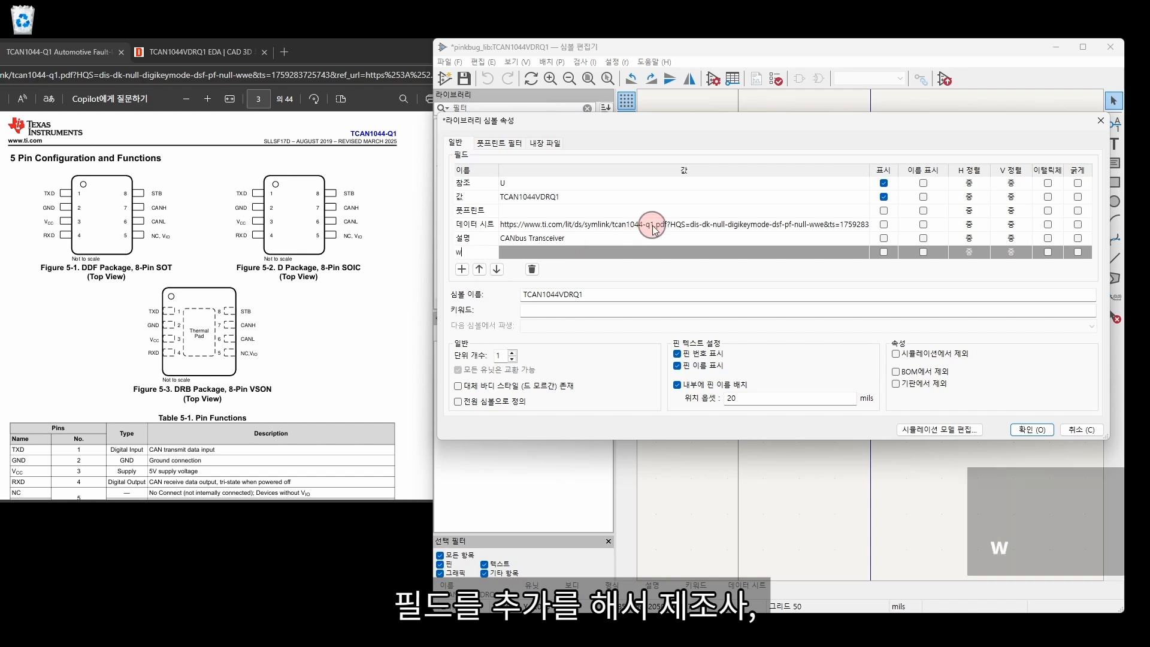
text(제조사)
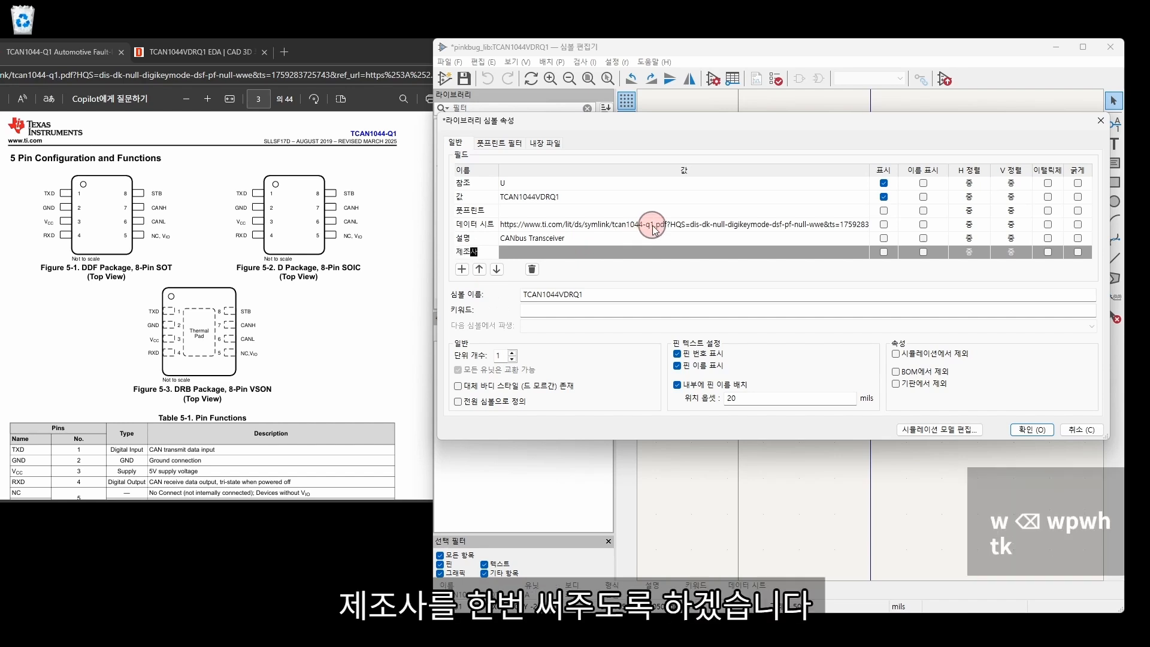
key(Tab)
click(639, 254)
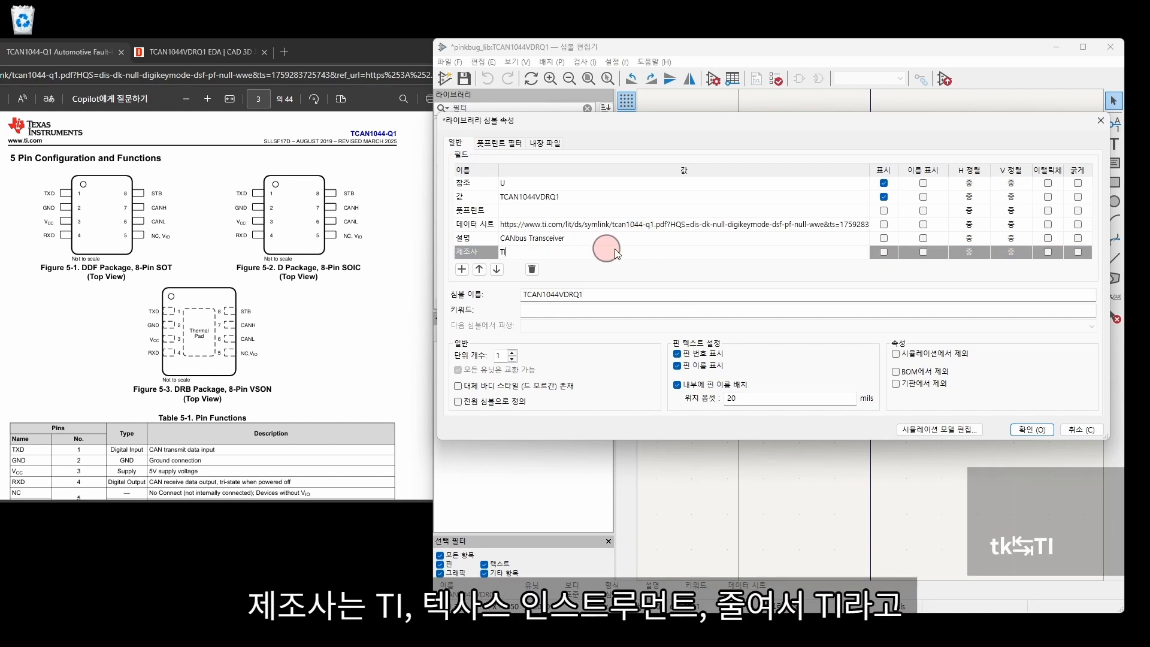
click(578, 239)
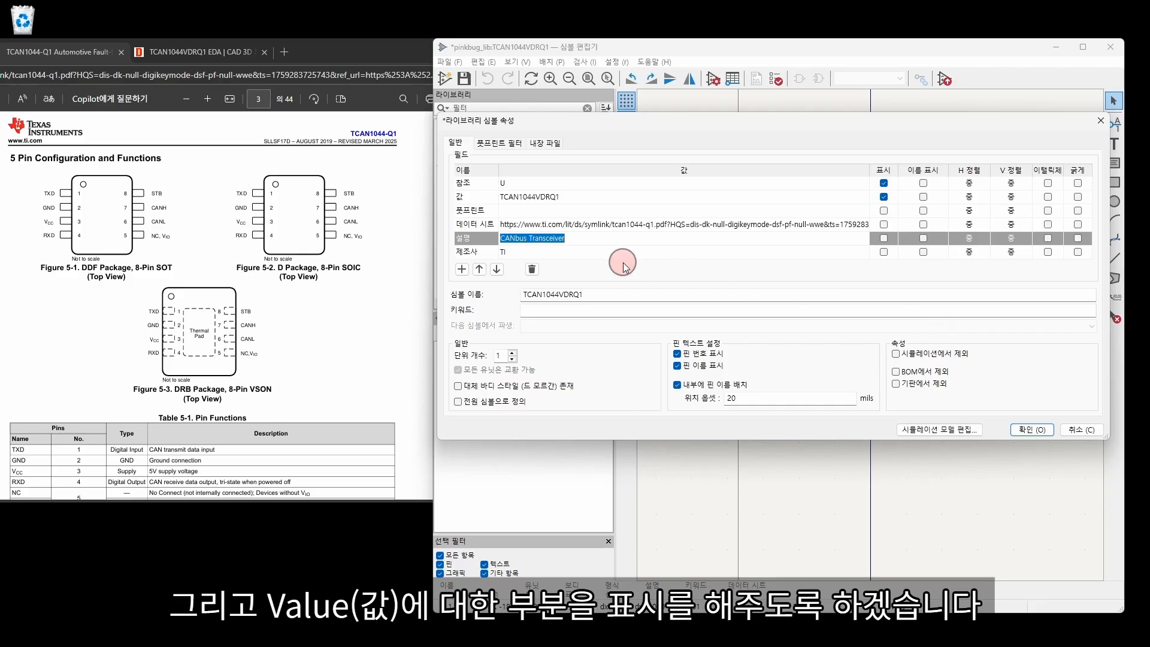
click(1031, 430)
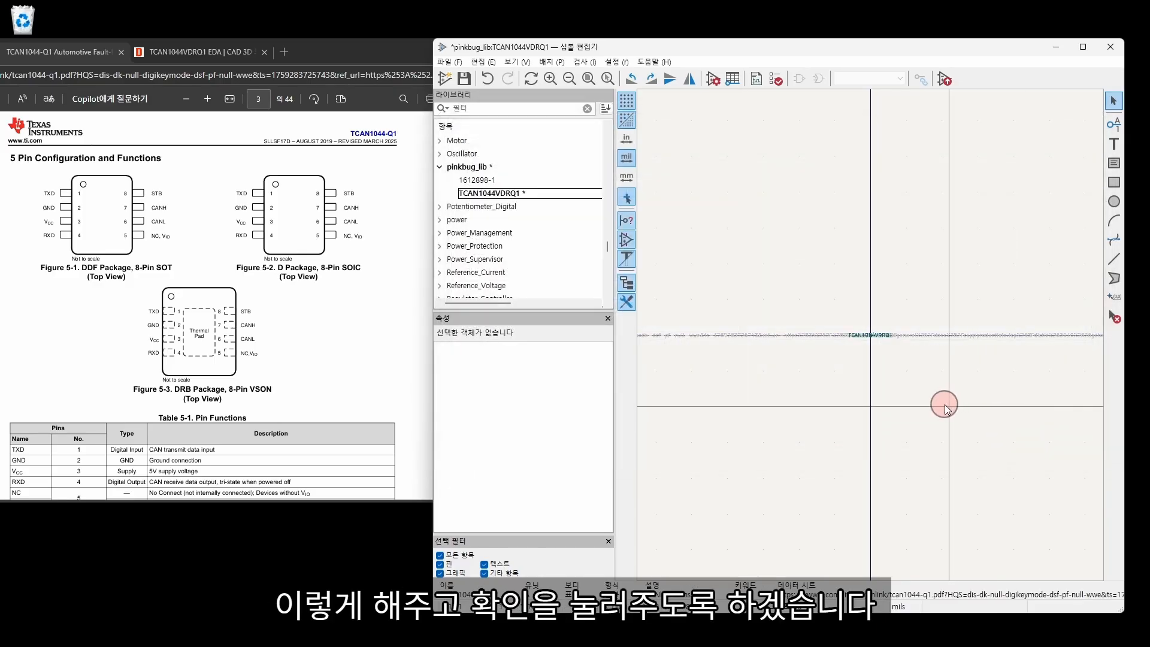
Step: Move the hidden datasheet link text below the origin and place the CANbus Transceiver description text just above it
scroll(879, 340, up, 5)
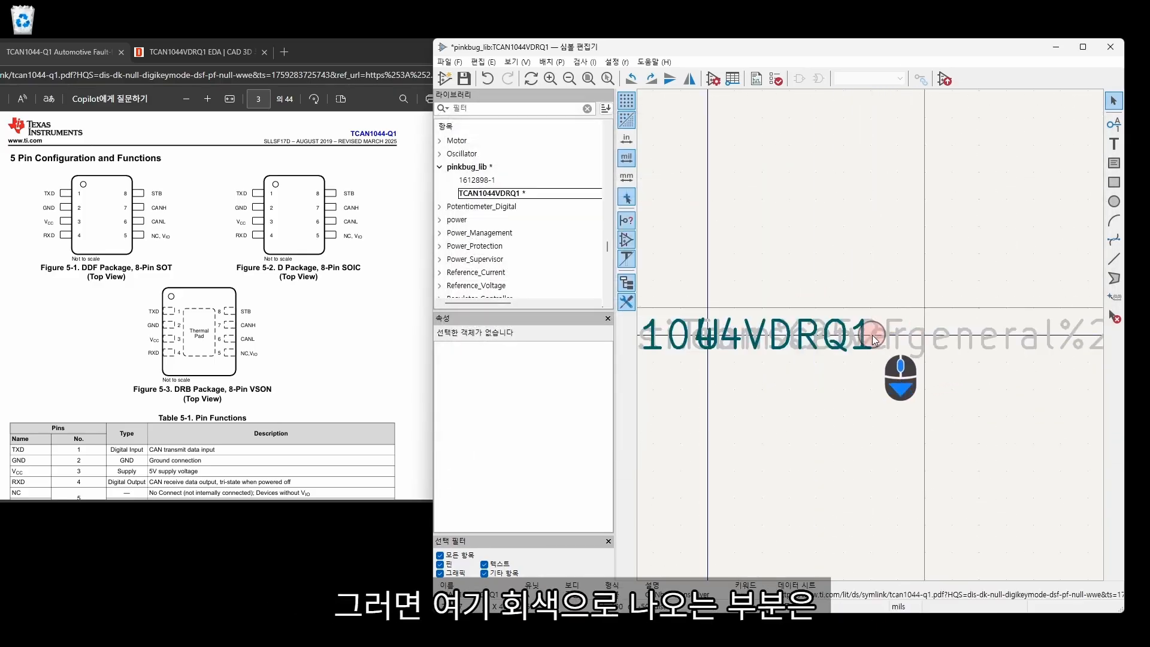
click(883, 364)
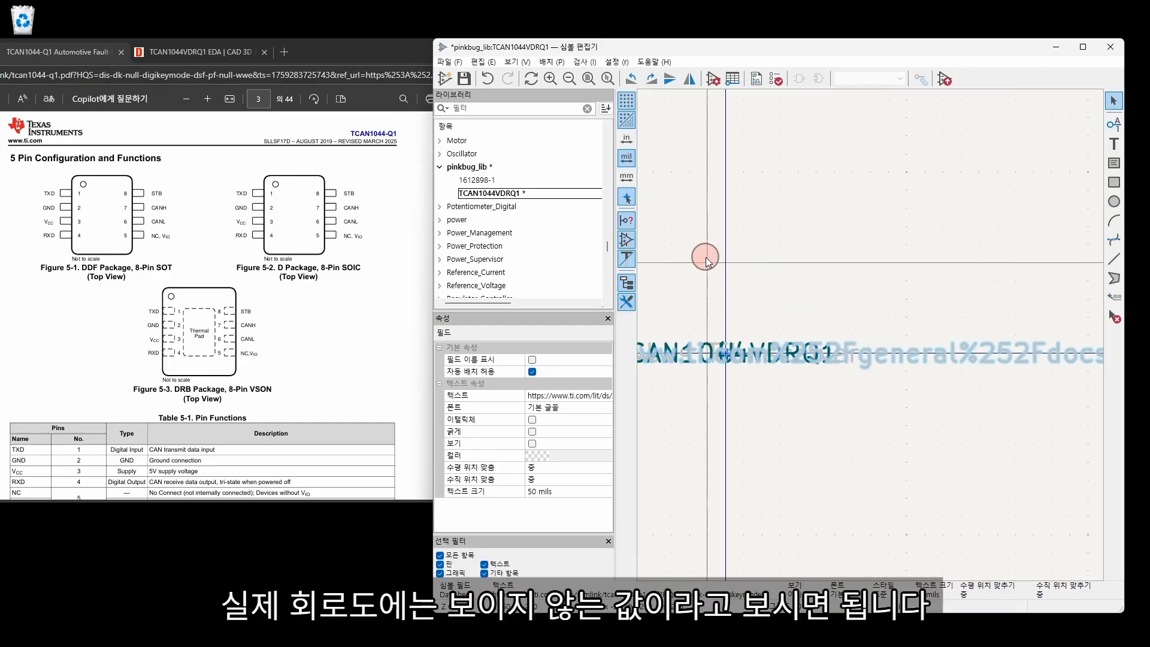
scroll(704, 257, down, 3)
scroll(970, 382, down, 1)
key(m)
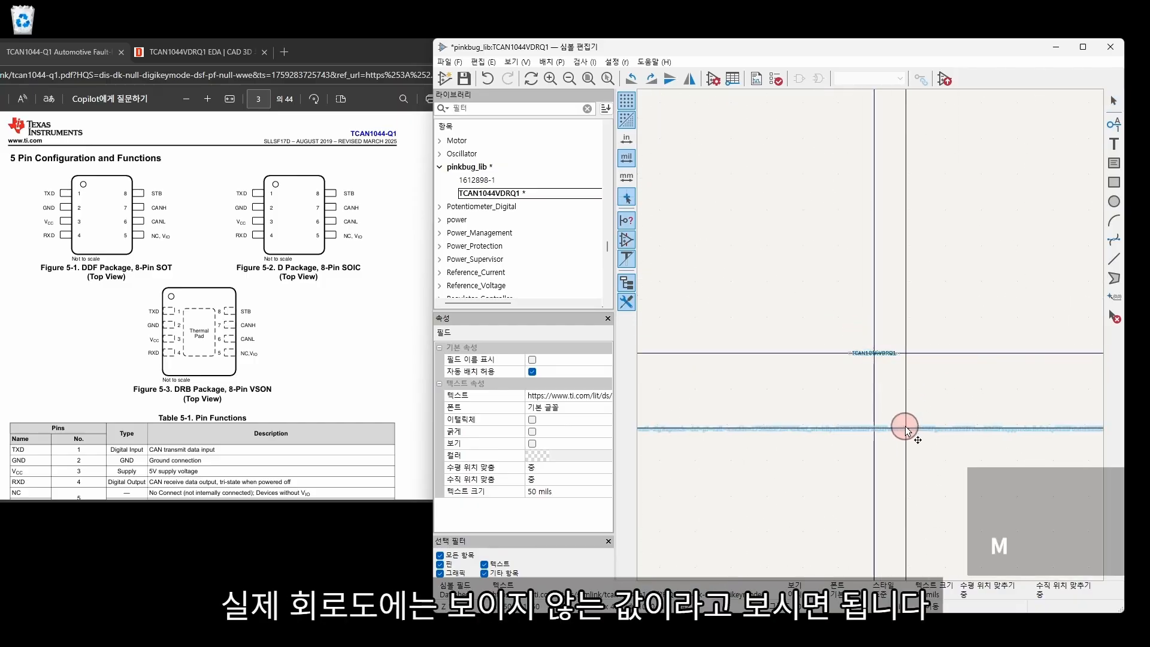
click(902, 392)
key(m)
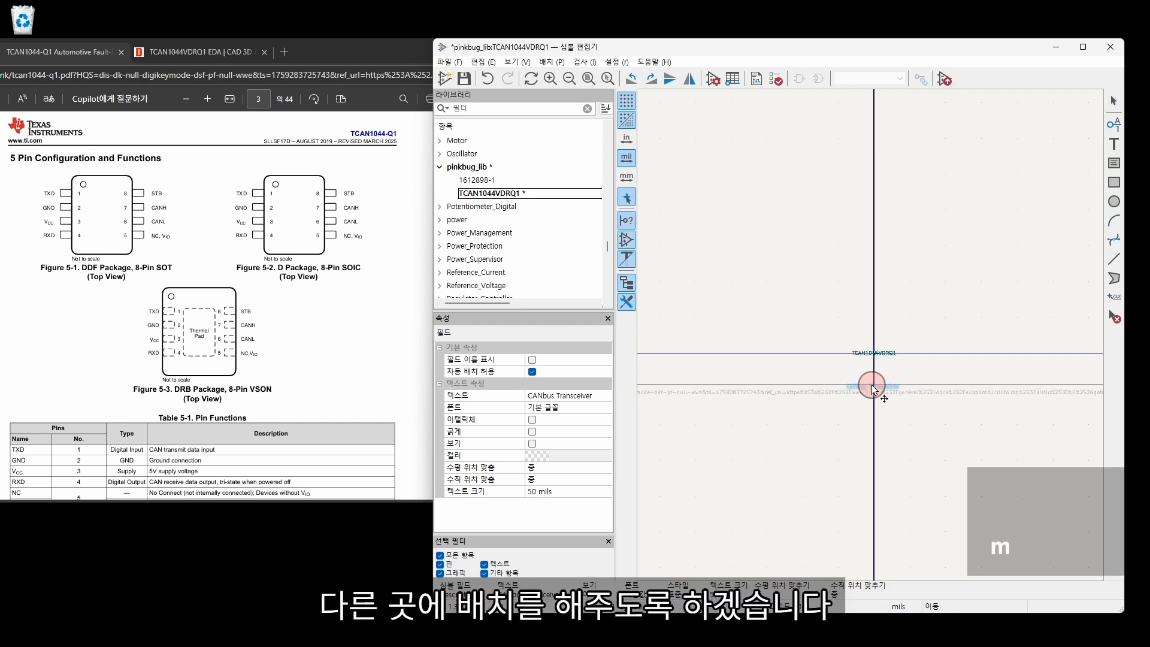
click(873, 386)
Step: Move the TCAN1044VDRQ1 value text below the origin and the reference U above and to the left of it
click(877, 354)
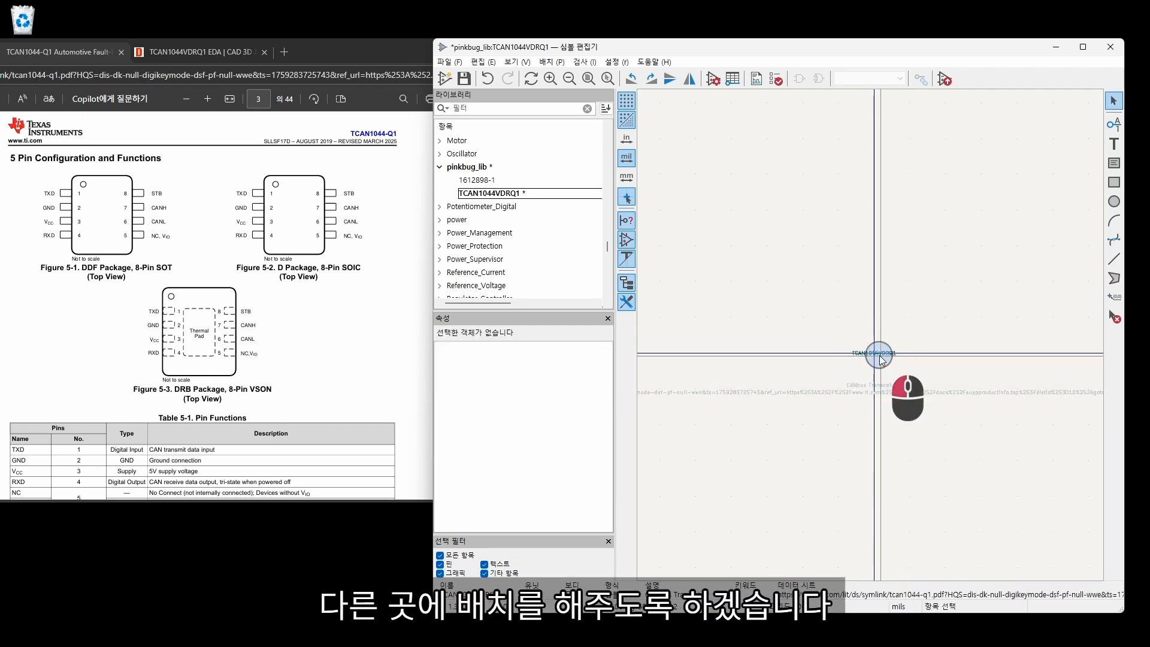
scroll(875, 352, up, 5)
key(m)
click(850, 412)
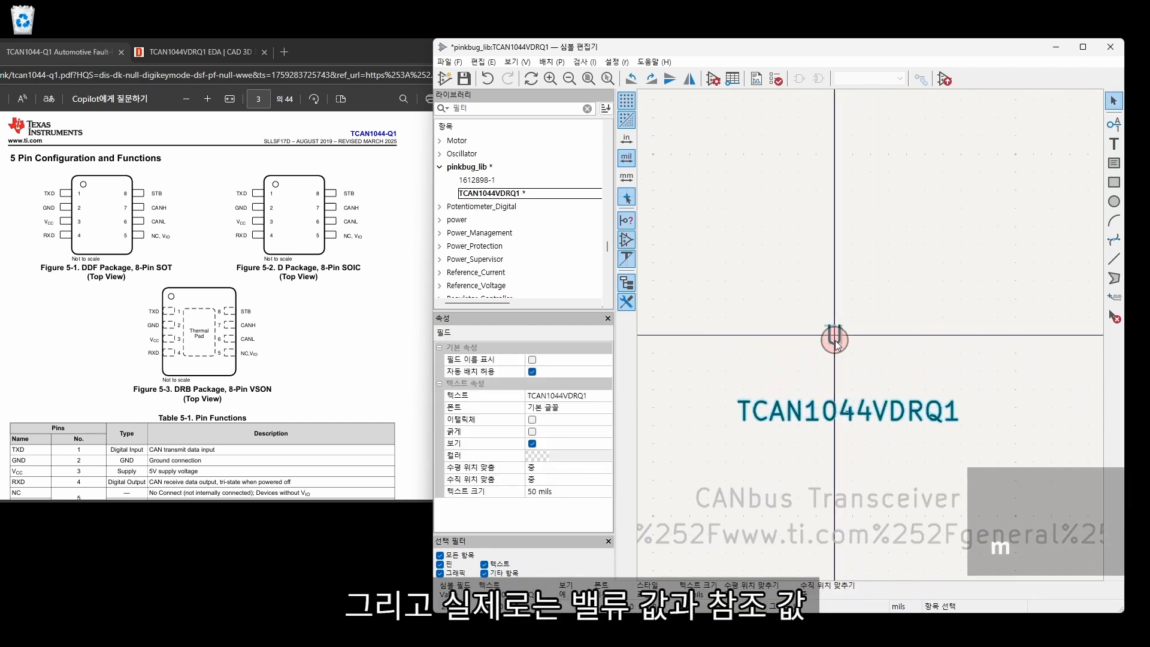
click(832, 334)
key(m)
click(790, 305)
Step: Move the hidden TI manufacturer text from the origin to just above the description text and clear the selection
click(839, 334)
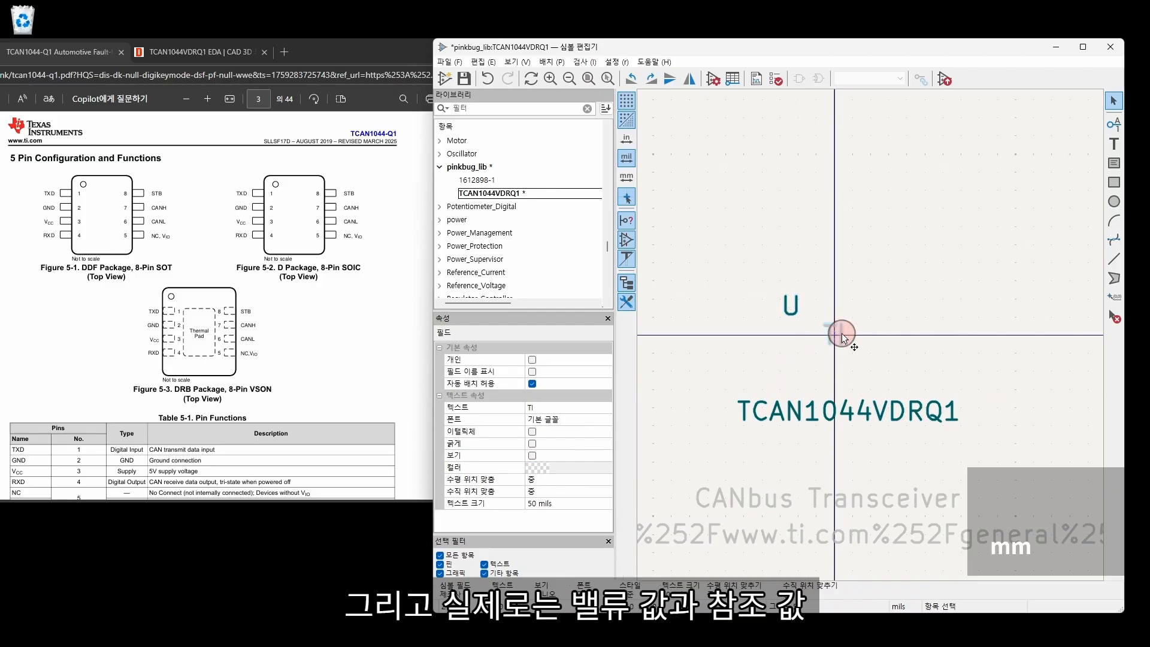
key(m)
click(838, 476)
click(790, 306)
click(721, 306)
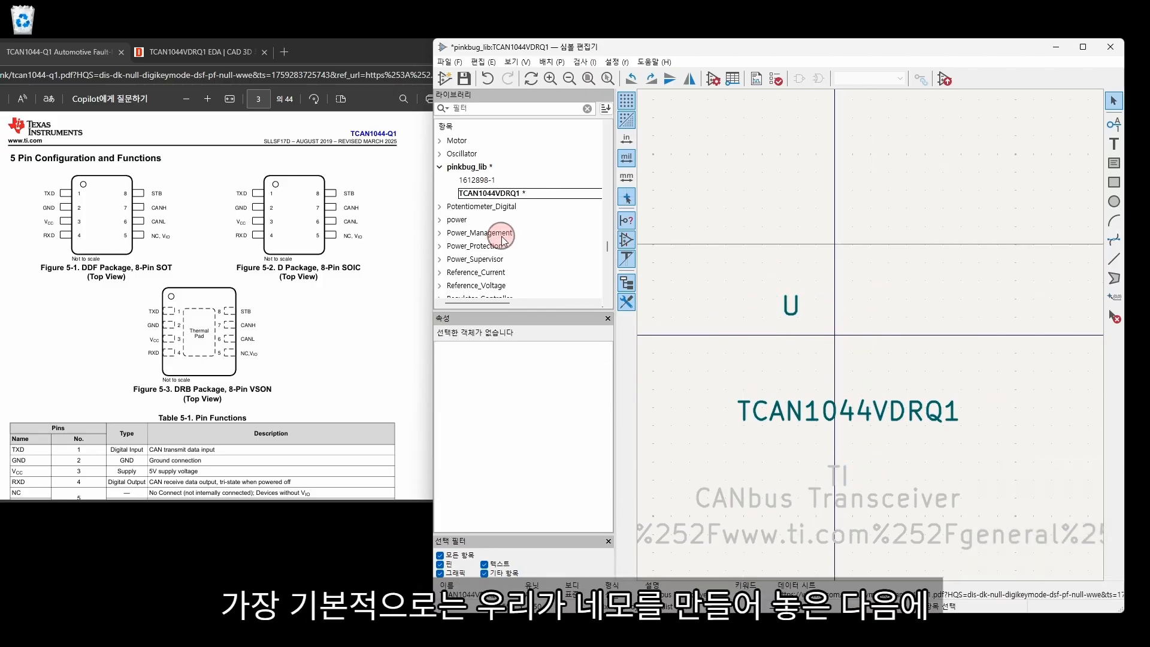
Step: Draw an upright rectangle as the symbol body across the origin, ending above the TCAN1044VDRQ1 value text
click(1114, 183)
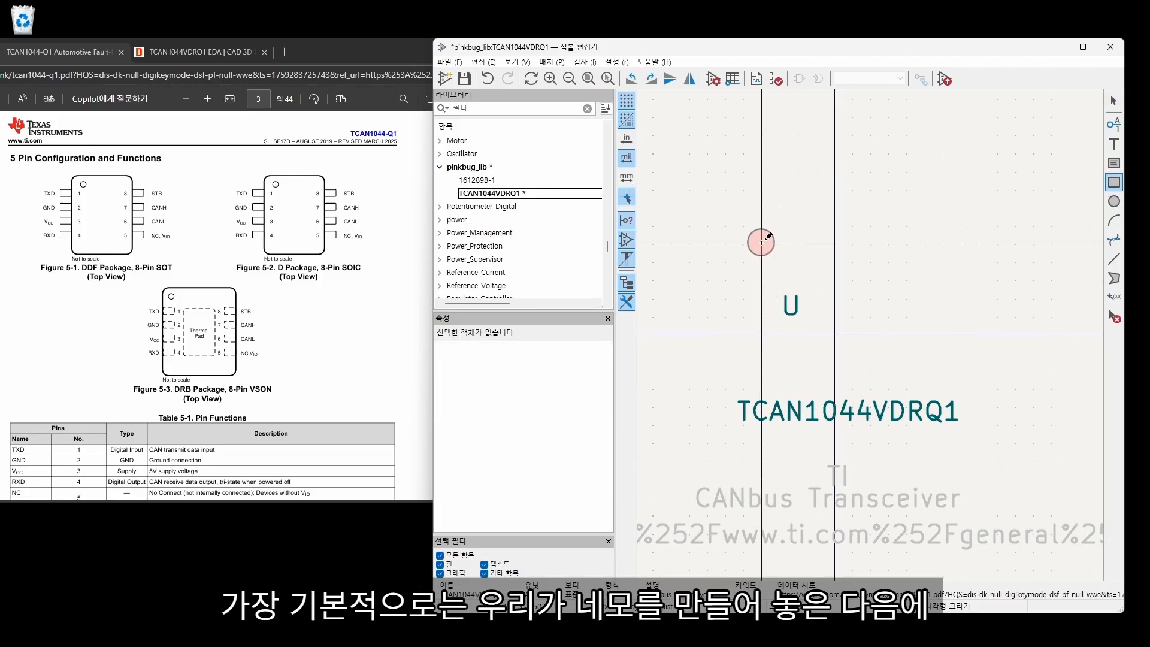
click(780, 172)
click(908, 367)
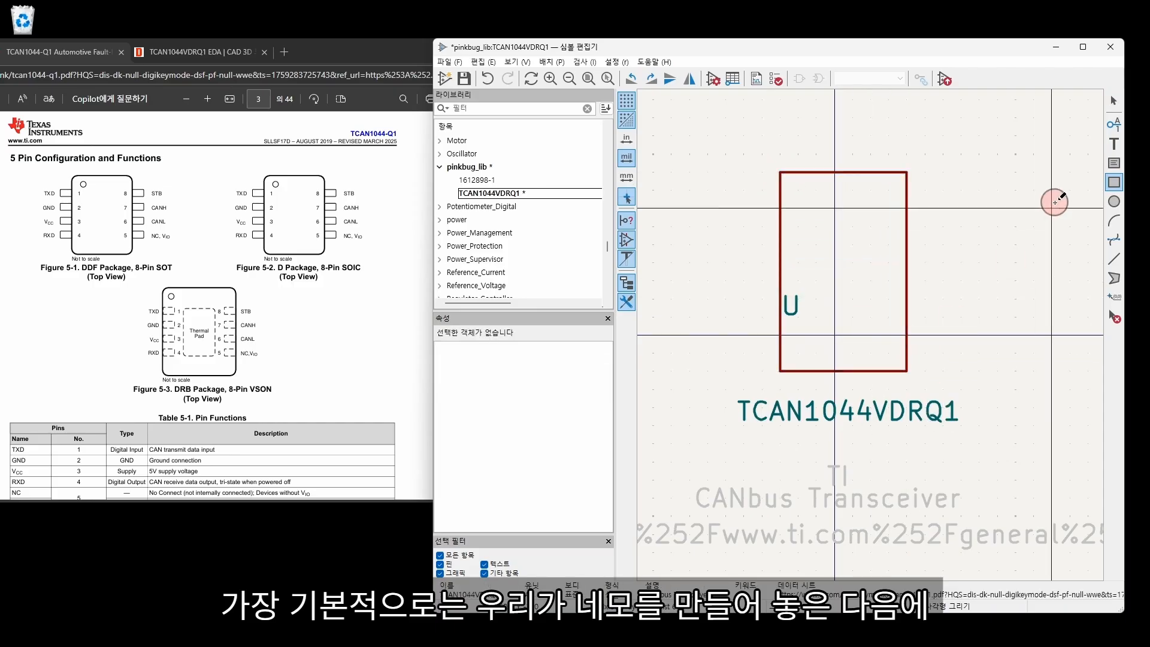
Step: Create a new pin with the name TXD and the pin number 1, keeping the datasheet pinout in view
click(1116, 125)
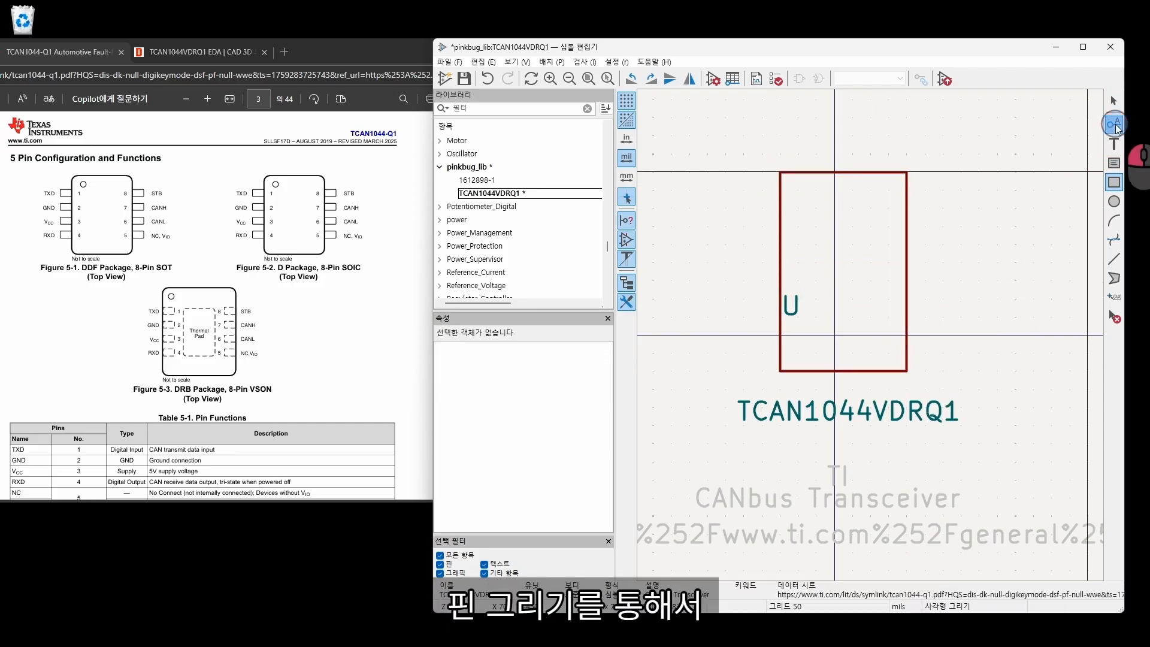
click(841, 191)
drag(797, 218, 442, 291)
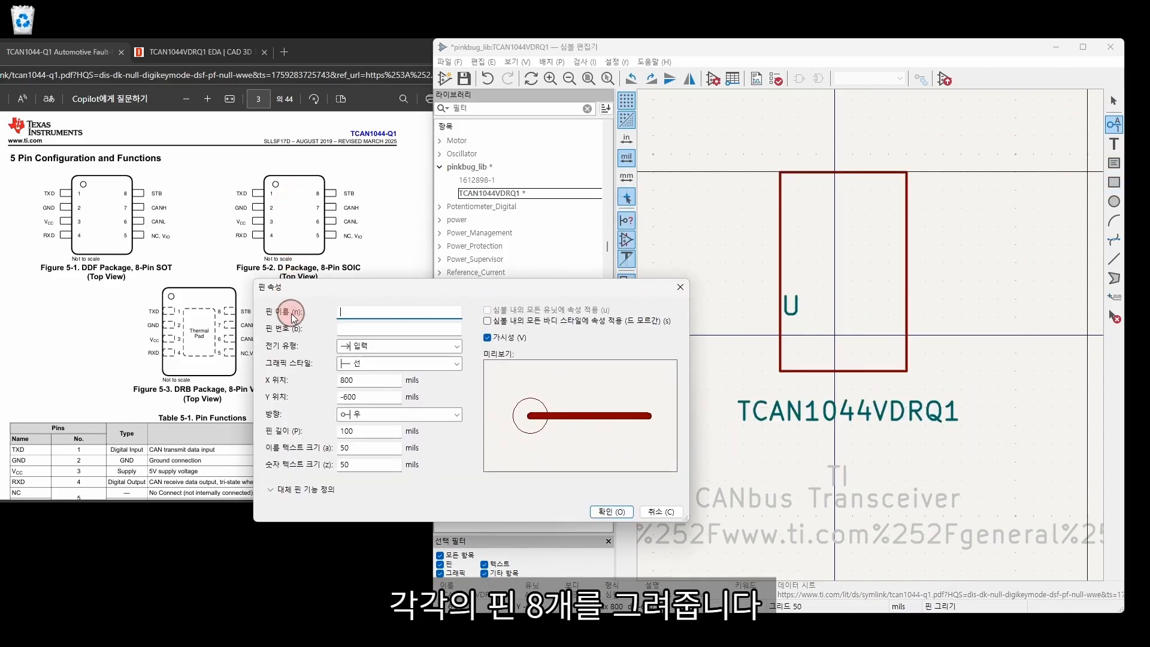
click(382, 313)
text(TXD)
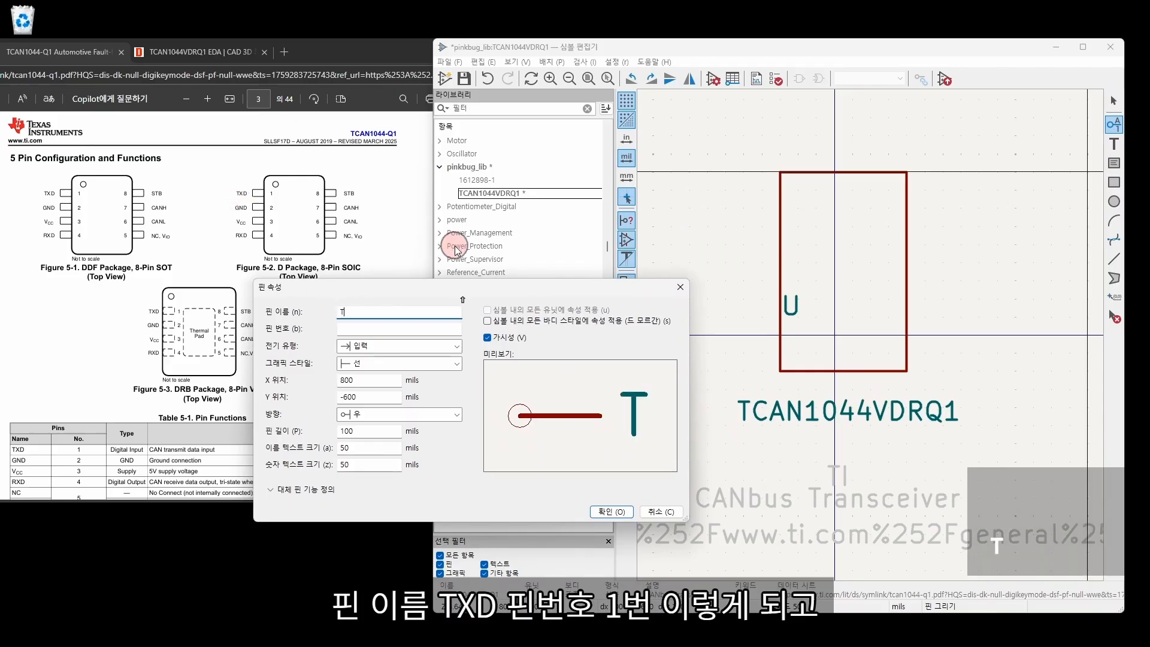
click(390, 328)
text(1)
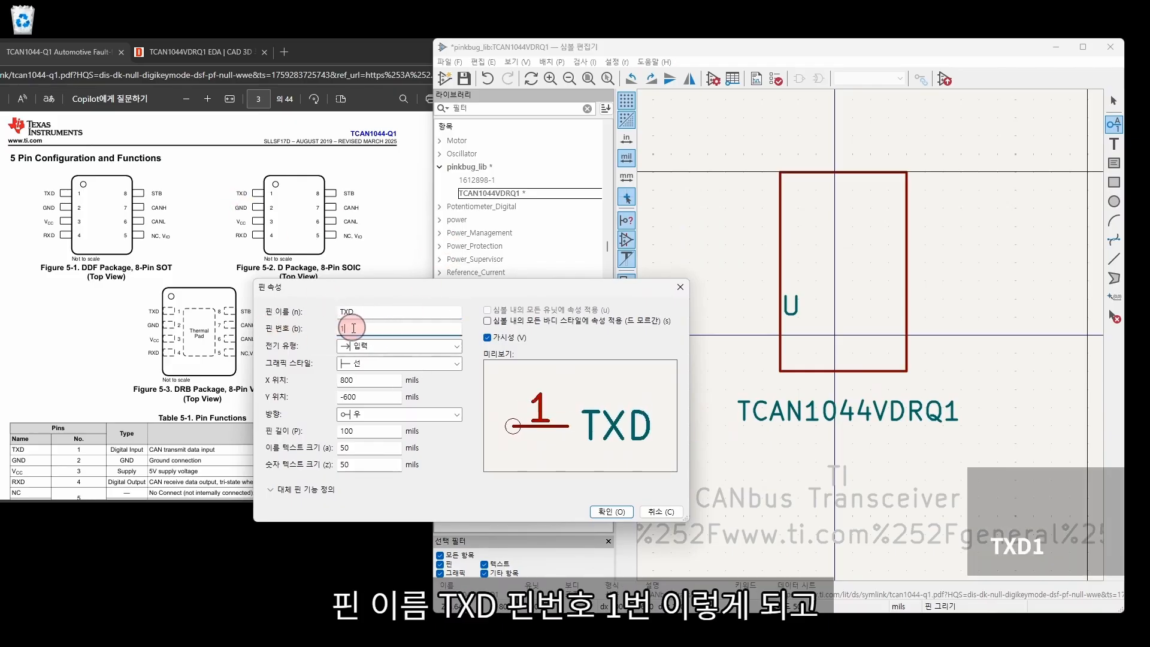
Step: Set the TXD pin's electrical type to input, following the datasheet's pin functions table
scroll(110, 400, down, 1)
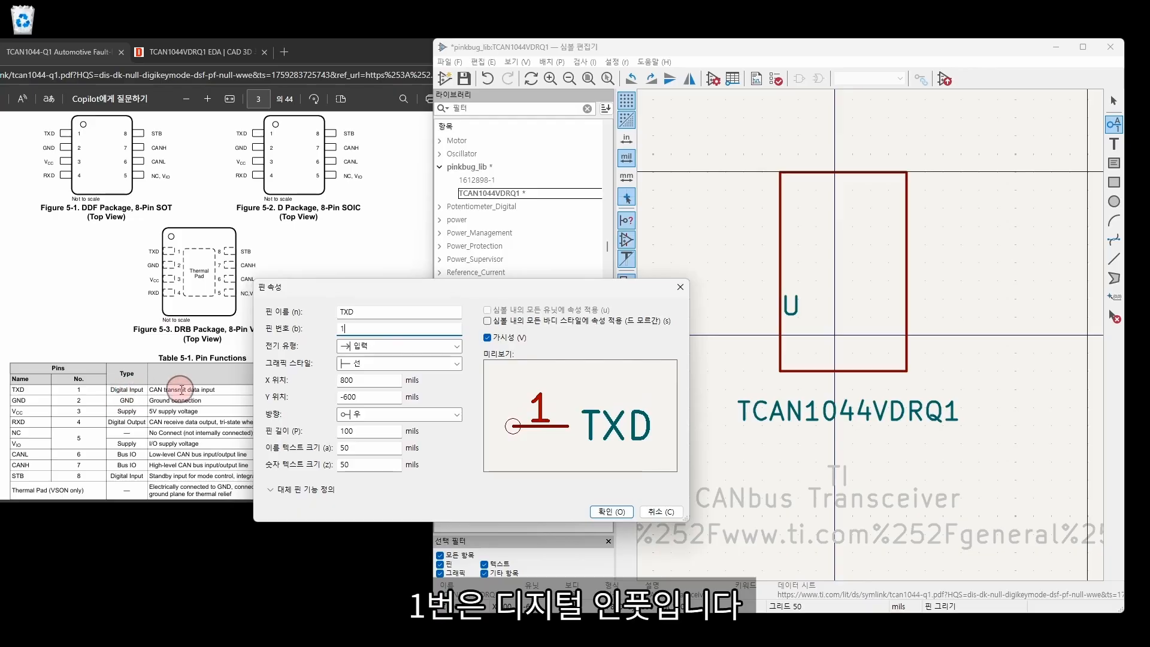
click(405, 353)
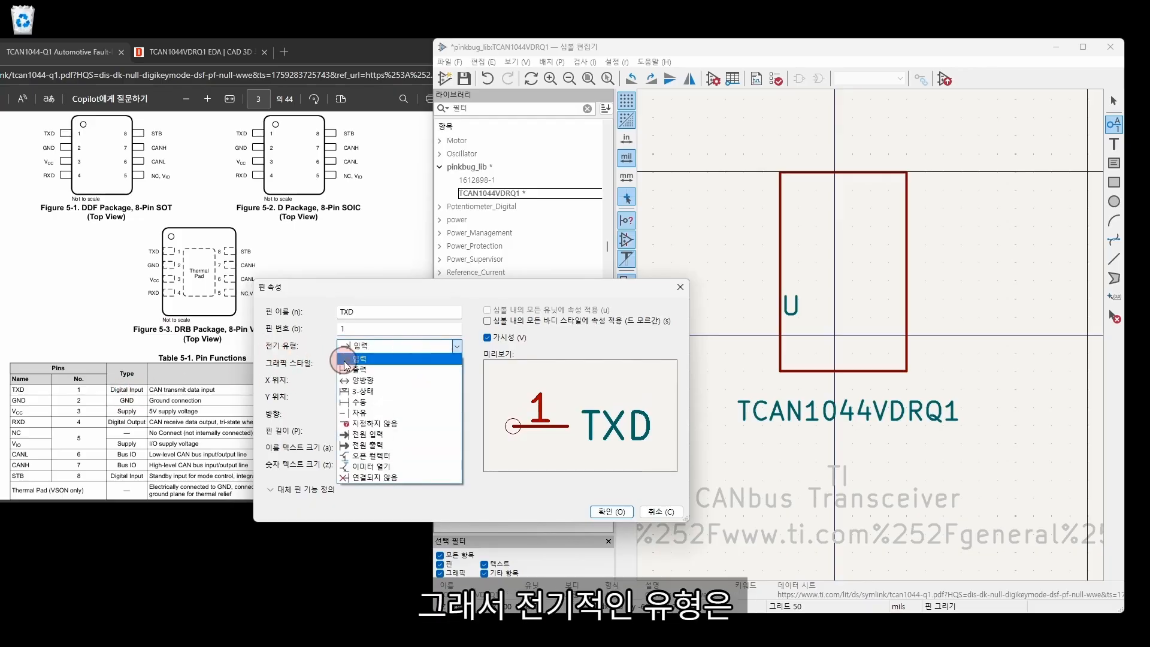
click(386, 346)
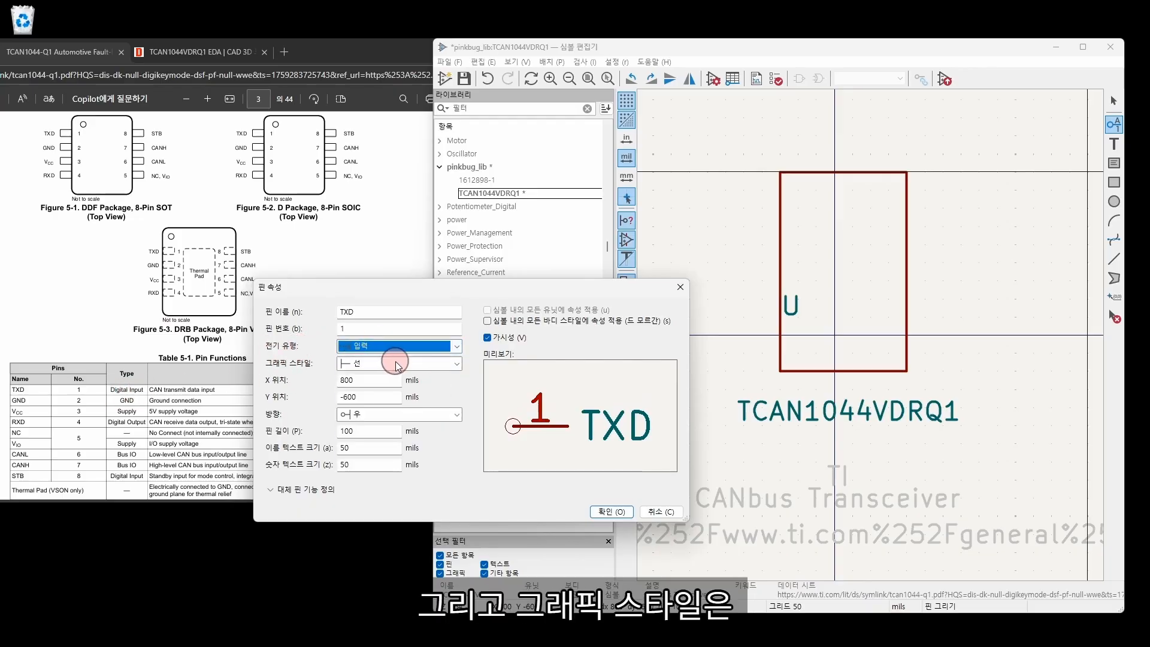
Step: Try the inverted graphic style on the TXD pin and set it back to line
click(398, 363)
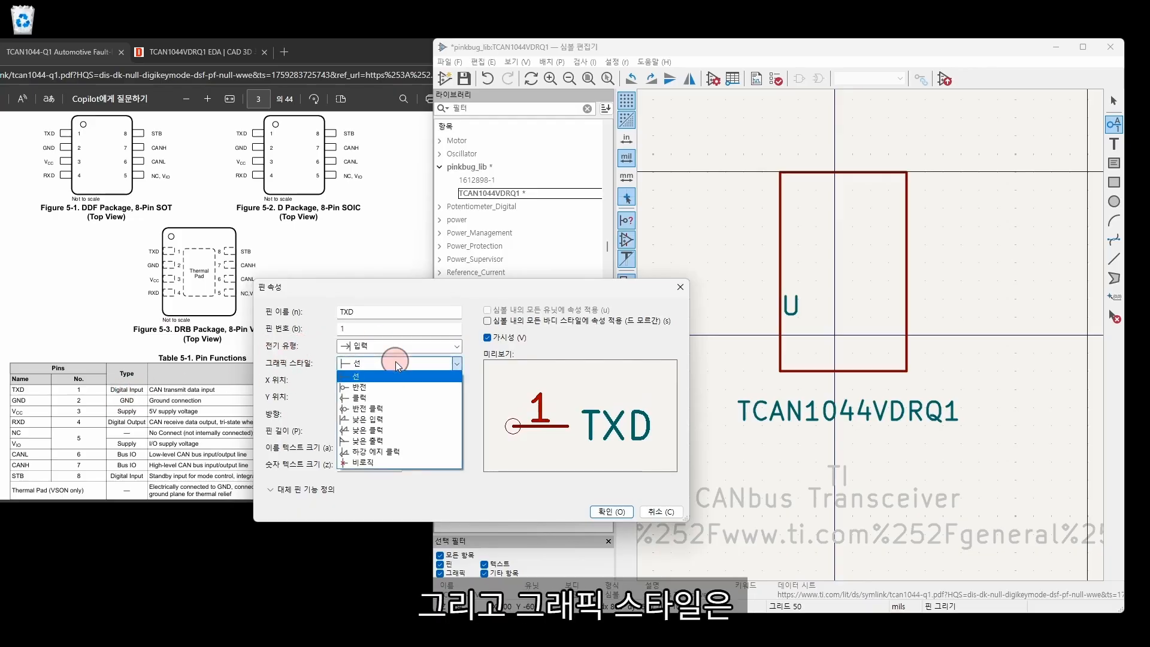
click(420, 387)
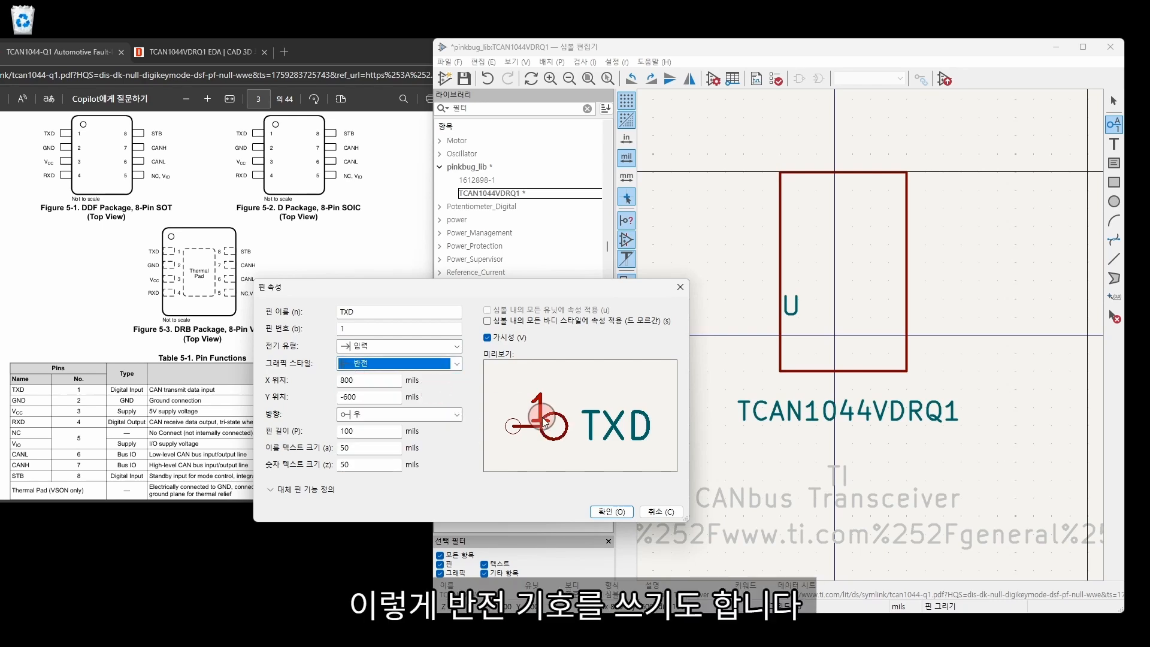
click(423, 364)
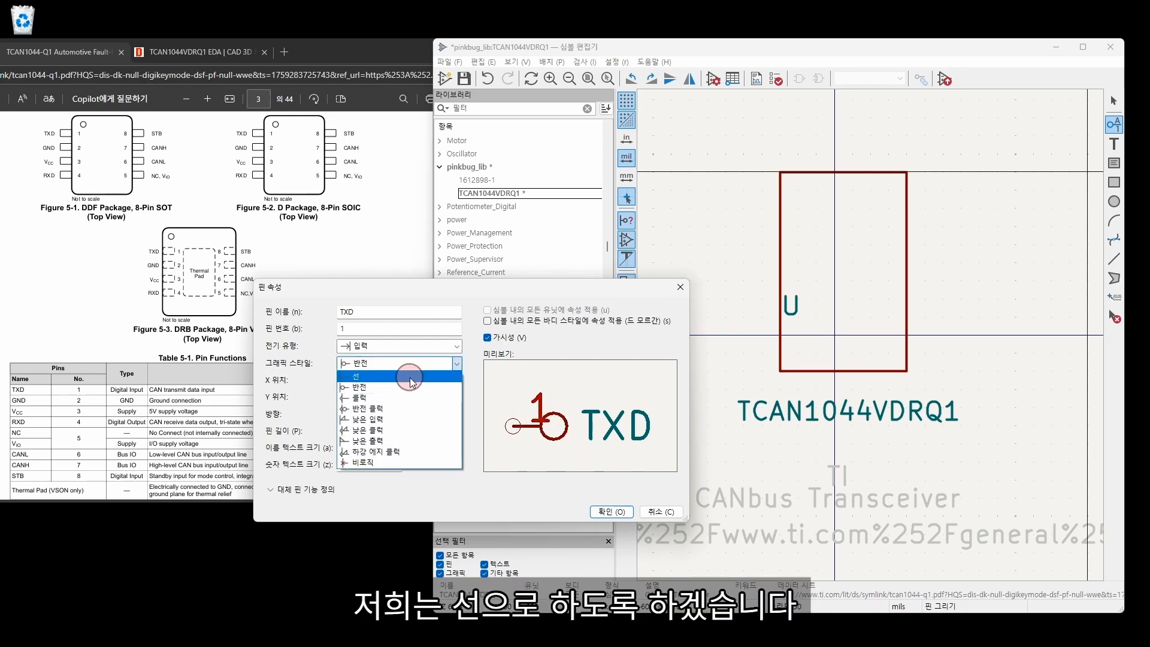
click(412, 378)
Step: Accept the TXD pin's properties and place it on the body's left edge, just below the top corner
click(378, 396)
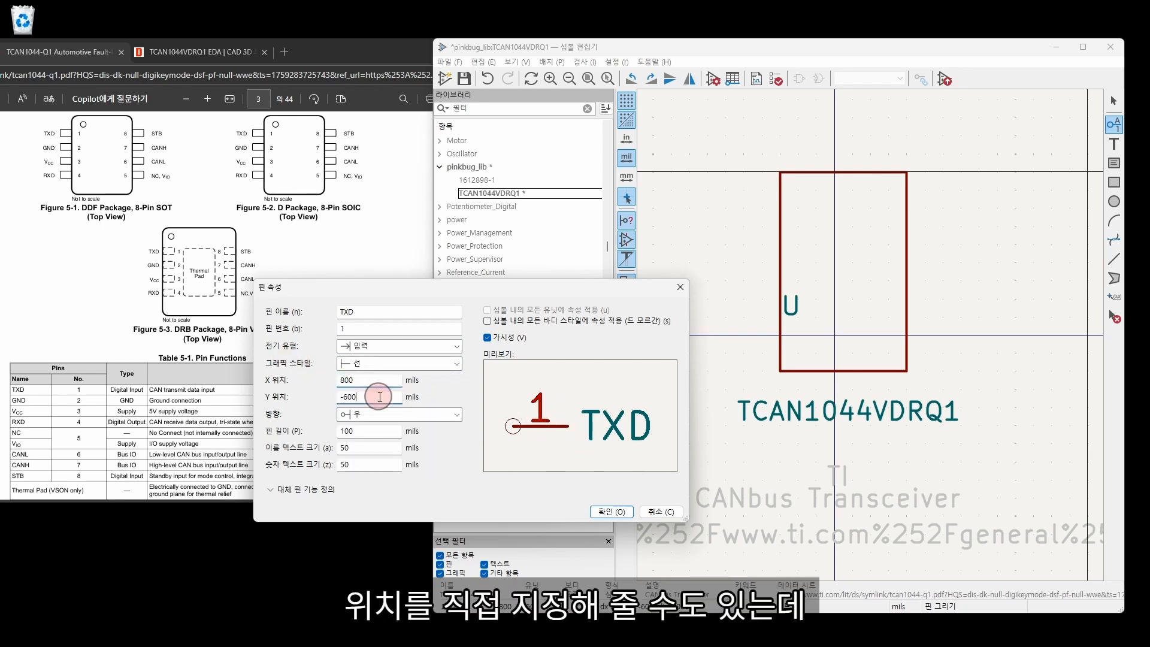
click(375, 464)
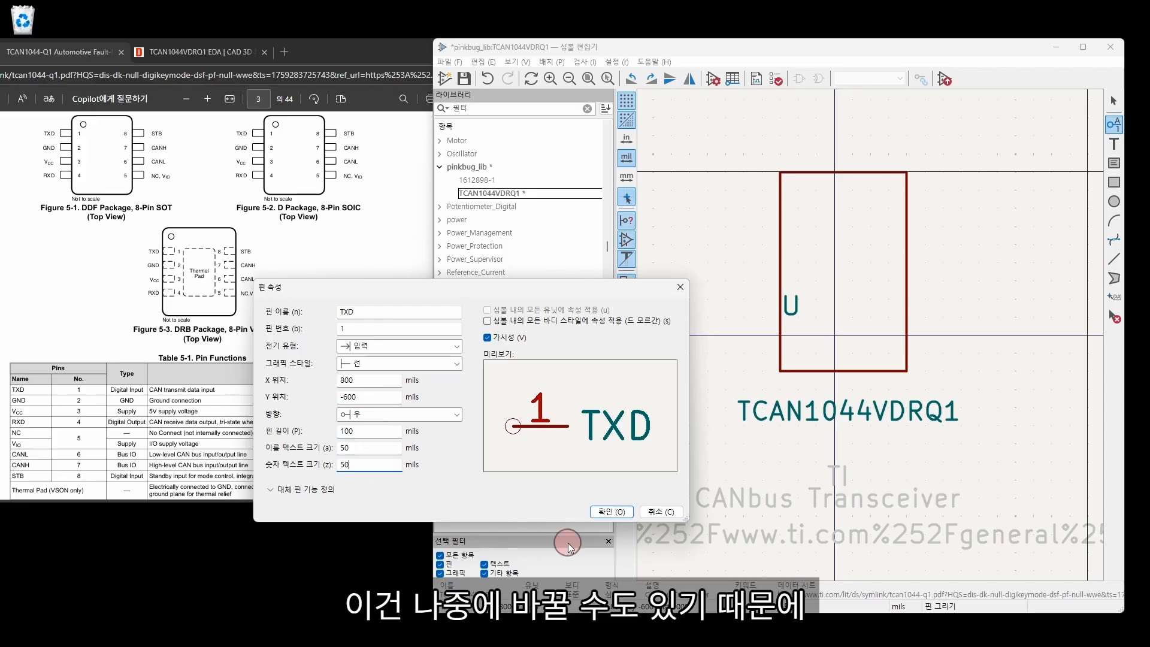
click(622, 512)
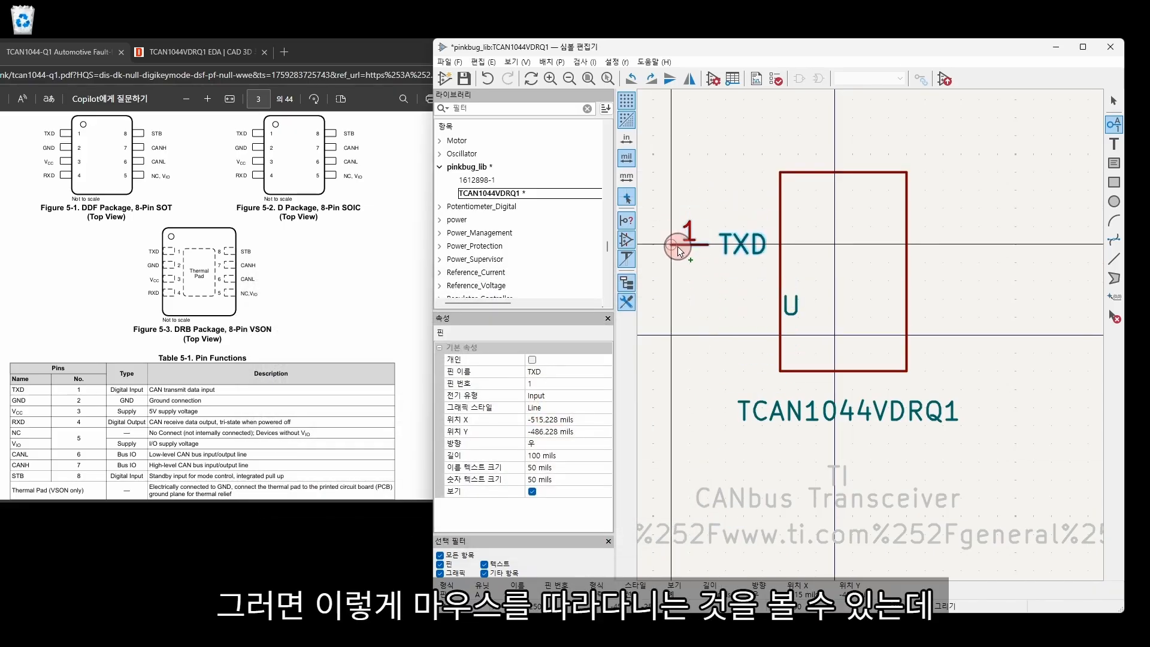
click(744, 190)
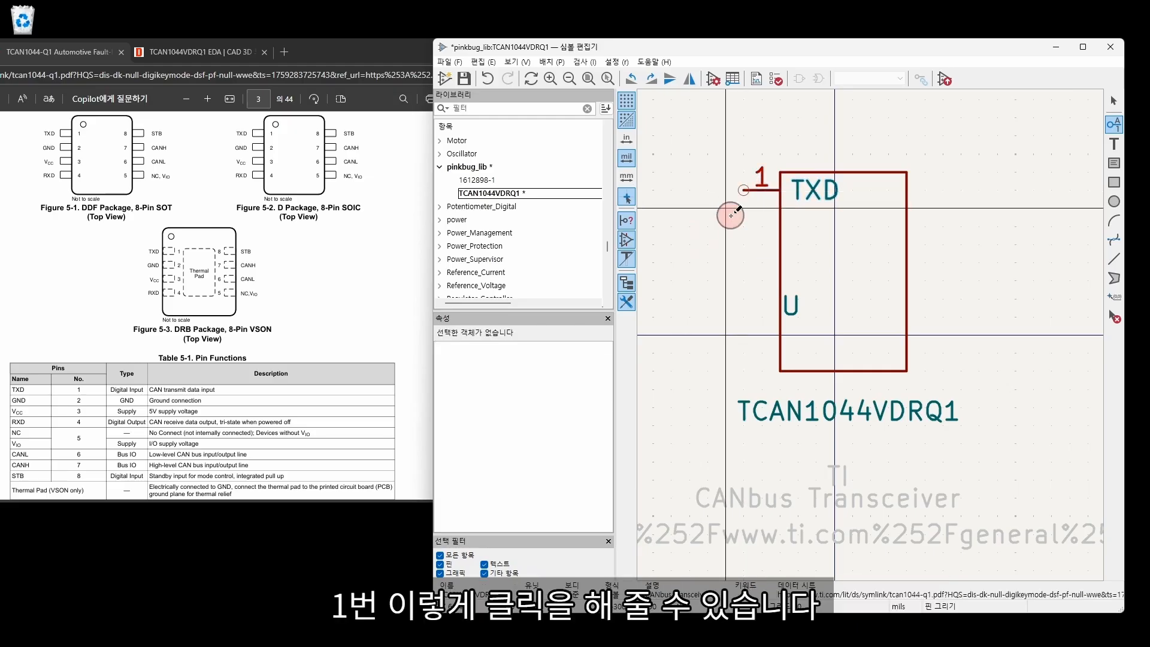
Step: Create a new pin with the name GND and the pin number 2
click(720, 246)
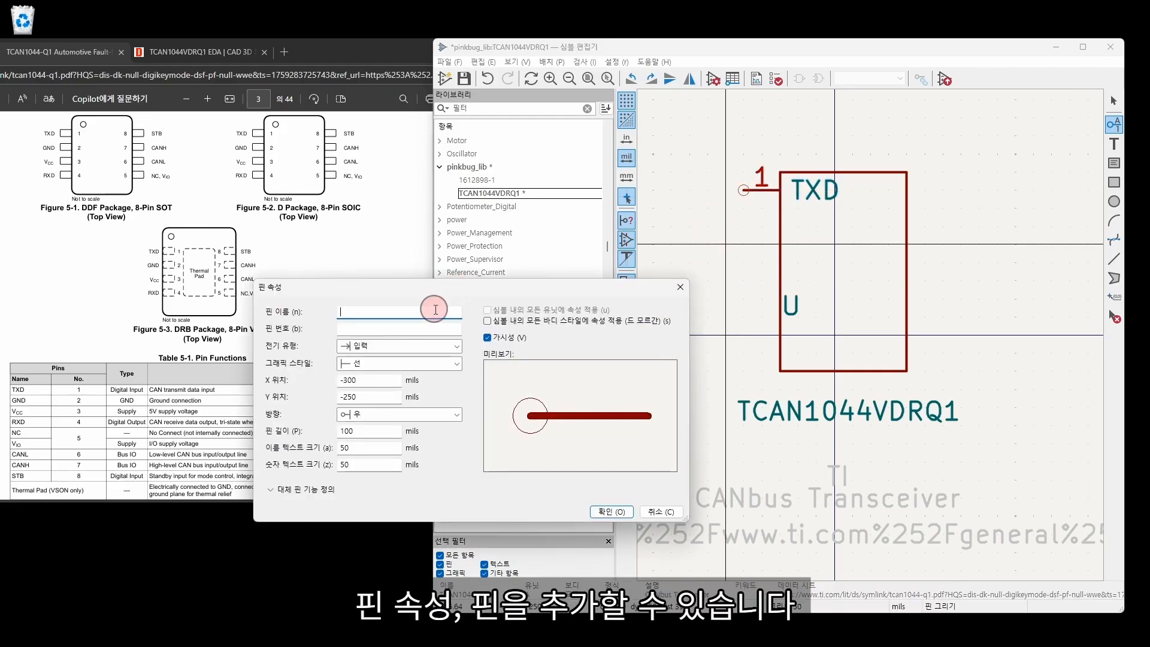
text(2)
key(BackSpace)
text(GDN)
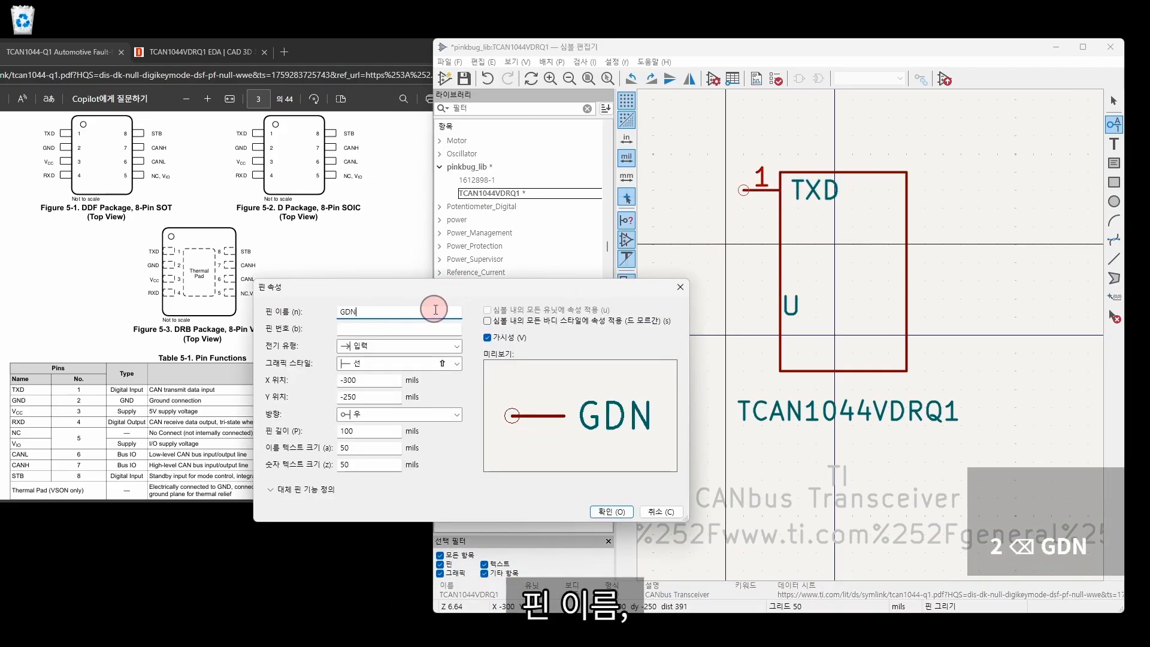
key(Tab)
text(2)
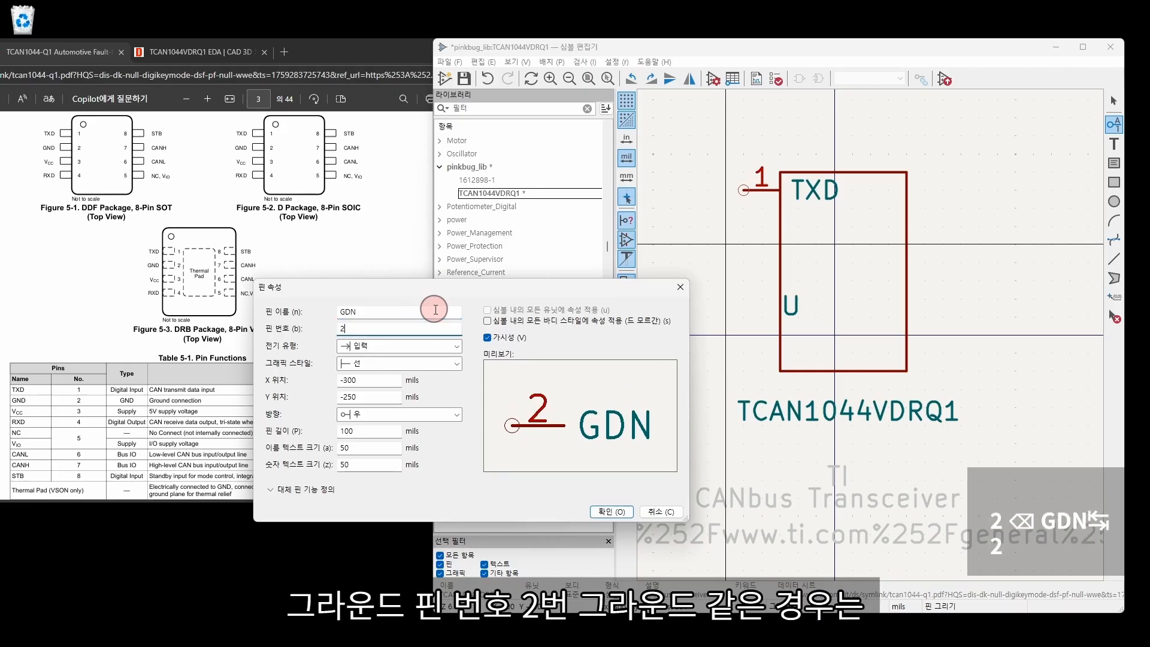
click(399, 347)
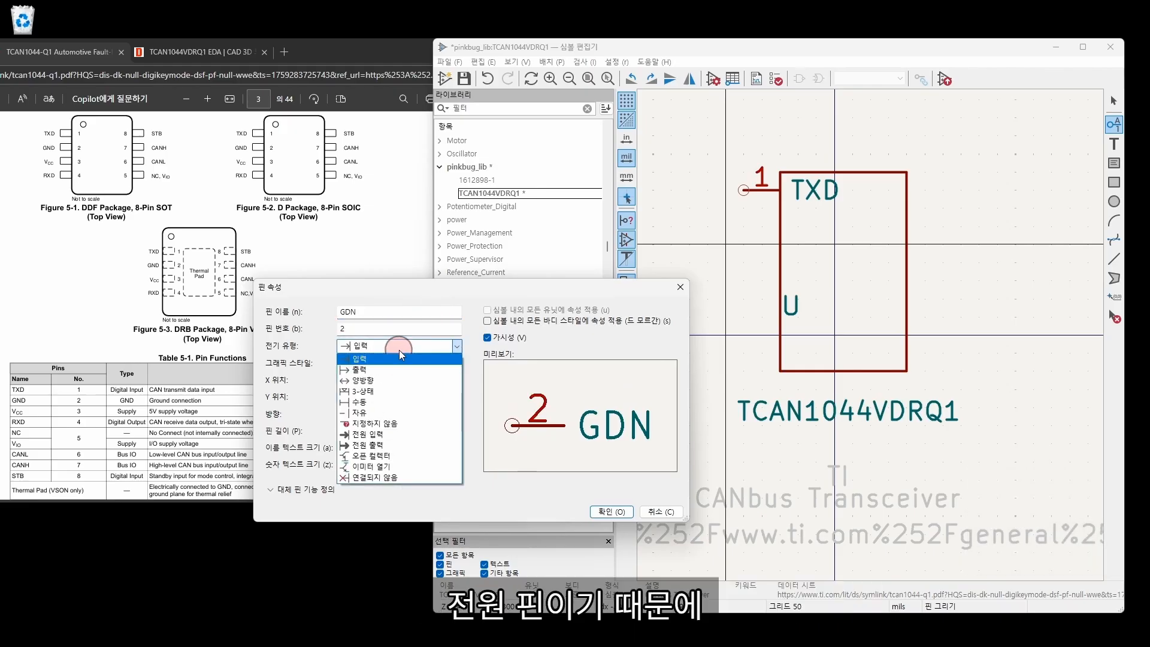
click(409, 313)
key(BackSpace)
key(BackSpace)
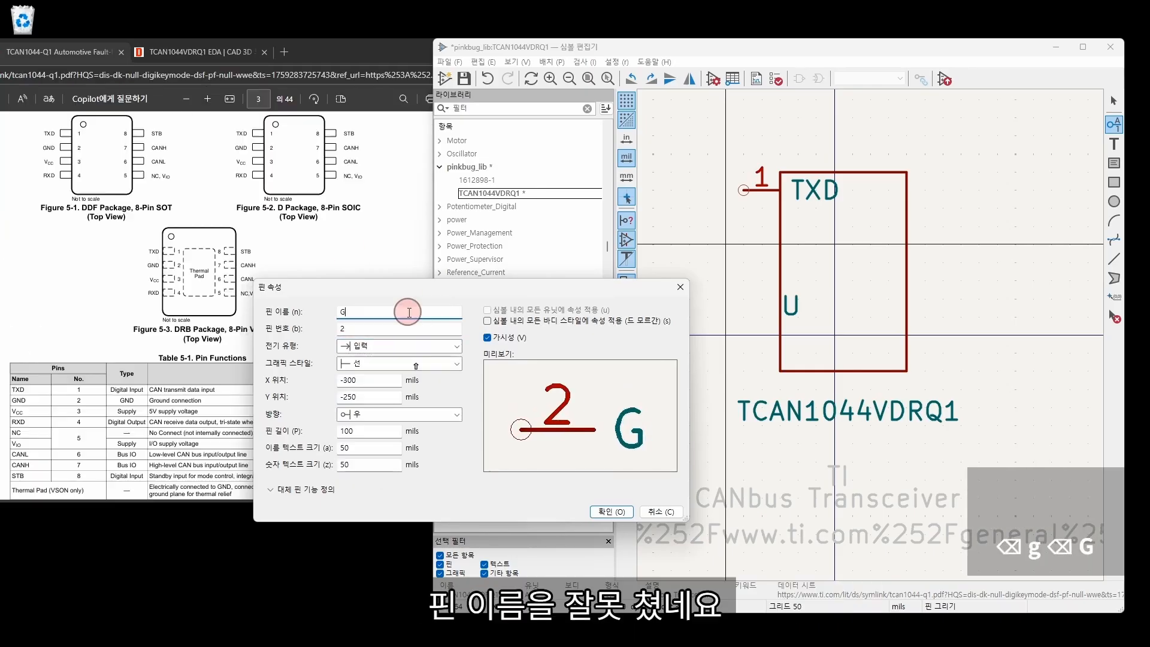
text(ND)
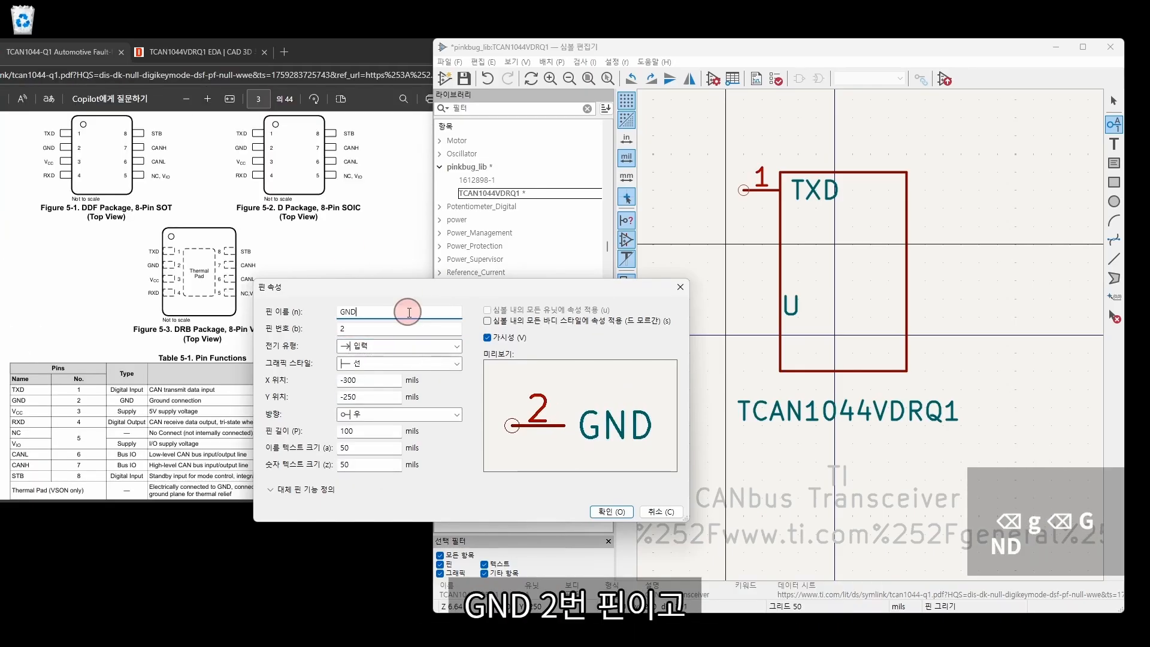
Step: Set the GND pin's electrical type to power input
click(368, 350)
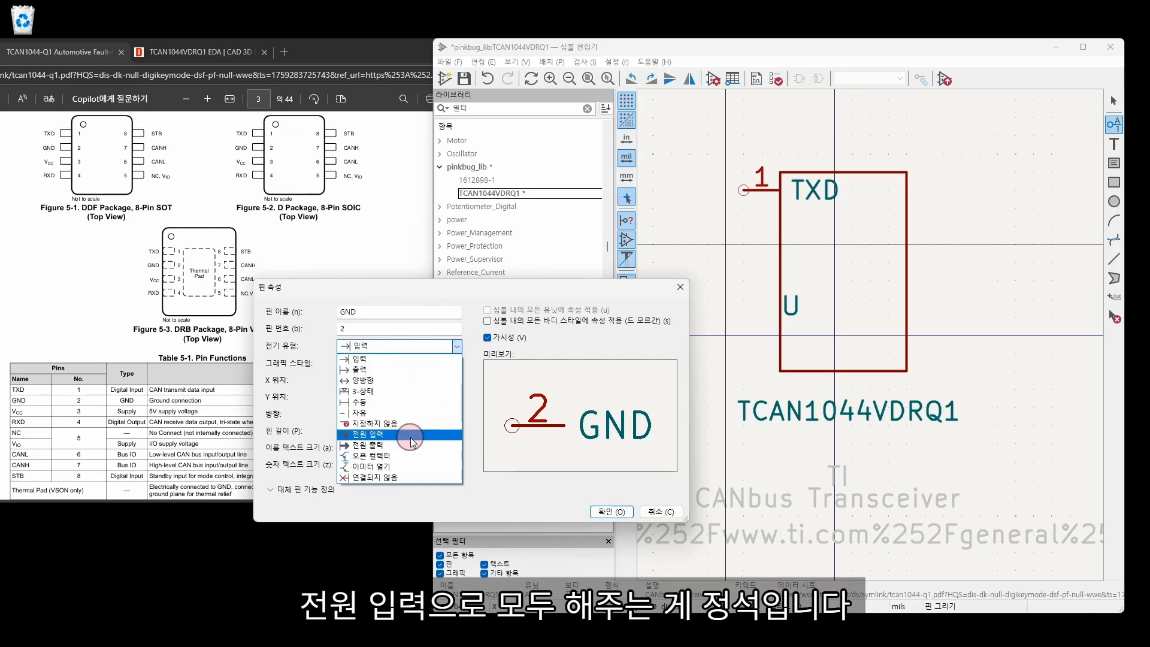
click(399, 436)
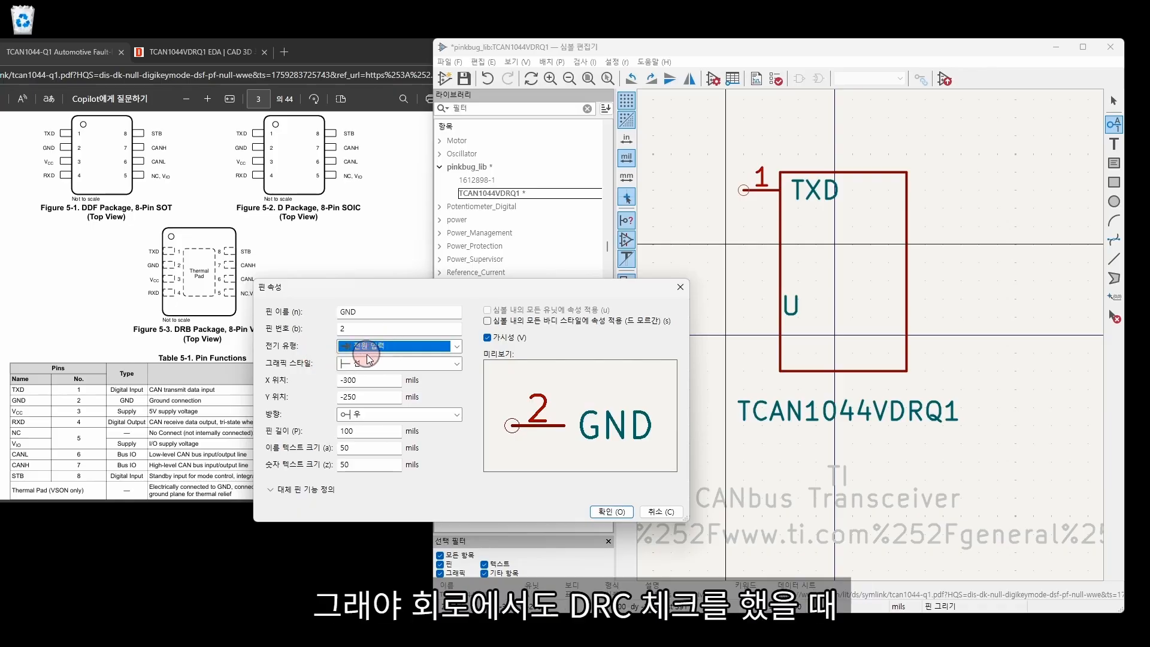
click(458, 347)
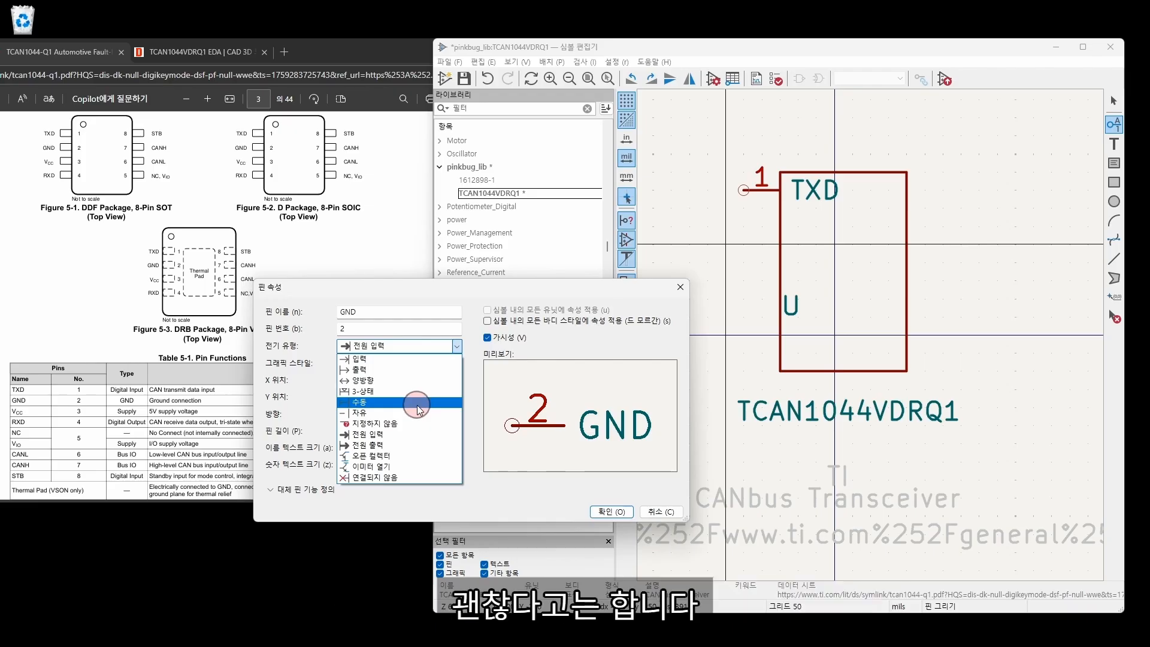
click(457, 346)
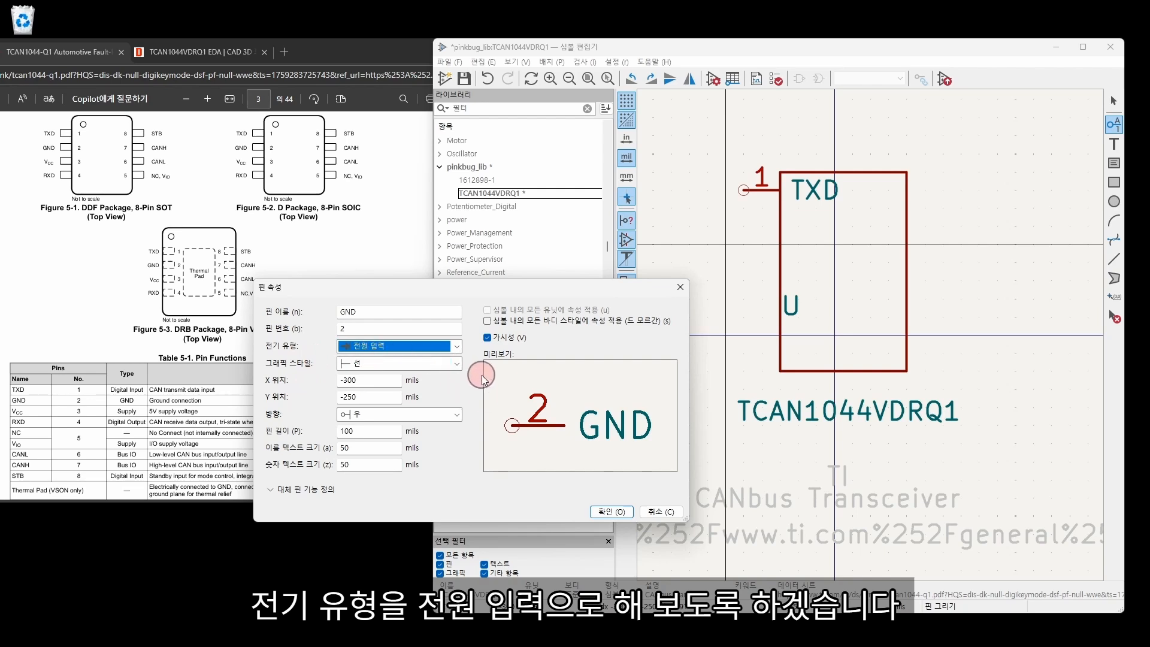
click(457, 346)
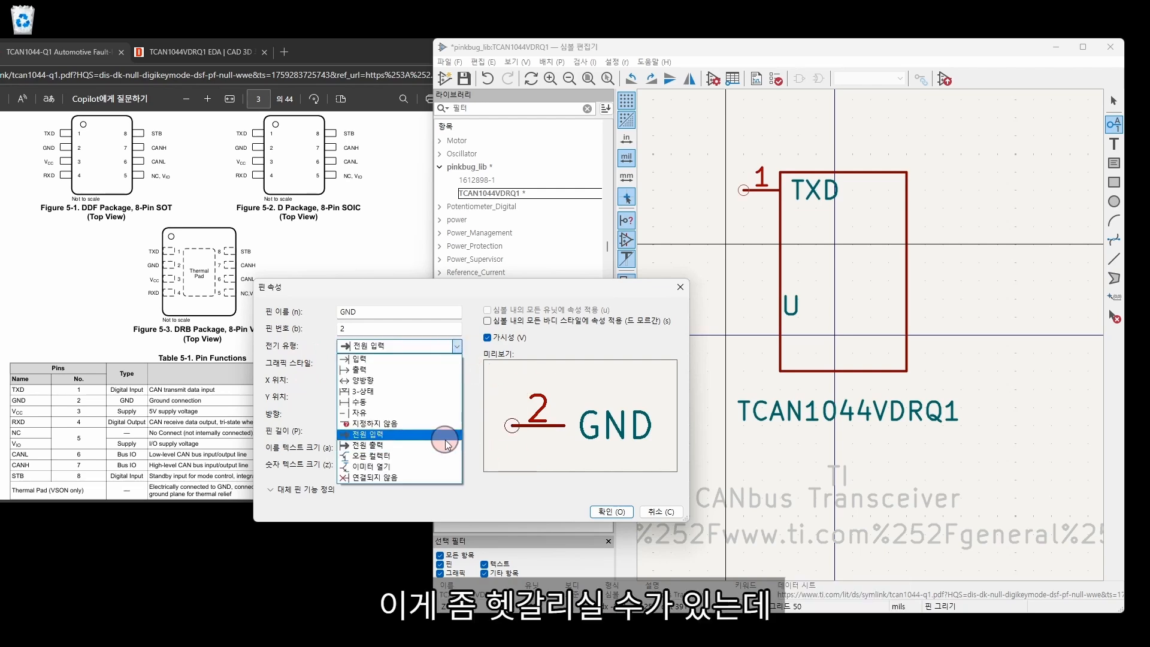
key(ctrl+2)
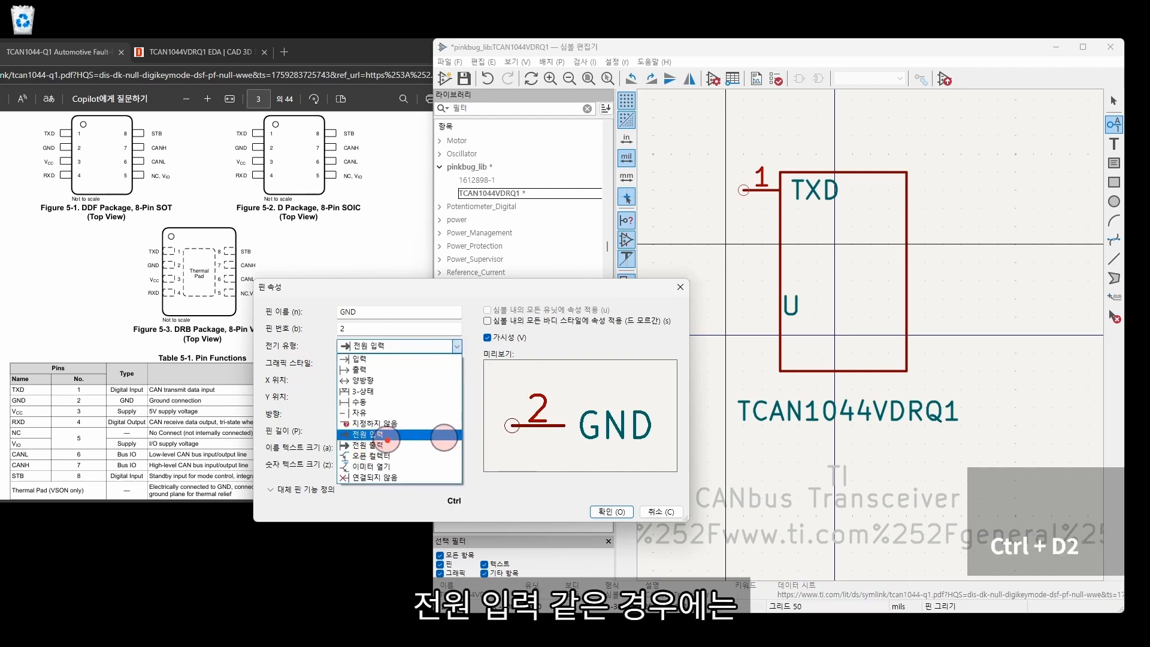
drag(387, 436, 454, 436)
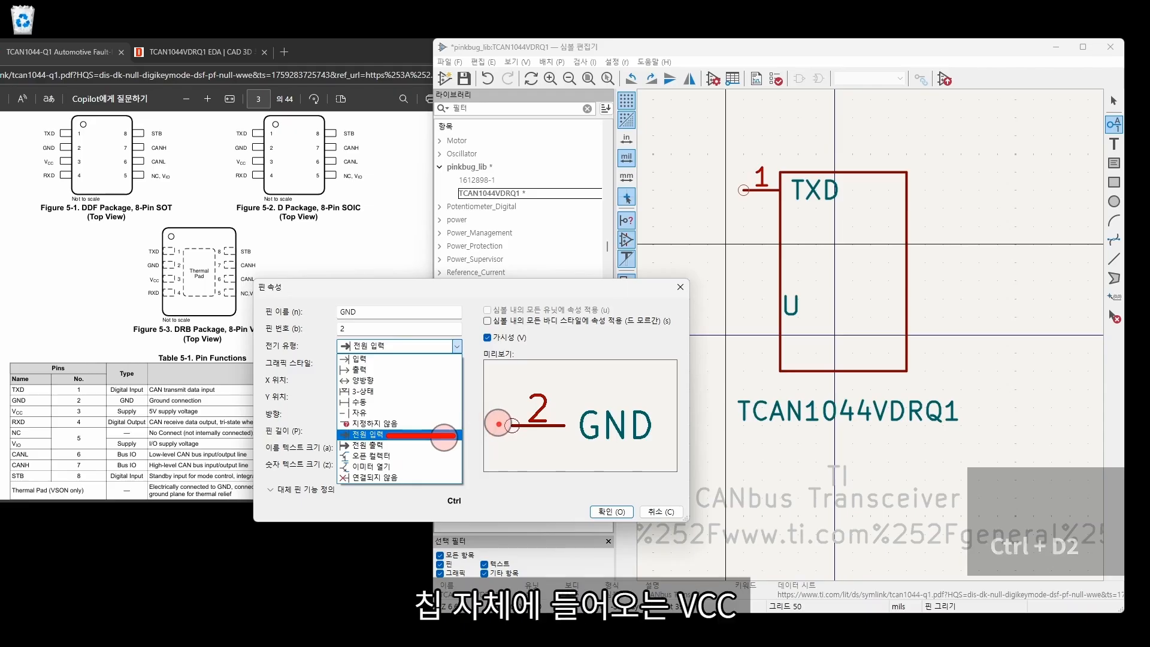
drag(489, 397, 526, 414)
drag(541, 400, 543, 416)
mouse_move(499, 435)
mouse_down()
mouse_move(488, 441)
mouse_move(503, 446)
mouse_up()
drag(514, 449, 530, 432)
mouse_move(538, 433)
mouse_down()
mouse_move(567, 437)
mouse_move(540, 454)
mouse_up()
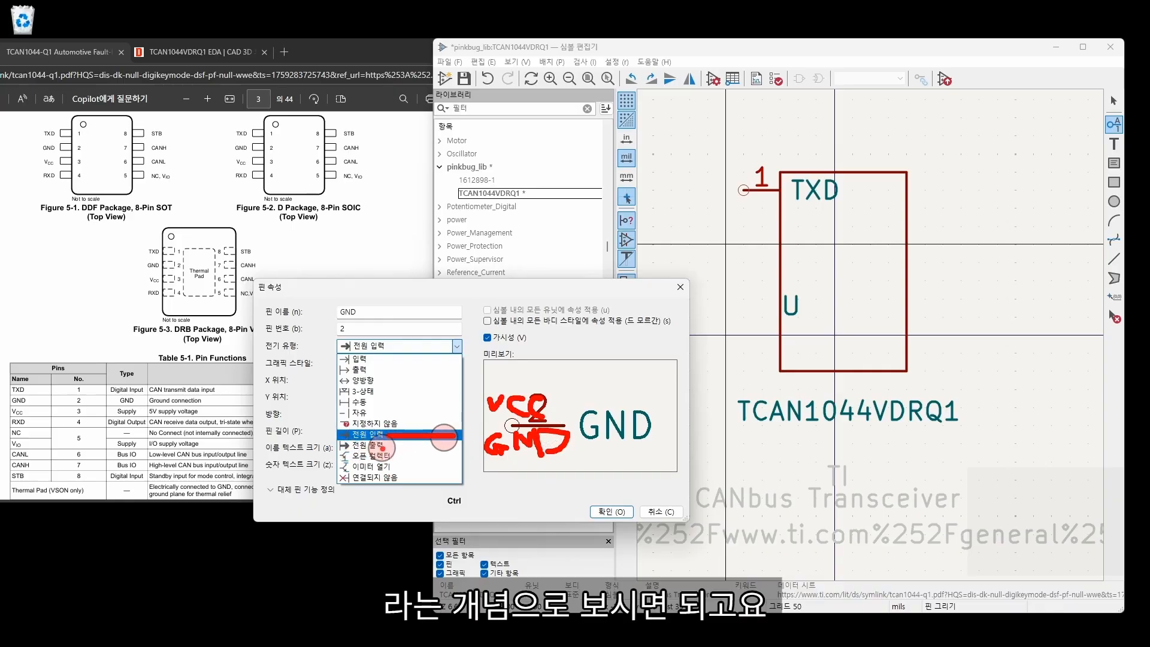
mouse_move(383, 446)
mouse_down()
mouse_move(432, 458)
mouse_move(457, 483)
mouse_up()
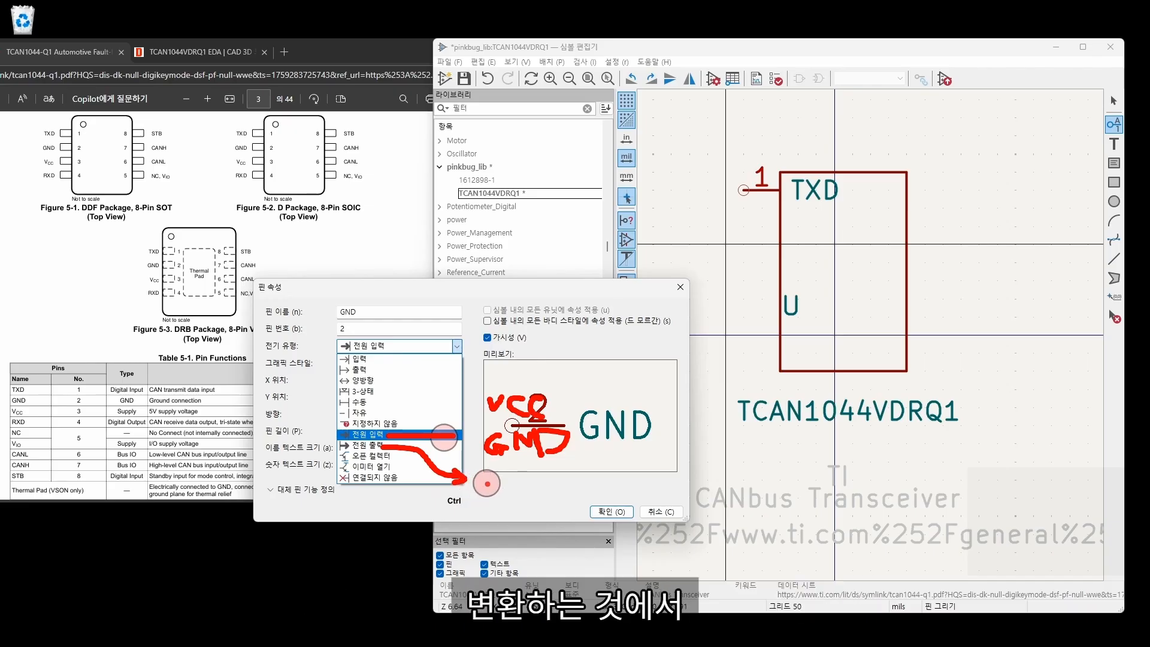
drag(479, 503, 533, 491)
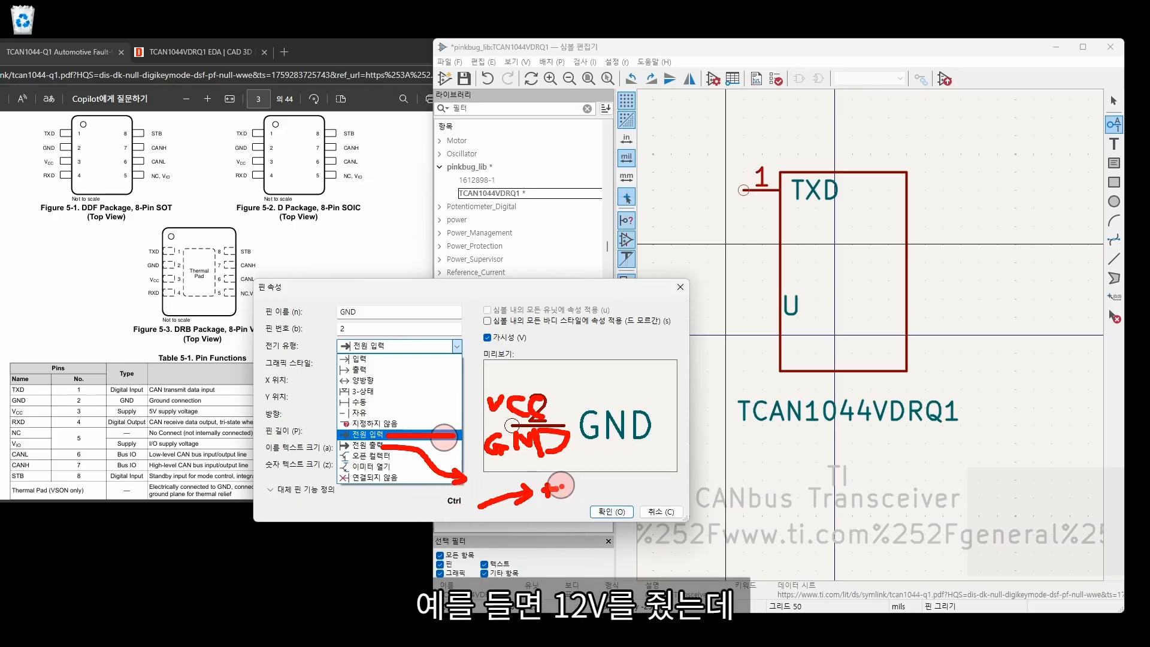
mouse_move(566, 487)
mouse_down()
mouse_move(562, 510)
mouse_move(589, 487)
mouse_move(608, 502)
mouse_move(626, 483)
mouse_up()
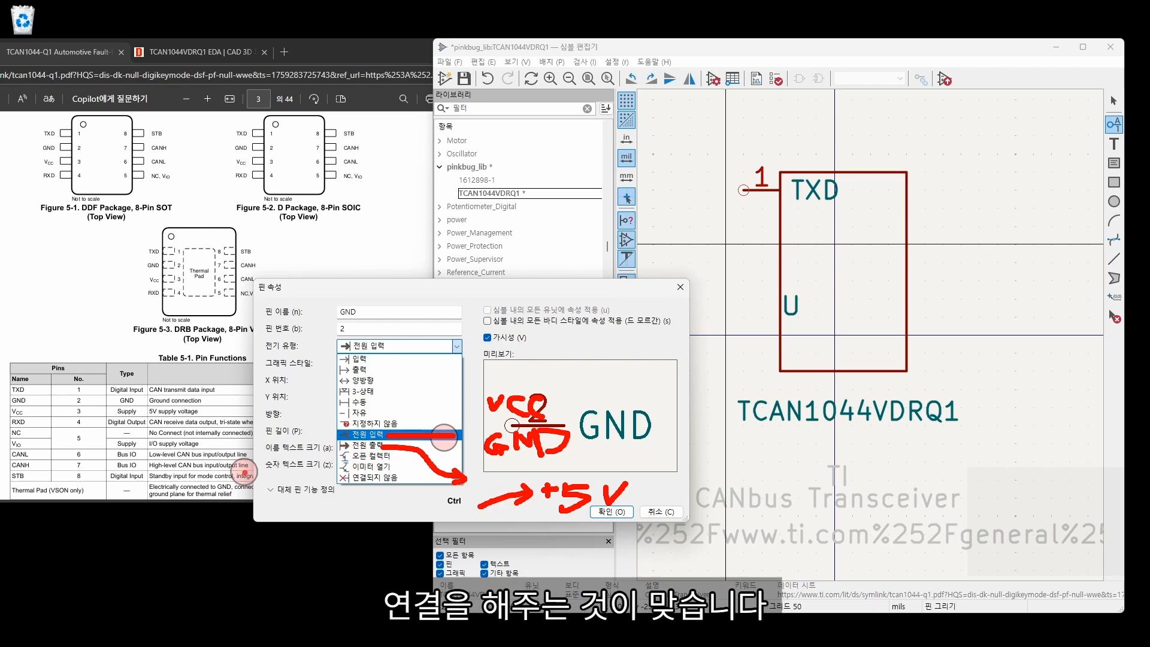
key(Escape)
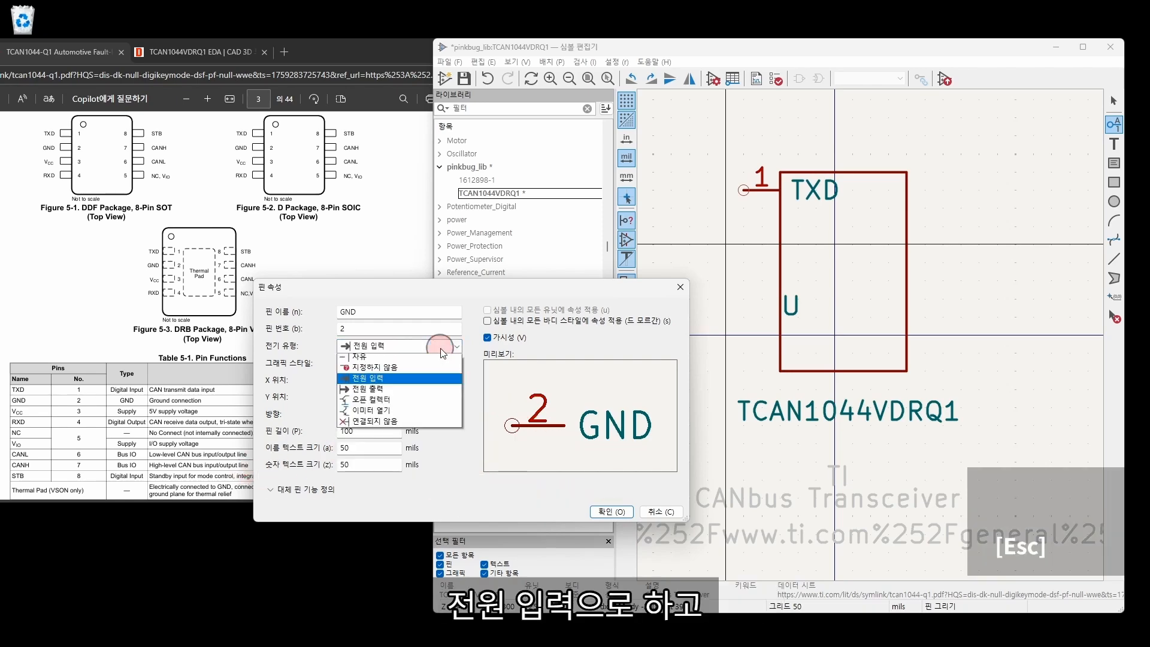
Step: Accept the GND pin's properties, place it on the body's left edge directly below TXD, and end pin placement
click(418, 358)
click(614, 512)
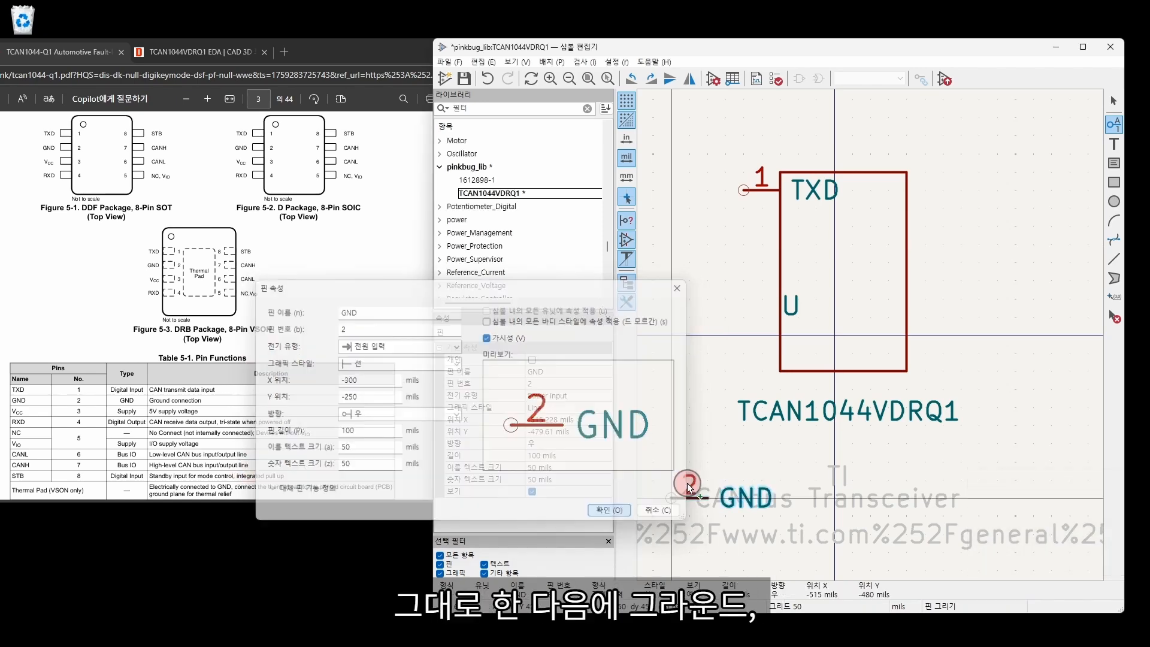
click(741, 229)
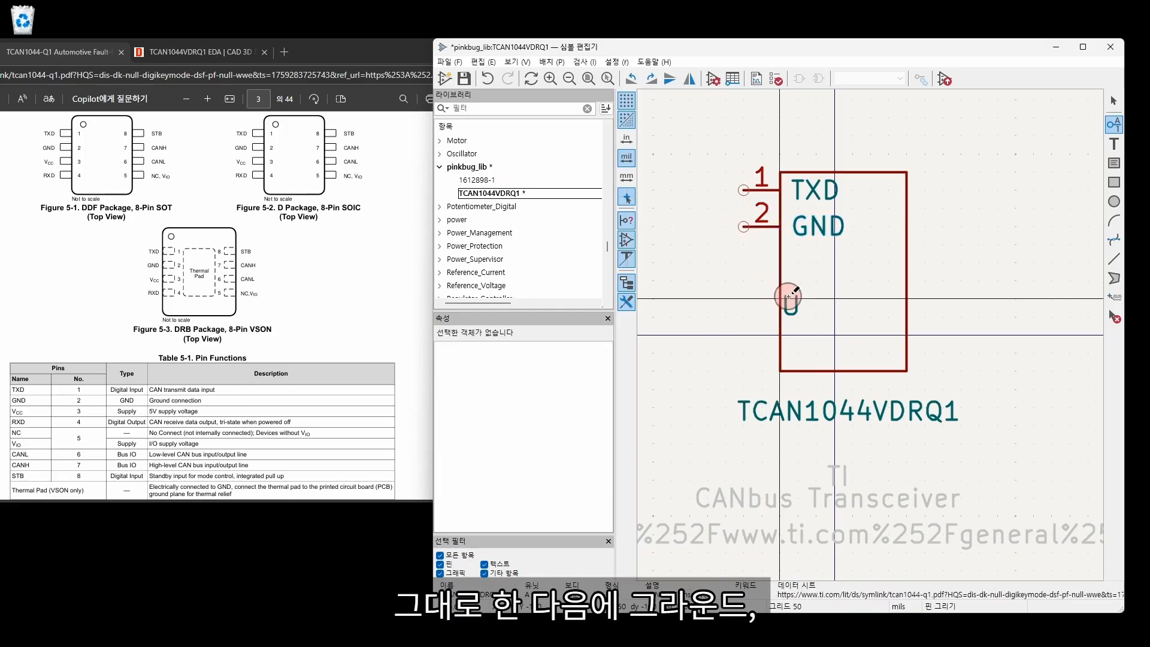
key(Escape)
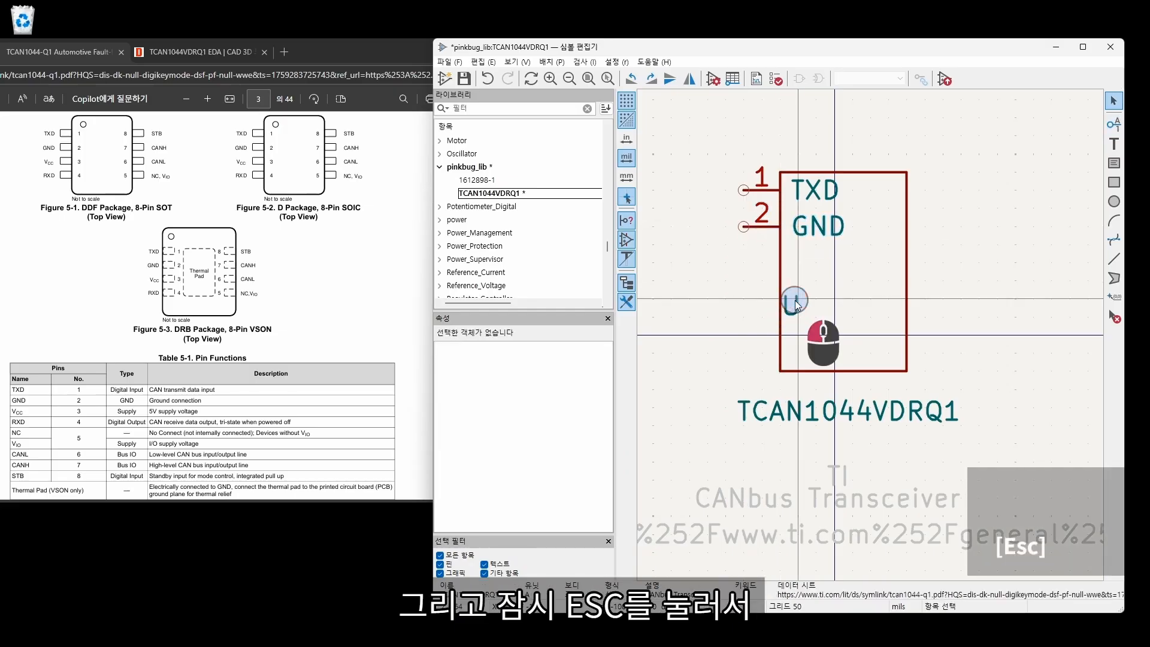
Step: Move the reference U from inside the body to above its top edge and clear the selection
click(794, 301)
key(m)
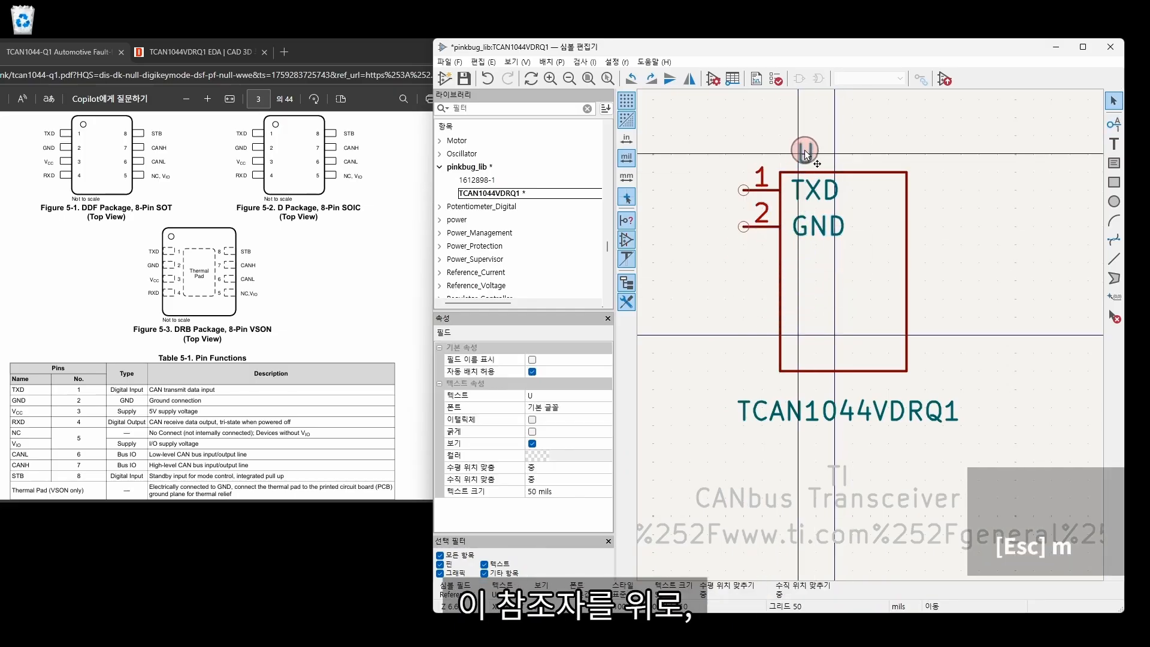
click(804, 142)
click(882, 185)
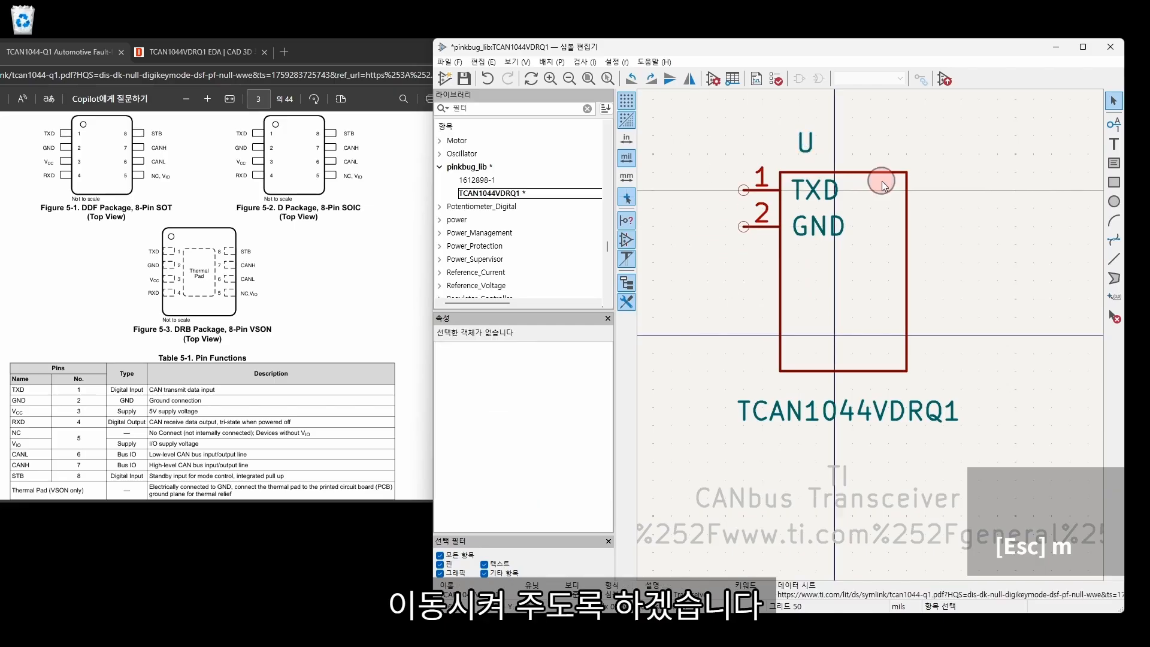
Step: Add a power input pin named Vcc with number 3 on the body's left edge, directly below GND
click(1115, 124)
click(1019, 174)
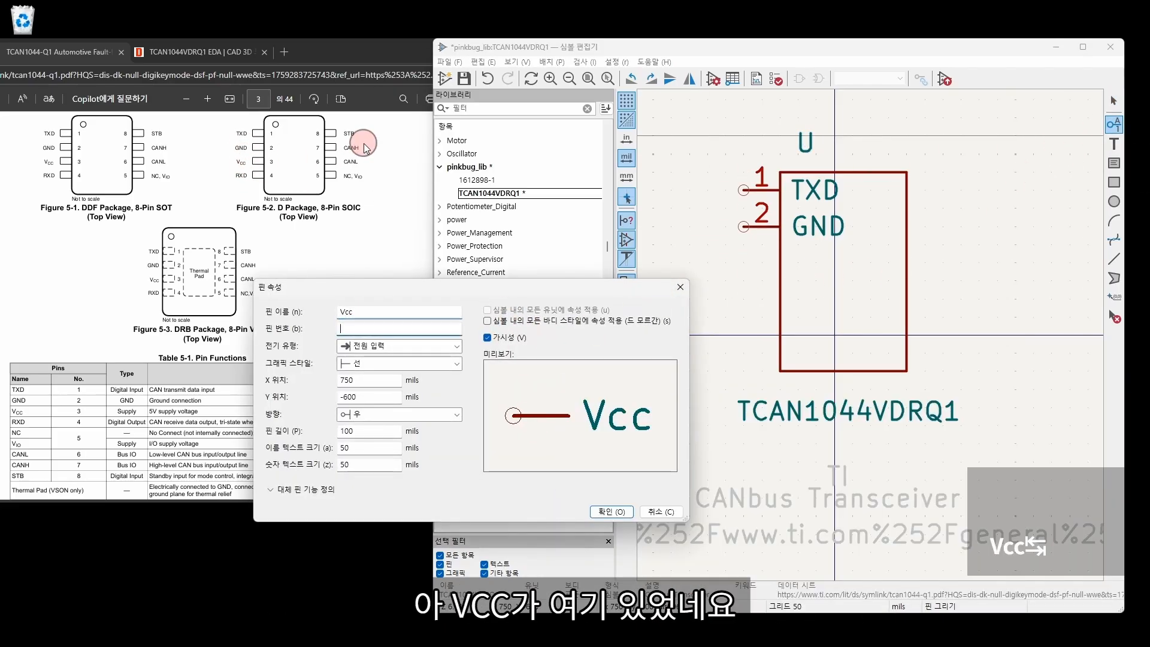
text(3)
key(Tab)
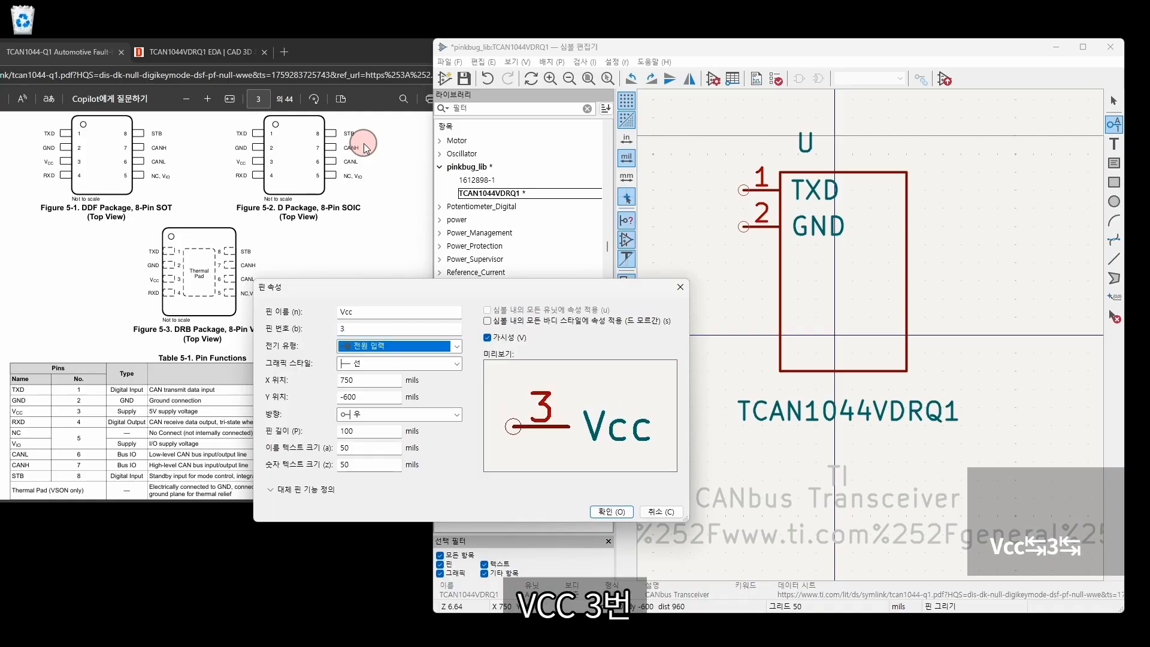
key(Return)
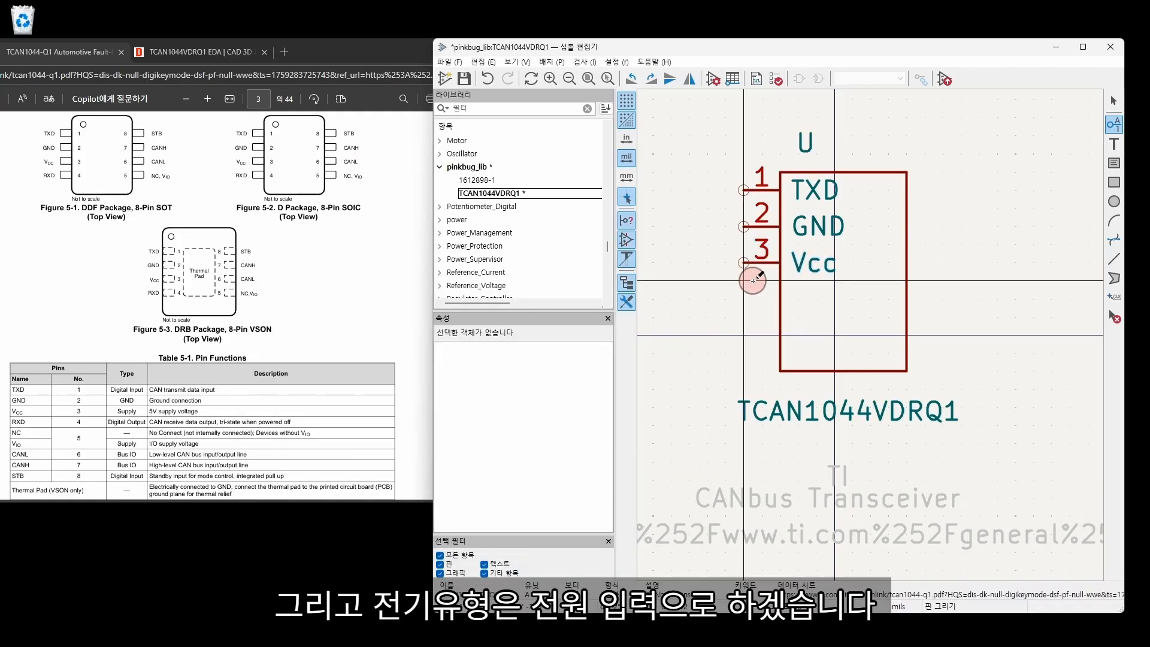
click(743, 262)
Step: Add an output pin named RXD with number 4 on the body's left edge, directly below Vcc
click(743, 298)
text(RXD)
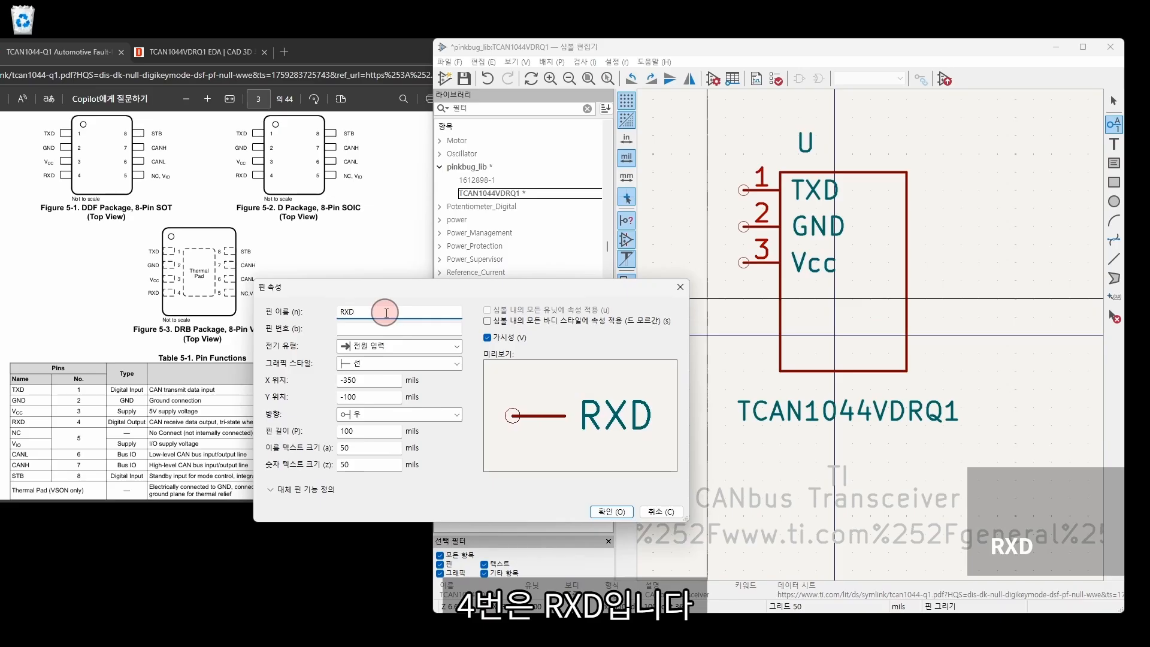
key(Tab)
text(4)
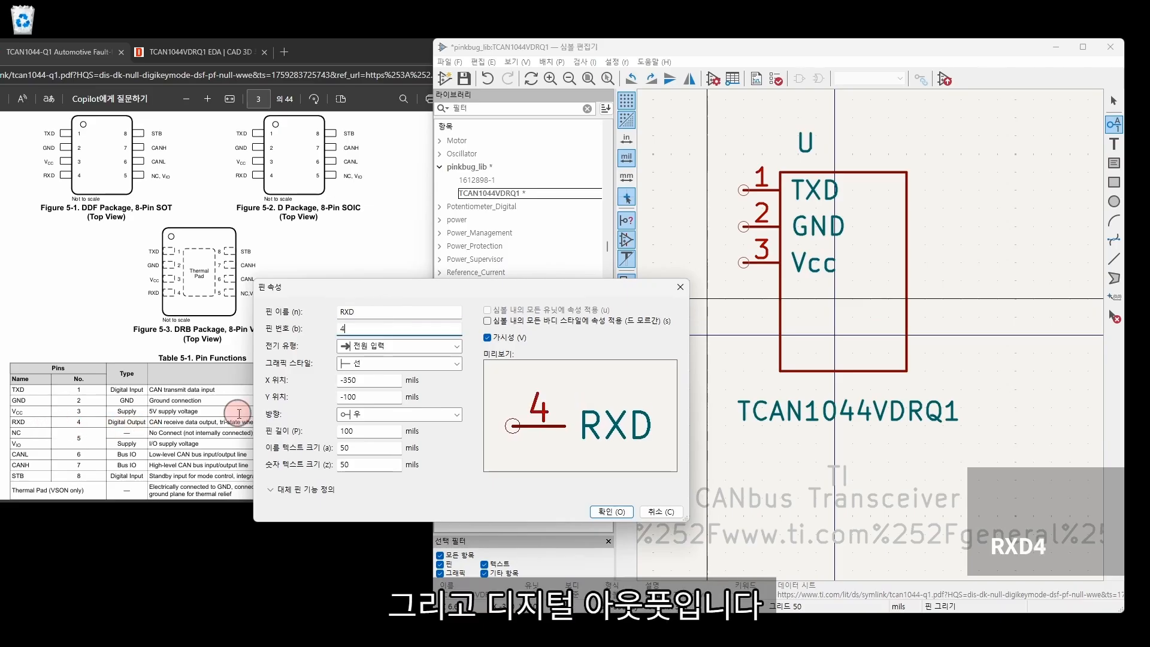
click(375, 351)
click(393, 368)
click(598, 511)
click(744, 299)
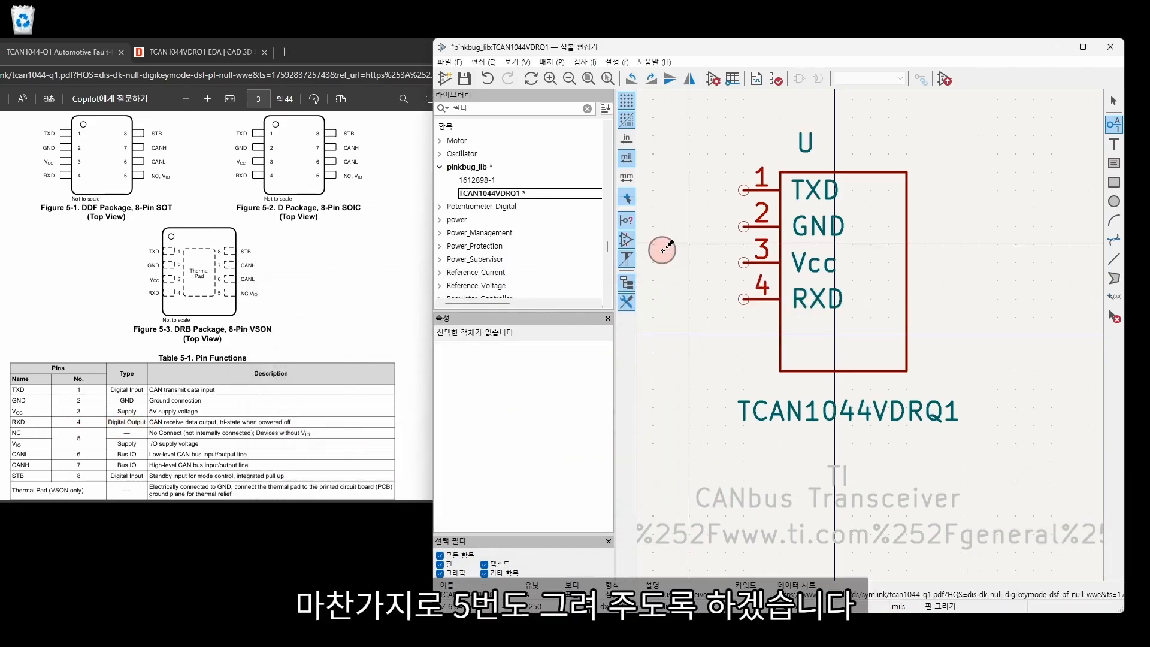
Step: Create a new pin with the name Vio and the pin number 5
click(689, 244)
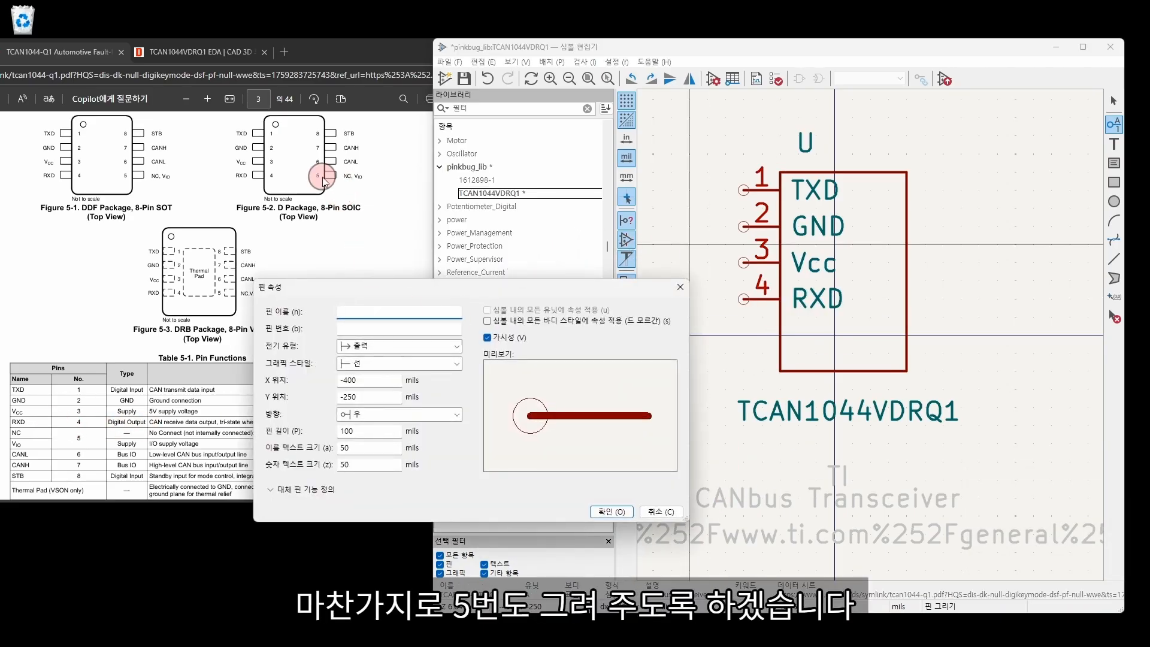
text(VIO)
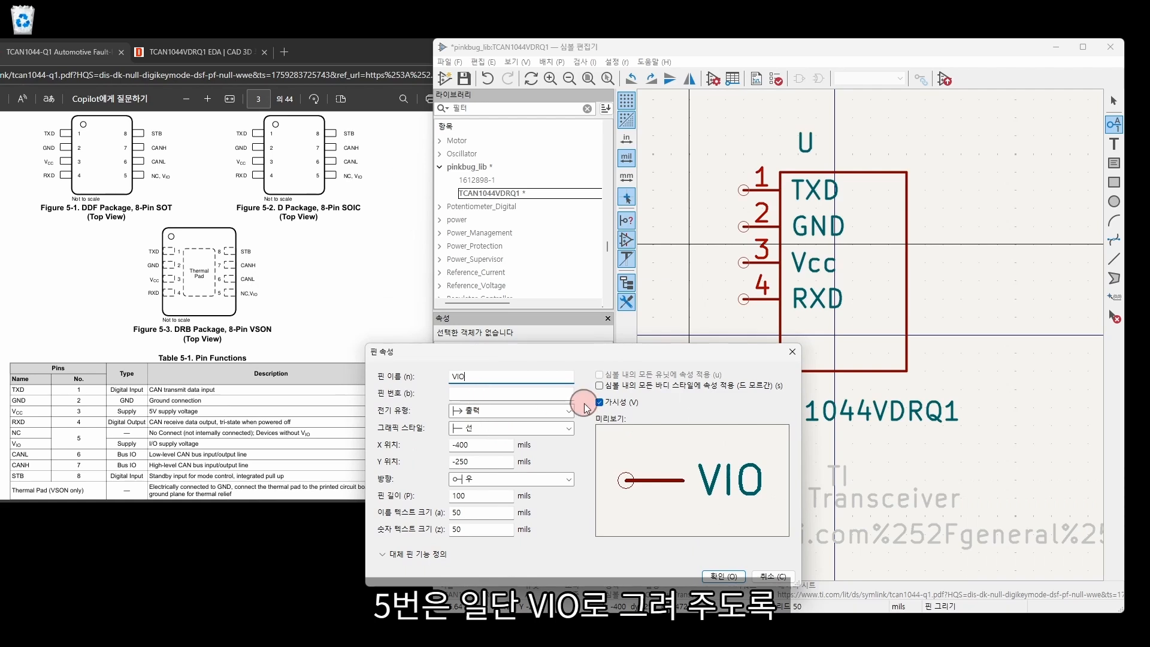
key(BackSpace)
key(BackSpace)
text(io)
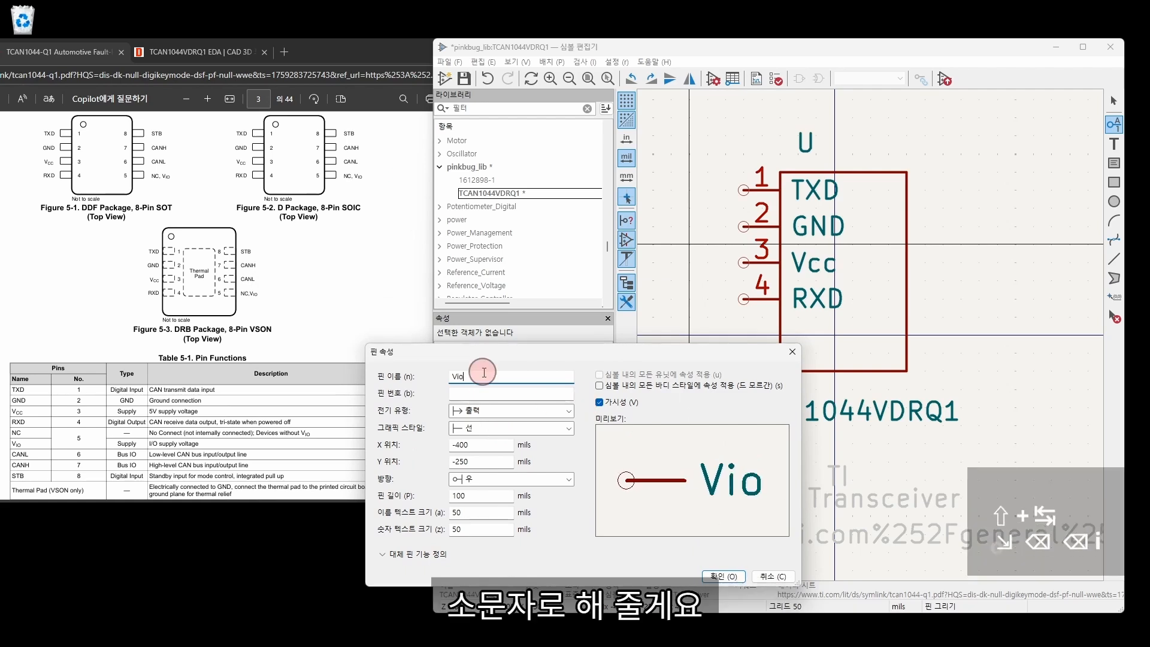
key(Tab)
text(5)
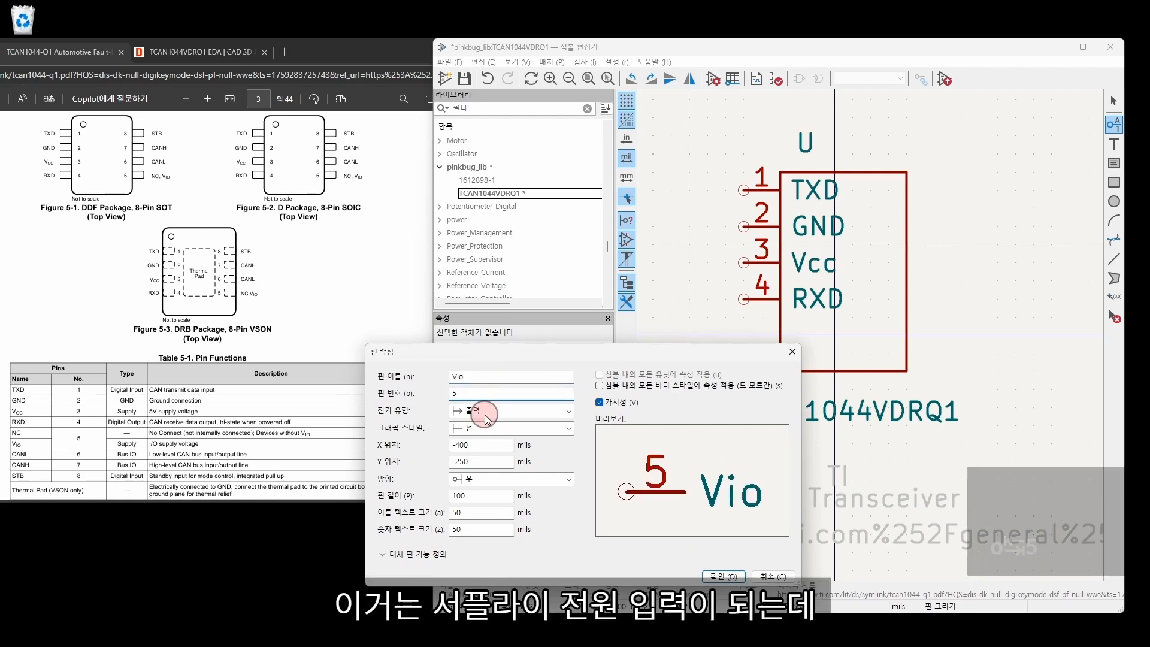
Step: Set the Vio pin's electrical type to power input, place it on the body's left edge below RXD, and end pin placement
click(481, 412)
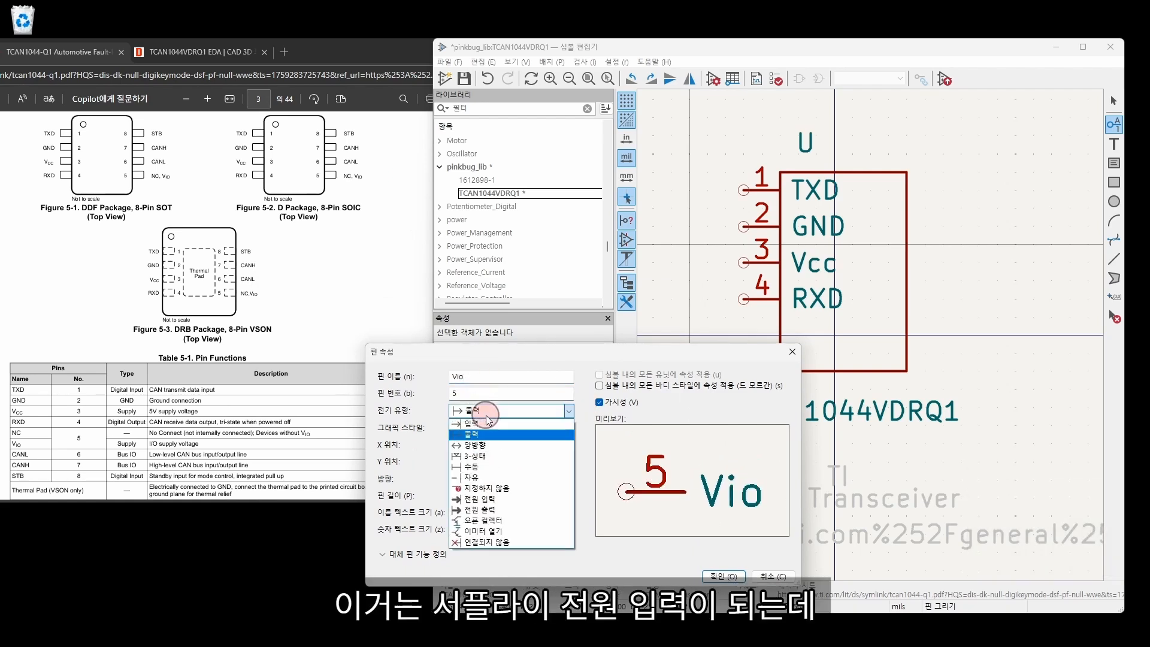
click(529, 496)
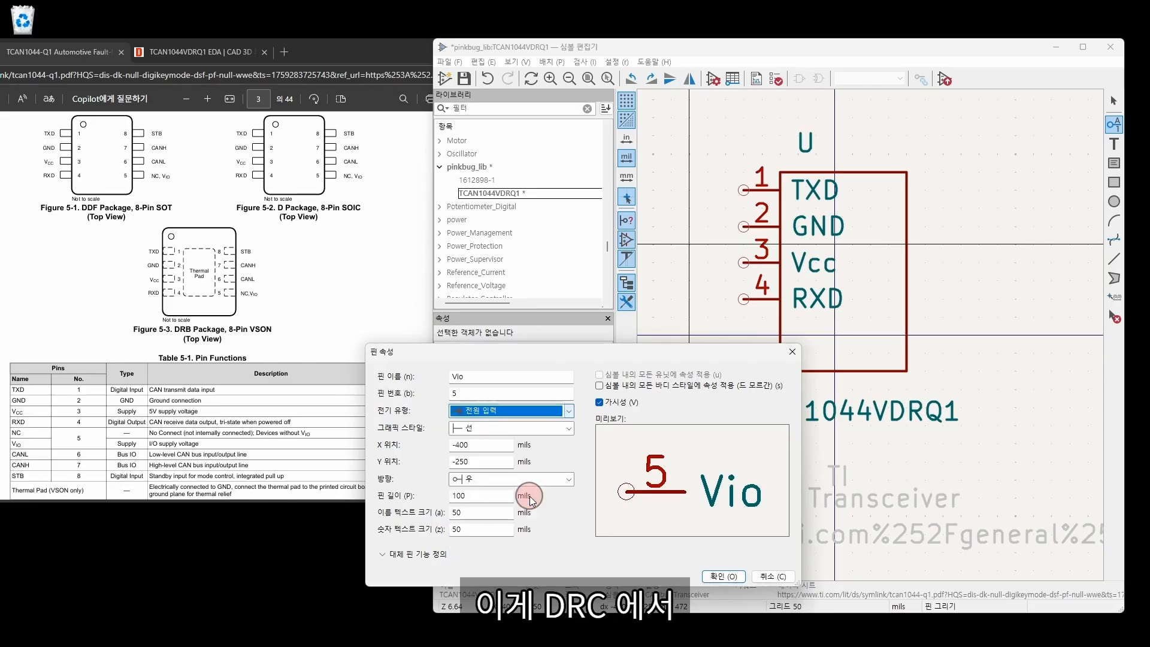
click(723, 576)
click(742, 336)
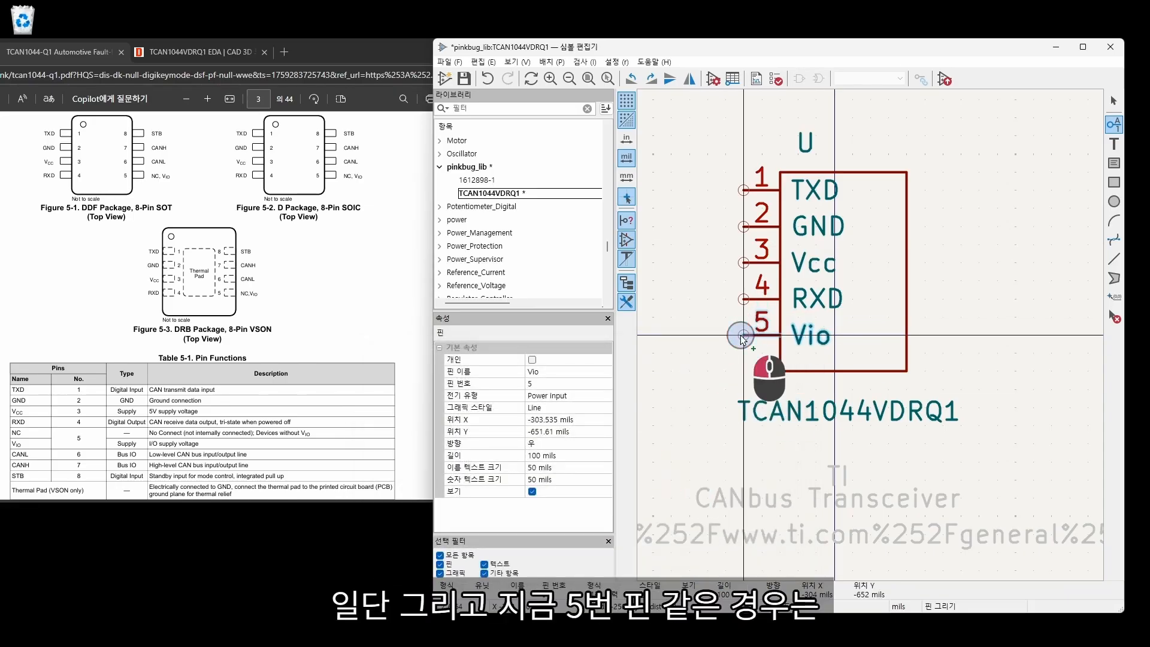
click(744, 337)
click(791, 353)
key(Escape)
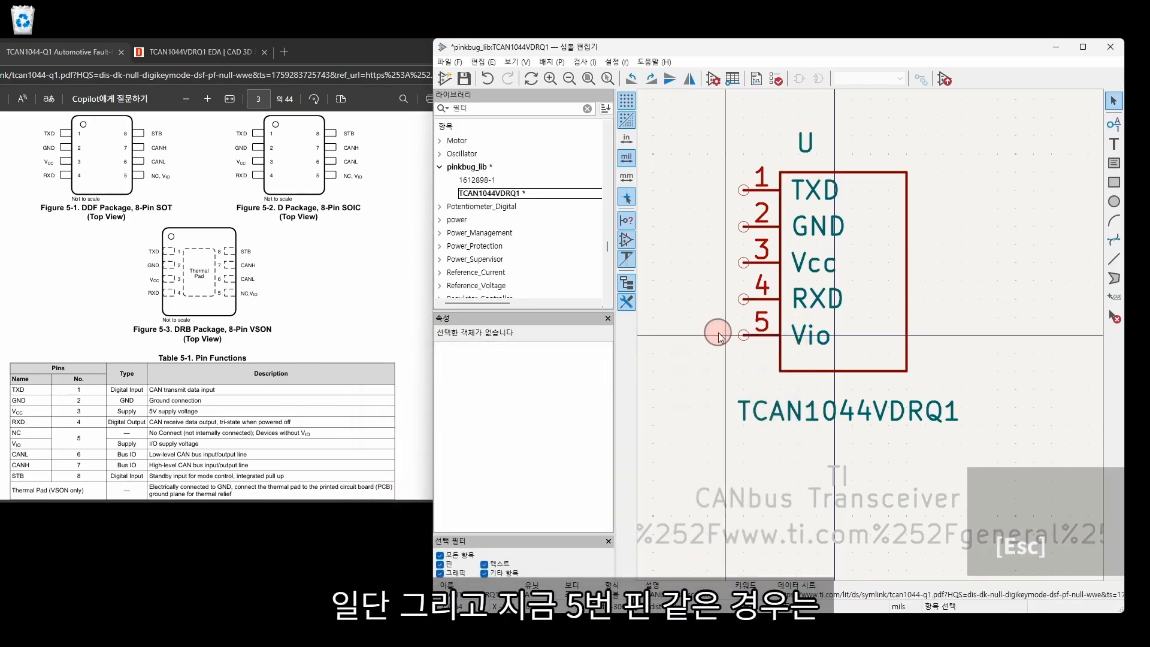
Step: Rotate the Vio pin repeatedly in 90-degree steps until it returns to its original orientation
click(754, 335)
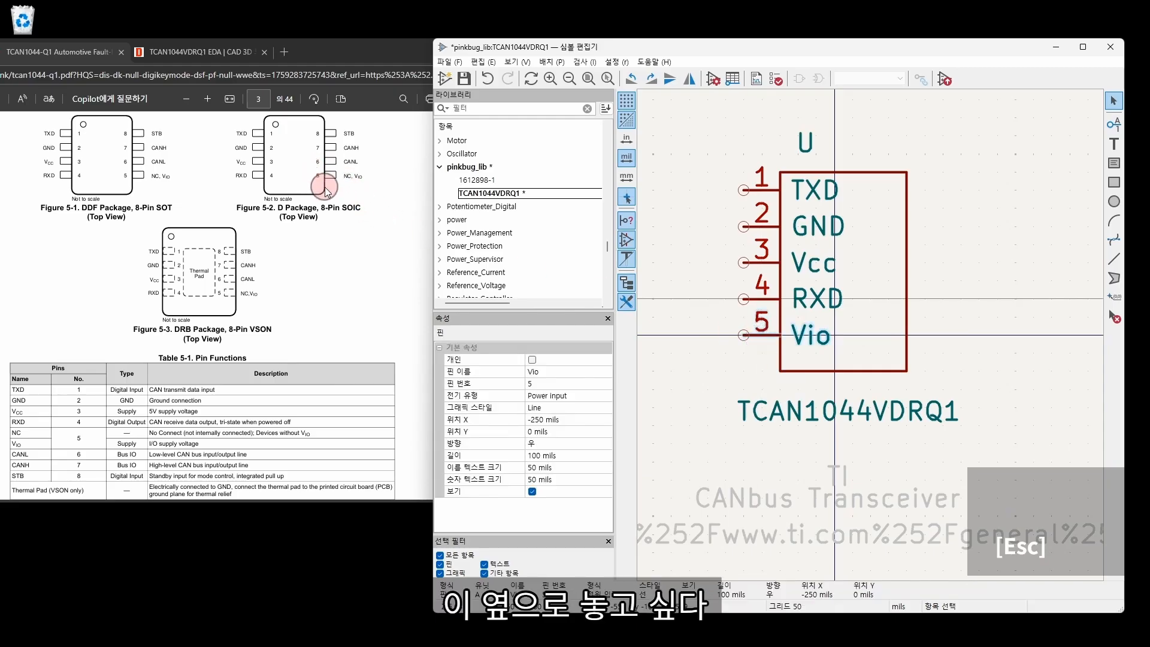
key(r)
key(r)
key(r)
key(r)
key(r)
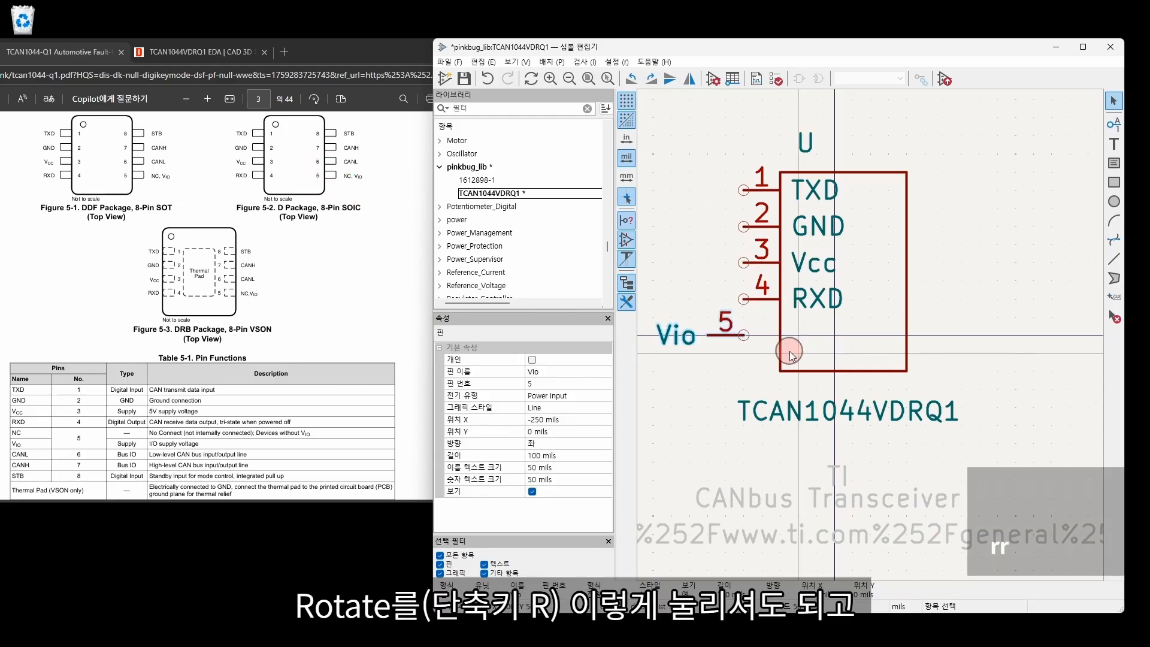
key(r)
key(r)
key(r)
Step: Mirror the Vio pin horizontally in place, and undo the flip
right_click(755, 336)
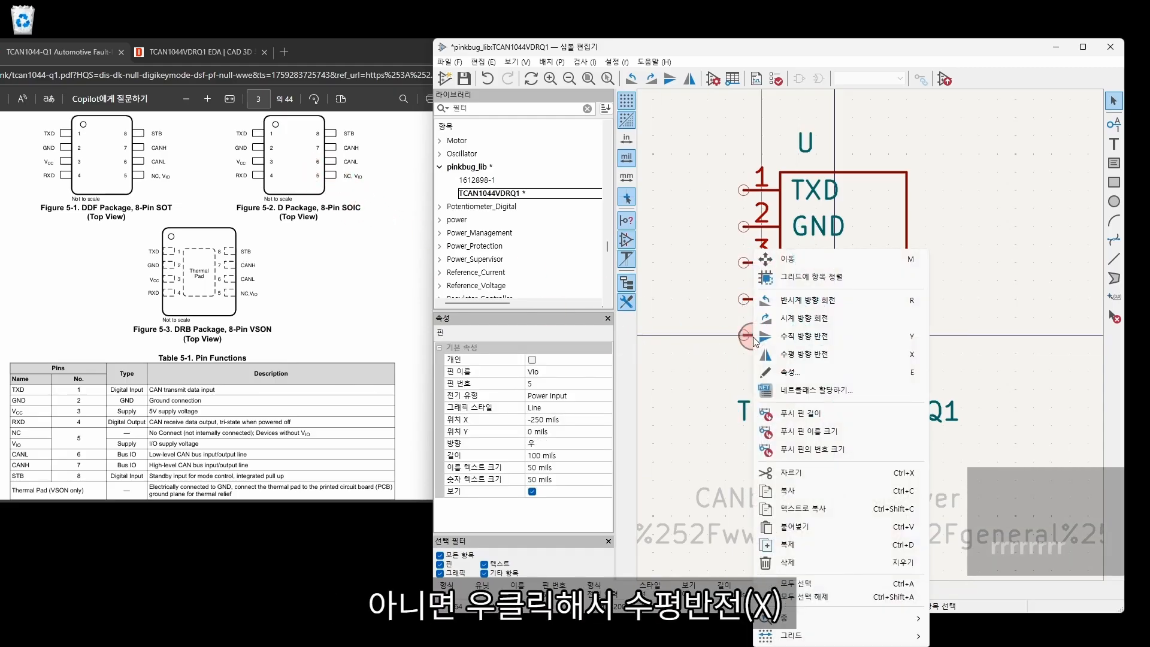
click(841, 360)
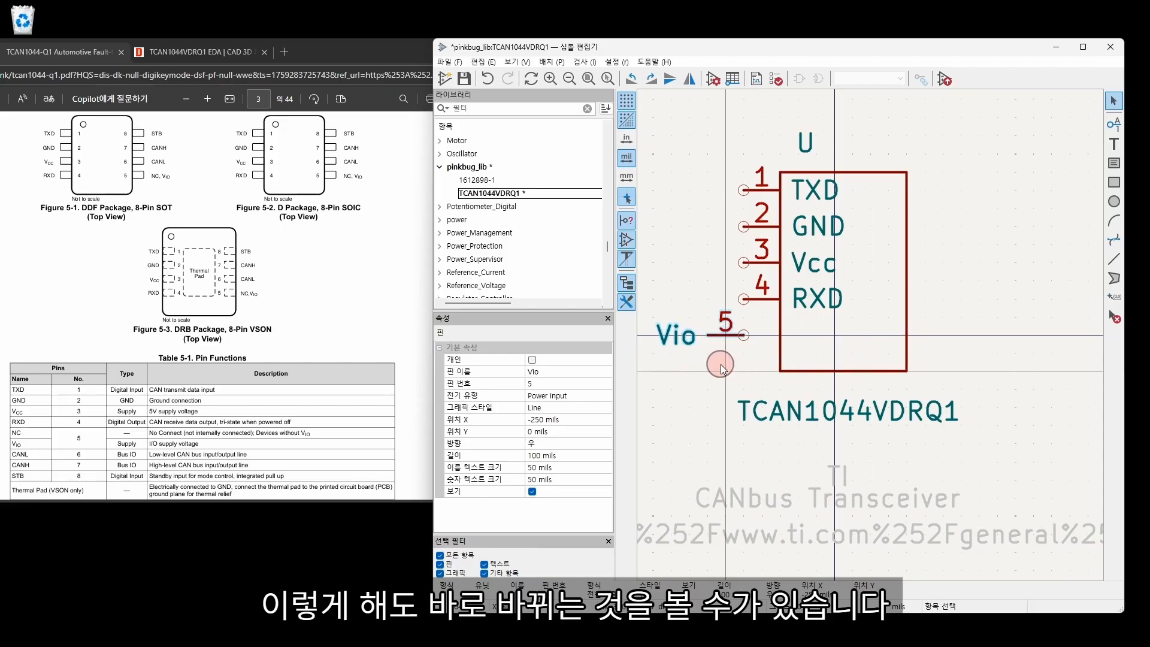
key(ctrl+z)
Step: Move the Vio pin to the body's right edge level with RXD, flipping it horizontally during the move
key(m)
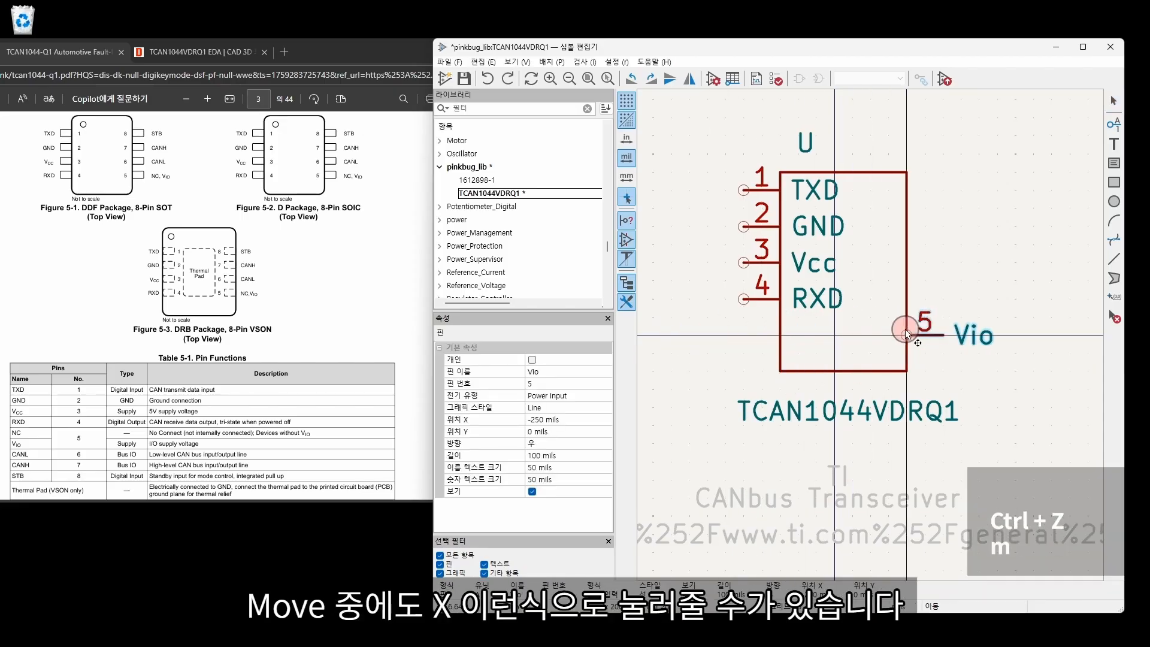
key(x)
click(959, 300)
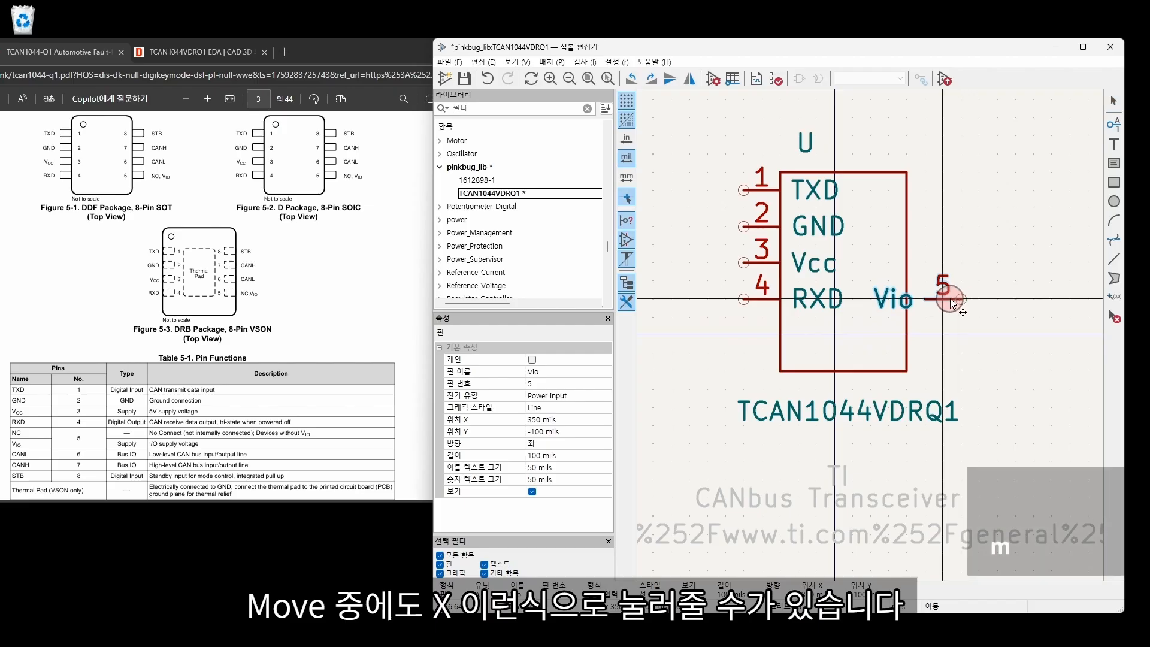
click(957, 302)
Step: Create a new pin named CANL with the pin number 6 and the bidirectional electrical type
click(1114, 124)
click(1017, 160)
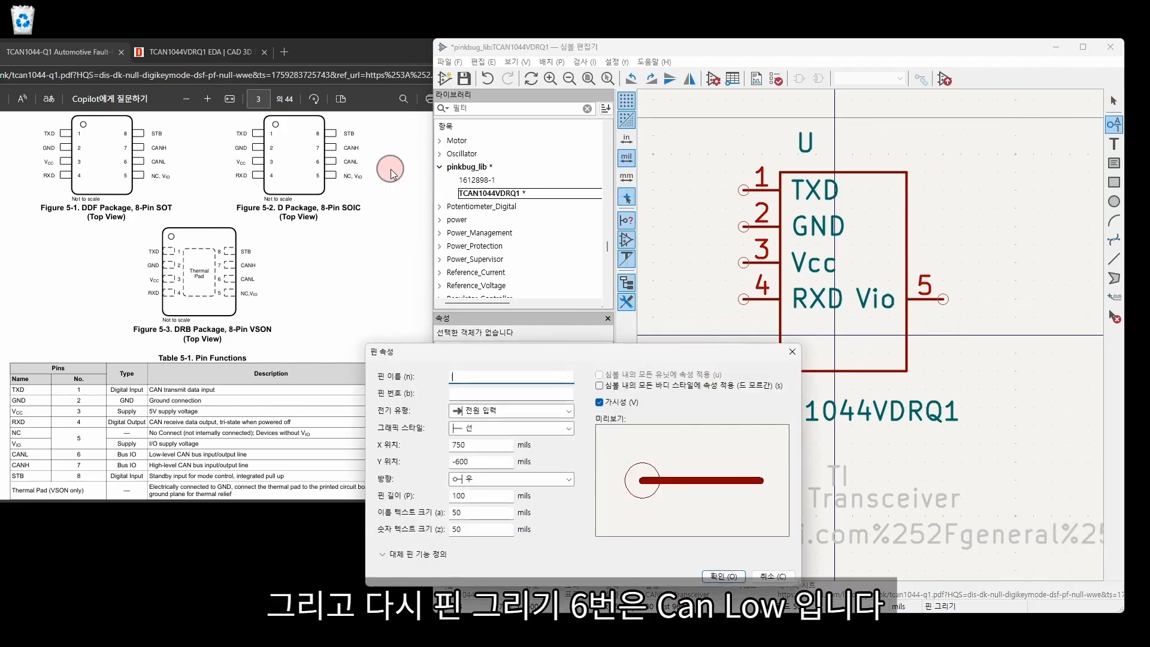
text(CANL)
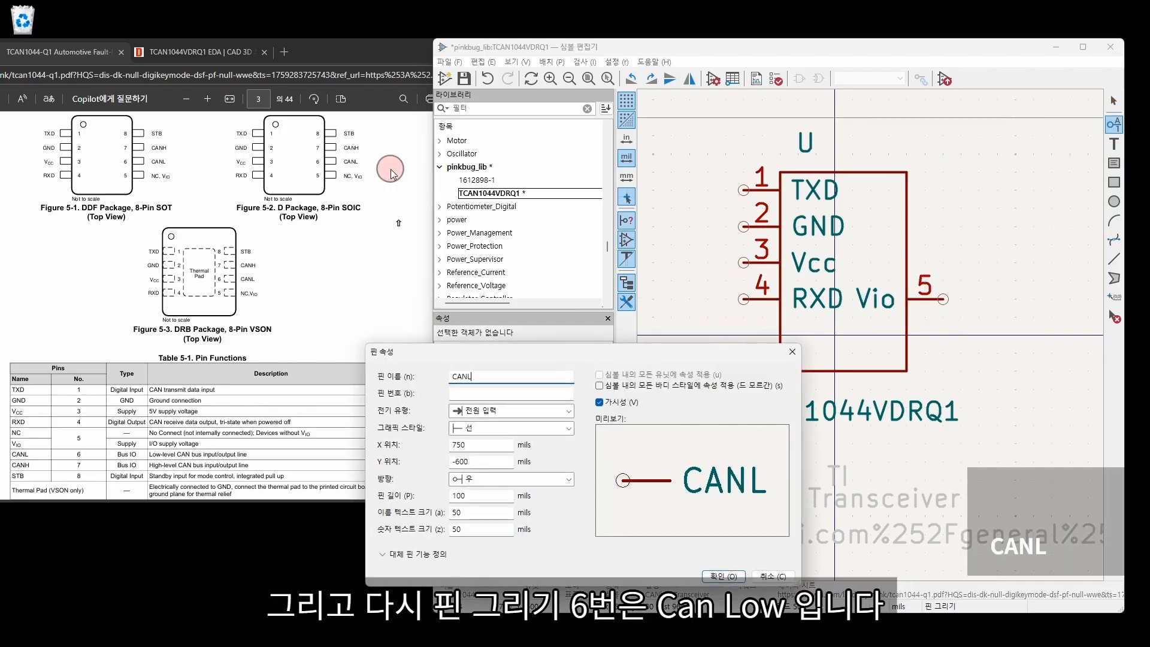
text(6)
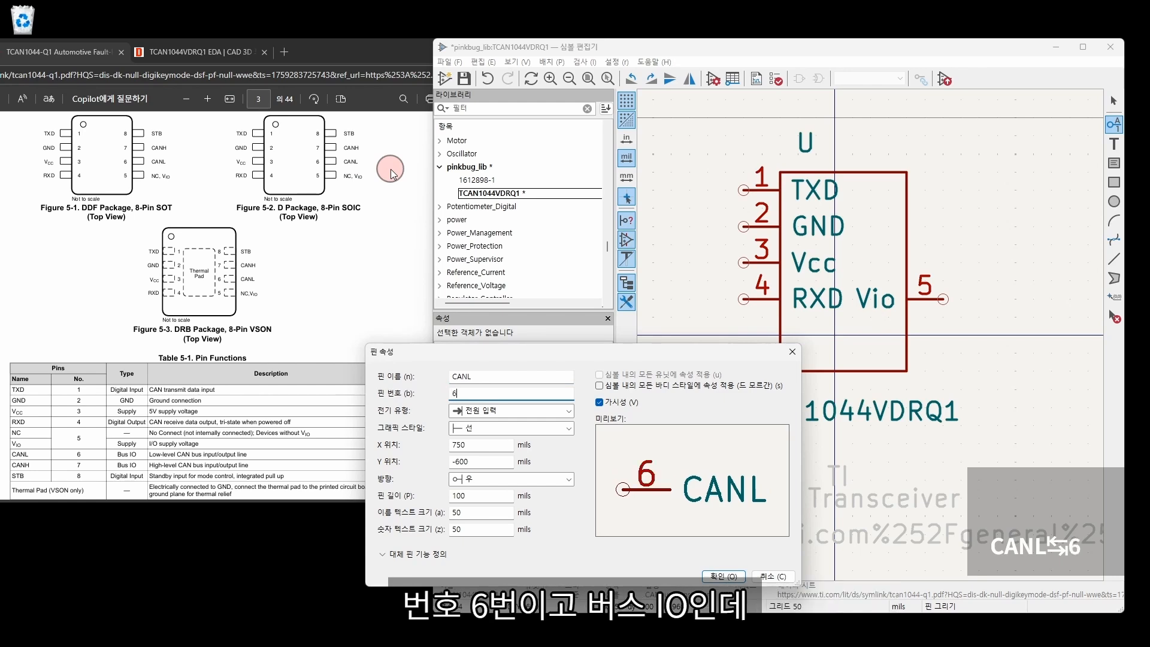
click(566, 414)
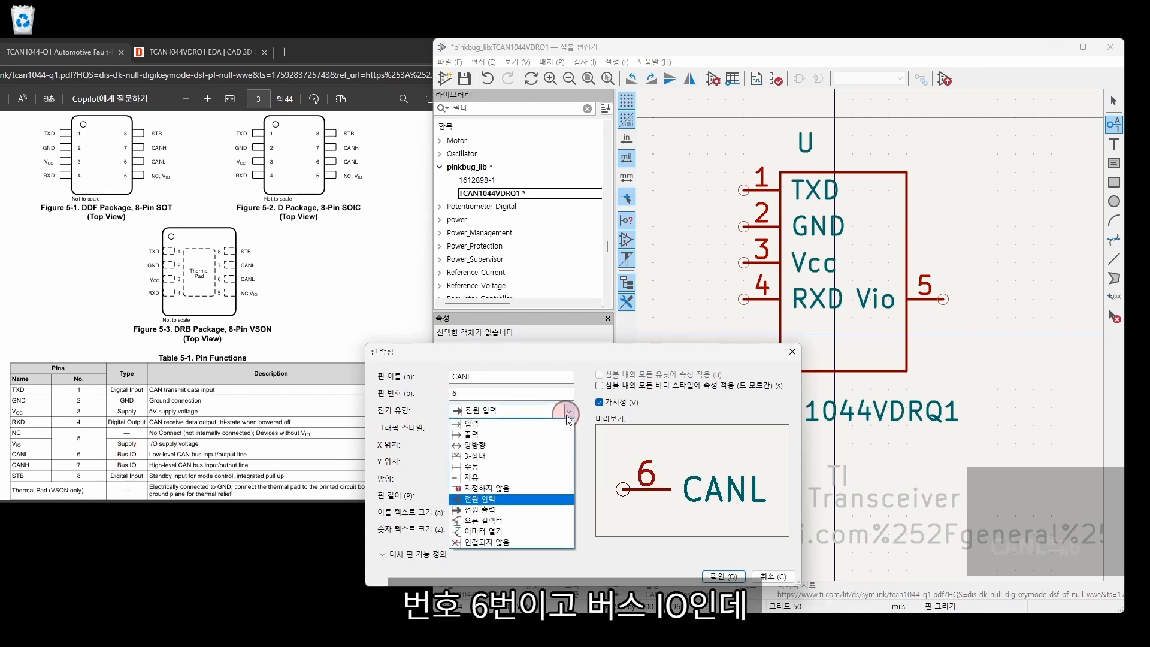
click(533, 446)
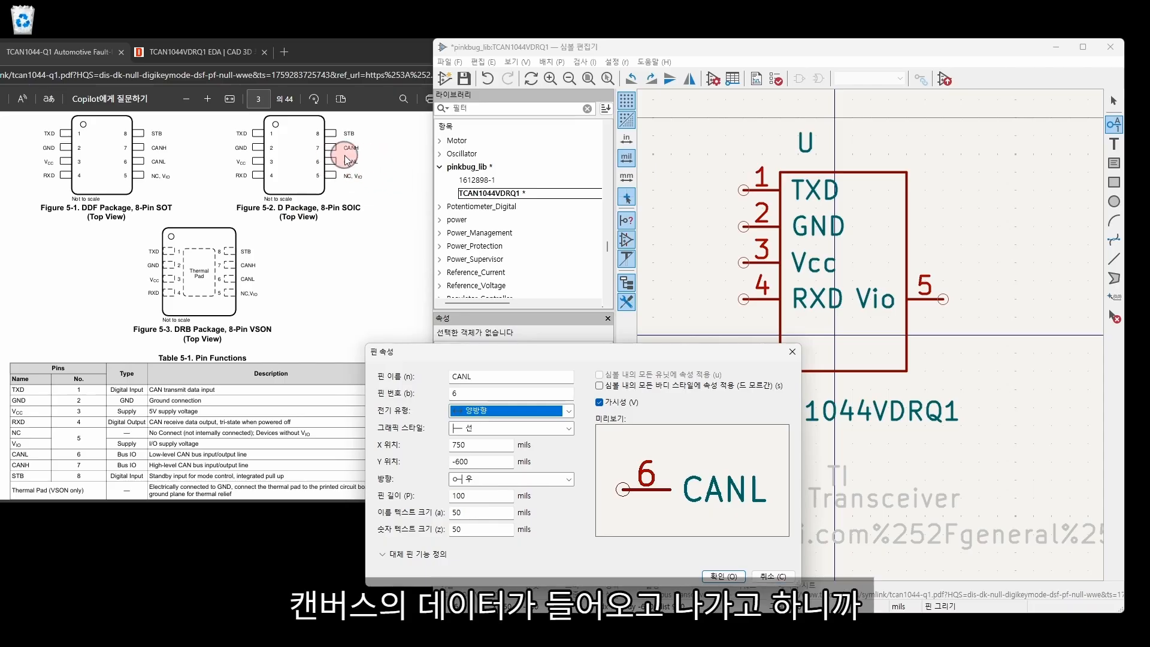
Step: Accept the CANL pin's properties, rotate it 180 degrees, and place it on the body's right edge directly above Vio
click(724, 575)
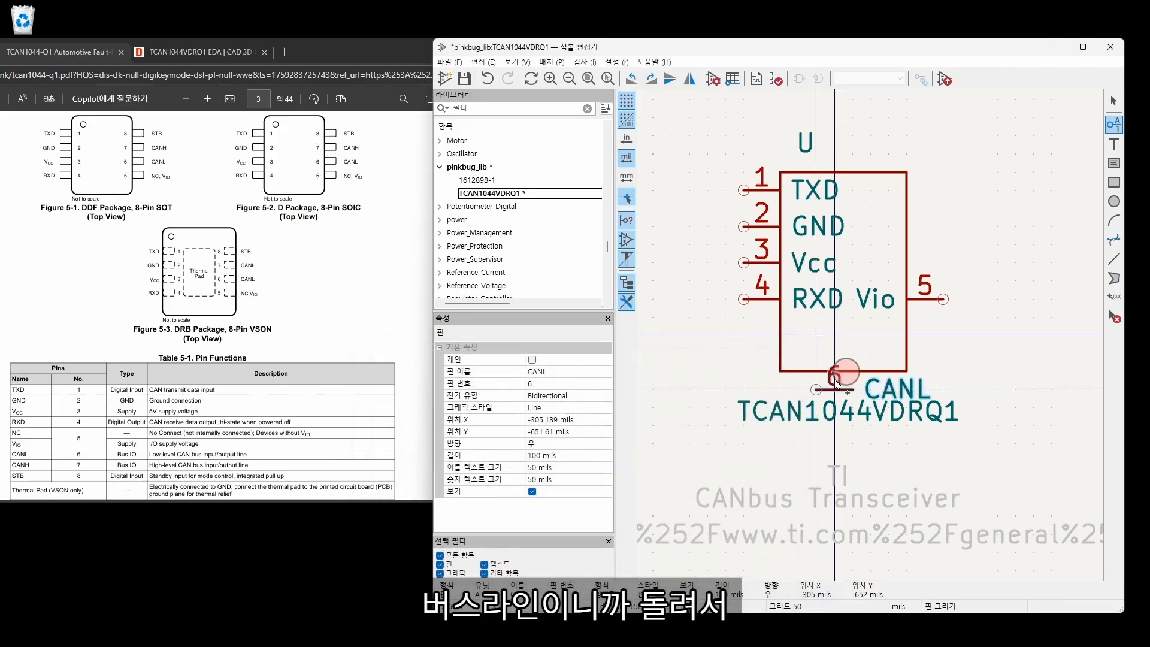
key(r)
key(r)
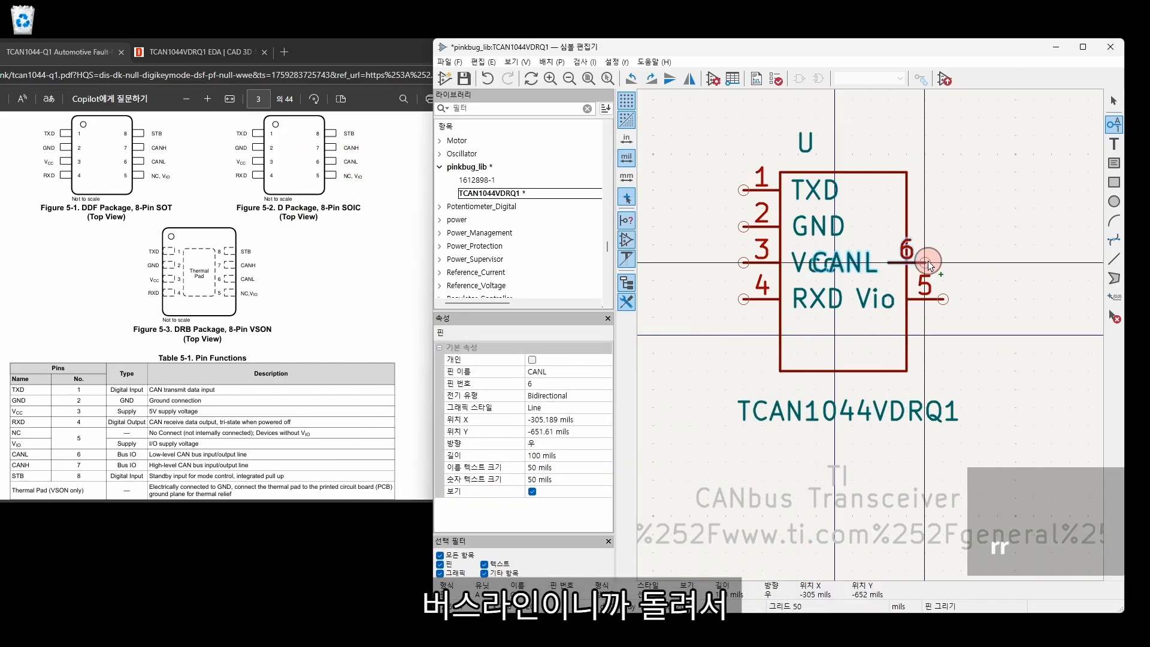
click(946, 261)
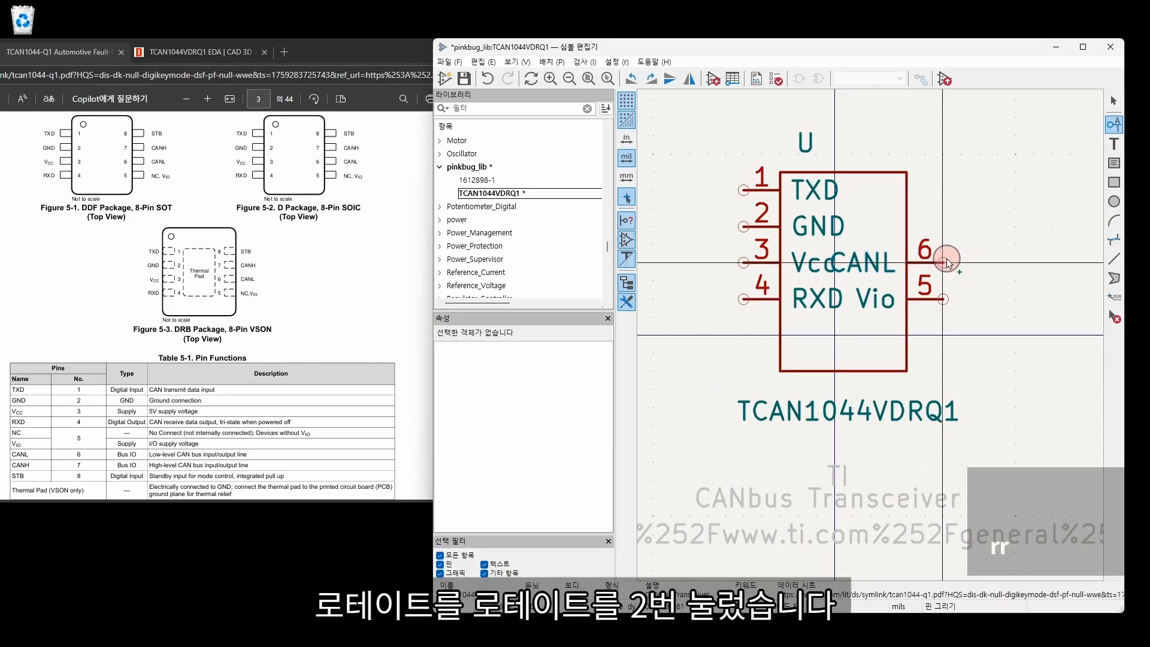
Step: Add a bidirectional pin named CANH with number 7 on the body's right edge, directly above CANL
click(1114, 124)
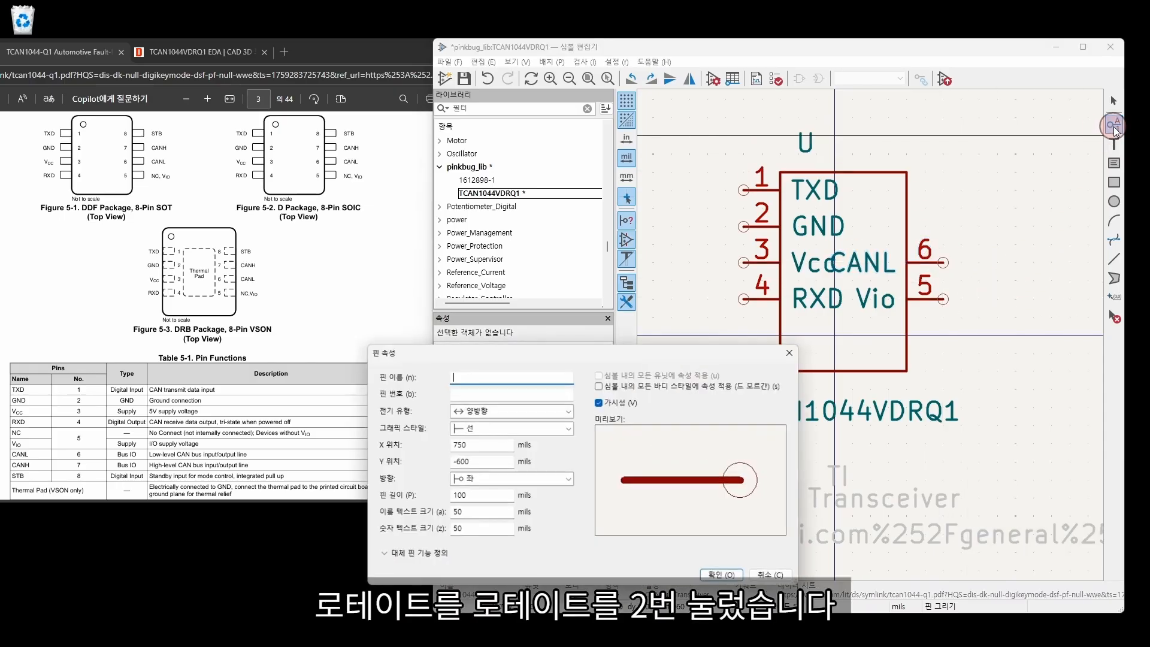
text(C)
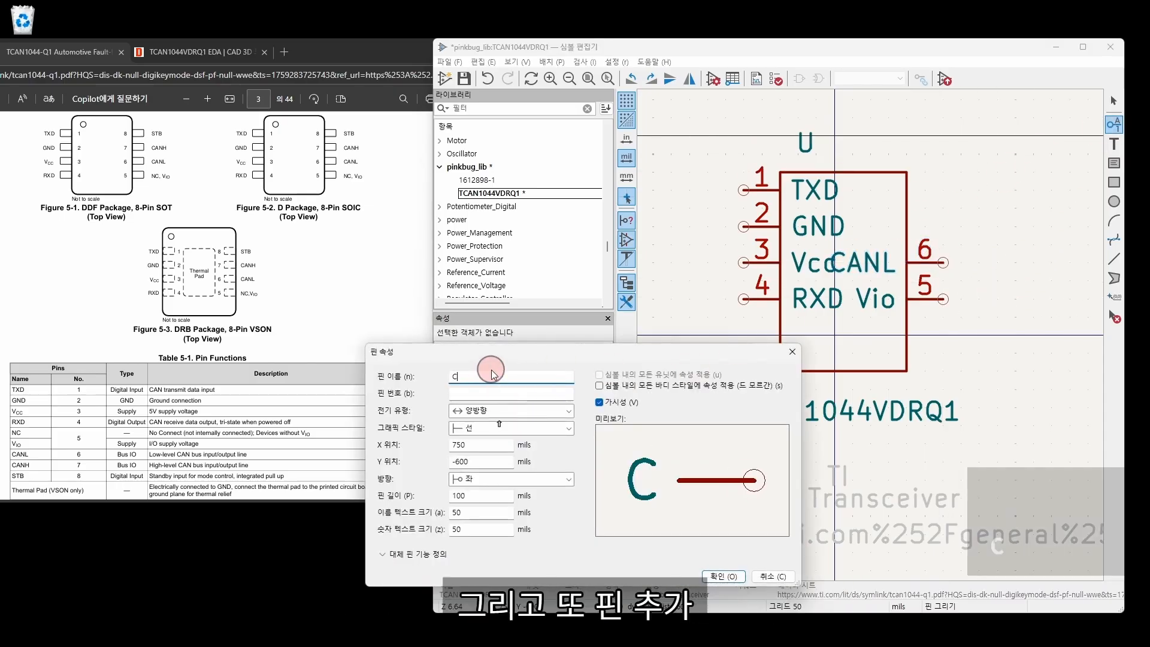
text(ANH)
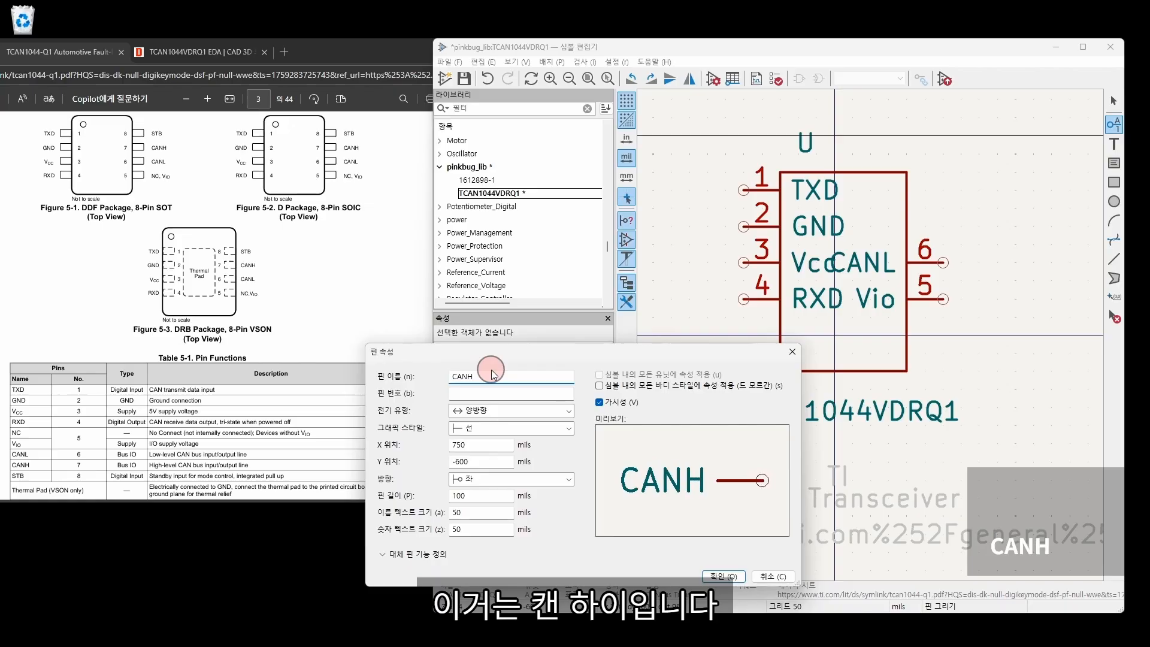
key(Tab)
text(7)
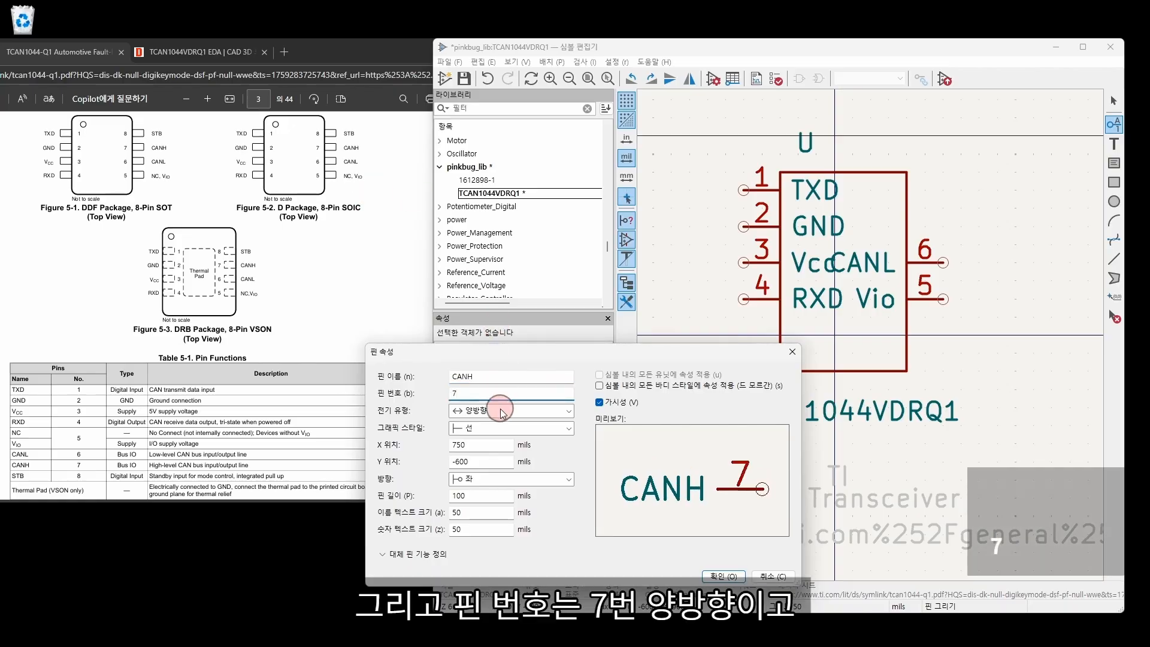
key(Return)
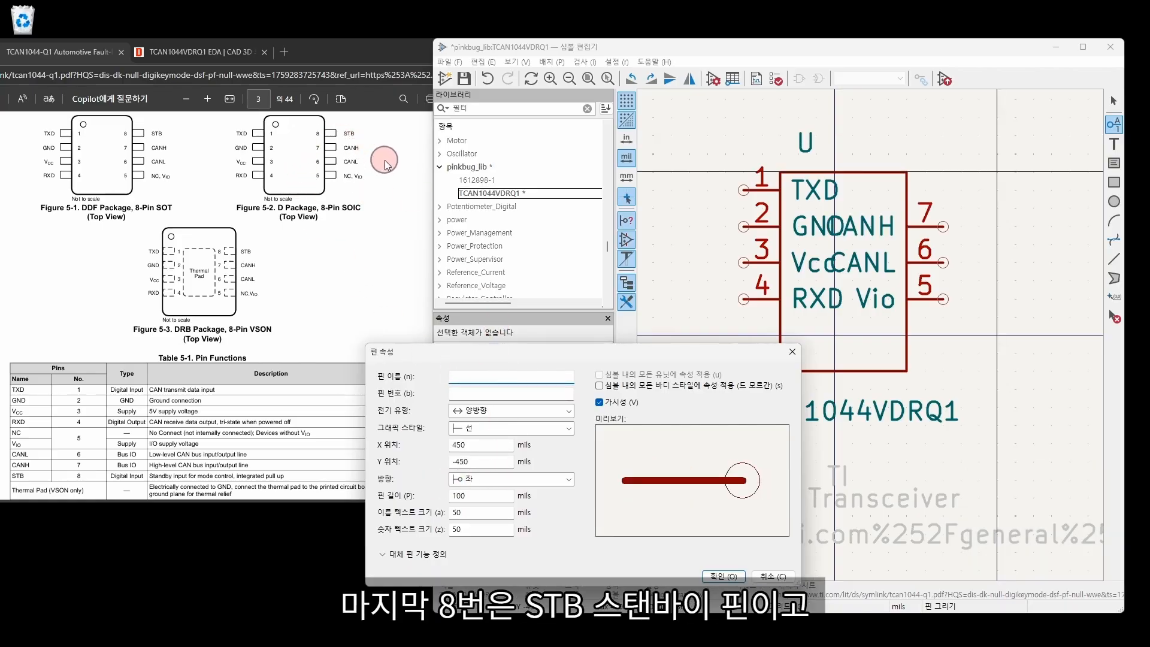
Step: Name the new pin STB with number 8, choose its electrical type, and place it on the body's right edge directly above CANH
text(STB)
click(472, 395)
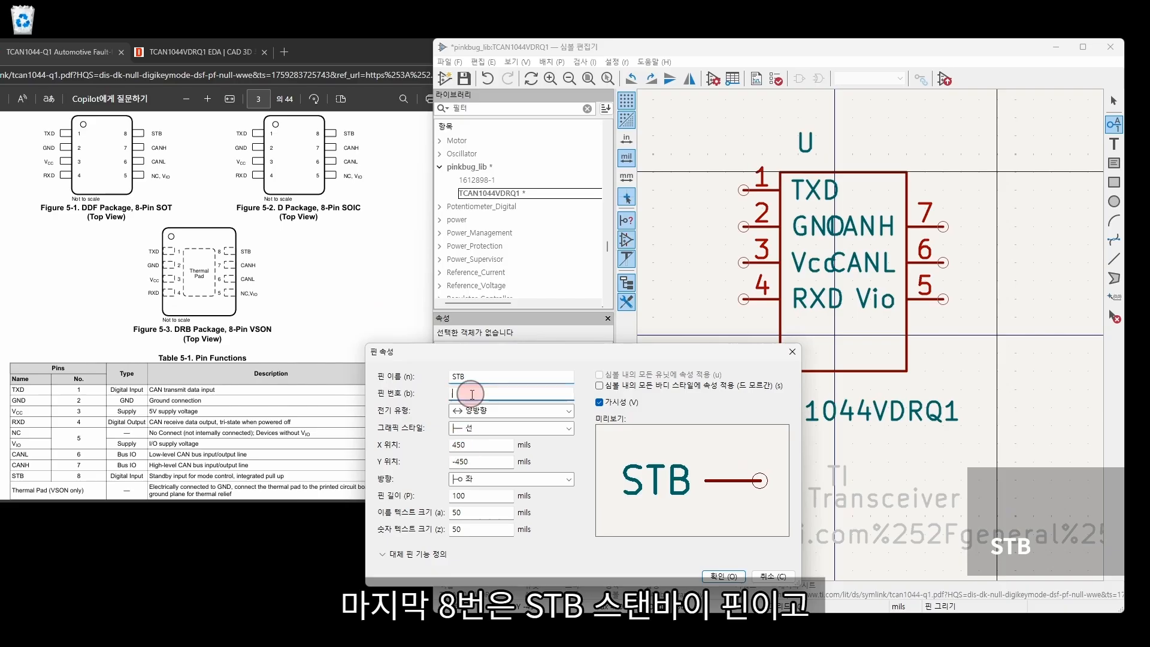
text(8)
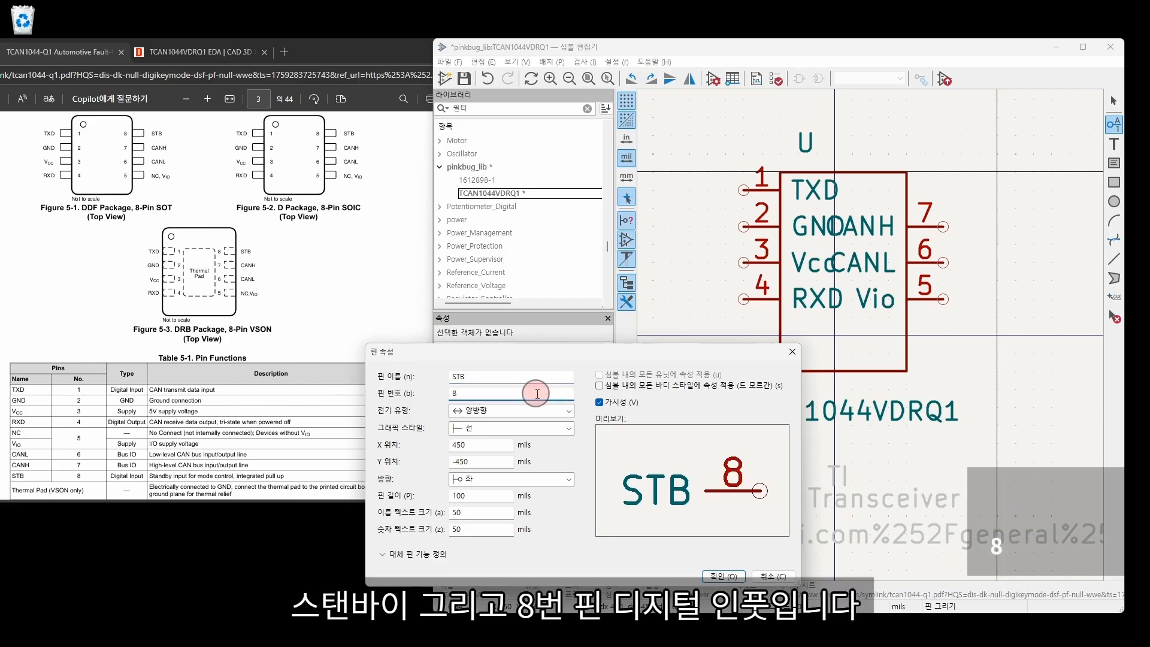
click(488, 412)
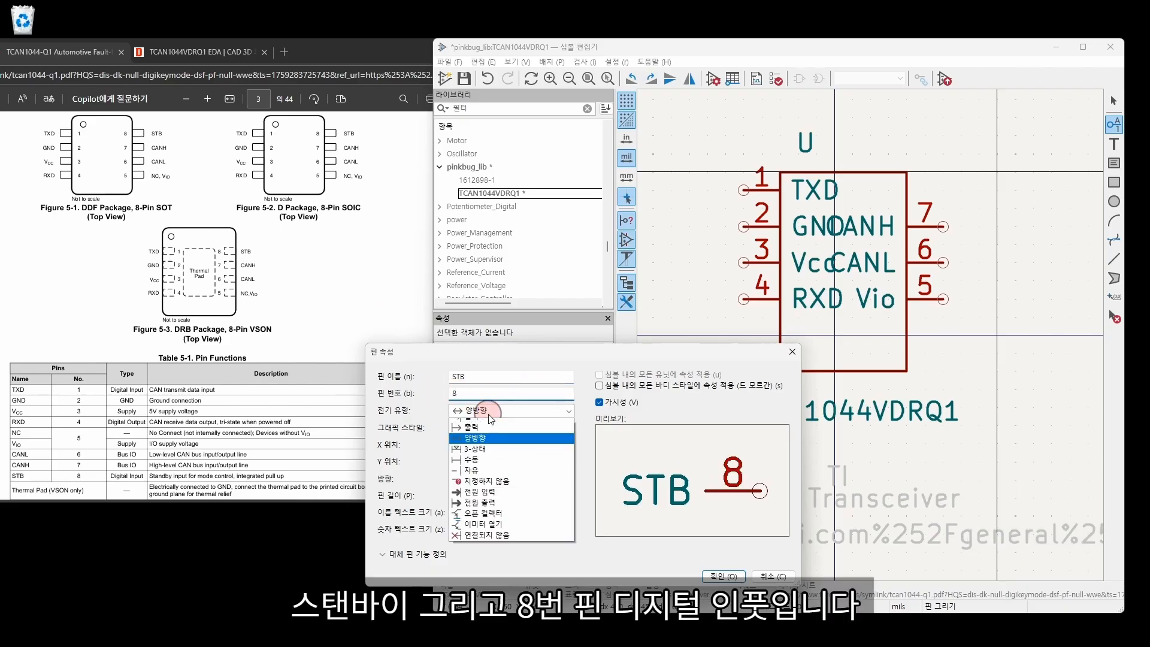
click(493, 426)
click(723, 576)
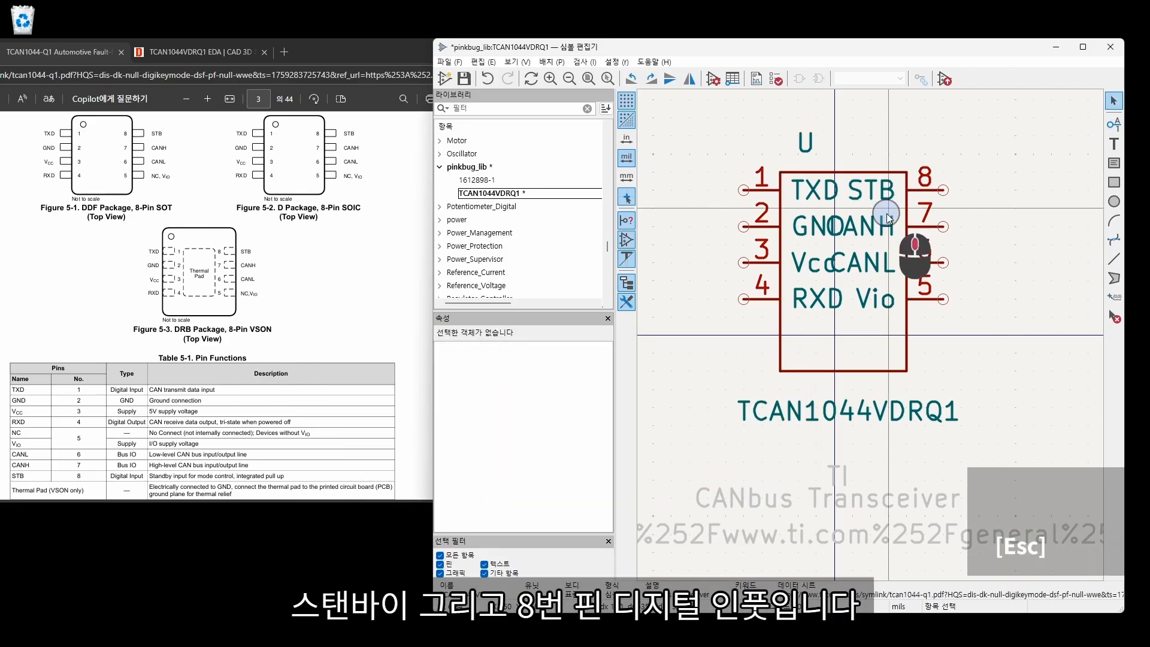
Step: Move the four right-side pins STB, CANH, CANL and Vio outward together to X position 500 mils
middle_drag(887, 214, 865, 231)
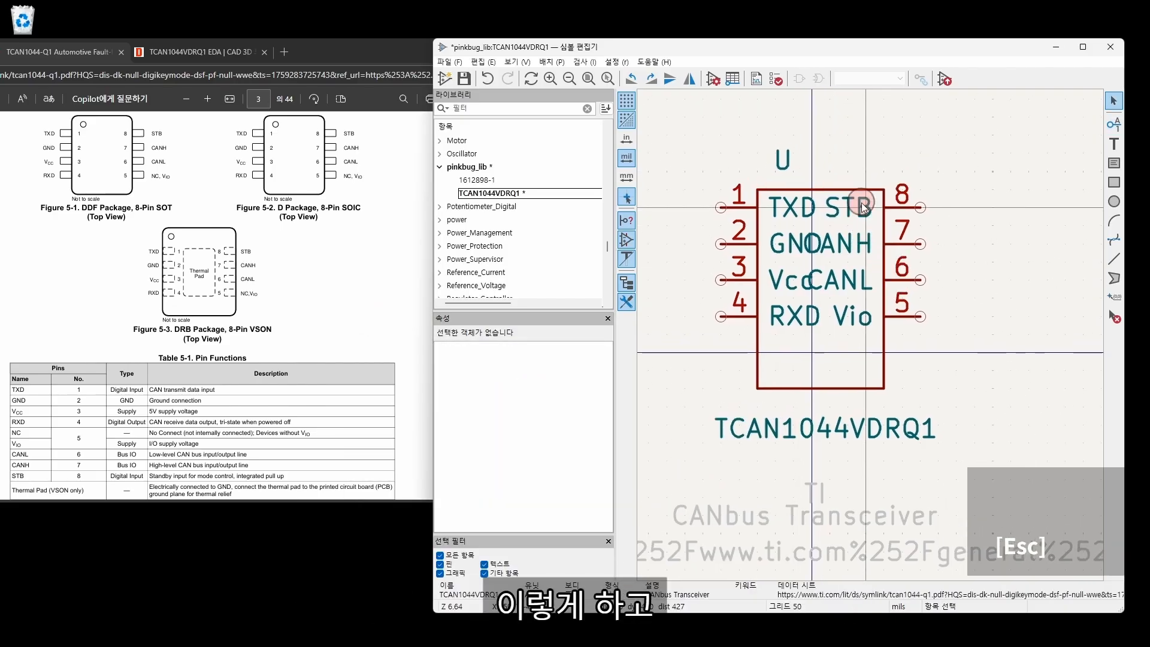
drag(983, 154, 912, 320)
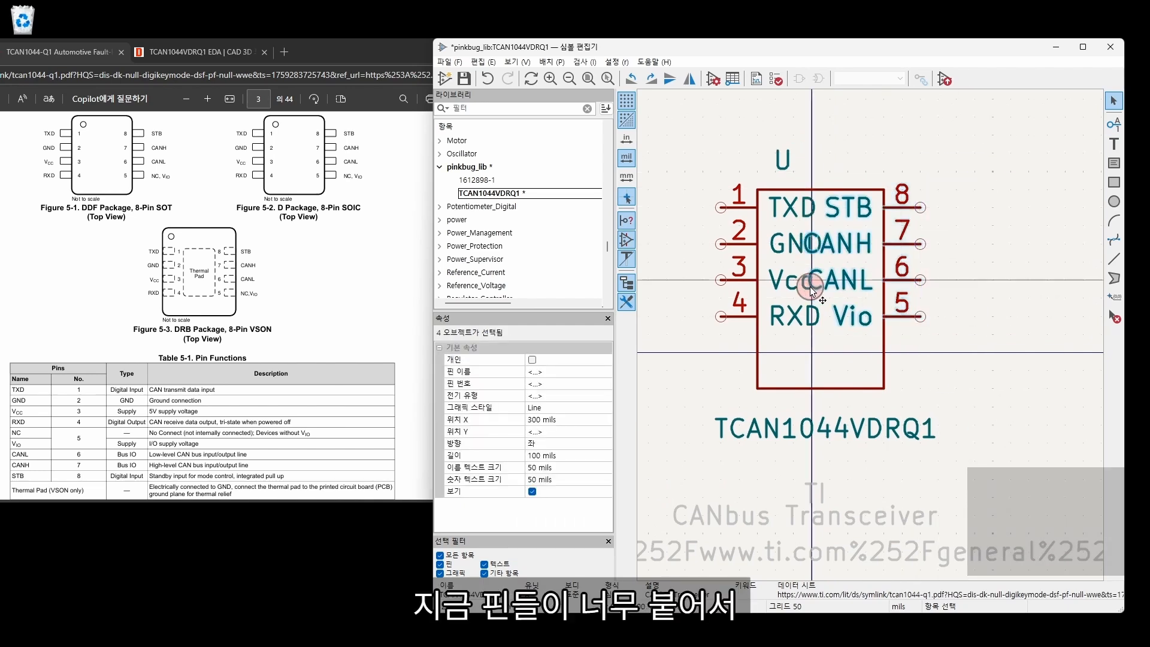
key(m)
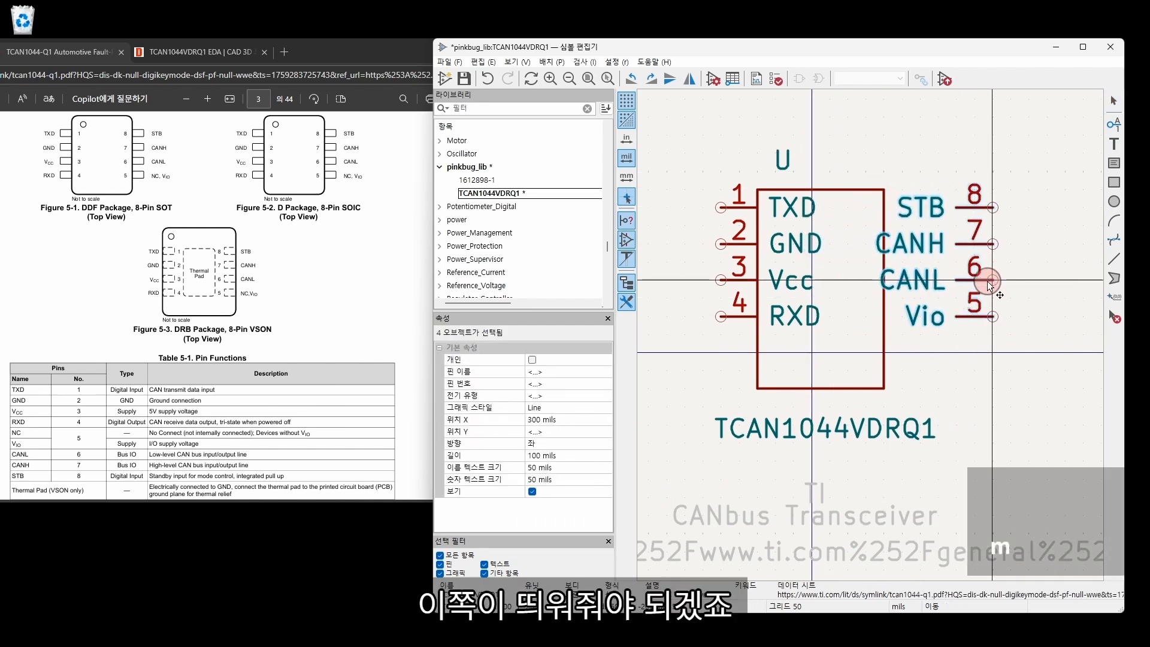
click(989, 285)
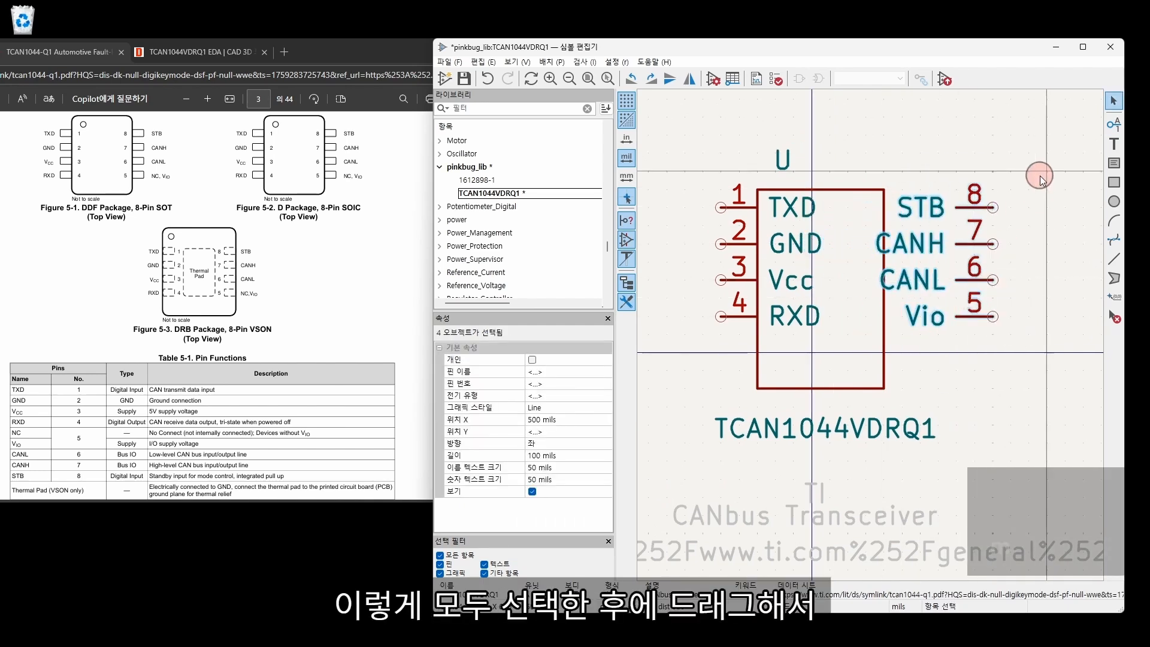
drag(1041, 174, 993, 372)
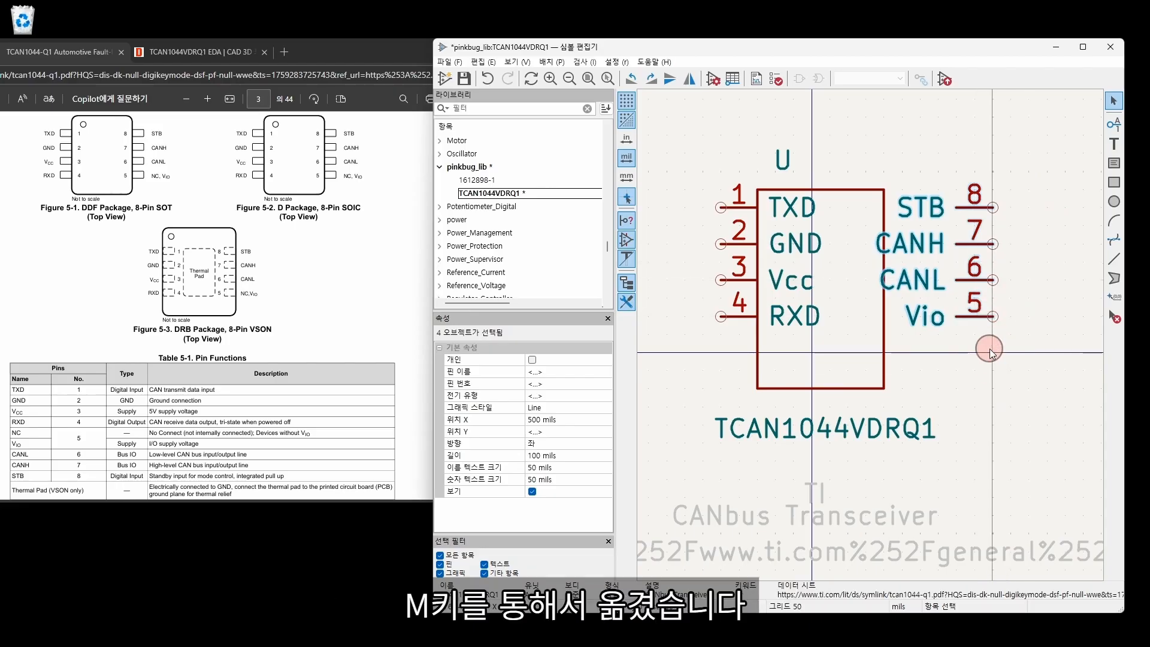
click(973, 351)
Step: Widen the body rectangle to 550 mils so it meets the right-side pins, and move it up 100 mils
click(887, 357)
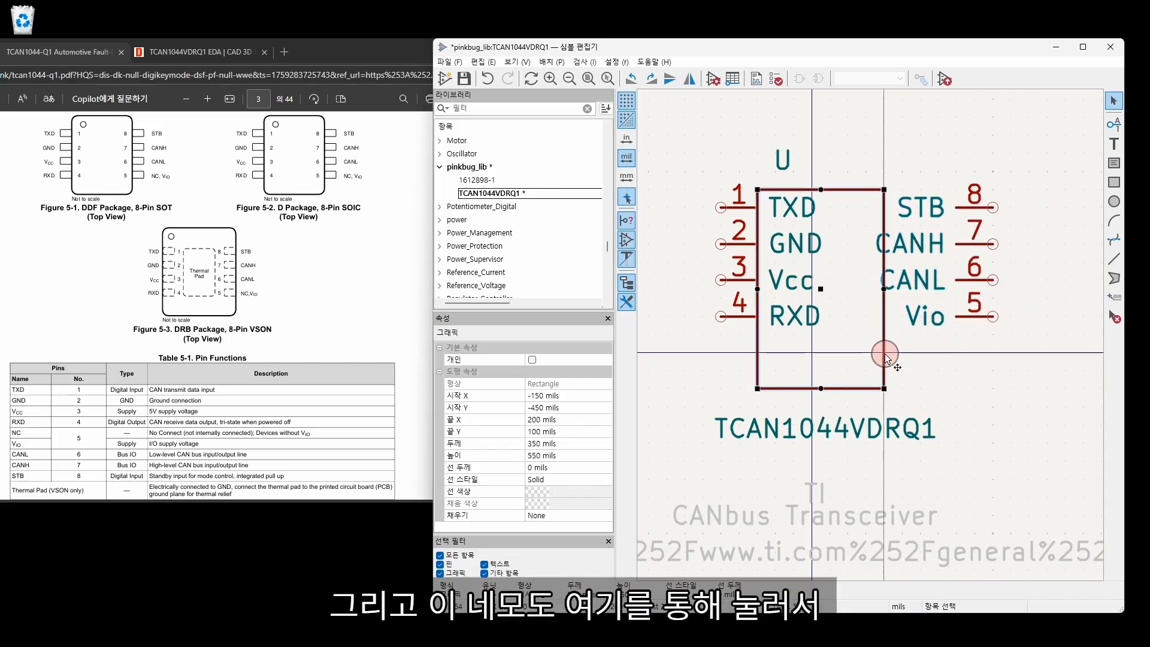
drag(884, 290, 954, 288)
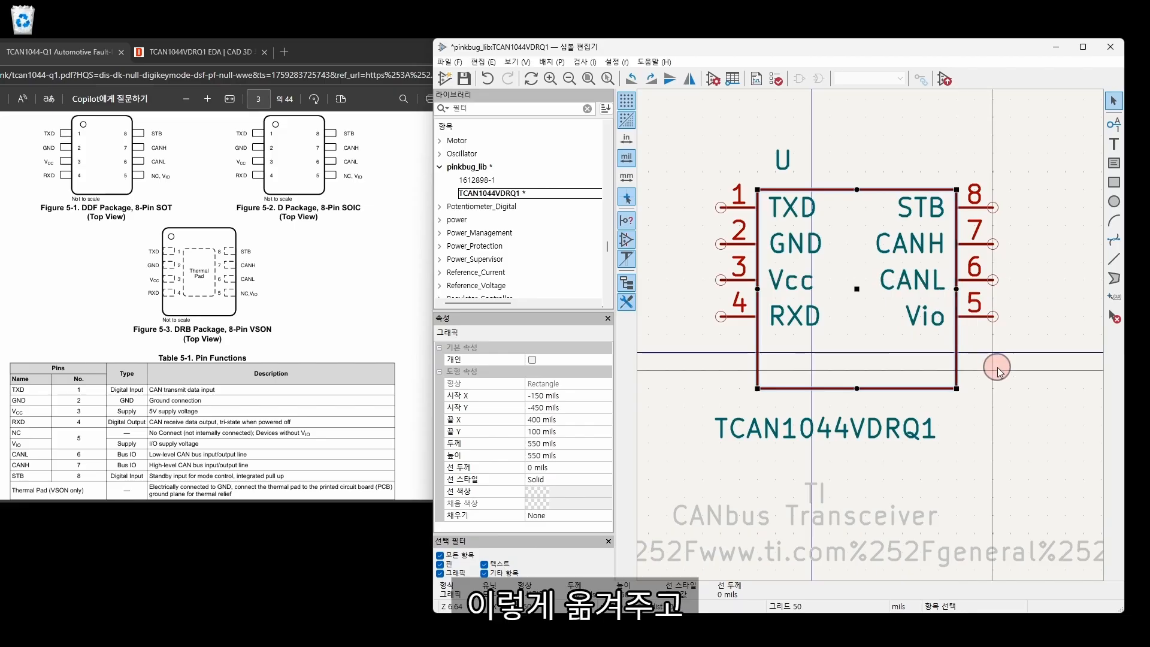
key(m)
click(917, 306)
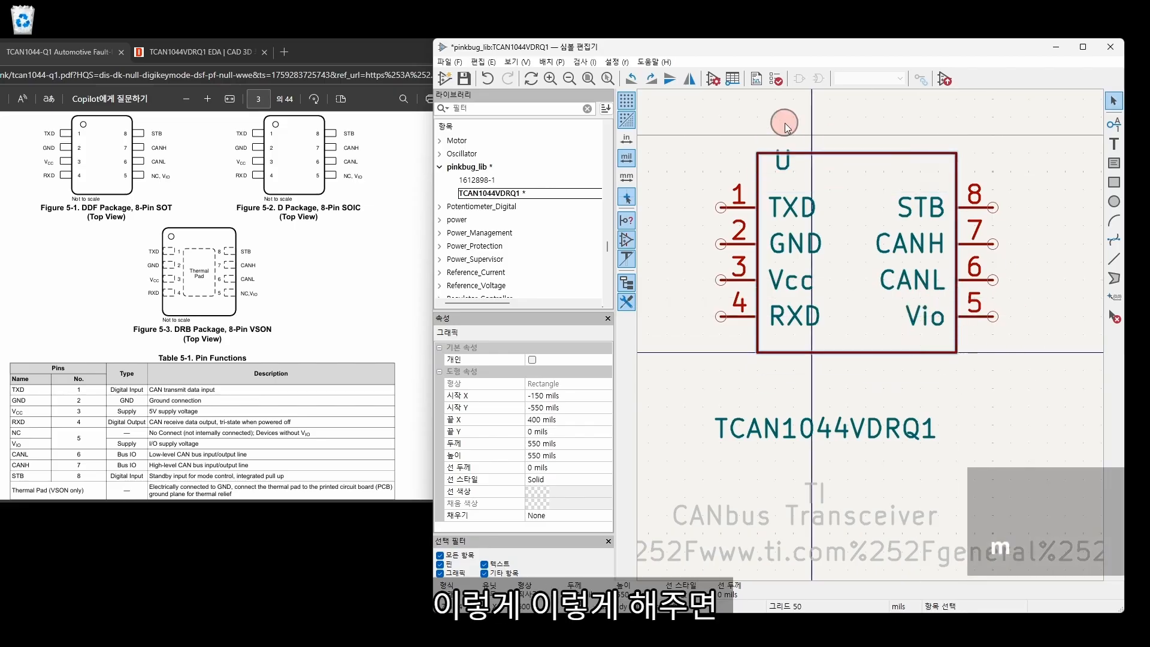
Step: Move the reference U just above the body's upper-left corner and the value TCAN1044VDRQ1 just below the body
click(780, 161)
drag(781, 161, 781, 140)
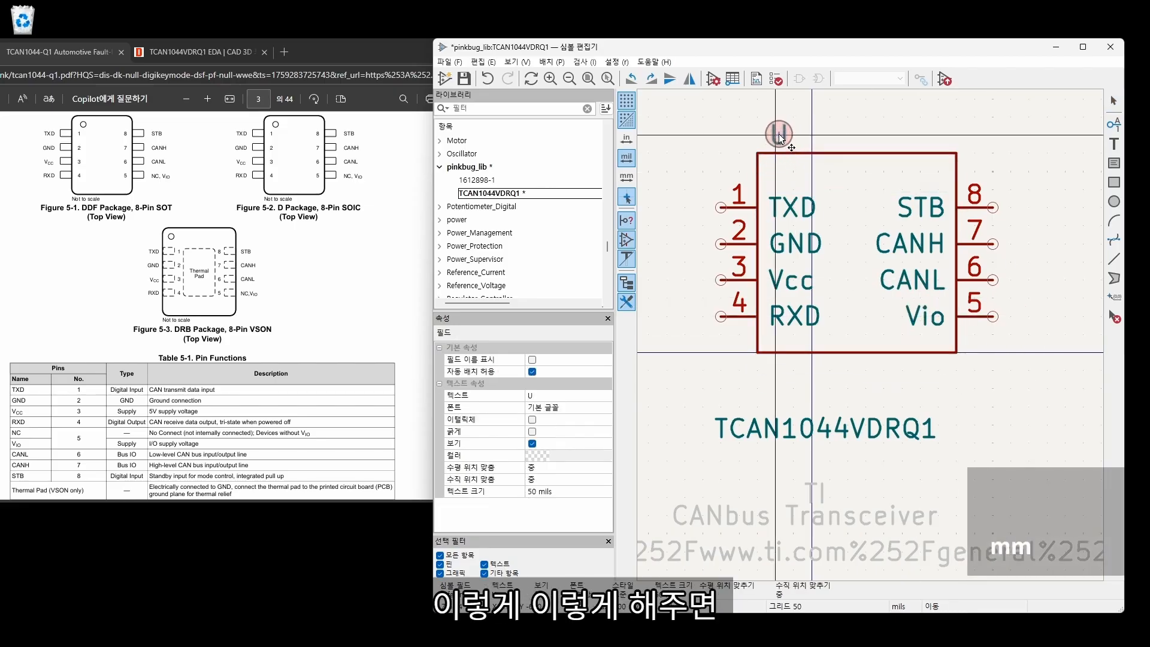
click(863, 428)
drag(863, 427, 863, 377)
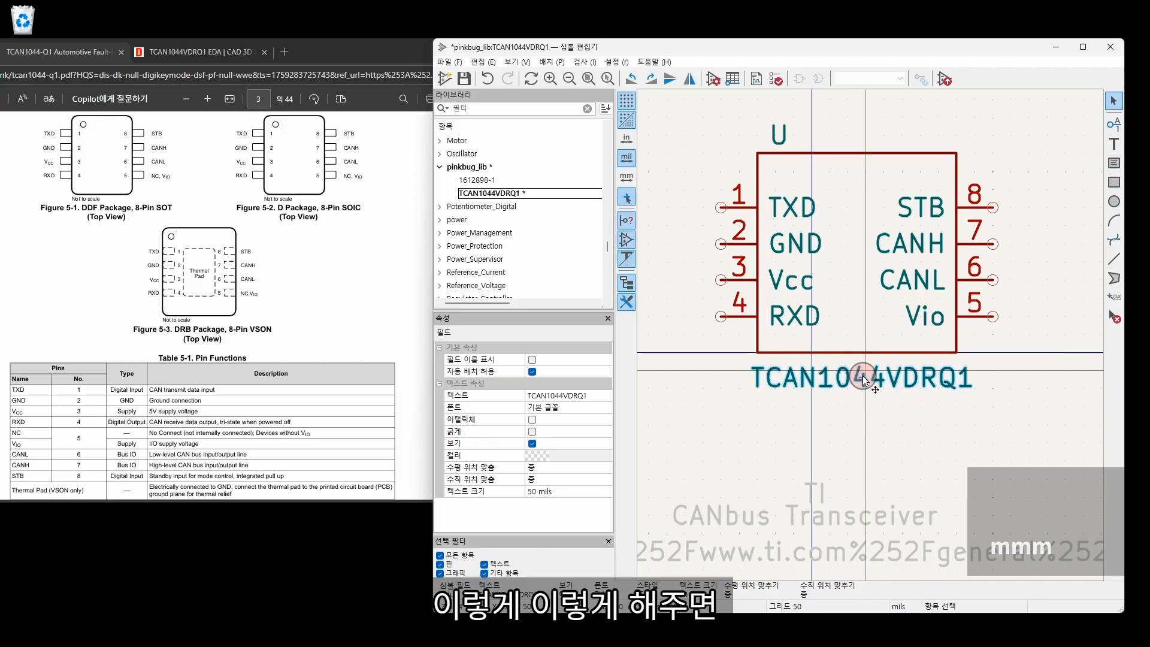
Step: Move the body, all eight pins, the reference and the value together so the symbol sits roughly centred on the origin
click(992, 132)
drag(991, 132, 683, 425)
drag(847, 257, 678, 372)
click(679, 374)
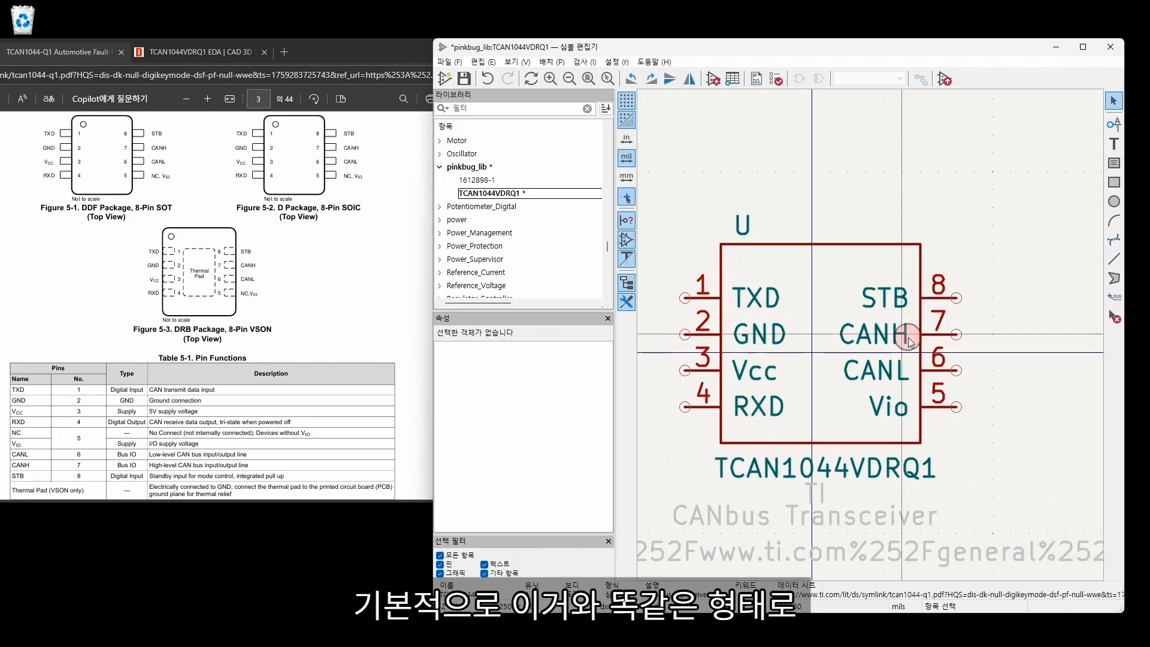
Step: Move the pins STB, CANH, CANL and Vio together off the body to the lower right, at X position 850 mils
scroll(950, 339, down, 2)
middle_drag(950, 339, 942, 341)
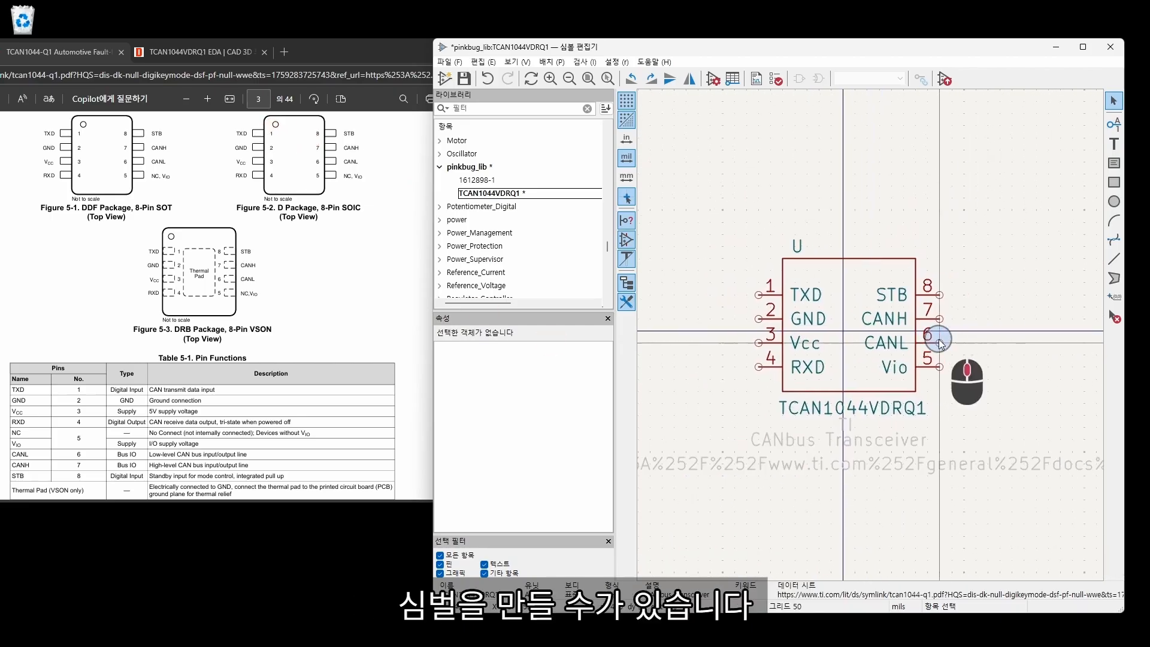
drag(971, 201, 763, 377)
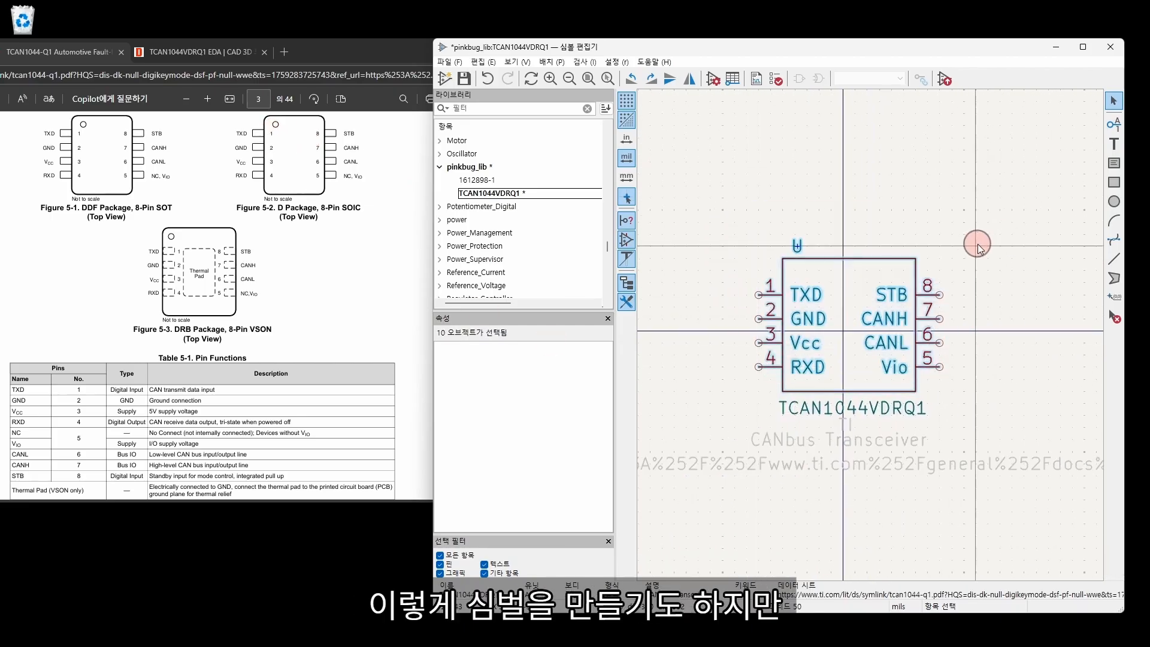
drag(977, 245, 926, 387)
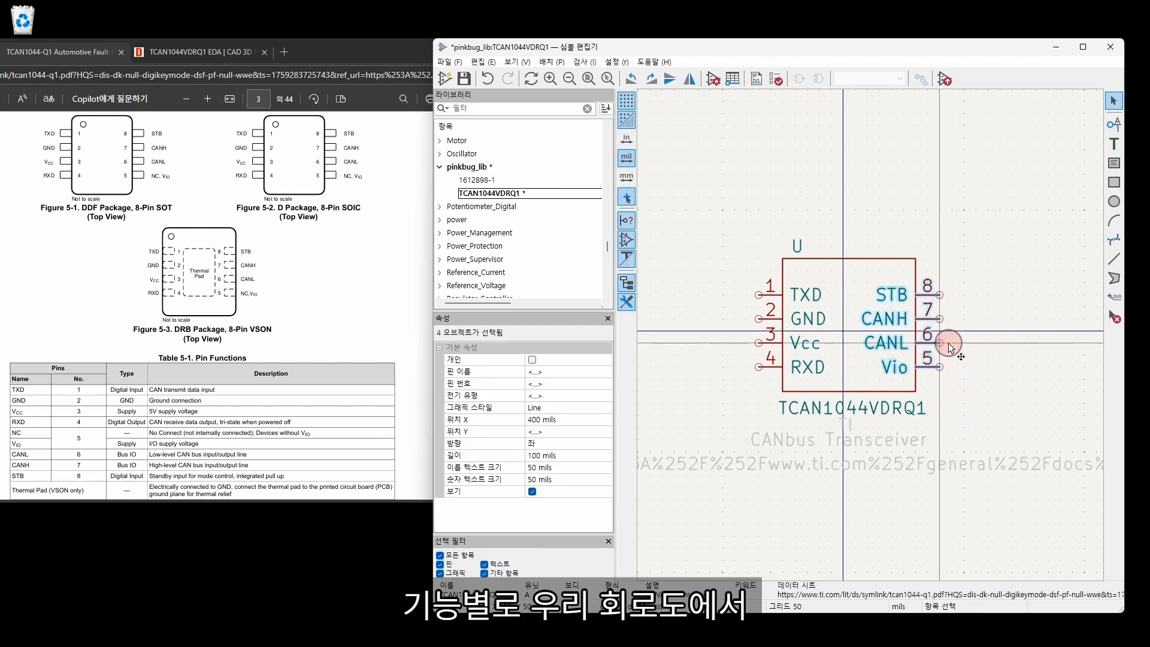
key(m)
click(1048, 390)
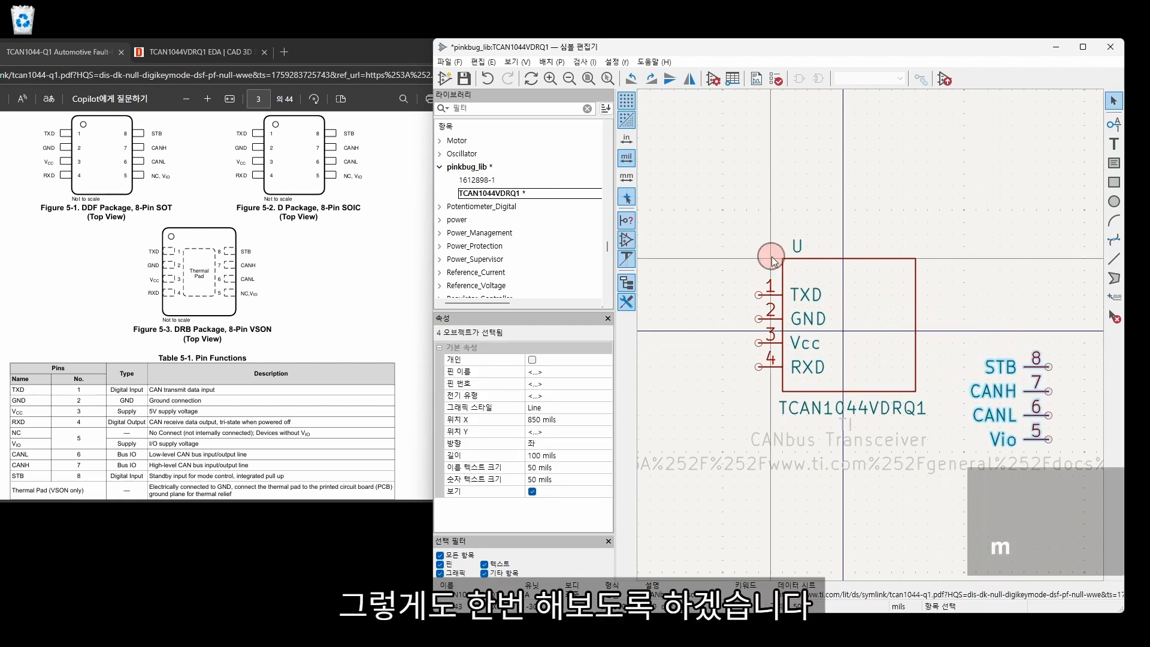
Step: Move the pins TXD, GND, Vcc and RXD together off the body to the upper right, at X position 650 mils
drag(776, 253, 736, 375)
key(m)
click(999, 147)
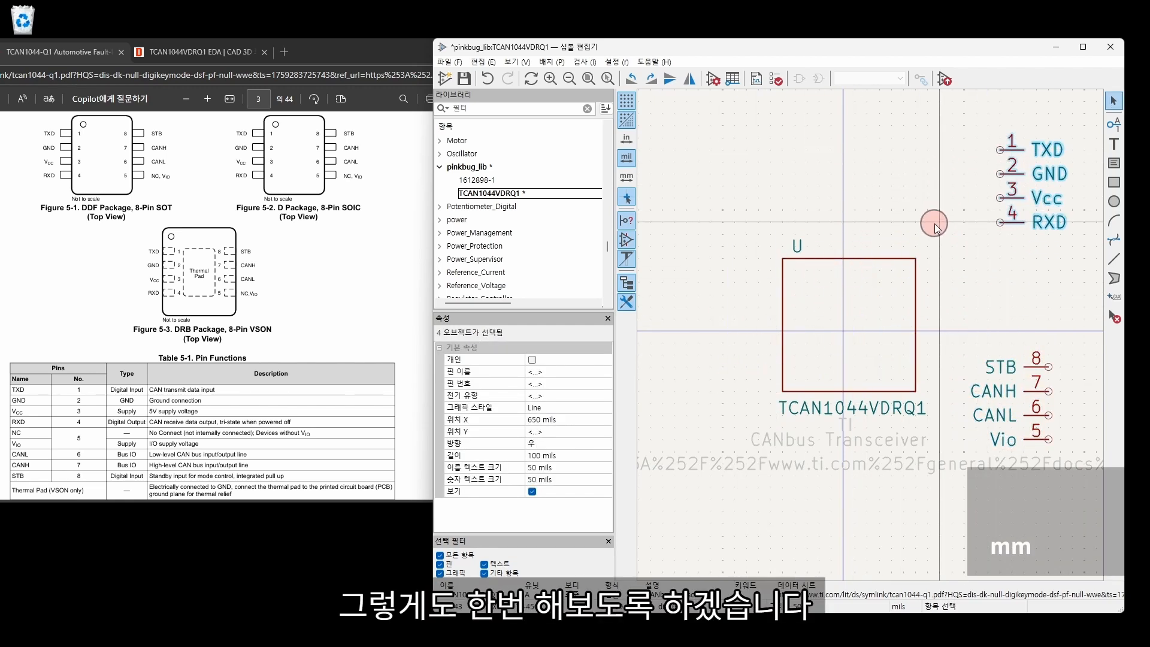
Step: Delete the body rectangle and move the reference U farther up and to the left
click(884, 287)
key(Delete)
click(797, 245)
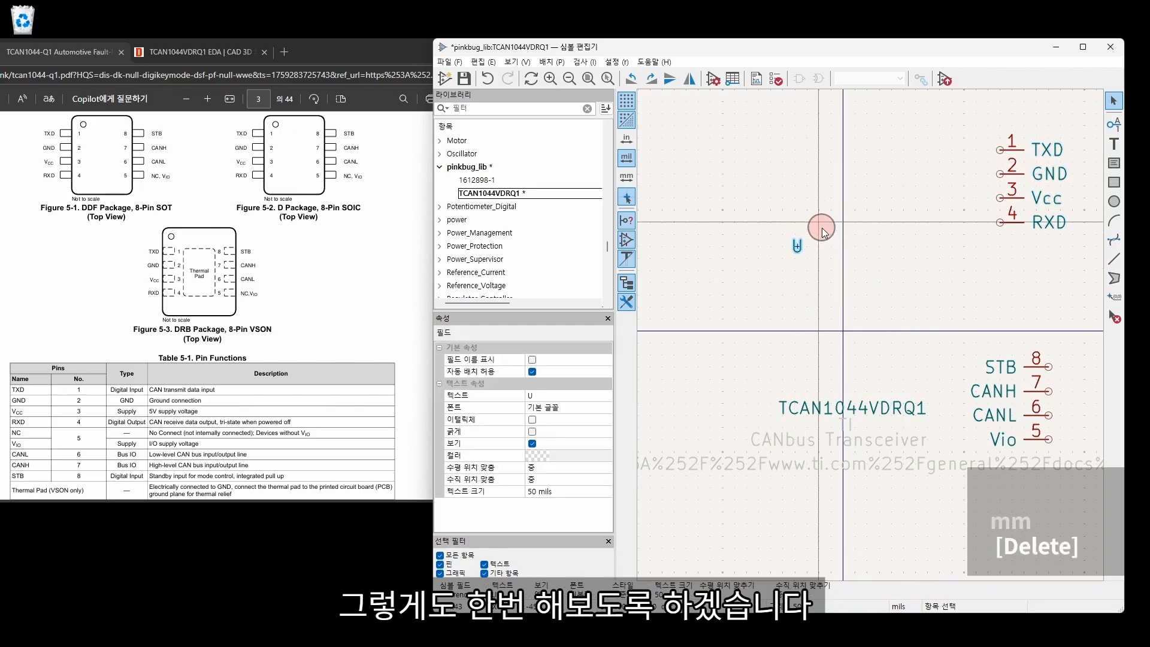
key(m)
click(776, 165)
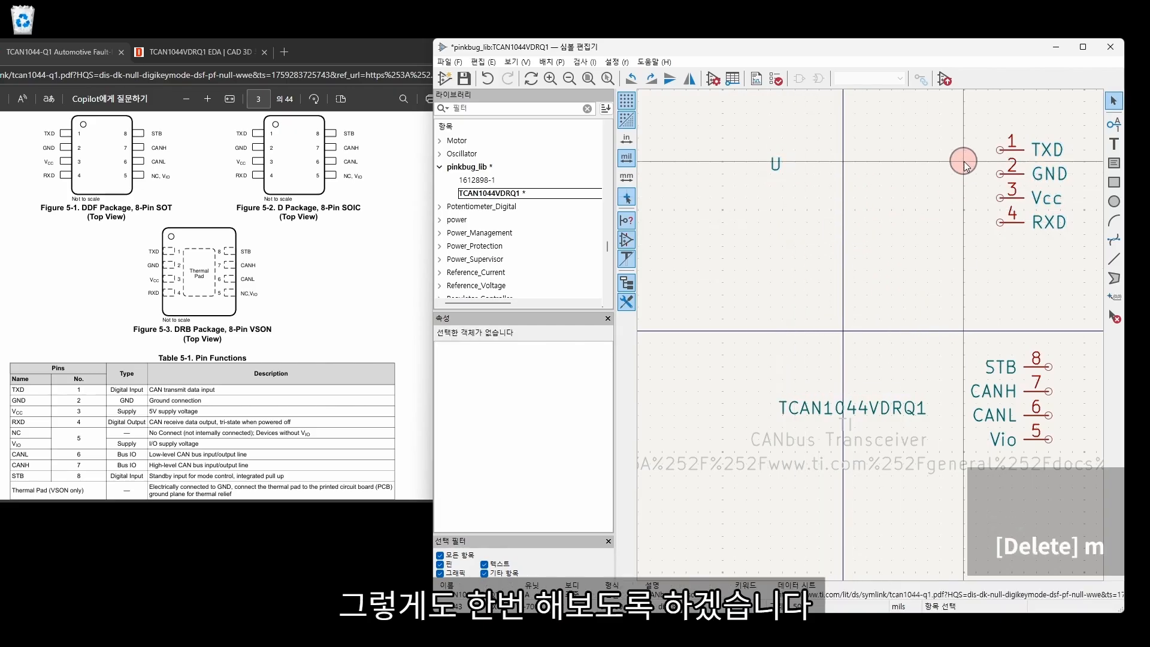
click(1001, 149)
key(ctrl+2)
mouse_move(785, 235)
mouse_down()
mouse_move(786, 354)
mouse_move(858, 232)
mouse_move(802, 232)
mouse_move(695, 293)
mouse_move(767, 288)
mouse_move(749, 251)
mouse_up()
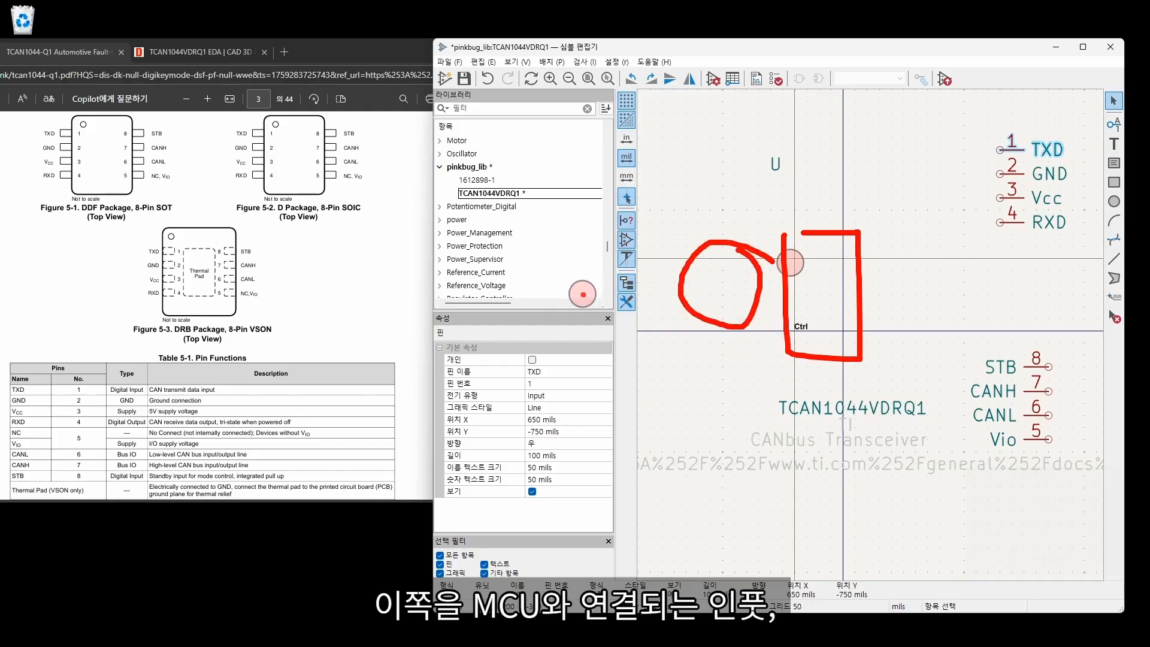
mouse_move(665, 280)
mouse_down()
mouse_move(628, 280)
mouse_move(650, 291)
mouse_up()
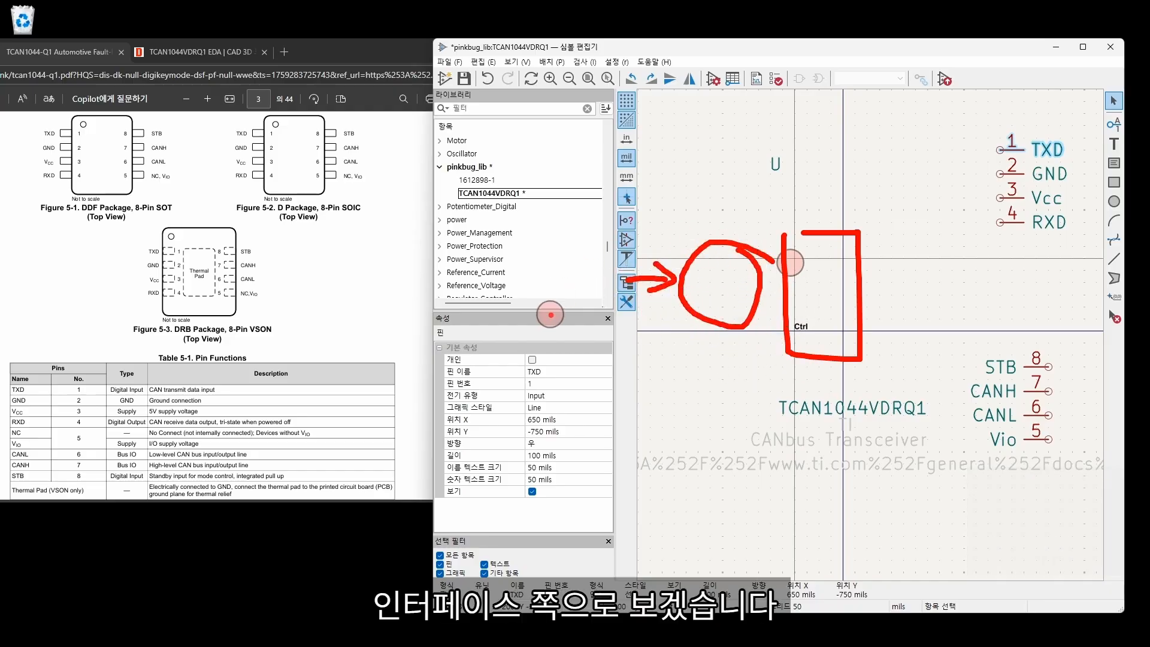
mouse_move(489, 259)
mouse_down()
mouse_move(525, 282)
mouse_move(560, 251)
mouse_move(609, 260)
mouse_up()
mouse_move(883, 288)
mouse_down()
mouse_move(965, 288)
mouse_move(953, 298)
mouse_up()
drag(1011, 270, 990, 300)
drag(991, 285, 1028, 297)
drag(1029, 279, 1017, 297)
drag(1045, 288, 1058, 287)
drag(1049, 274, 1053, 298)
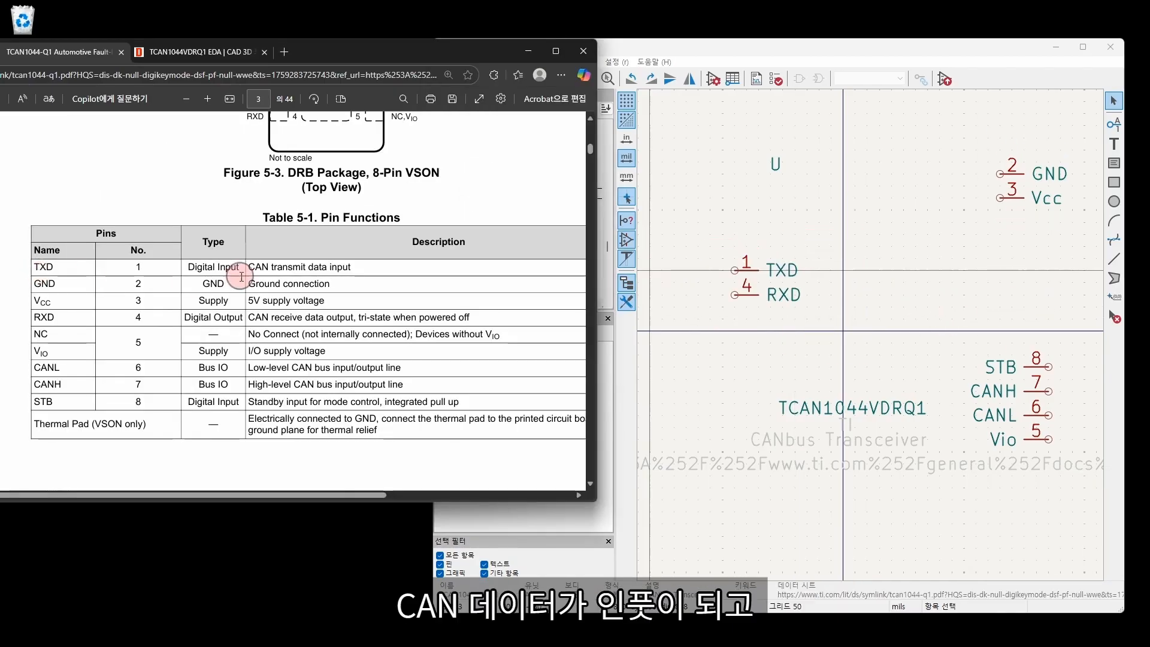
Step: Examine the datasheet's TXD and RXD pin descriptions and the TCAN1044V connections in the Simplified Schematic on page 1
drag(243, 266, 353, 264)
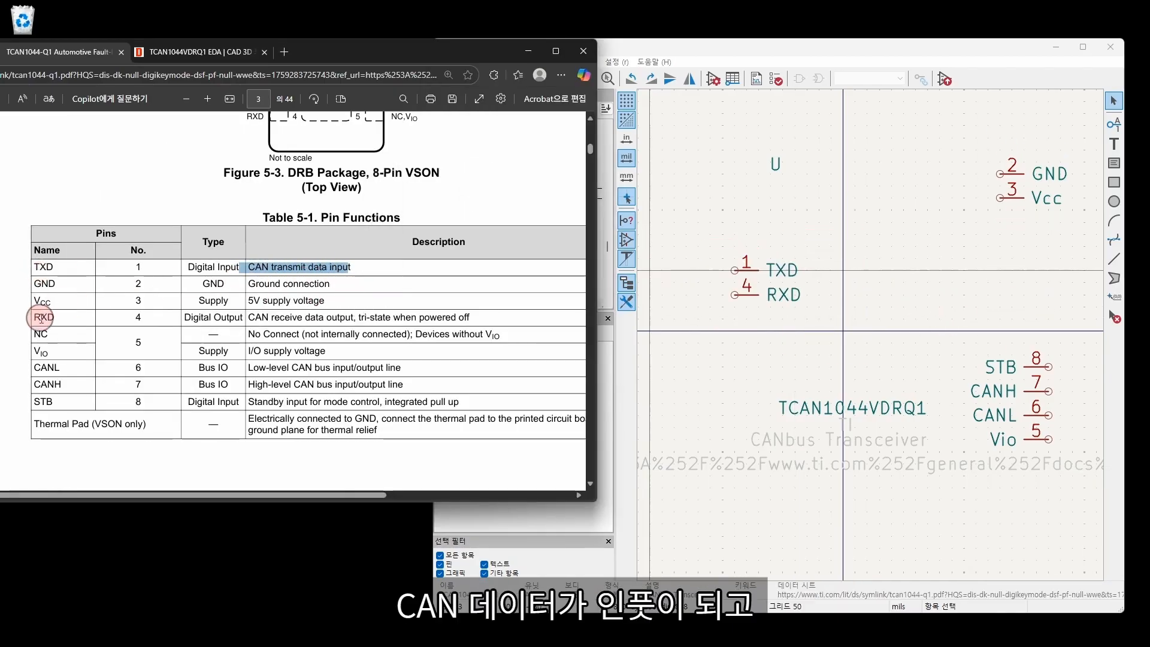
drag(247, 317, 353, 317)
click(734, 358)
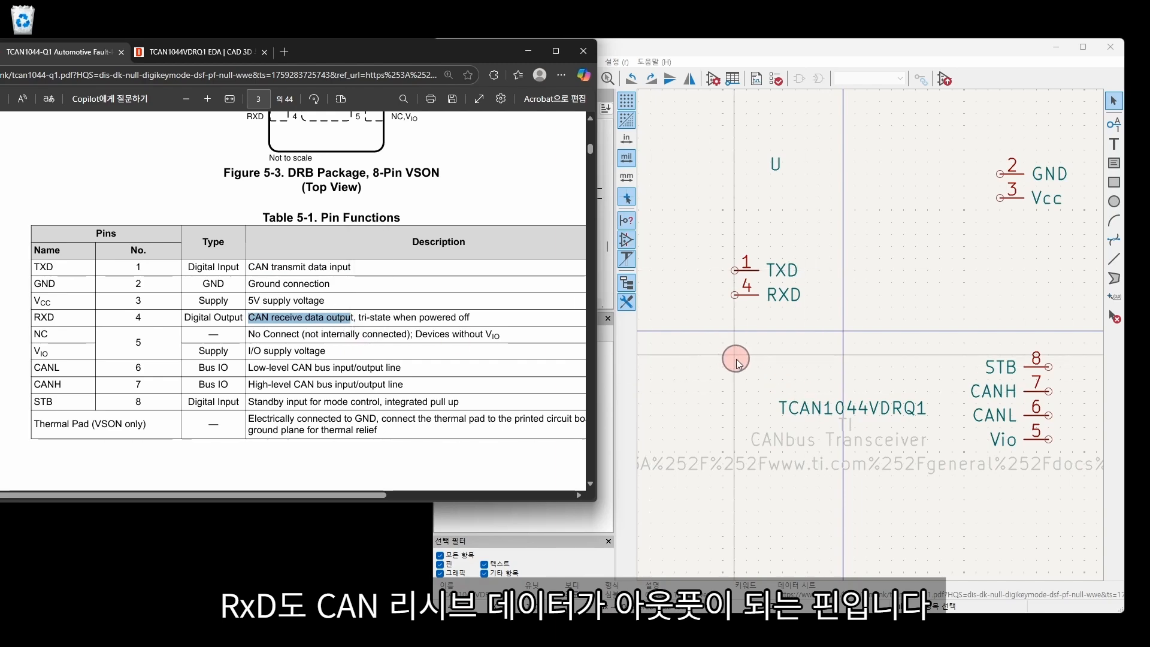
ctrl+scroll(870, 280, down, 1)
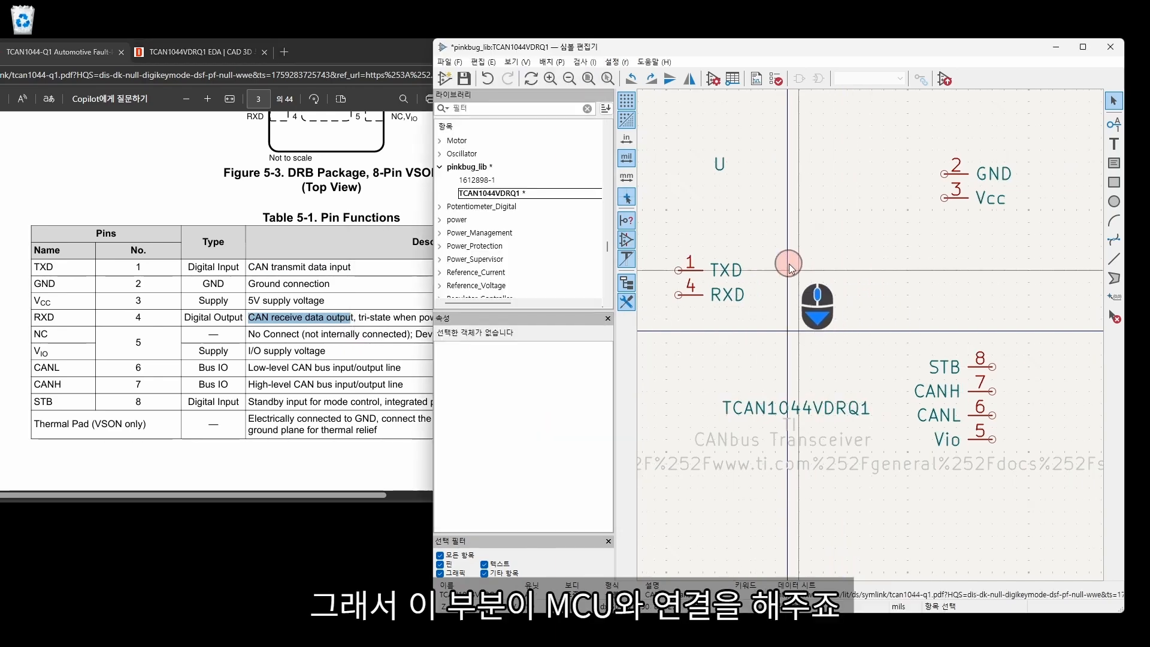
click(262, 195)
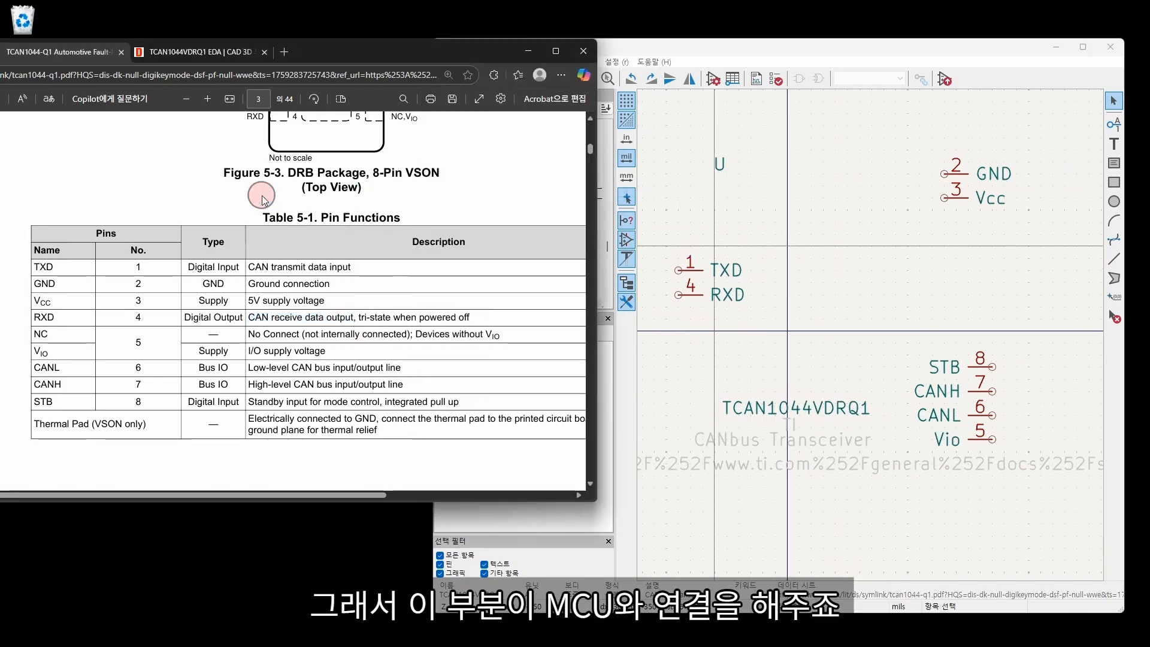
scroll(480, 229, up, 3)
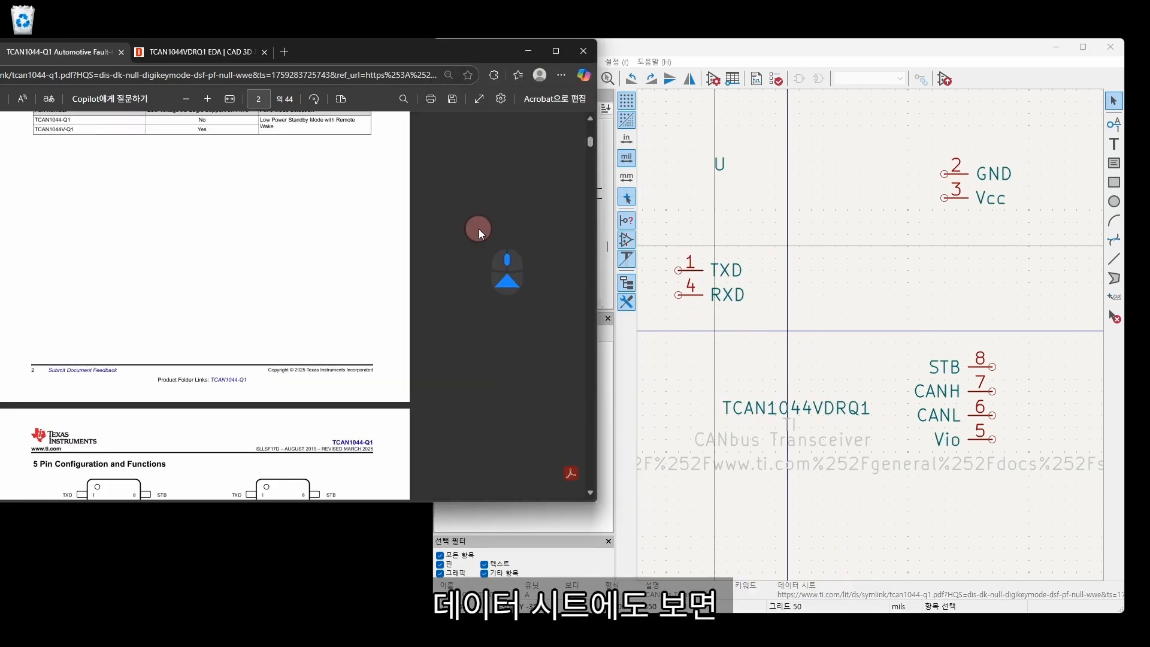
scroll(480, 228, up, 5)
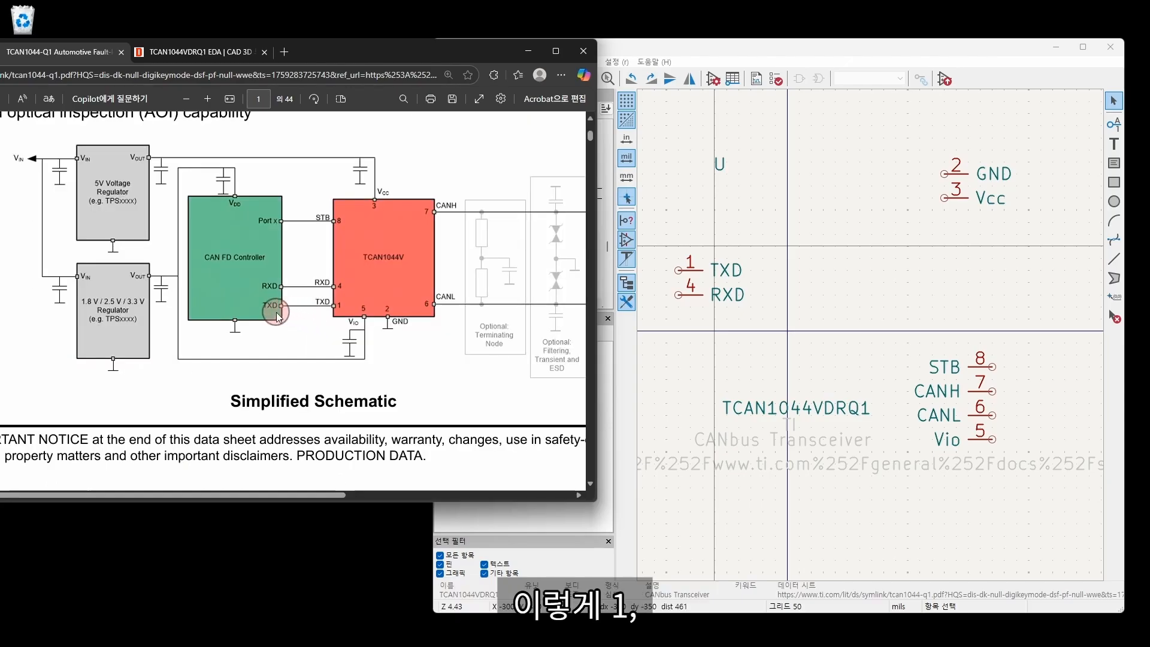
scroll(462, 304, right, 2)
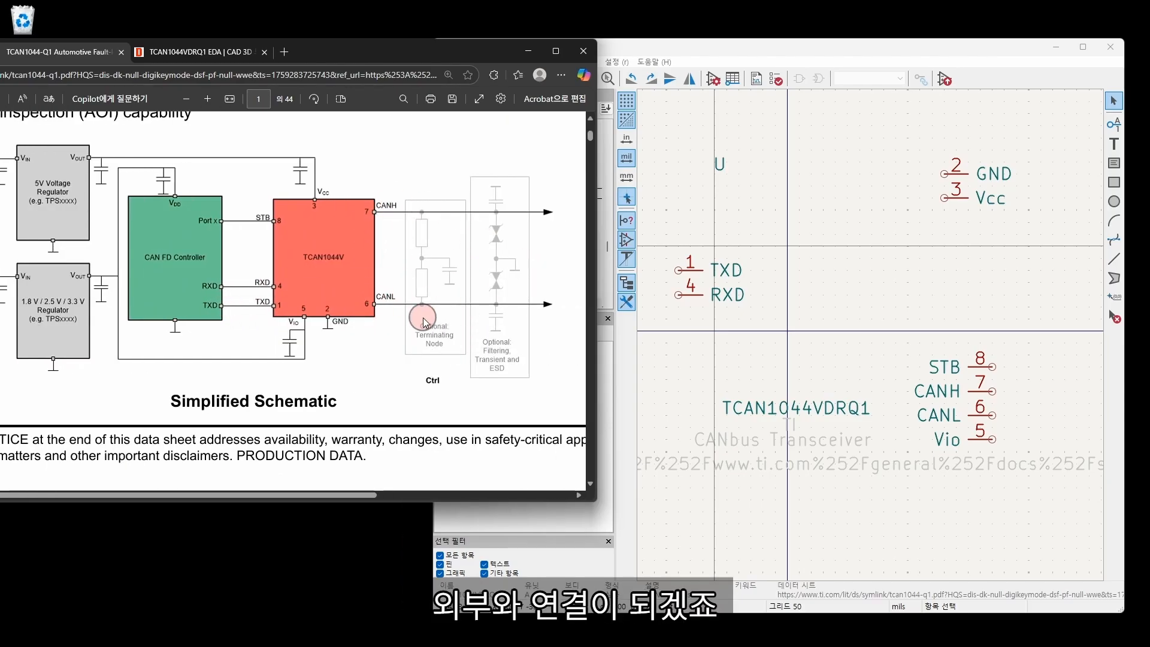
scroll(226, 321, down, 10)
scroll(196, 329, down, 3)
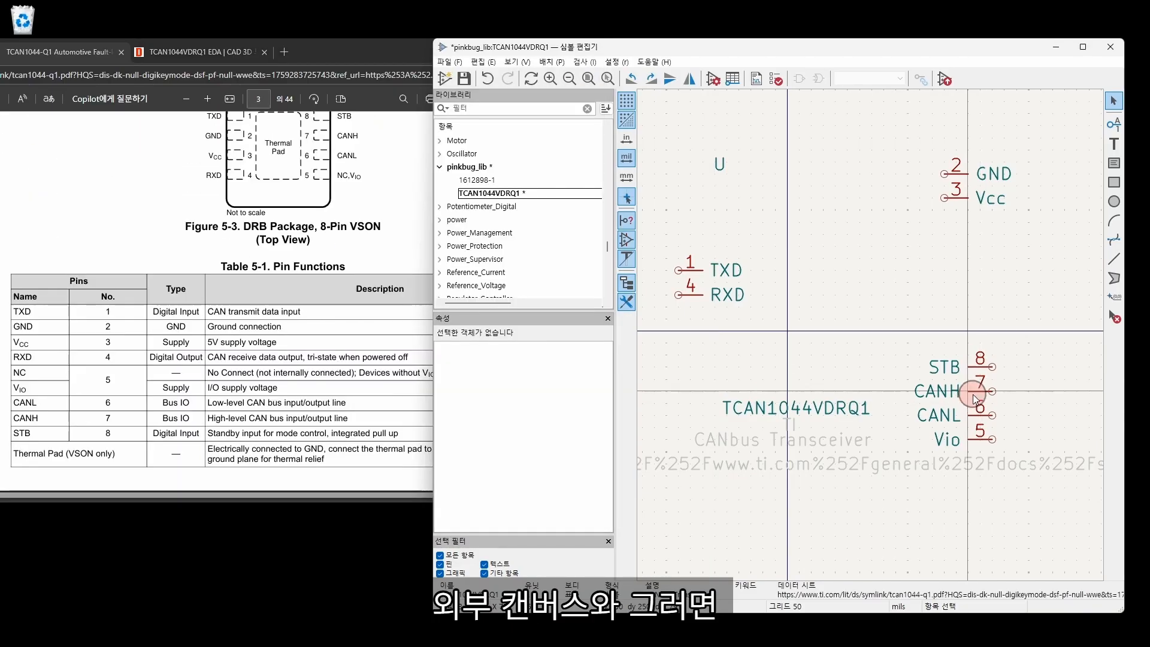
Step: Move the CANH and CANL pins together level with TXD and RXD, at X position 600 mils
click(974, 397)
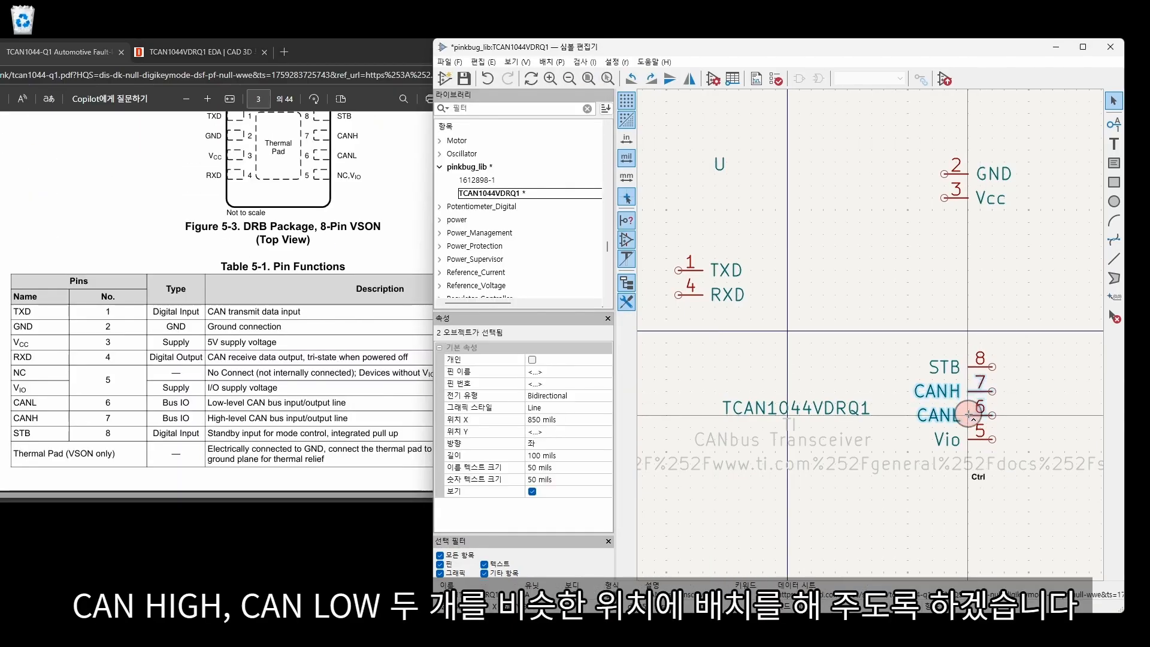
key(m)
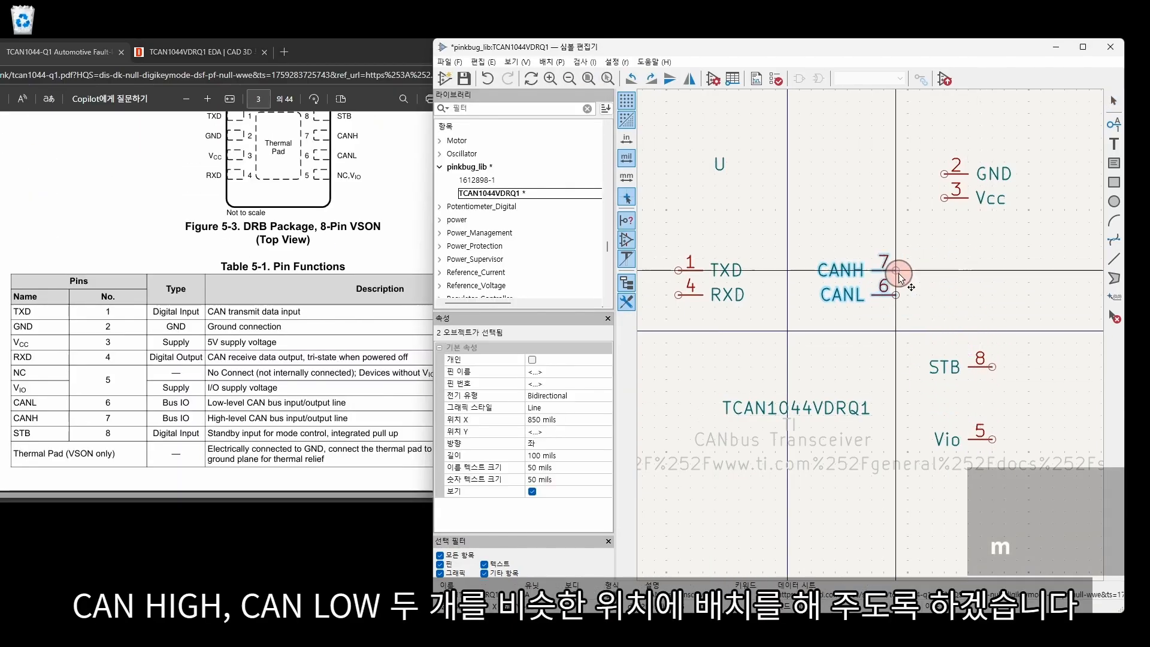
click(941, 278)
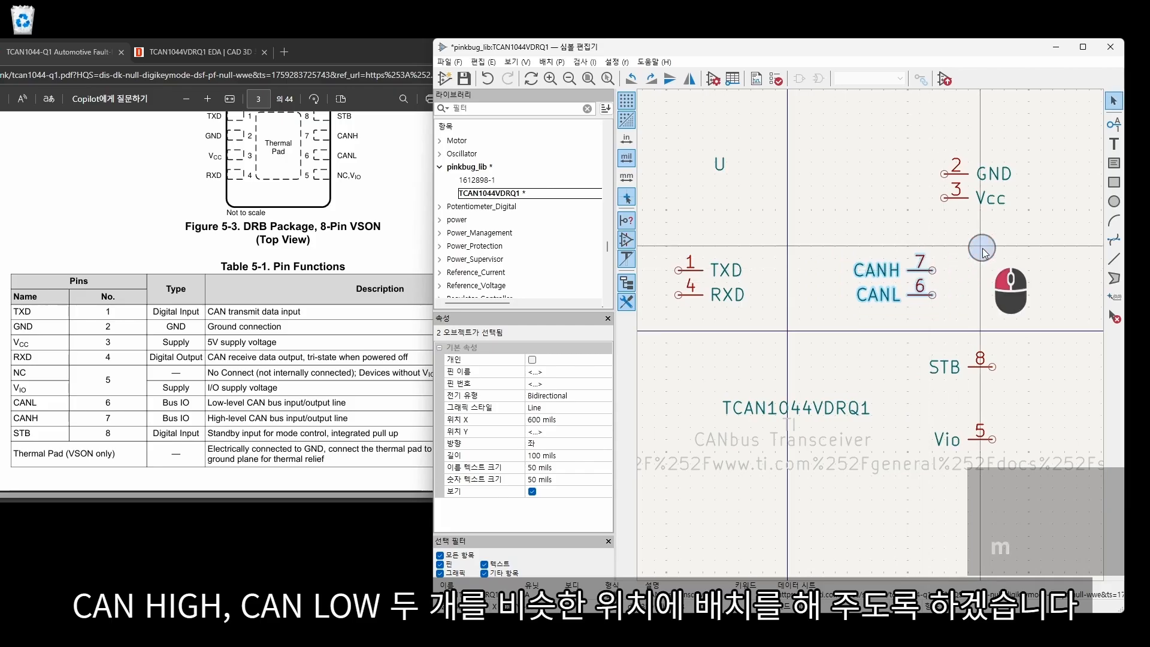
Step: Place Vcc above TXD and GND below RXD, and align CANH, CANL, STB and Vio opposite them at X position 400 mils
click(957, 196)
key(m)
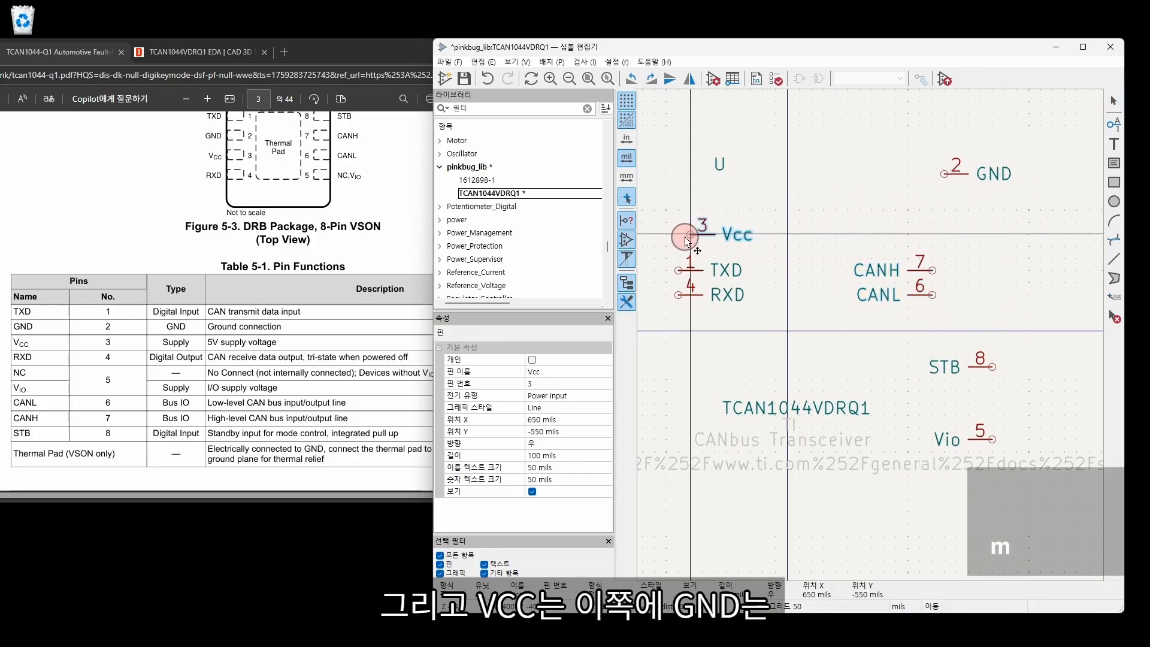
click(680, 225)
click(959, 174)
key(m)
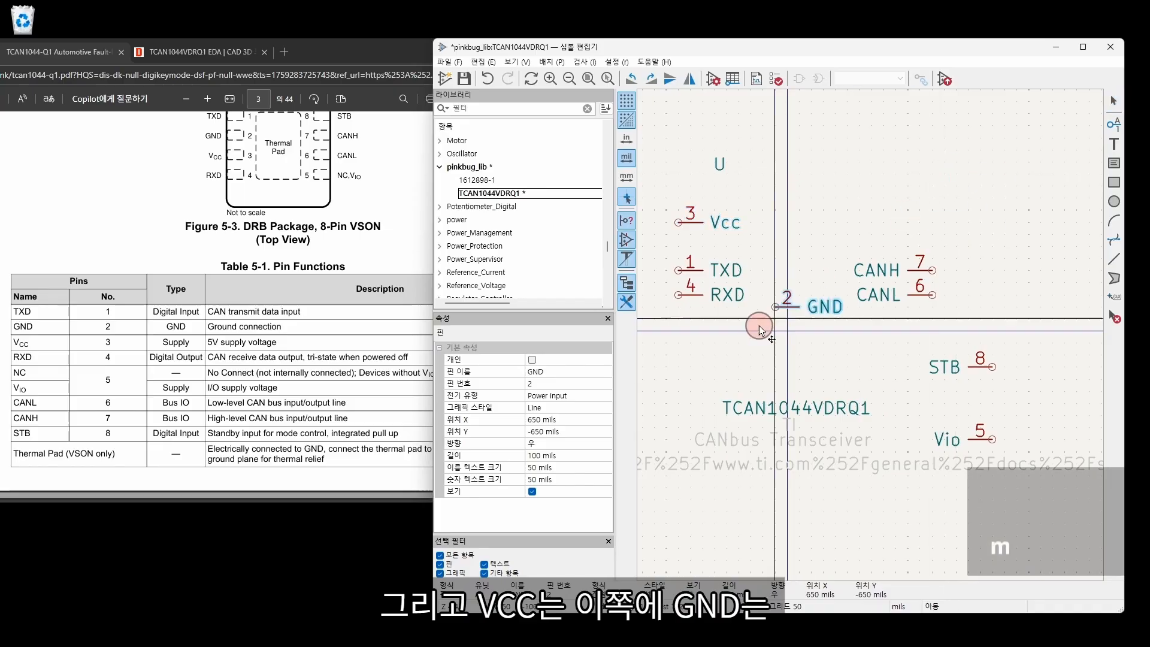
click(679, 343)
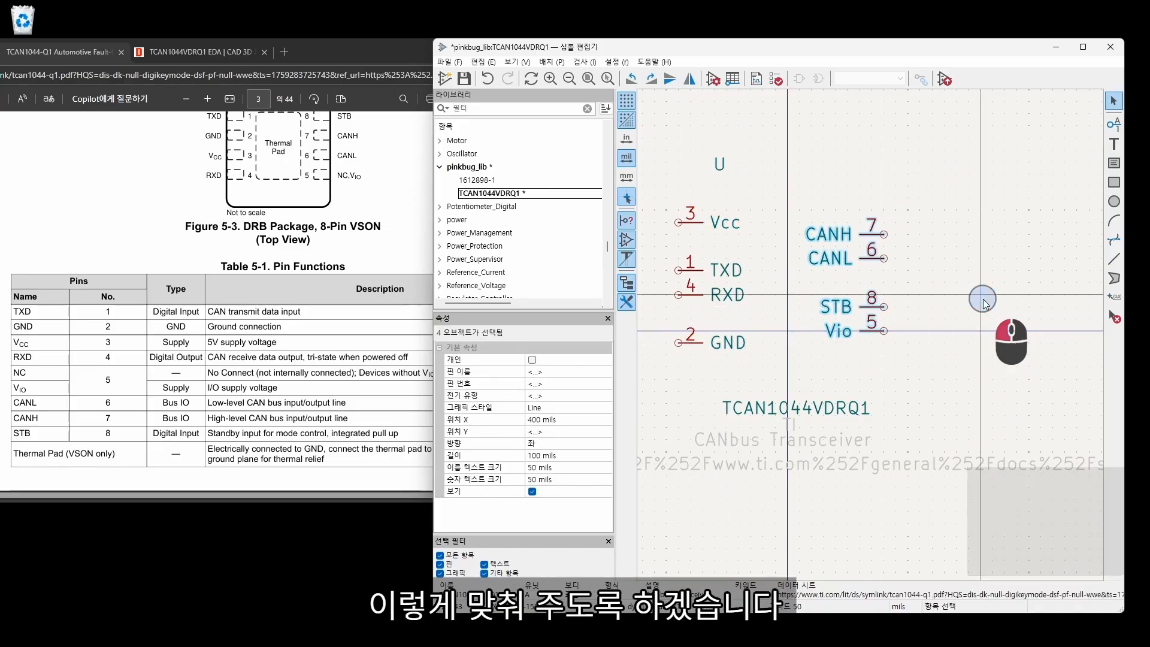
click(984, 299)
Step: Draw a new body rectangle starting at X -350, Y -550 mils, spanning all pin names between the two pin columns
scroll(858, 267, right, 1)
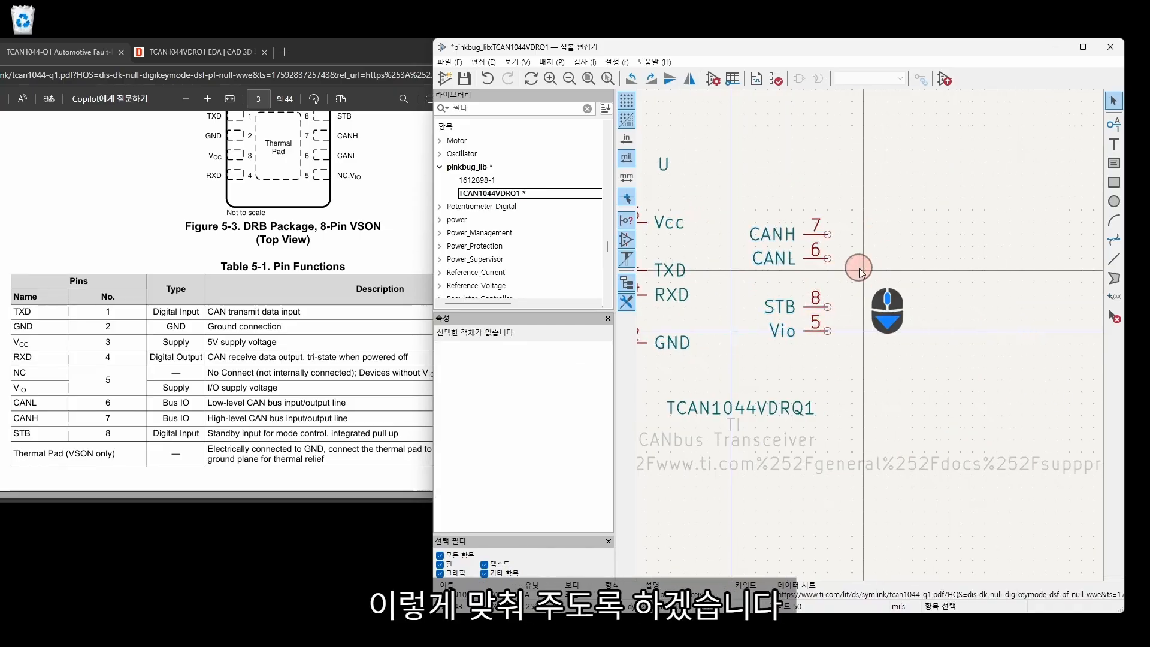
middle_drag(935, 196, 1079, 208)
click(1114, 182)
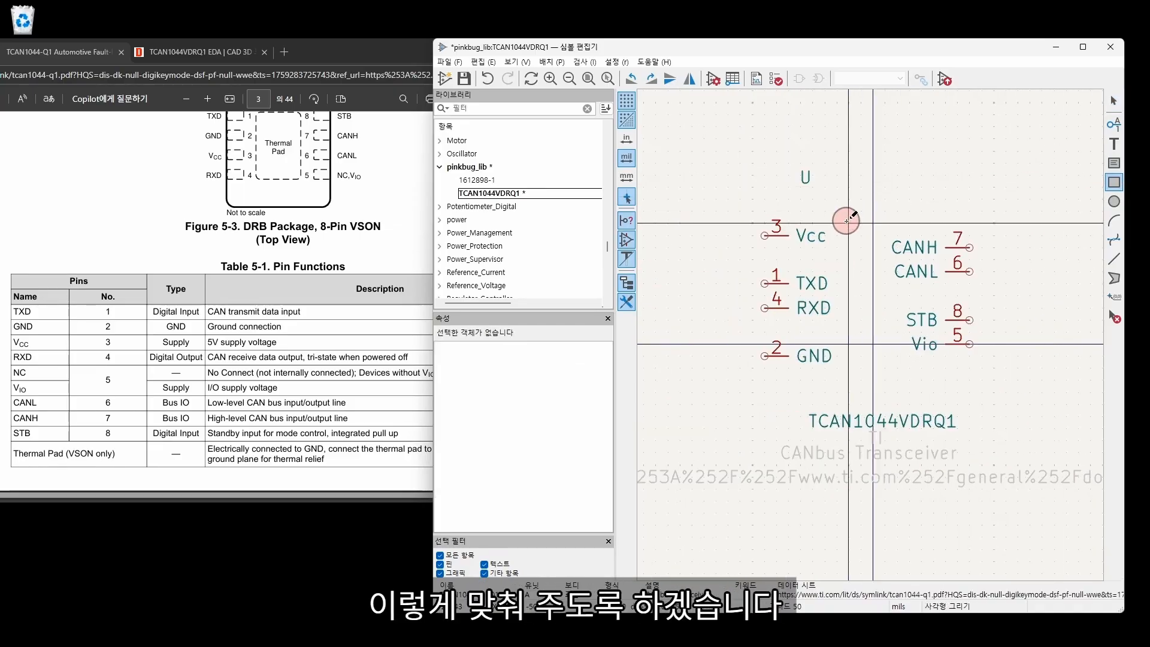
click(793, 209)
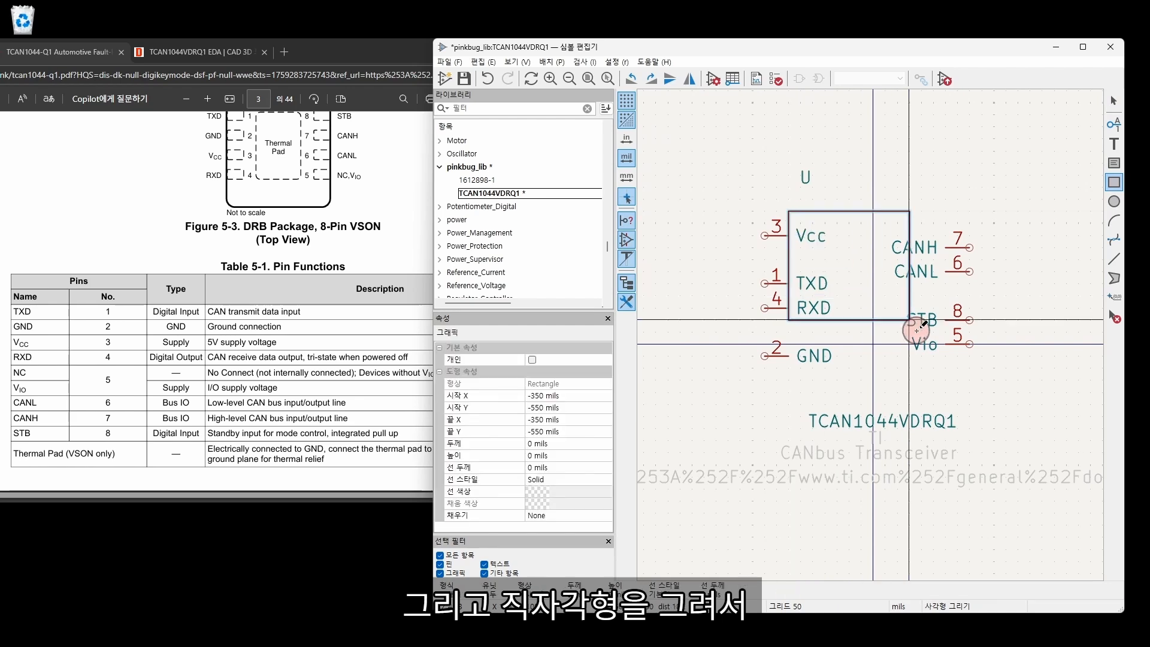
click(944, 376)
key(Escape)
Step: Move the reference U just above the body's upper-left corner and centre the value, manufacturer, description and datasheet texts under the body
scroll(855, 282, down, 3)
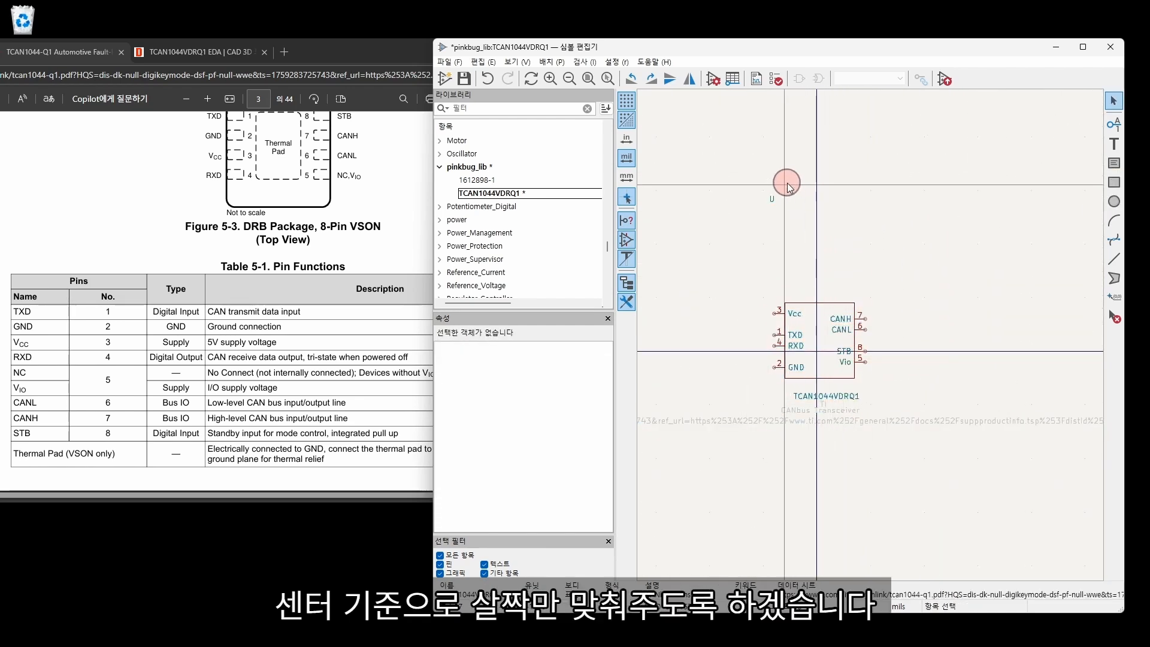
click(773, 198)
key(m)
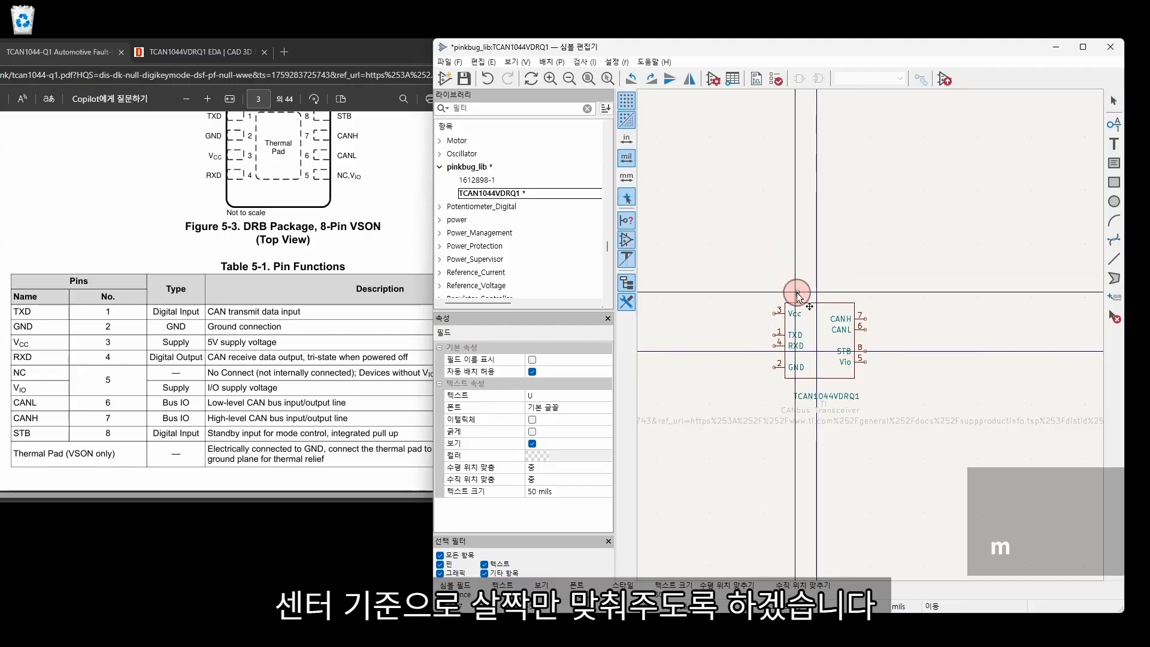
click(791, 294)
drag(873, 386, 797, 445)
key(m)
click(814, 415)
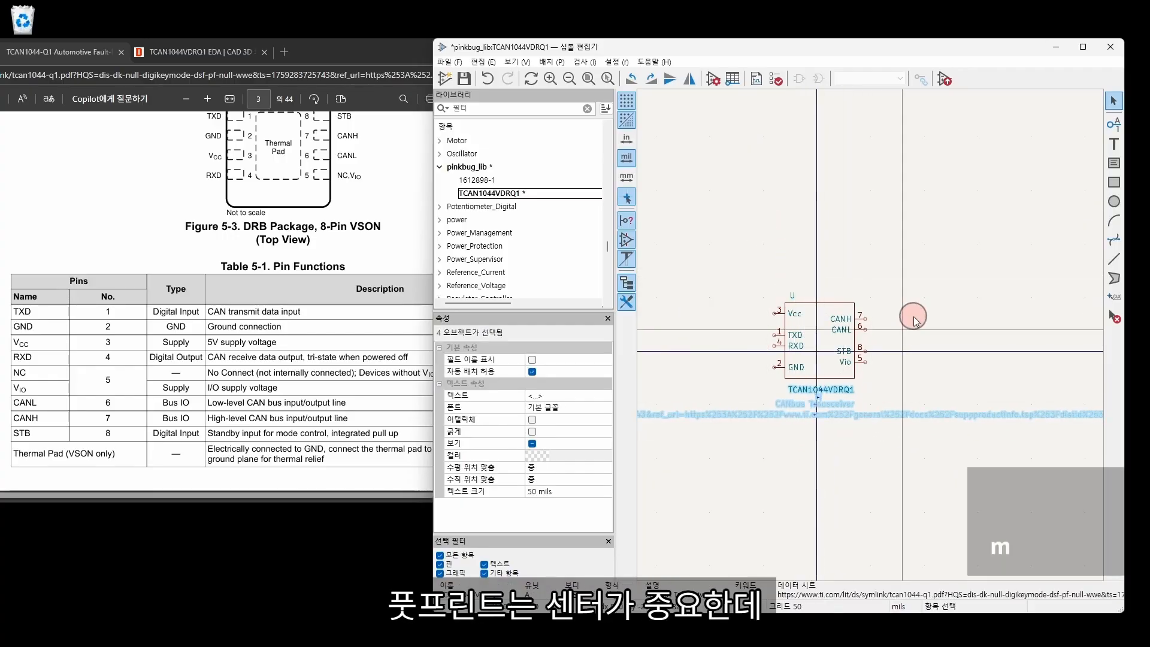
click(926, 301)
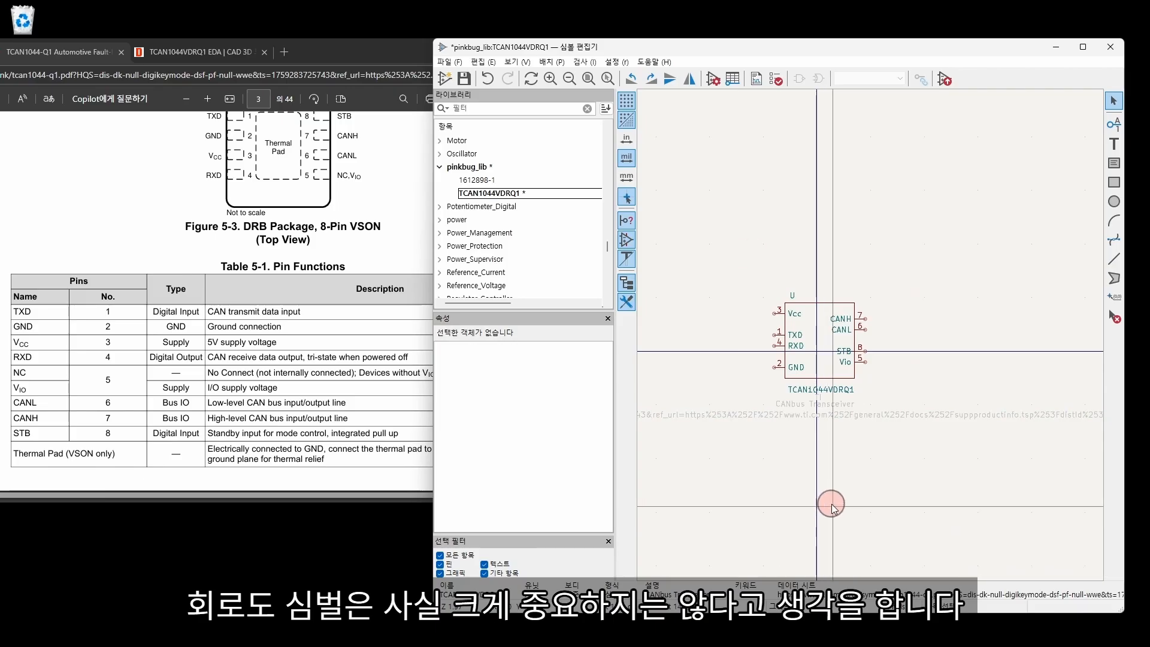
Step: Save the symbol and open the led_button_test schematic from the KiCad project window in a maximised Schematic Editor
drag(881, 497, 752, 253)
click(753, 257)
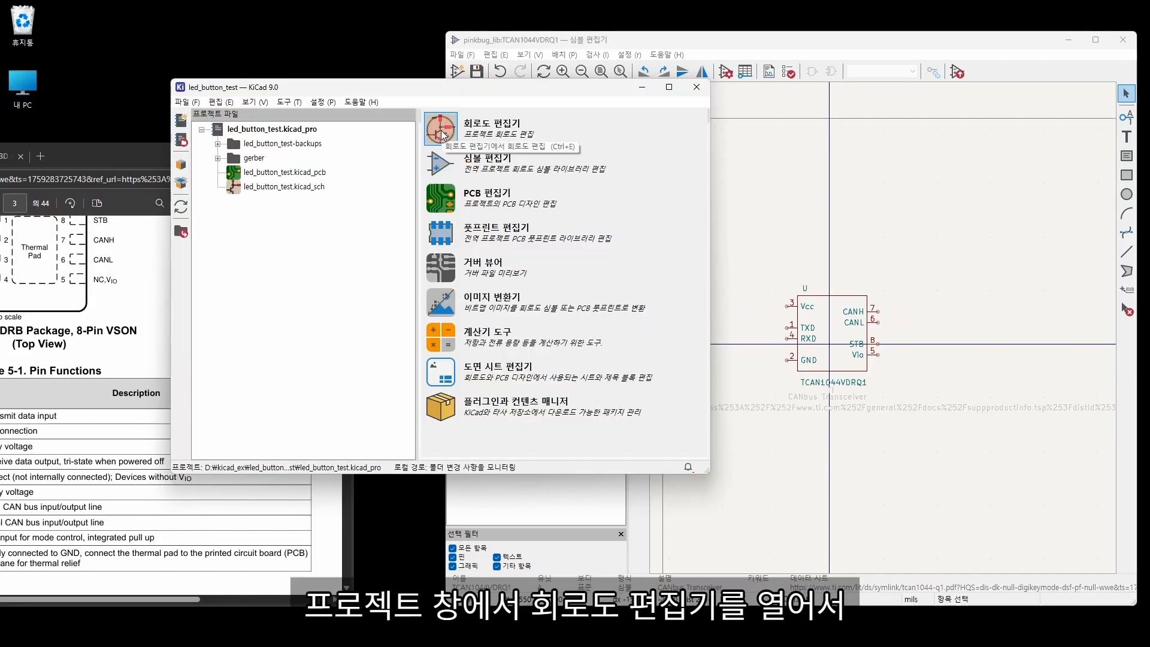
click(442, 131)
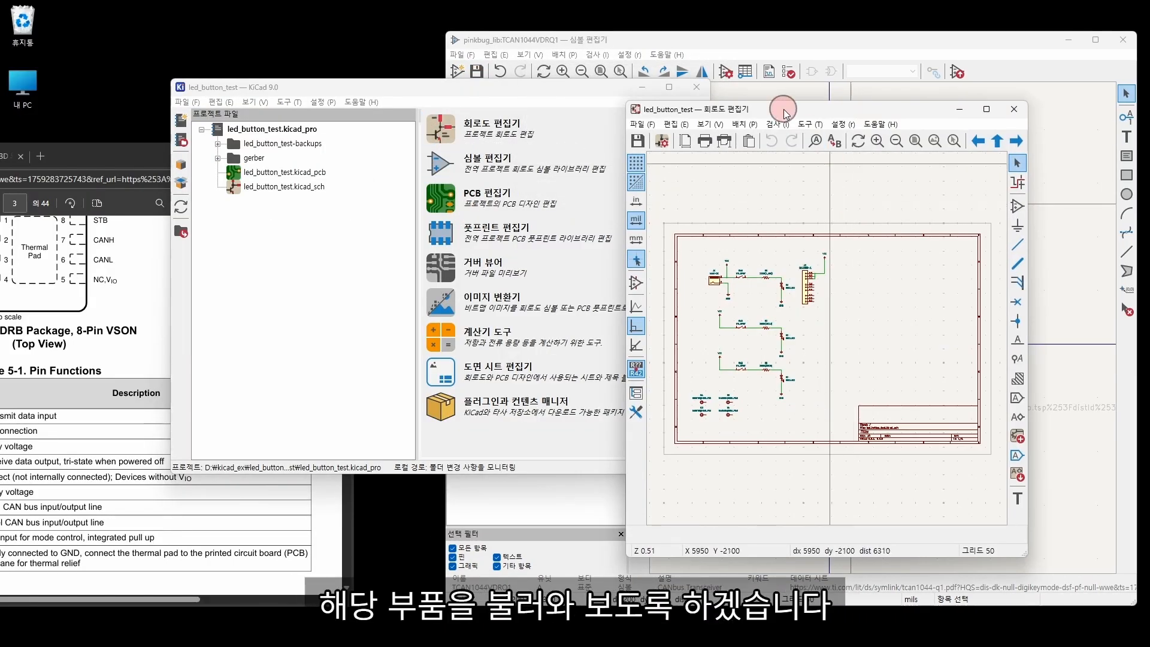
double_click(785, 112)
Step: Search the symbol chooser for tcan and review the TCAN330-series symbols in Interface_CAN_LIN
scroll(621, 180, up, 5)
key(a)
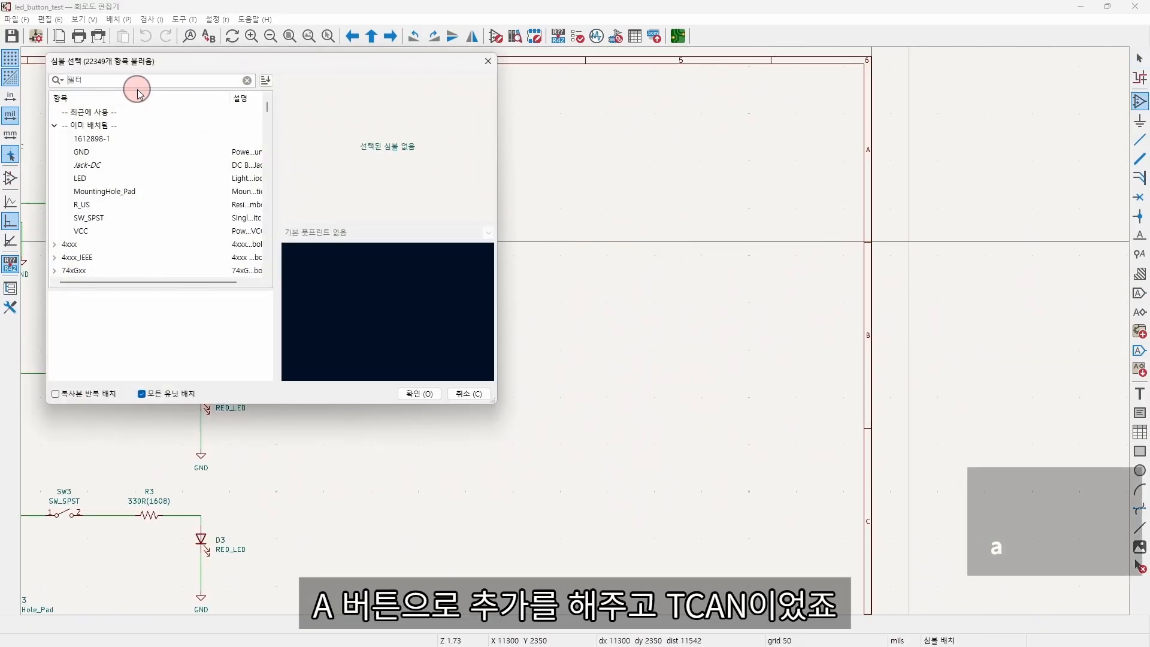
text(tcan)
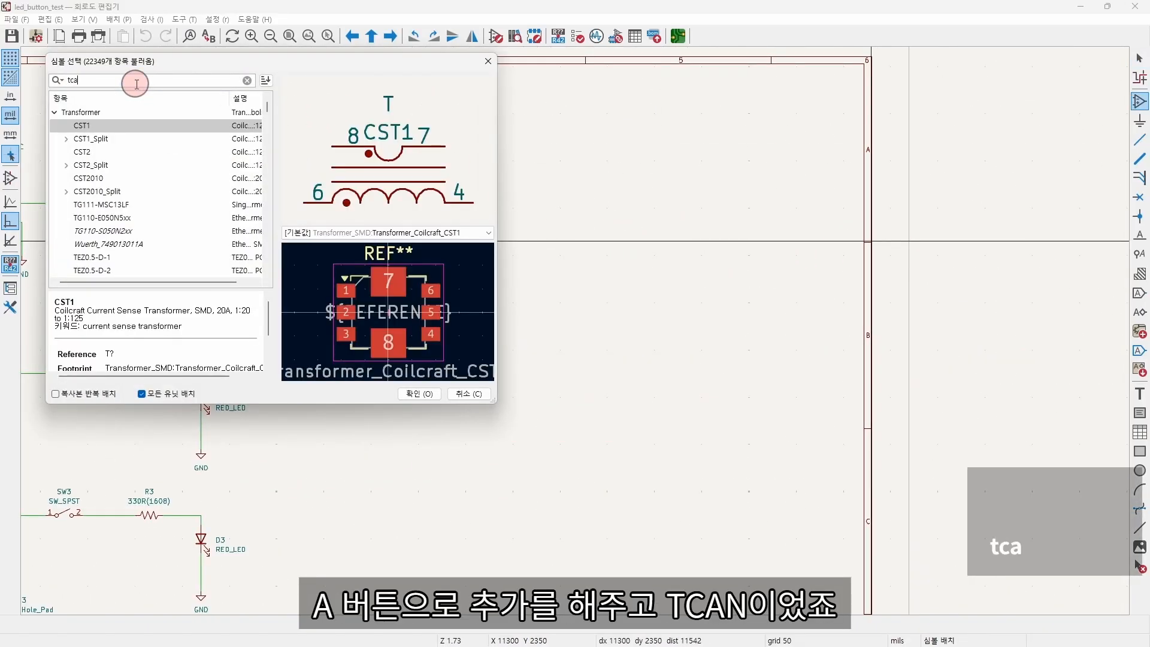
click(89, 124)
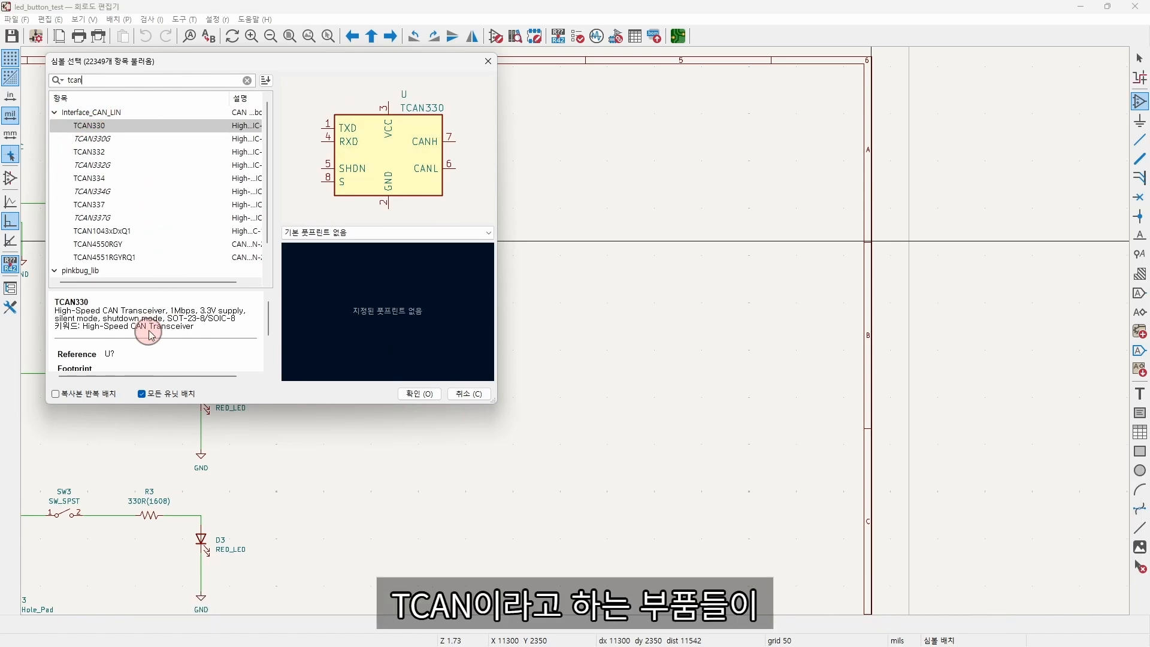
scroll(150, 336, down, 2)
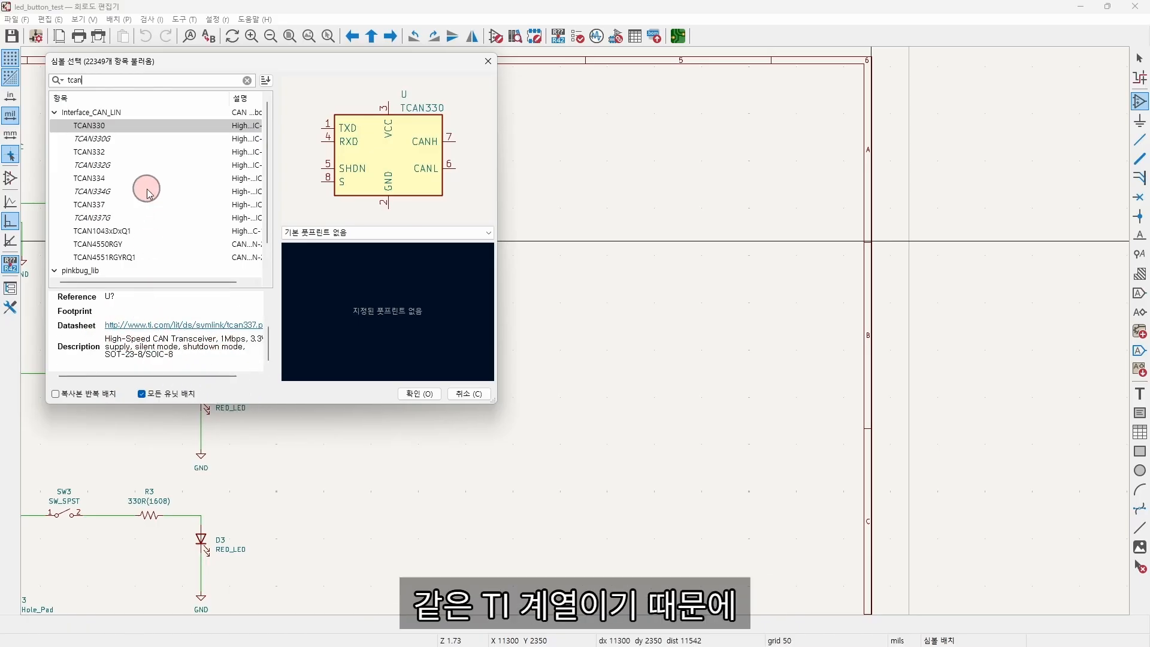
click(113, 139)
click(121, 128)
click(128, 140)
scroll(146, 198, down, 2)
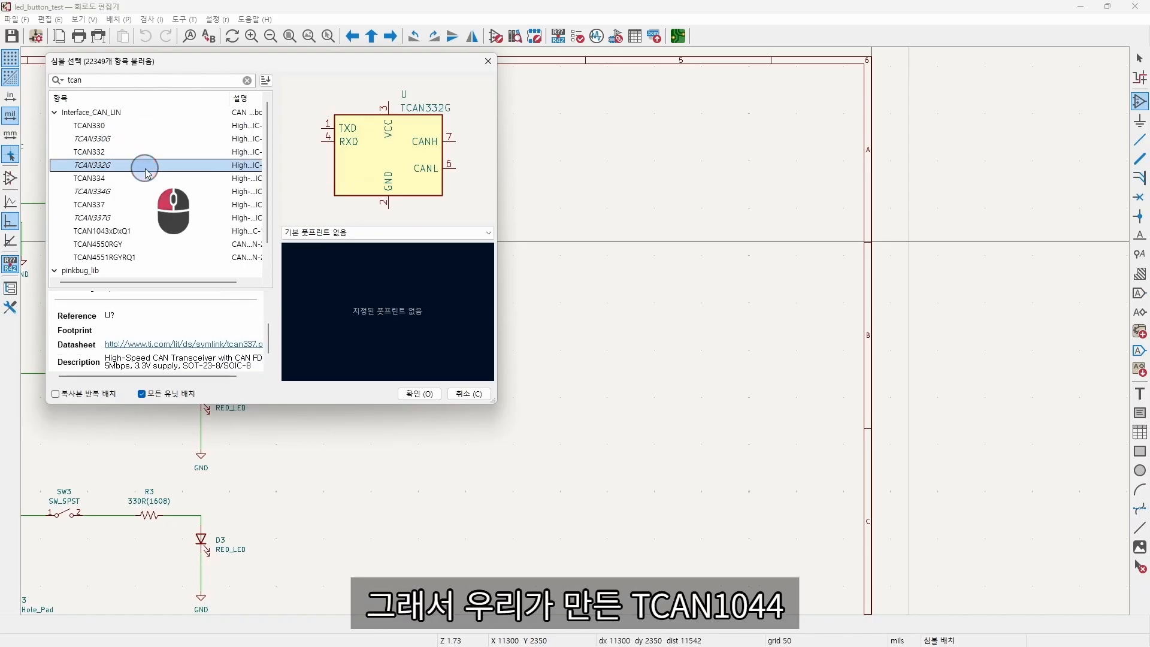
Step: Place the TCAN1044VDRQ1 symbol from pinkbug_lib in the free area beside connector J2
click(154, 257)
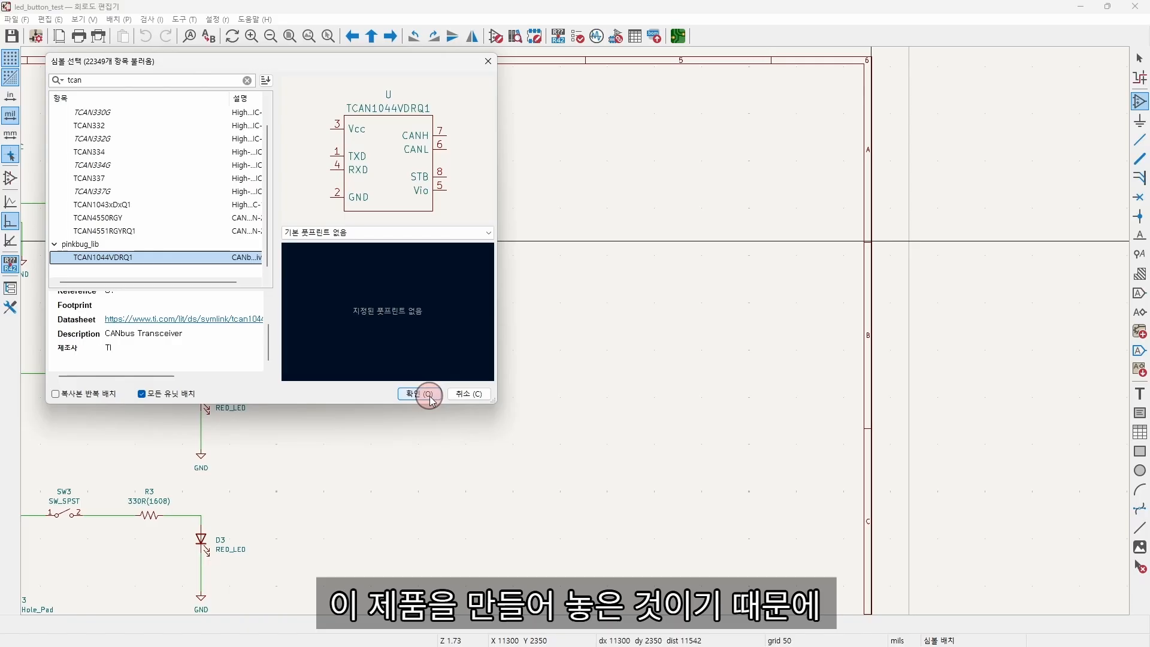
scroll(65, 336, up, 2)
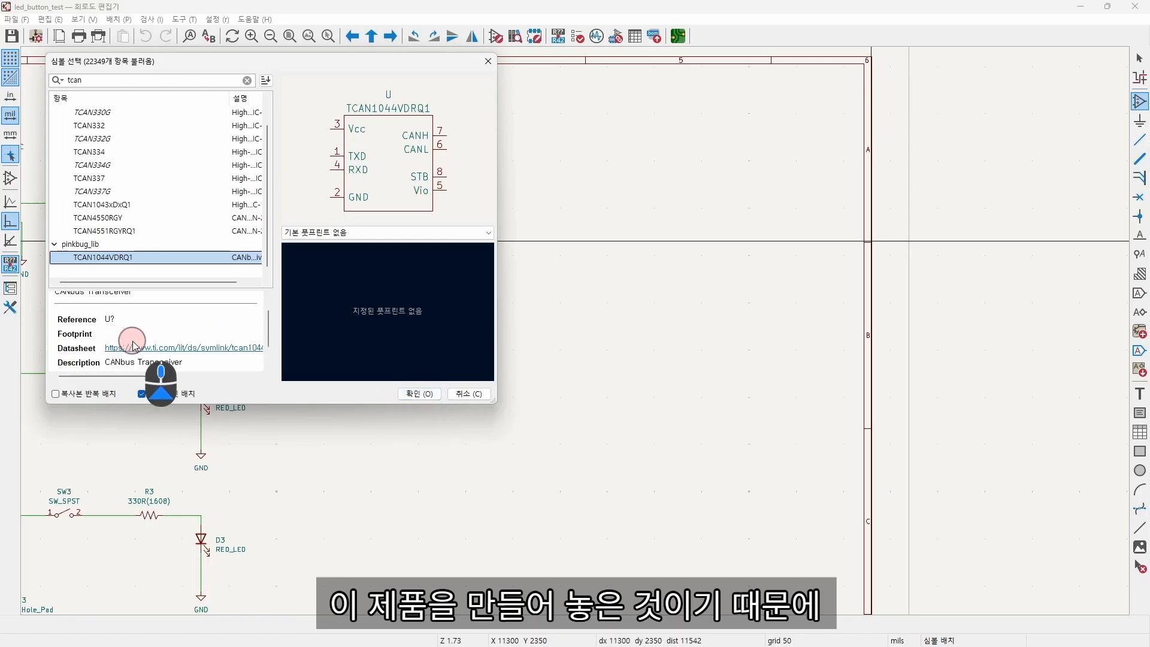
click(429, 400)
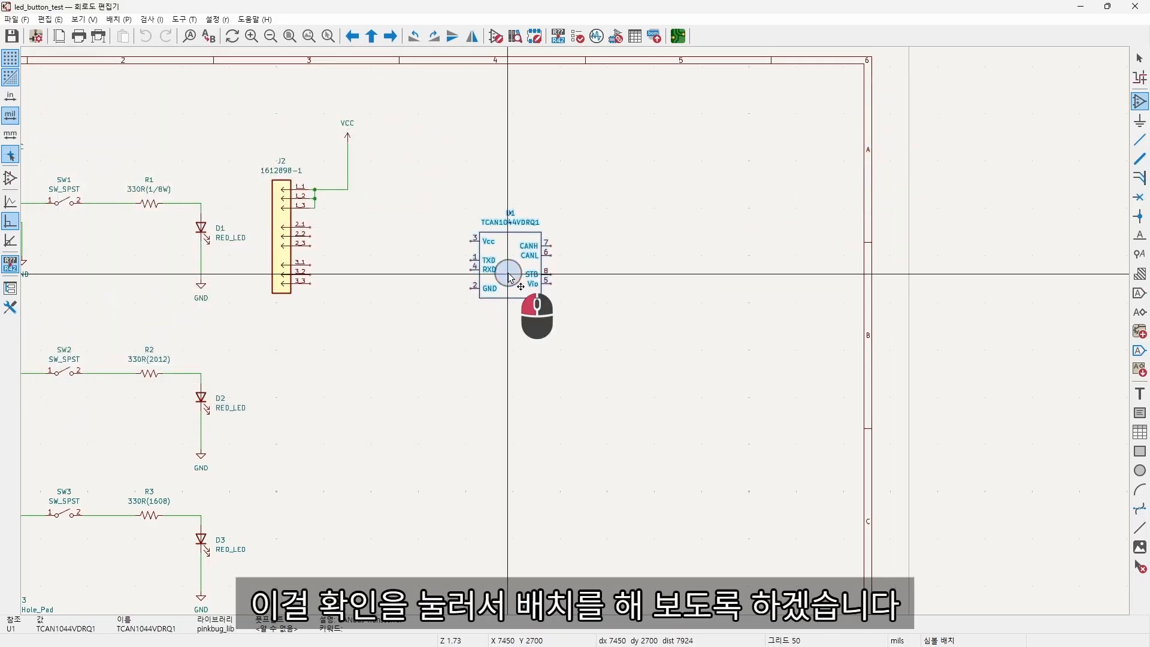
click(510, 278)
scroll(426, 237, up, 3)
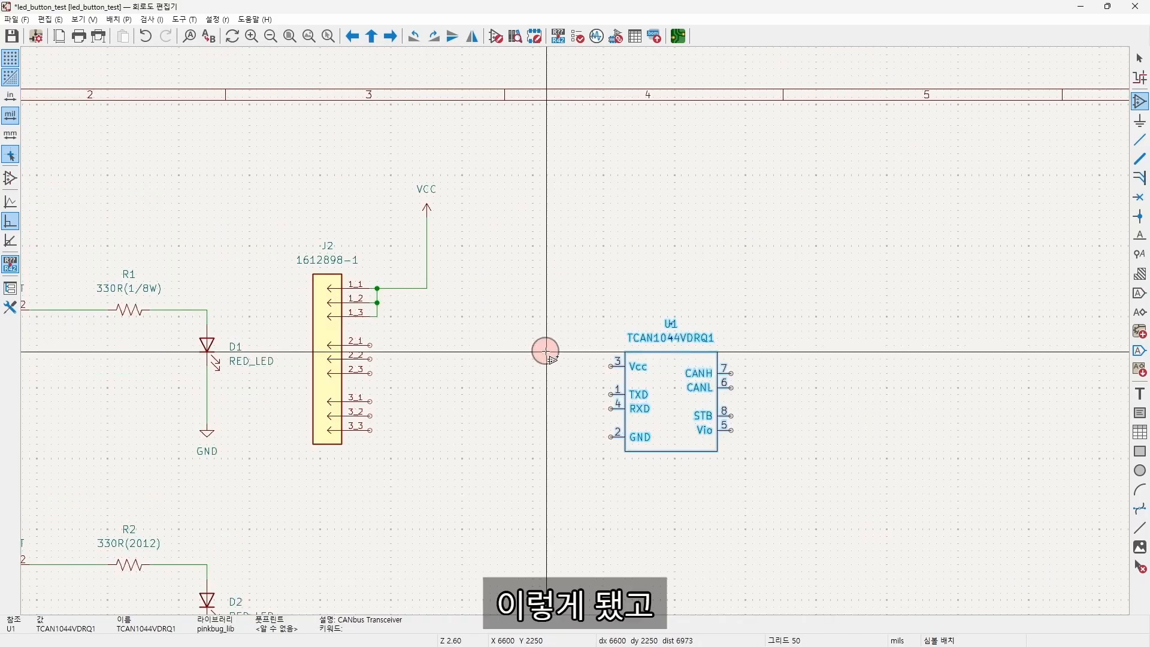
key(Escape)
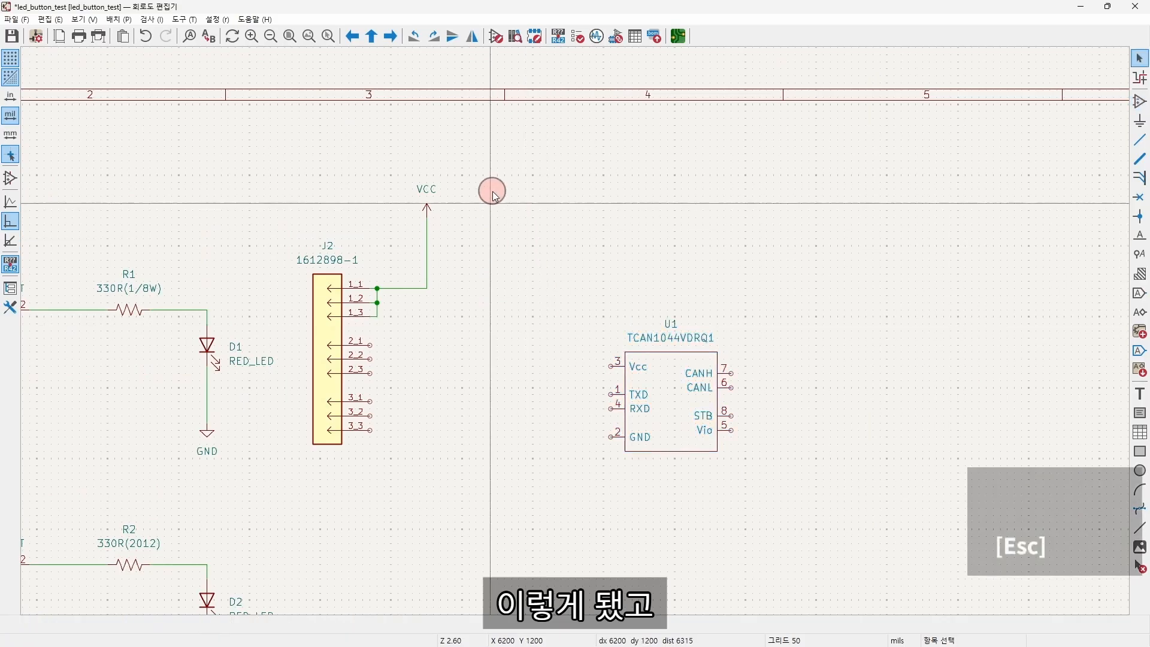
Step: Wire U1's Vcc pin outward and up, and attach a VCC power symbol to the wire's end
click(610, 366)
double_click(561, 296)
key(p)
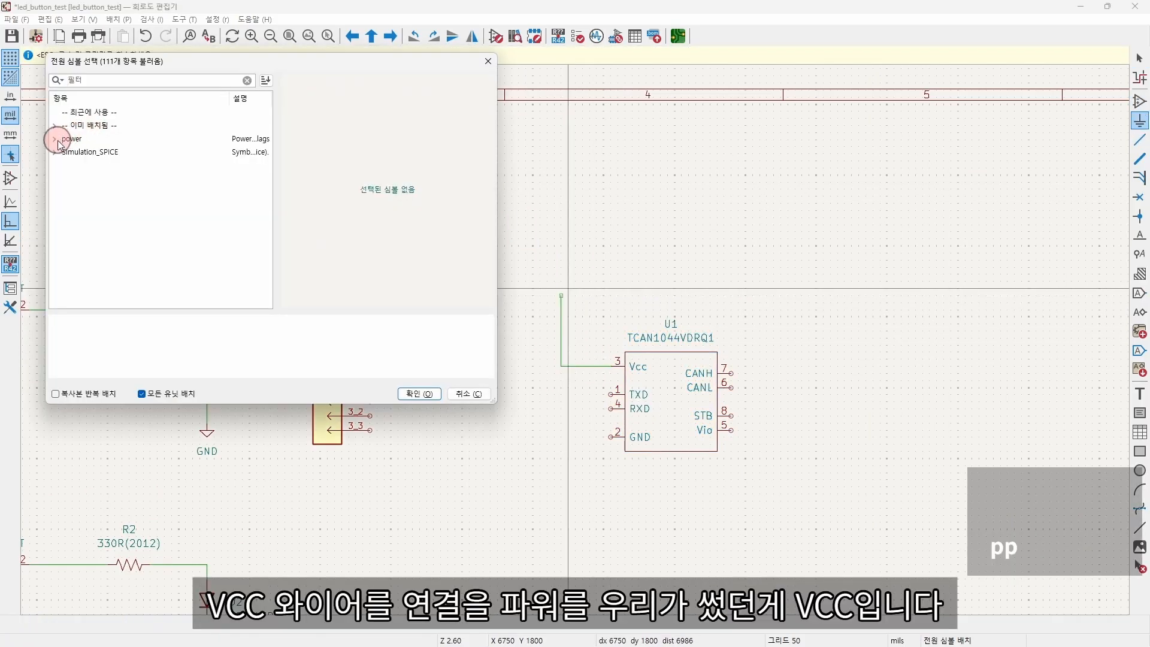
click(55, 139)
drag(128, 62, 109, 211)
click(124, 230)
text(vcc)
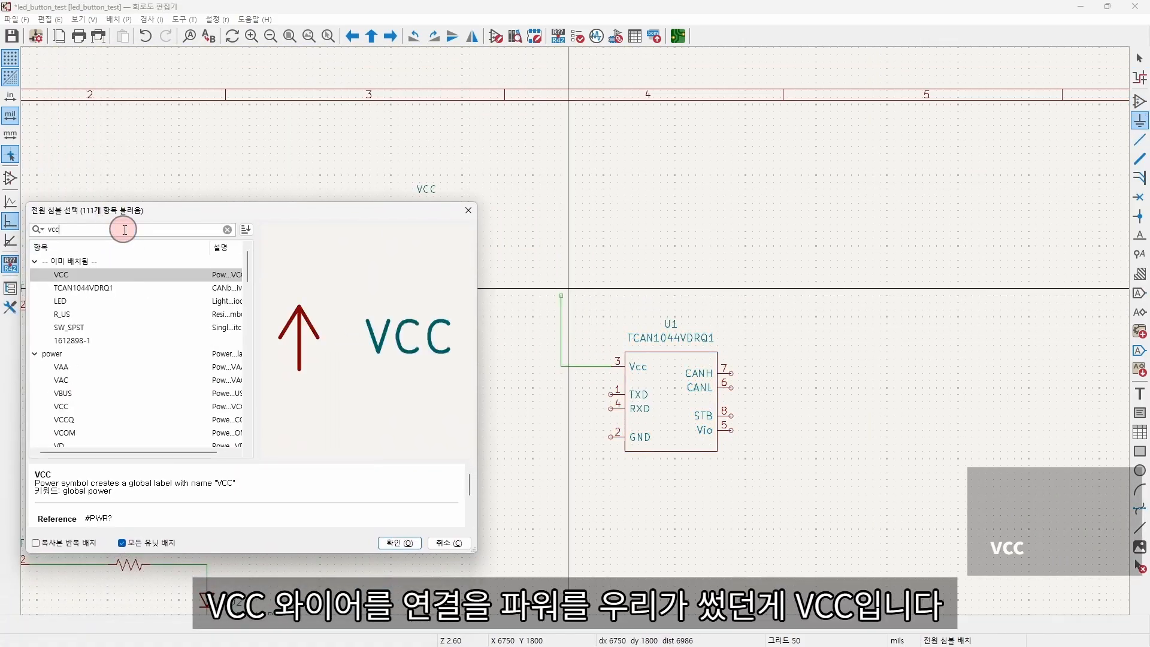
click(109, 276)
click(402, 542)
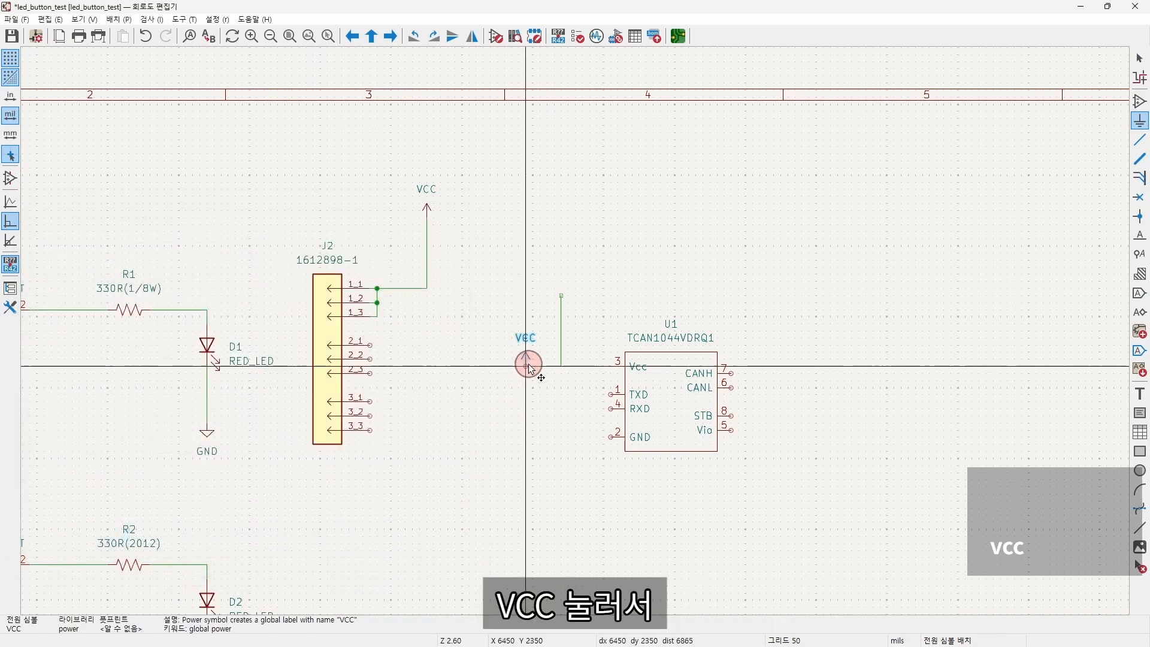
click(564, 298)
middle_drag(804, 399, 788, 345)
middle_drag(436, 420, 478, 354)
click(231, 314)
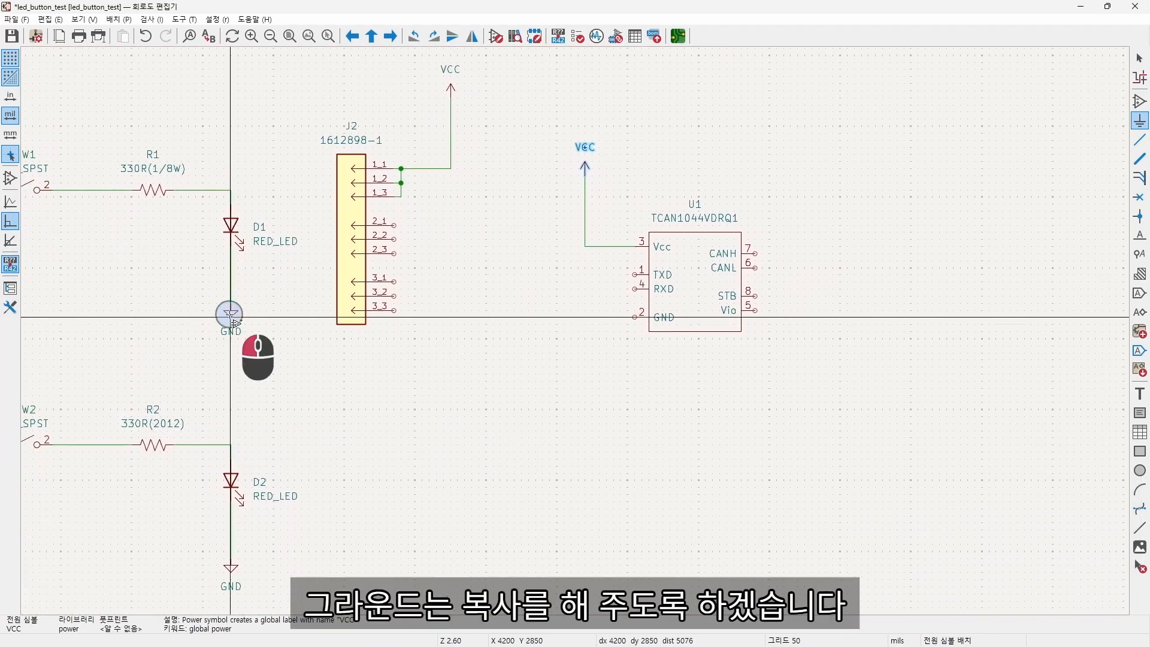
key(Escape)
key(Escape)
click(233, 315)
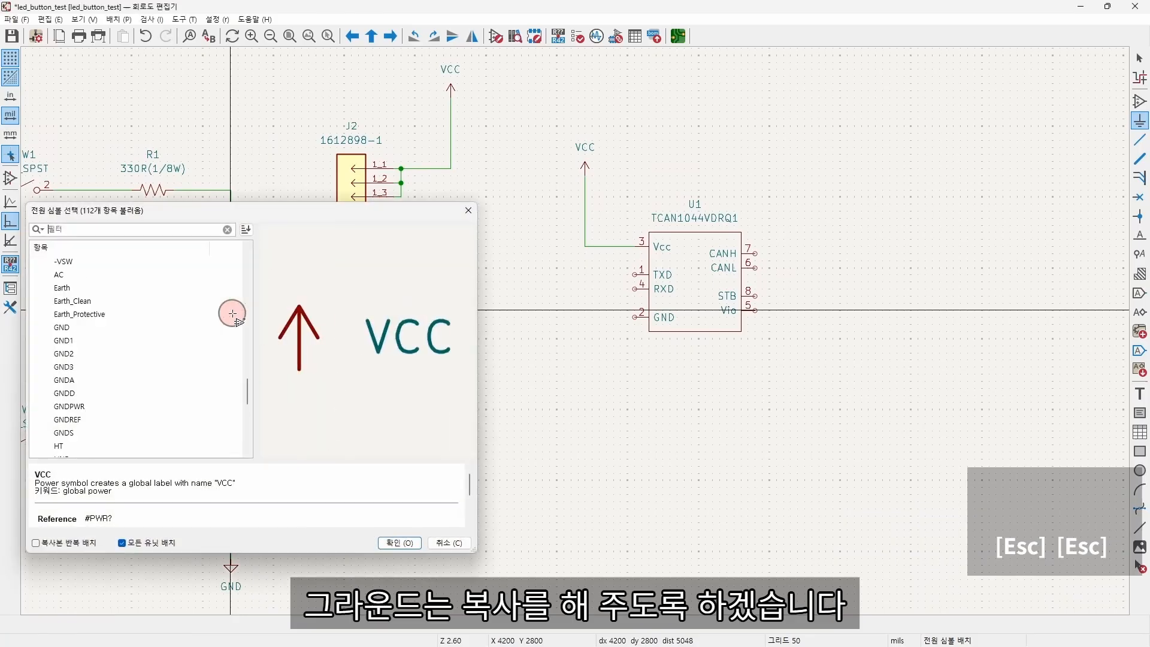
key(Escape)
key(Escape)
Step: Copy the GND symbol under D1, place the copy below and left of U1, and wire it to U1's GND pin
click(232, 313)
key(ctrl+c)
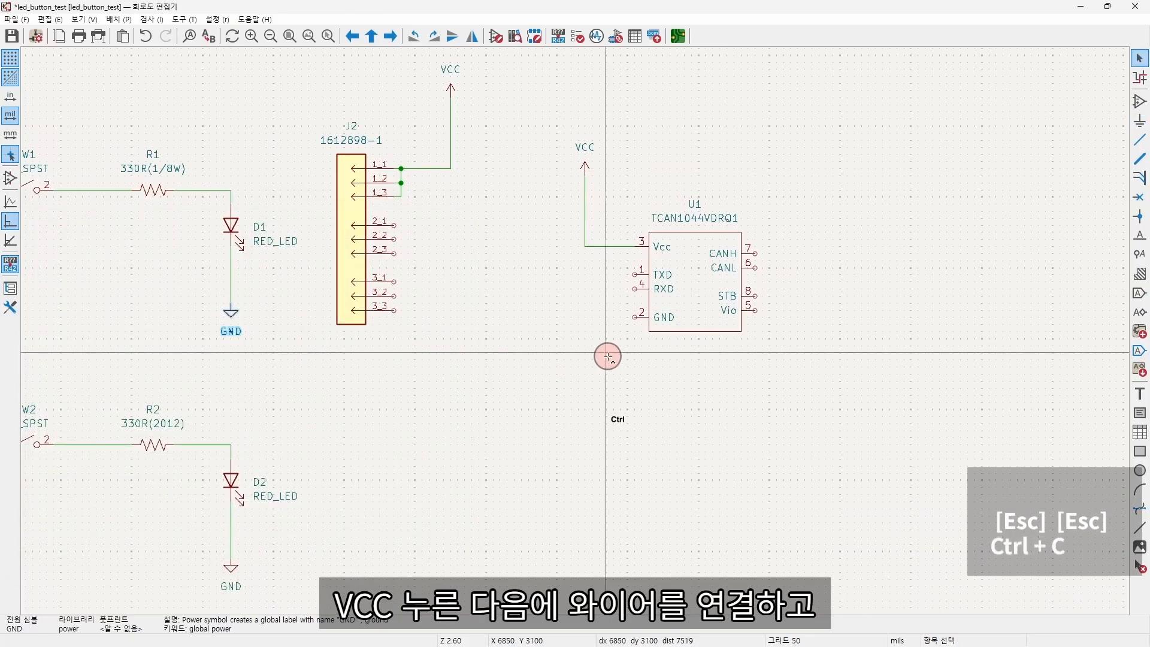
key(ctrl+v)
click(588, 357)
click(635, 317)
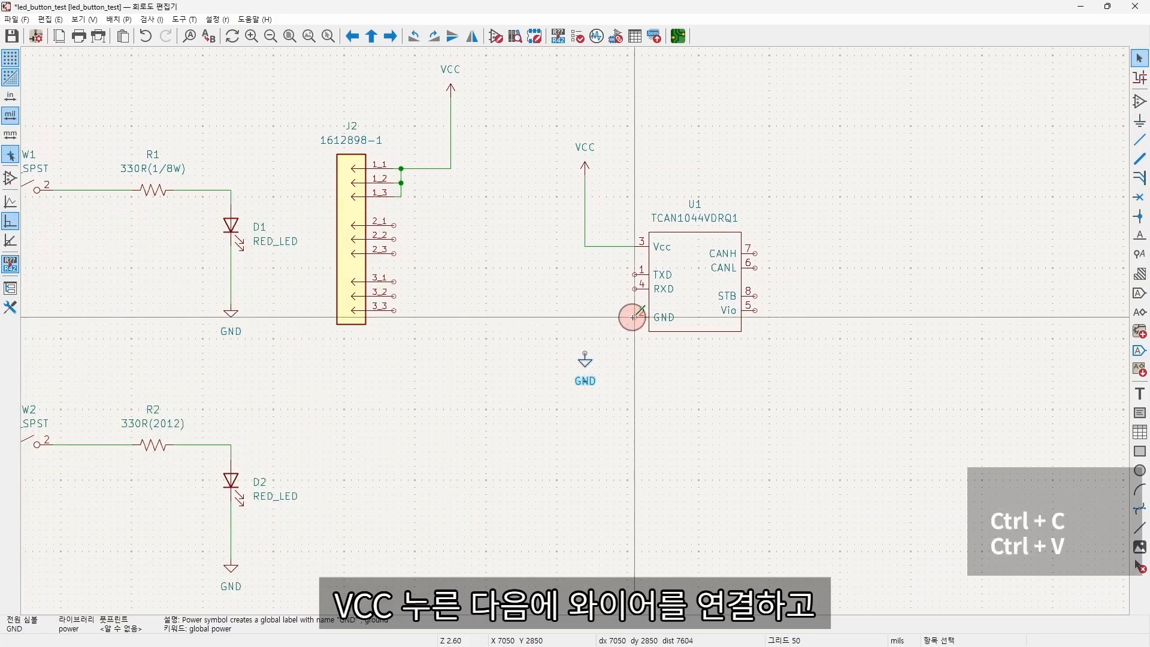
click(586, 351)
Step: Review the field values of U1 in its symbol properties
middle_drag(743, 379, 730, 413)
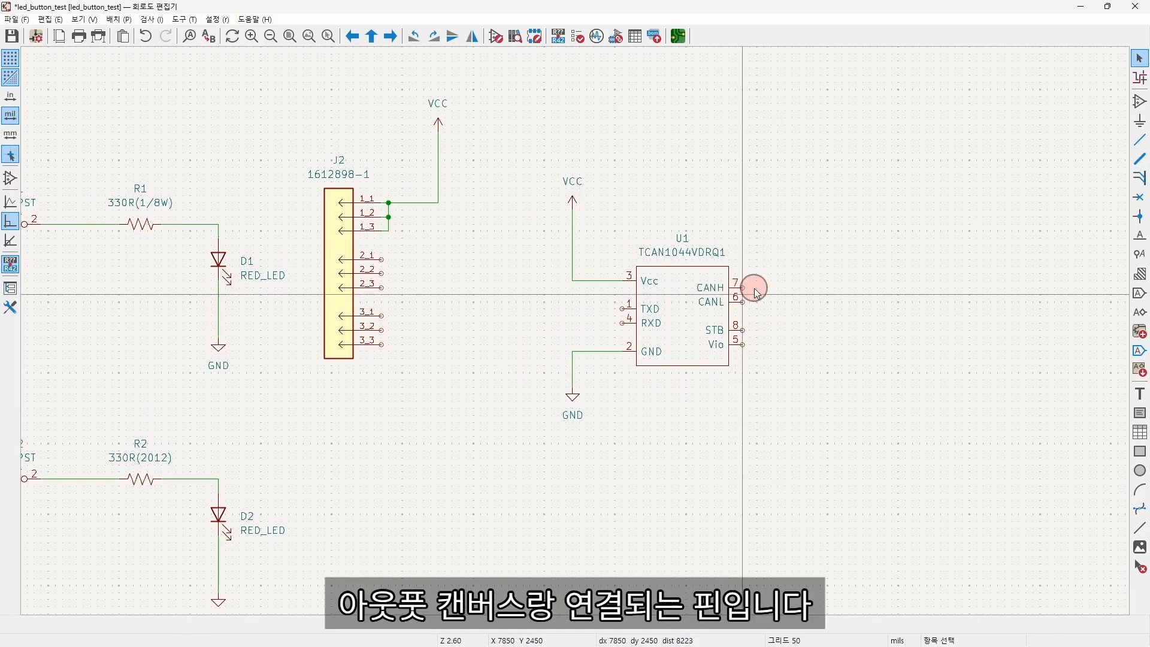
middle_drag(787, 314, 675, 341)
double_click(608, 323)
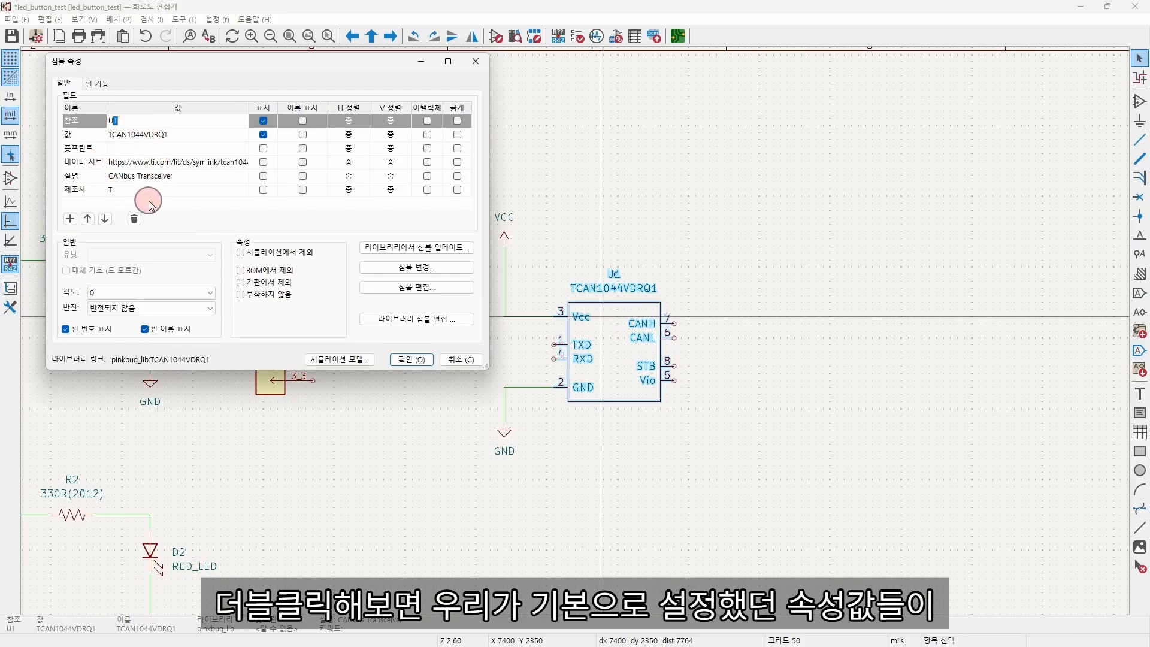
click(422, 365)
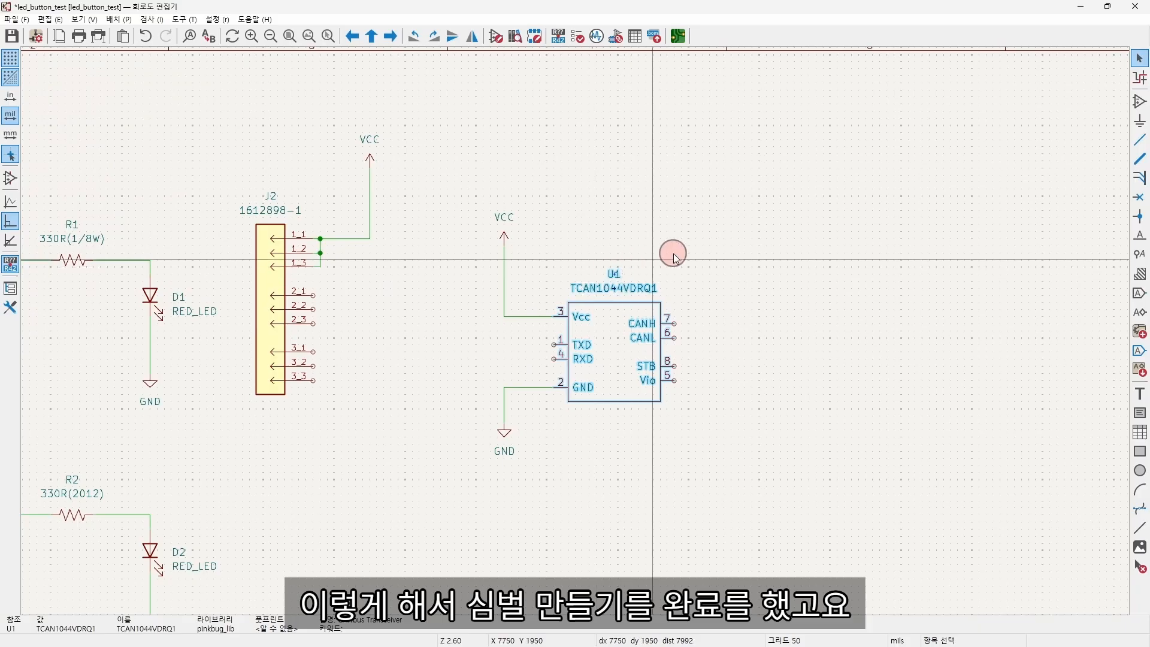